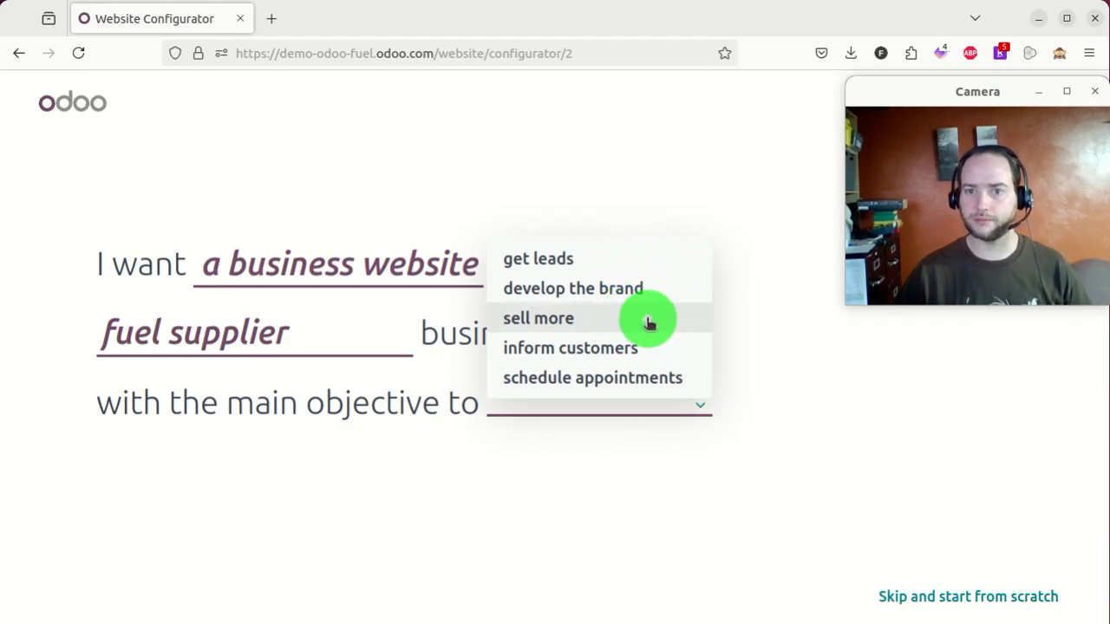
# - Choose 'sell more' as the site objective and pick a colour palette
pyautogui.click(649, 323)
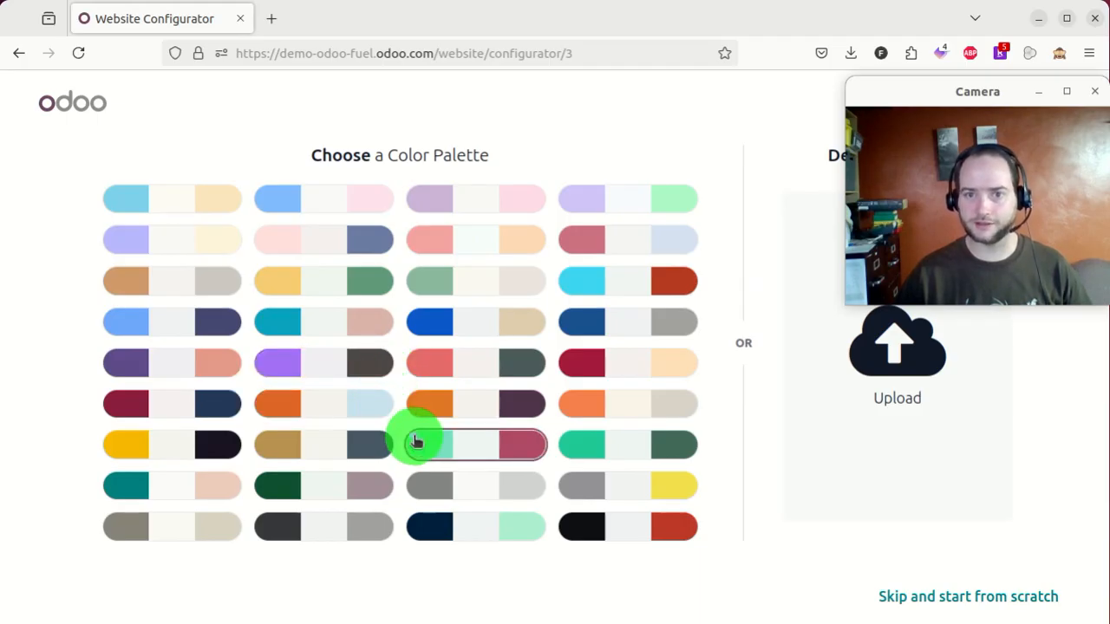
pyautogui.click(335, 406)
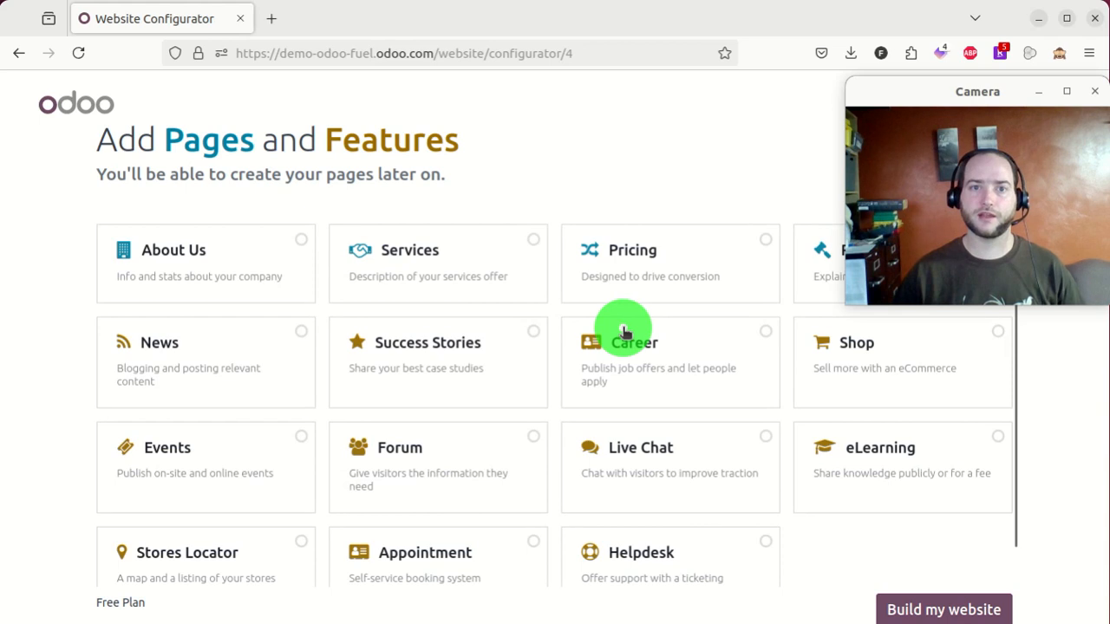
# - Add About Us, Services, Career, Shop, Stores Locator and News pages to the site
pyautogui.moveTo(917, 86); pyautogui.dragTo(927, 12)
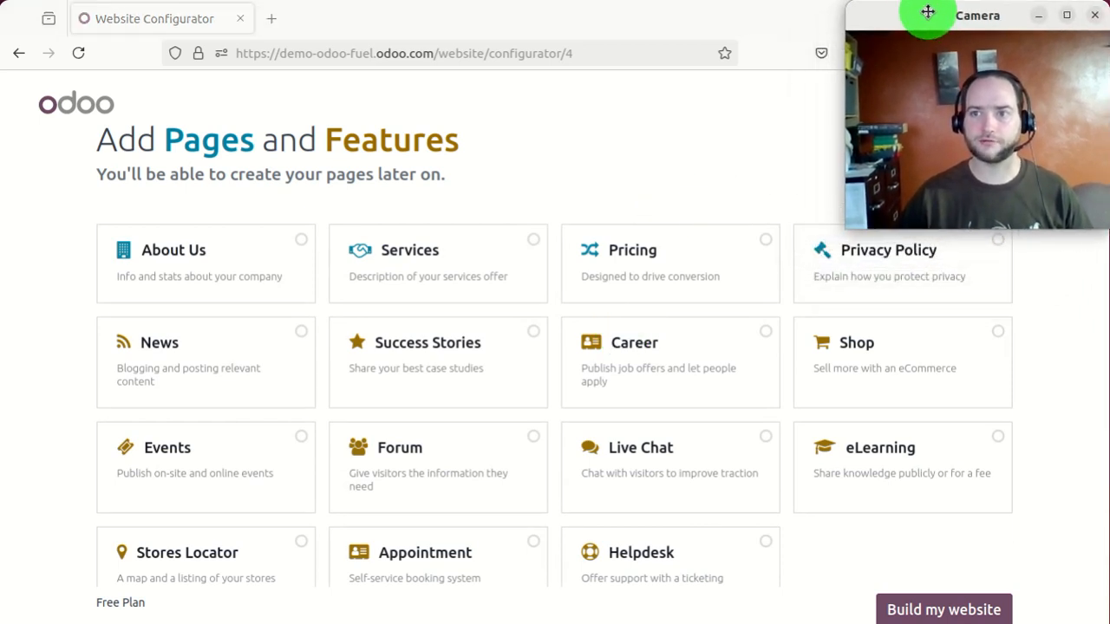
pyautogui.click(614, 189)
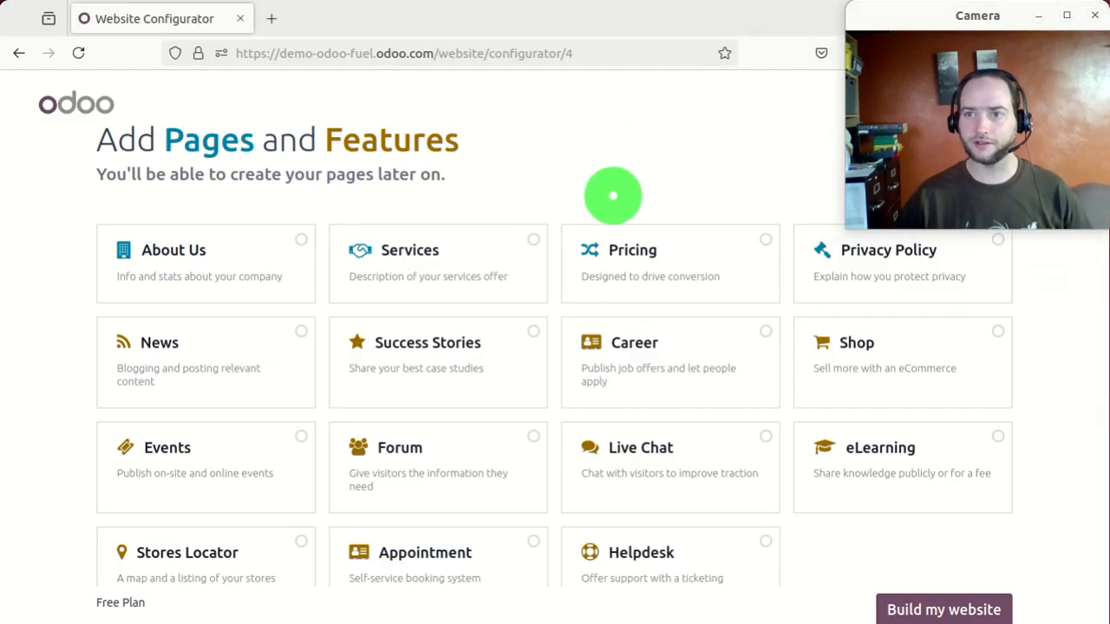
pyautogui.scroll(-1, 545, 297)
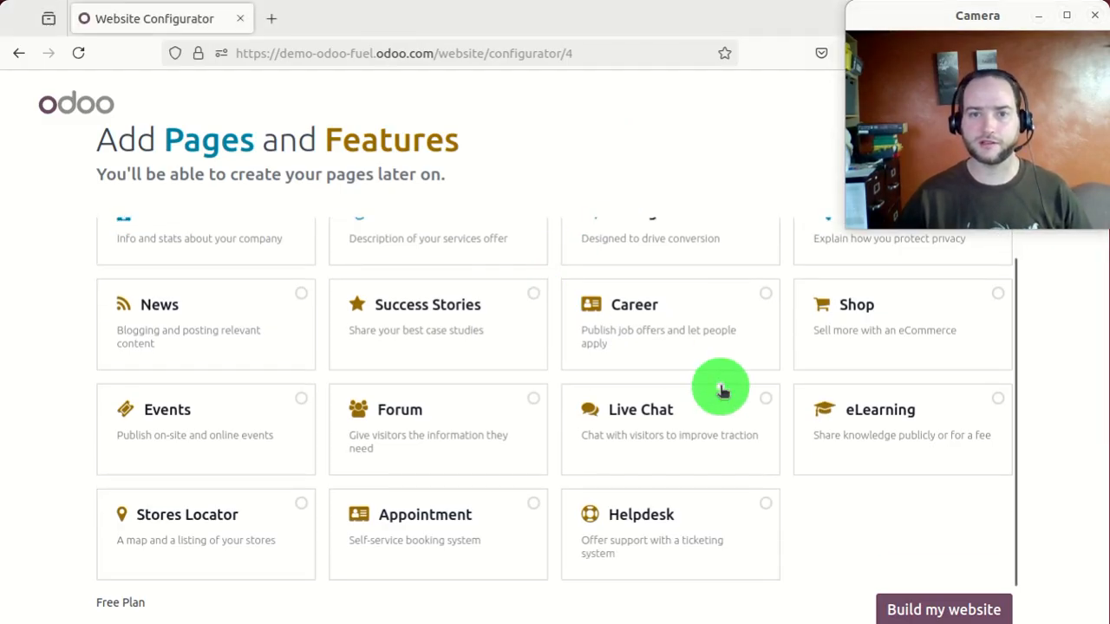
pyautogui.scroll(1, 232, 257)
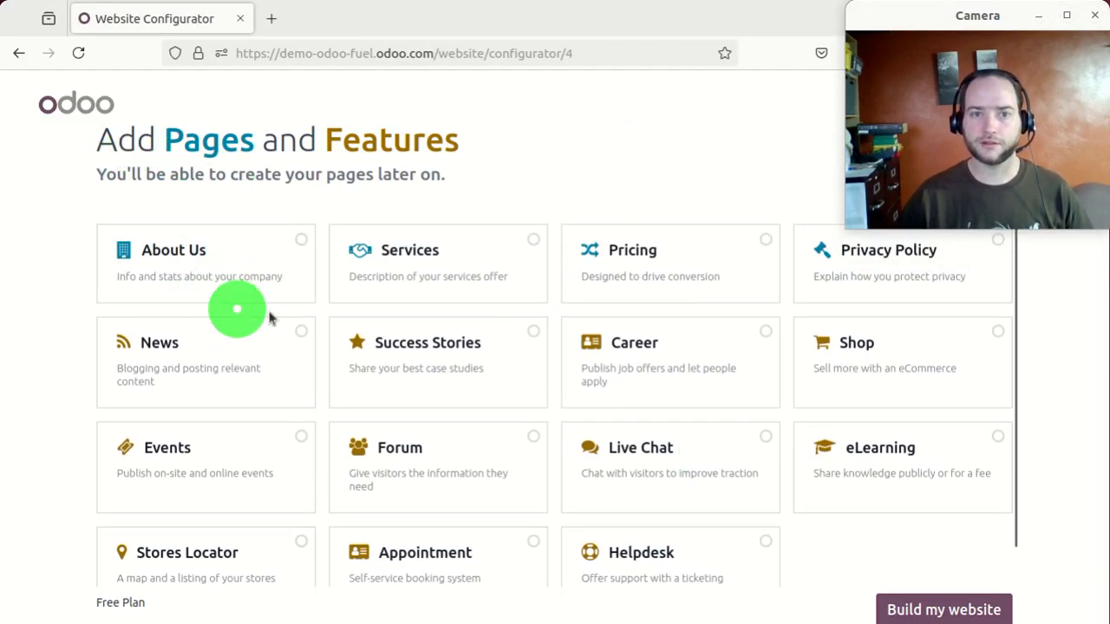
pyautogui.click(299, 247)
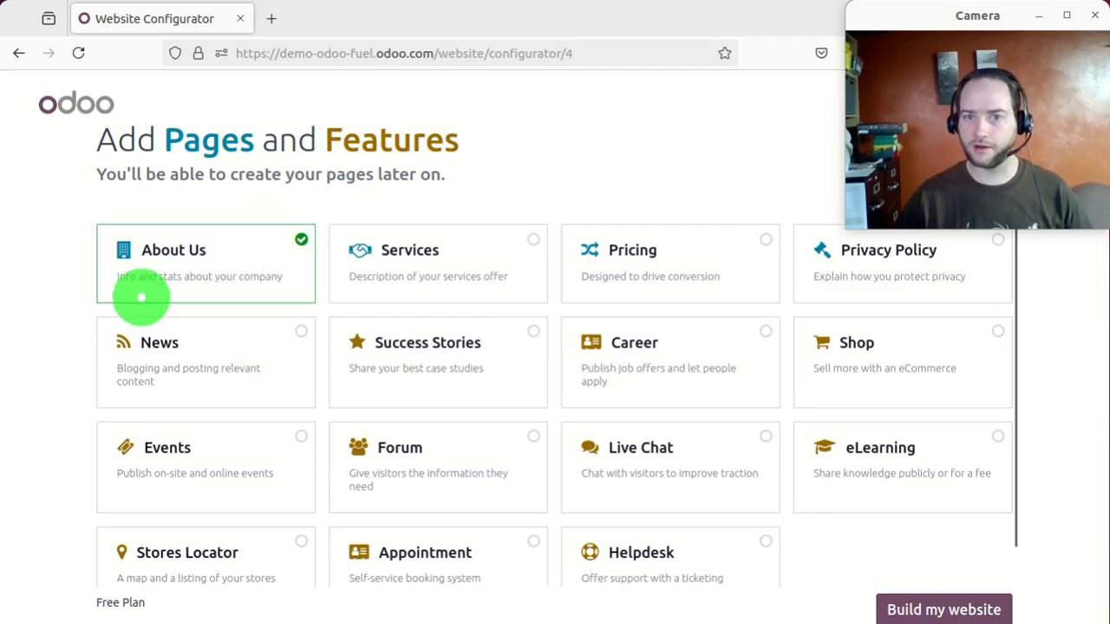
pyautogui.click(526, 252)
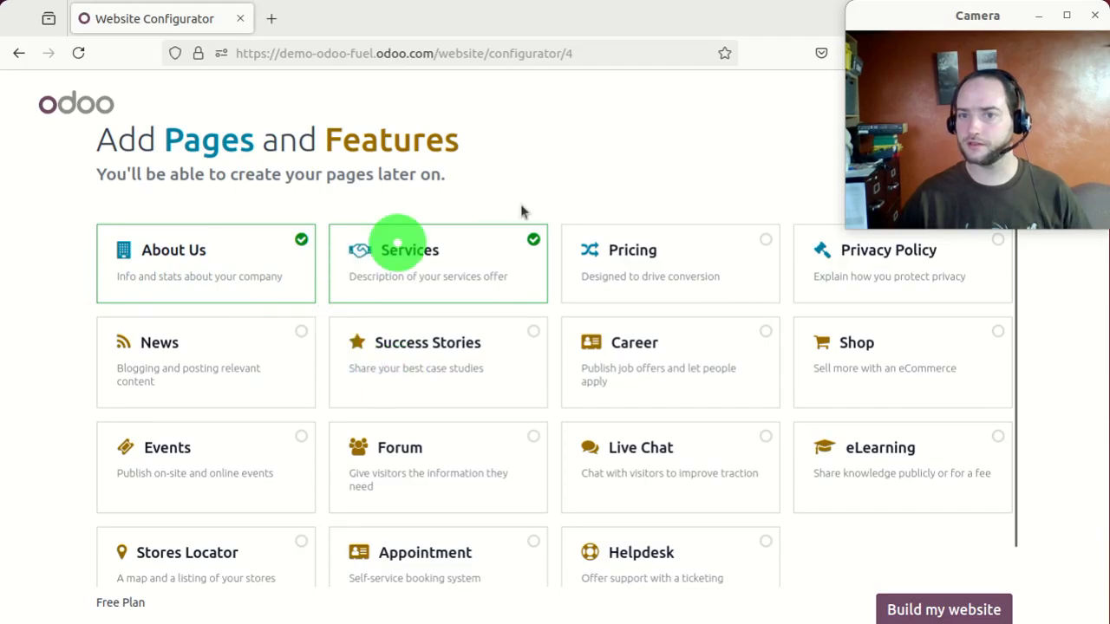
pyautogui.click(685, 344)
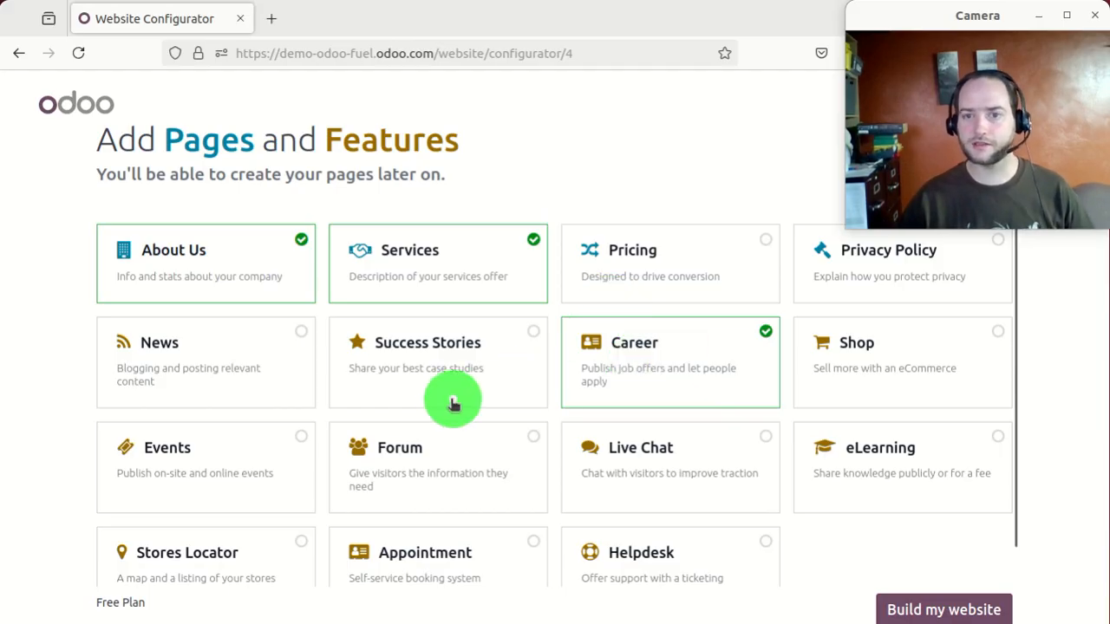
pyautogui.click(861, 338)
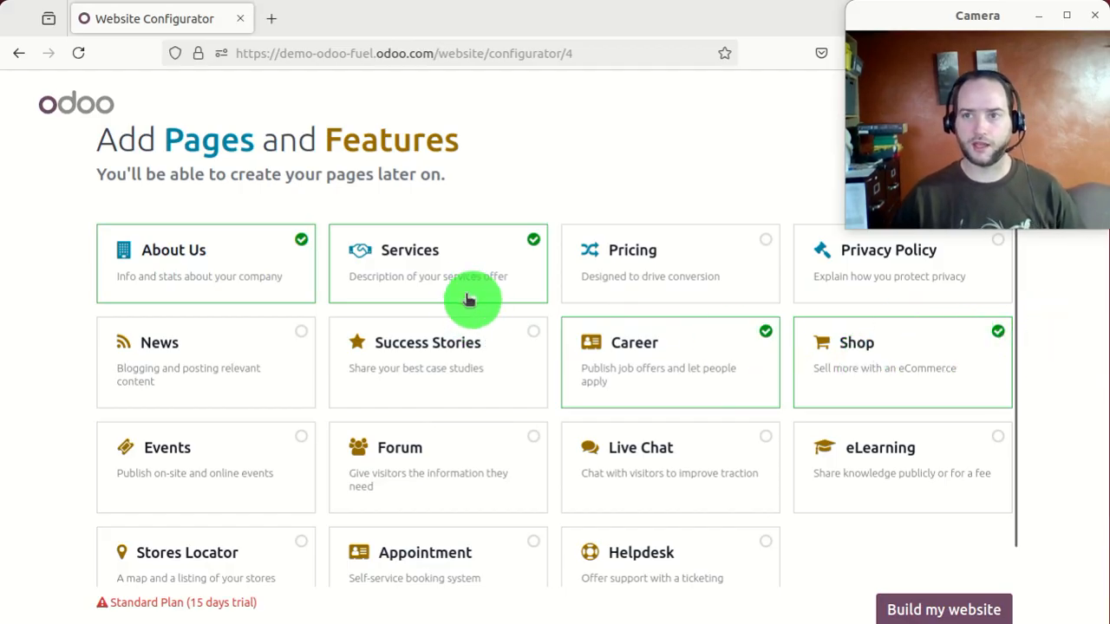
pyautogui.scroll(-1, 459, 347)
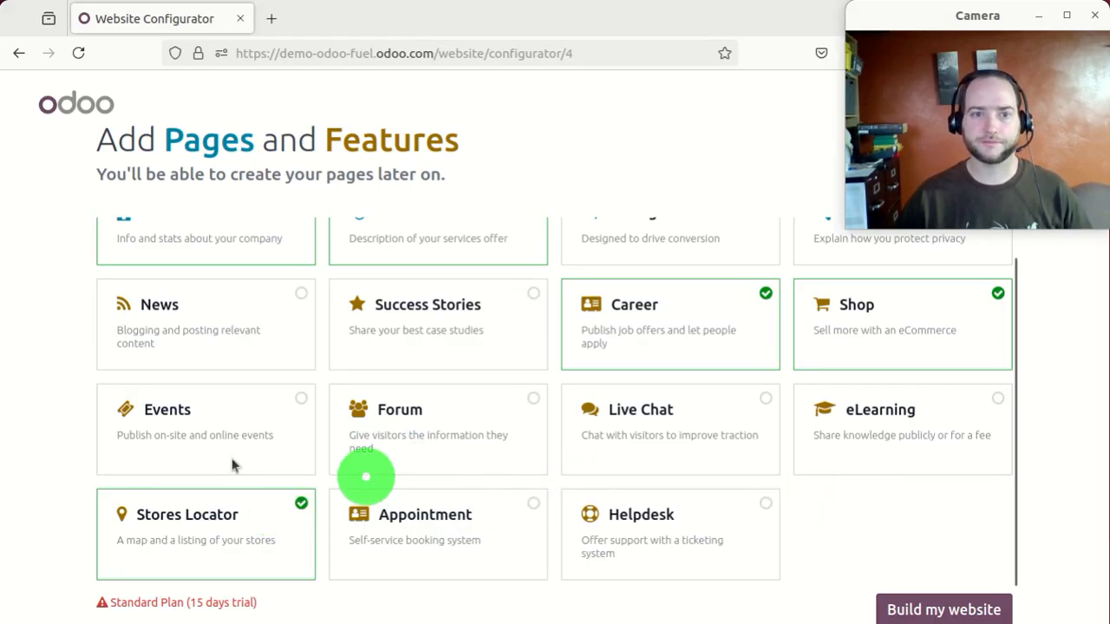
pyautogui.scroll(1, 224, 455)
pyautogui.click(267, 364)
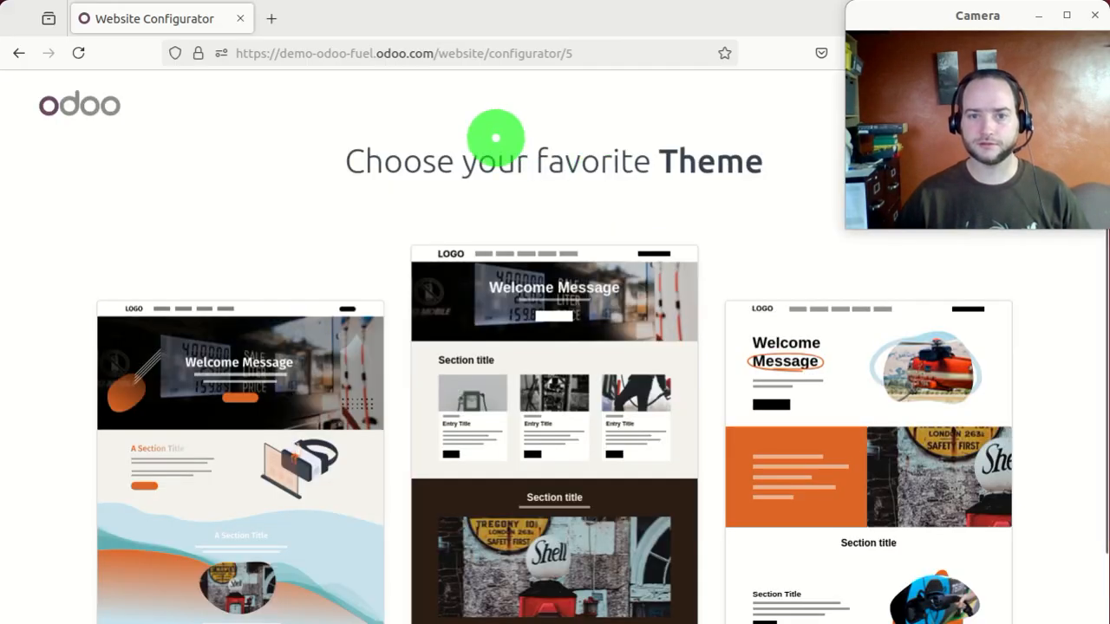
# - Generate the fuel website from the right-hand (third) theme preview
pyautogui.scroll(-2, 412, 201)
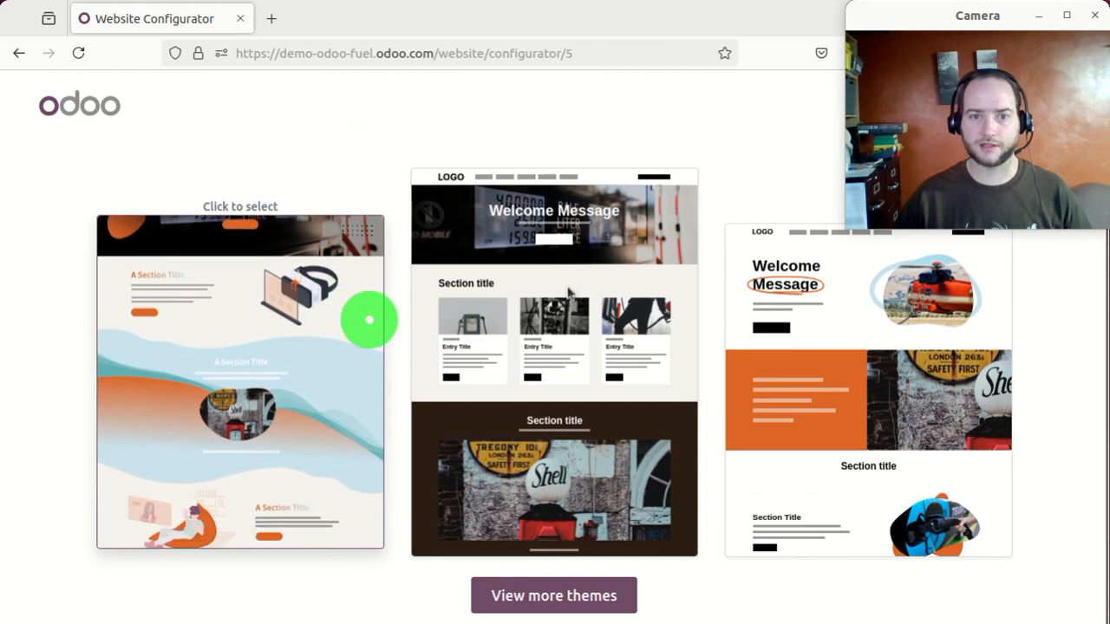
pyautogui.click(865, 372)
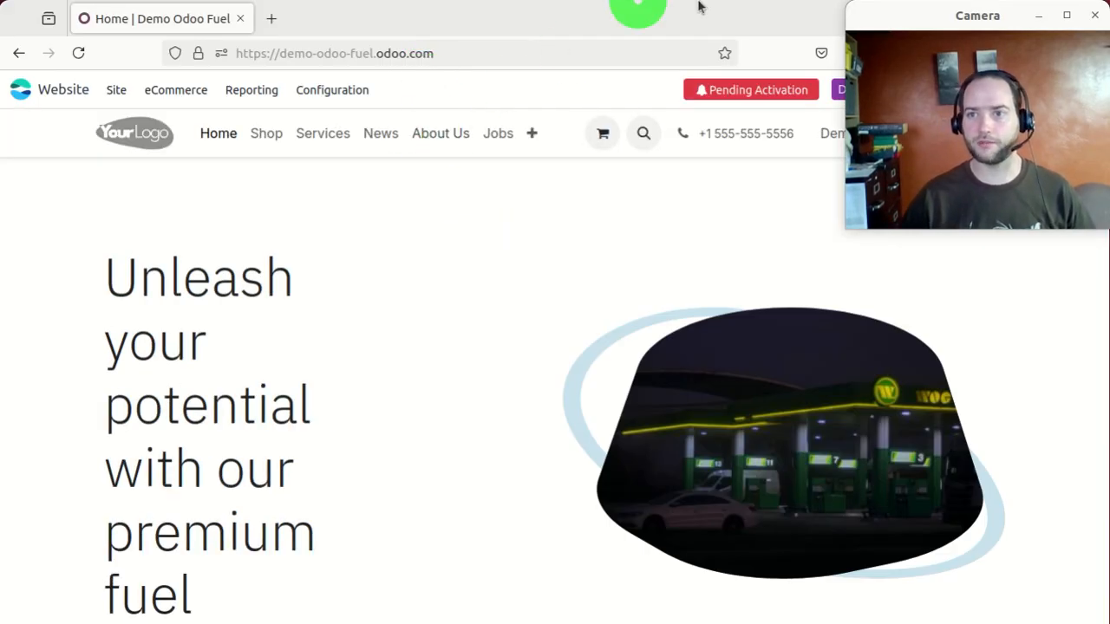
# - Review the generated fuel home page, then open it in the website editor
pyautogui.moveTo(939, 18); pyautogui.dragTo(945, 417)
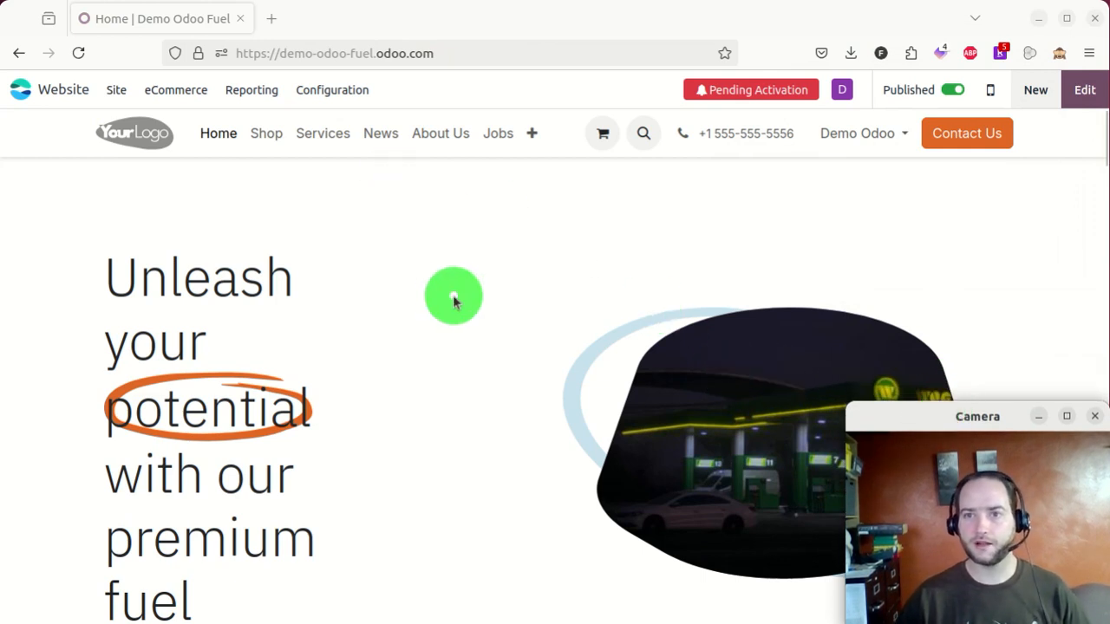
pyautogui.scroll(-3, 452, 300)
pyautogui.scroll(-15, 453, 300)
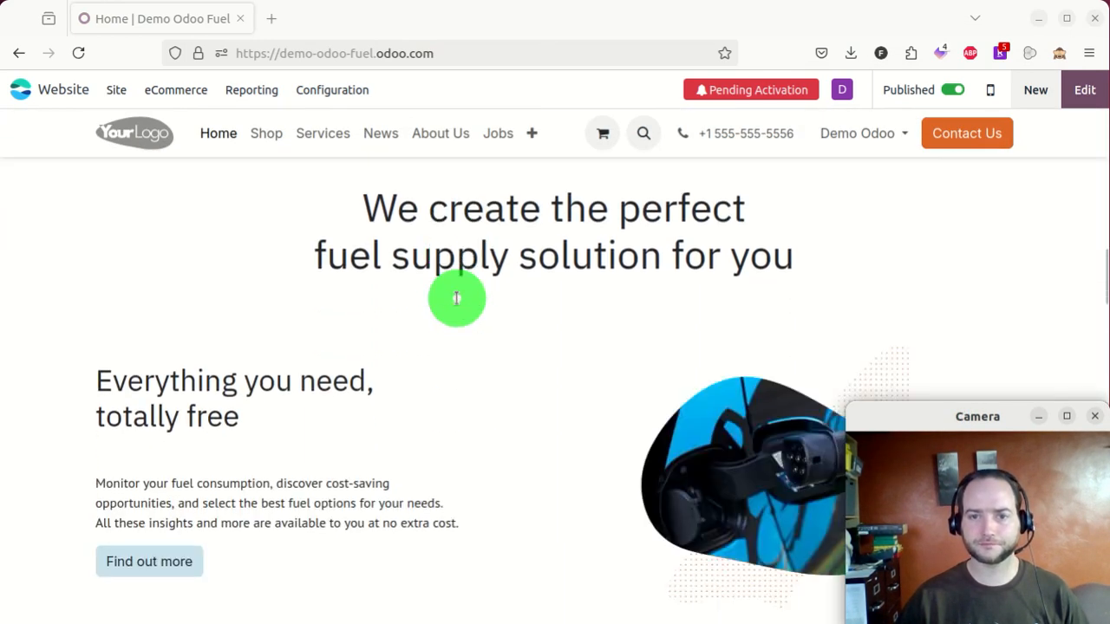
pyautogui.scroll(-10, 457, 299)
pyautogui.scroll(5, 434, 291)
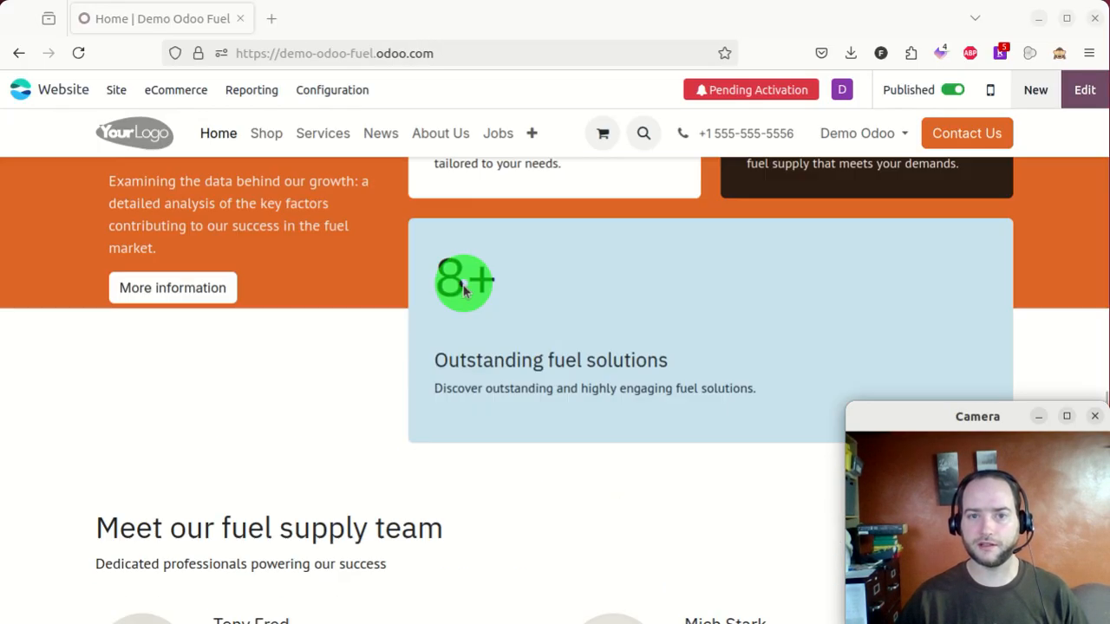
pyautogui.scroll(3, 408, 277)
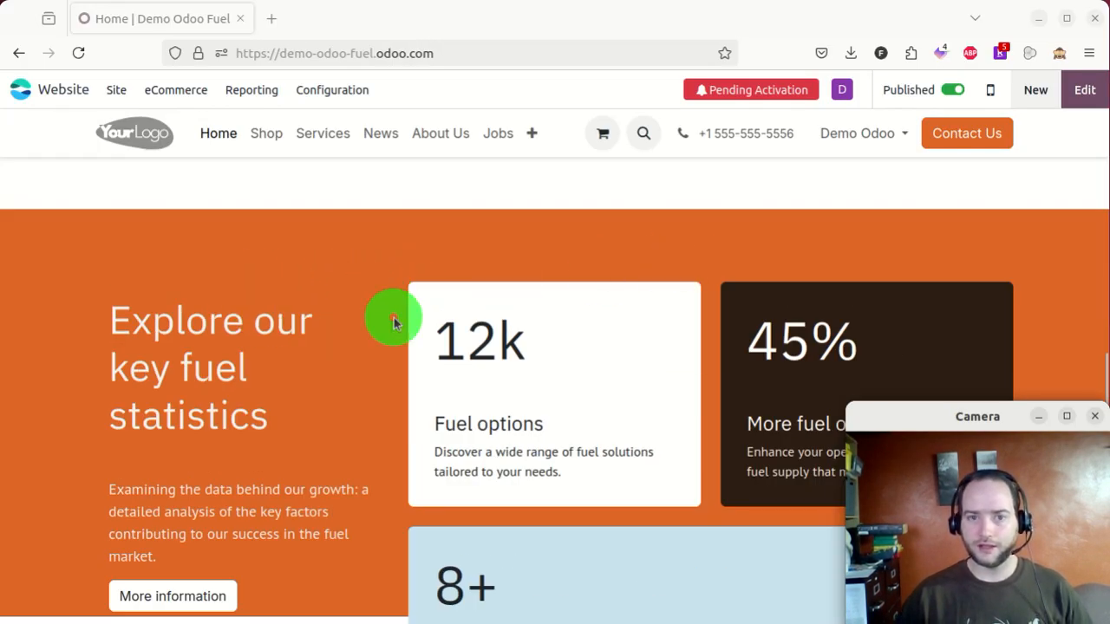
pyautogui.scroll(-3, 540, 337)
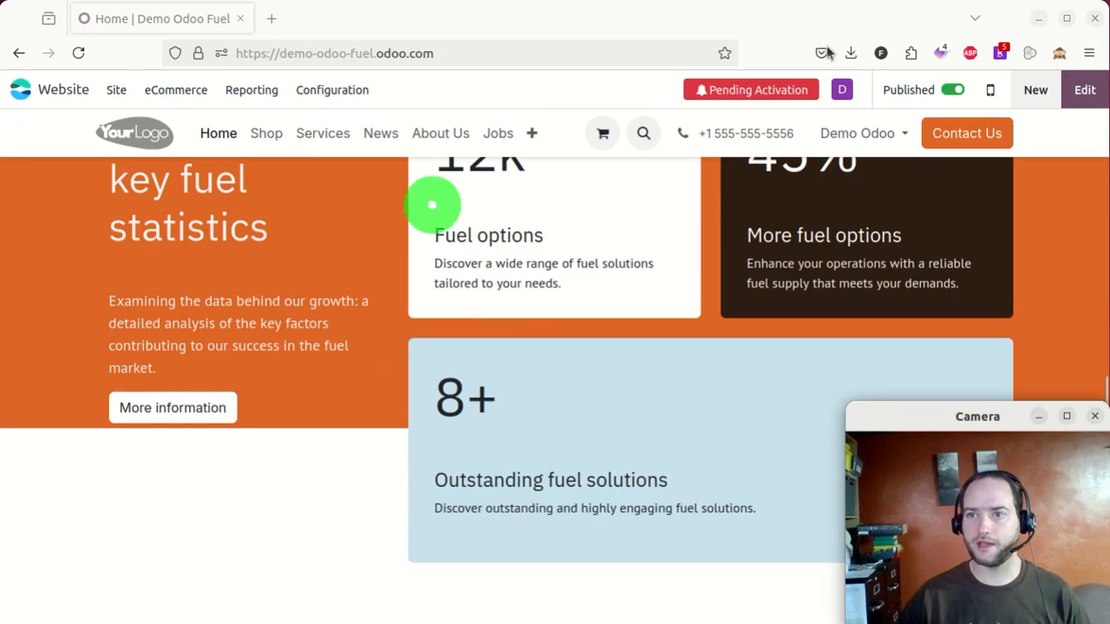
pyautogui.click(1086, 94)
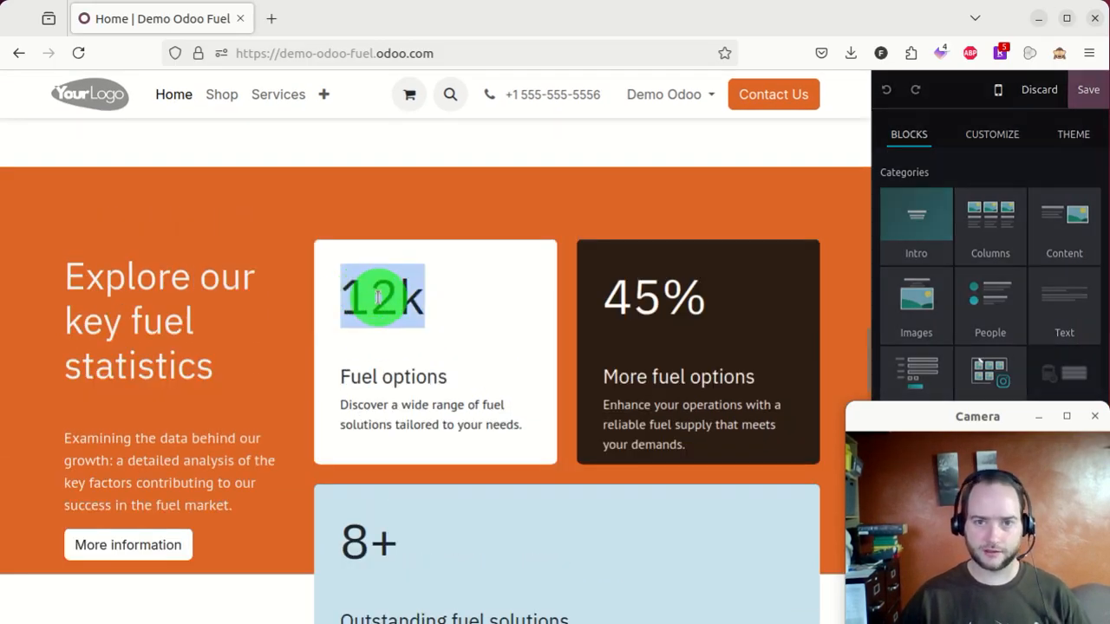
# - Change the first fuel statistic from 12k to 24k
pyautogui.click(400, 300)
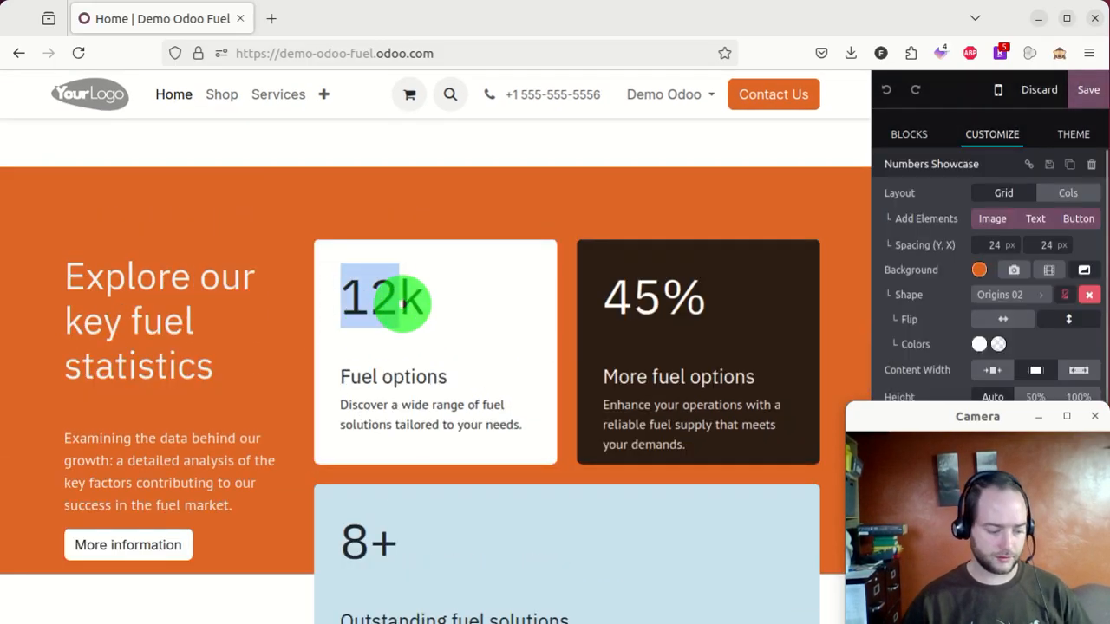
pyautogui.write('24')
pyautogui.click(298, 300)
pyautogui.scroll(-10, 310, 217)
pyautogui.scroll(1, 391, 243)
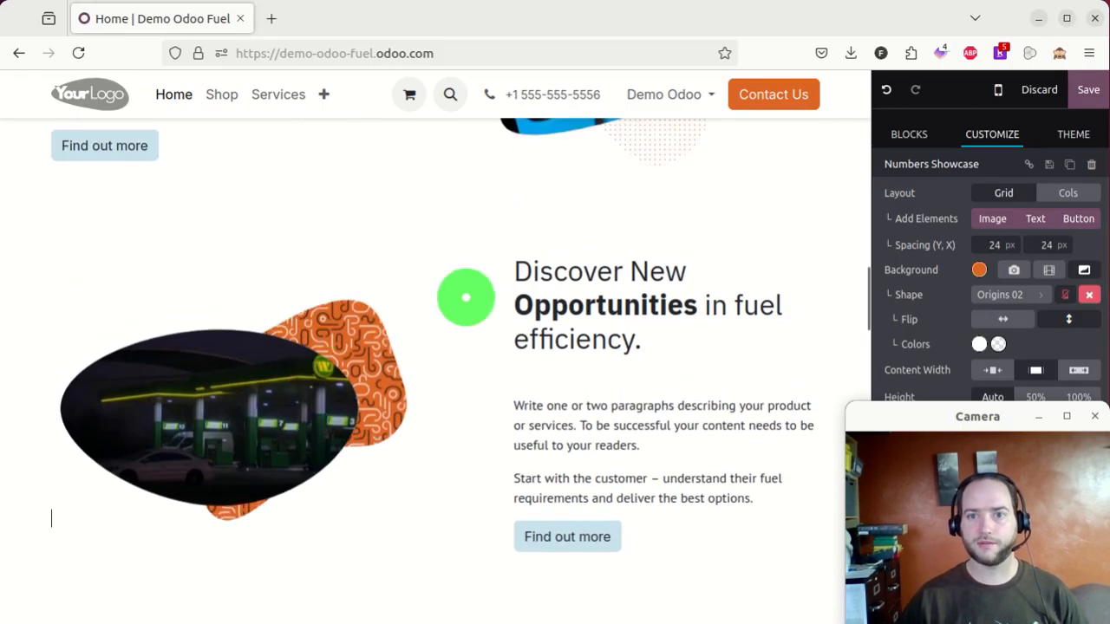
# - Select and deselect the Discover New Opportunities section, then show the building-blocks library
pyautogui.click(438, 304)
pyautogui.click(516, 234)
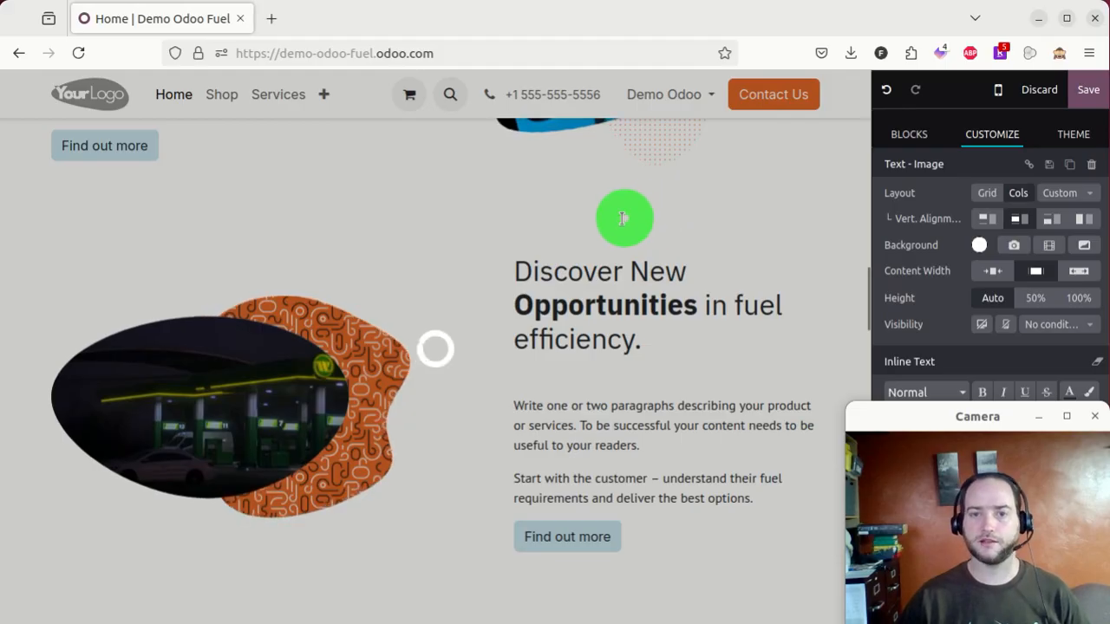
pyautogui.scroll(15, 416, 270)
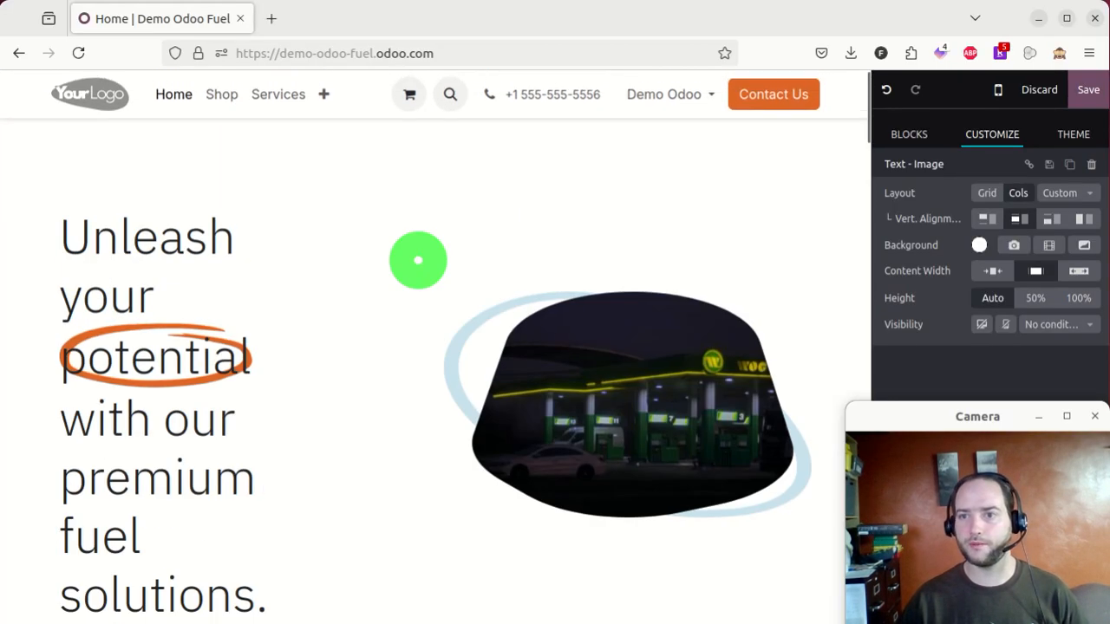
pyautogui.click(909, 134)
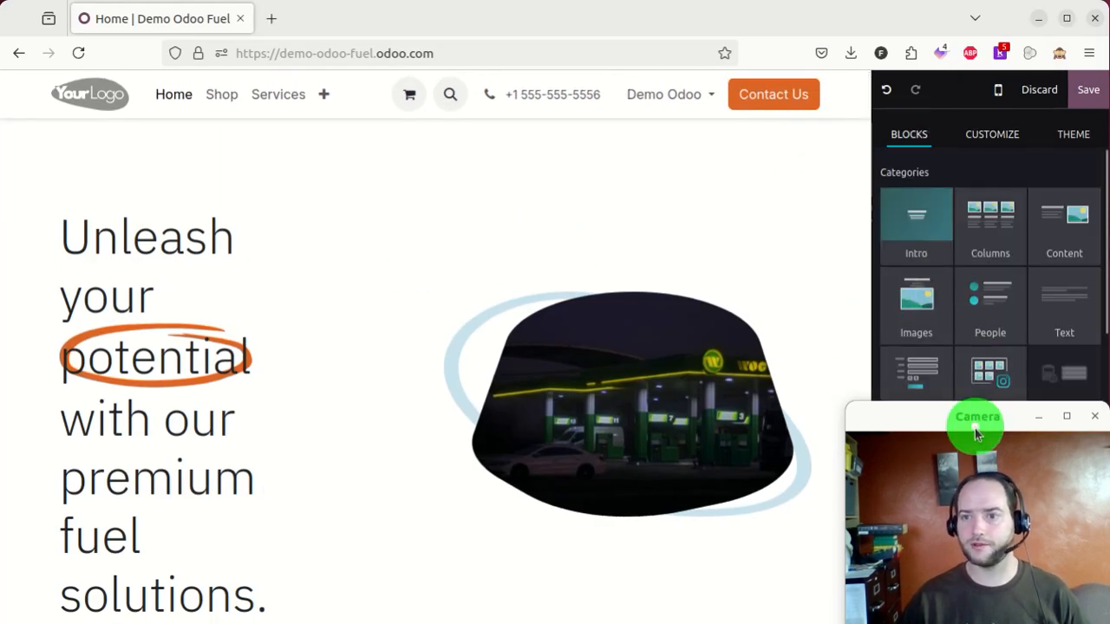
# - Scroll the Blocks panel to the Newsletter block and start its installation
pyautogui.moveTo(977, 415); pyautogui.dragTo(439, 318)
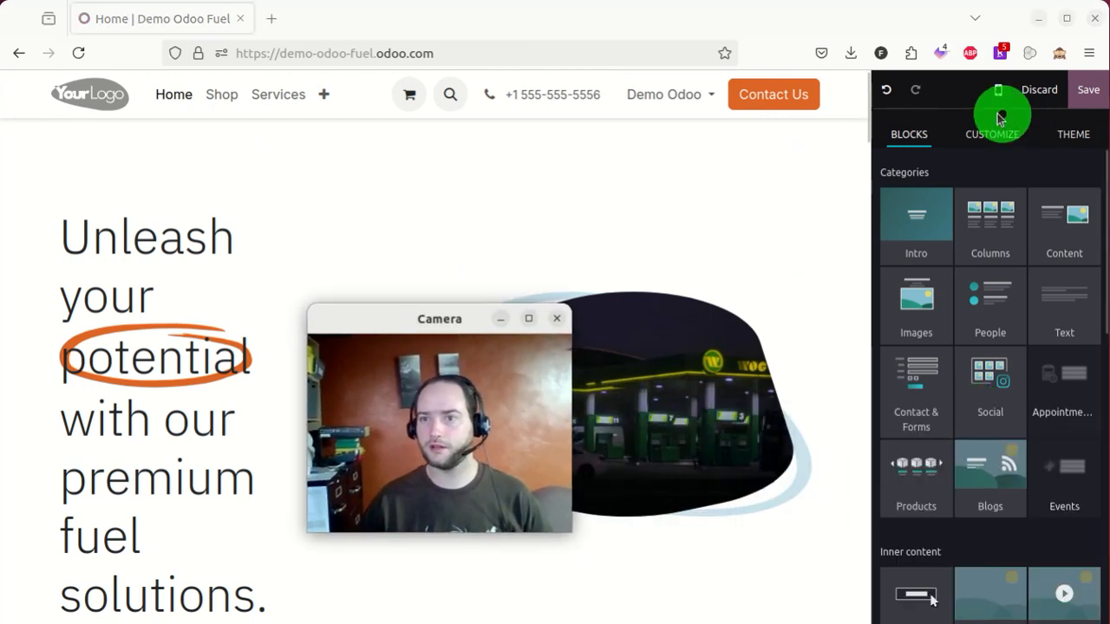
pyautogui.scroll(-10, 988, 278)
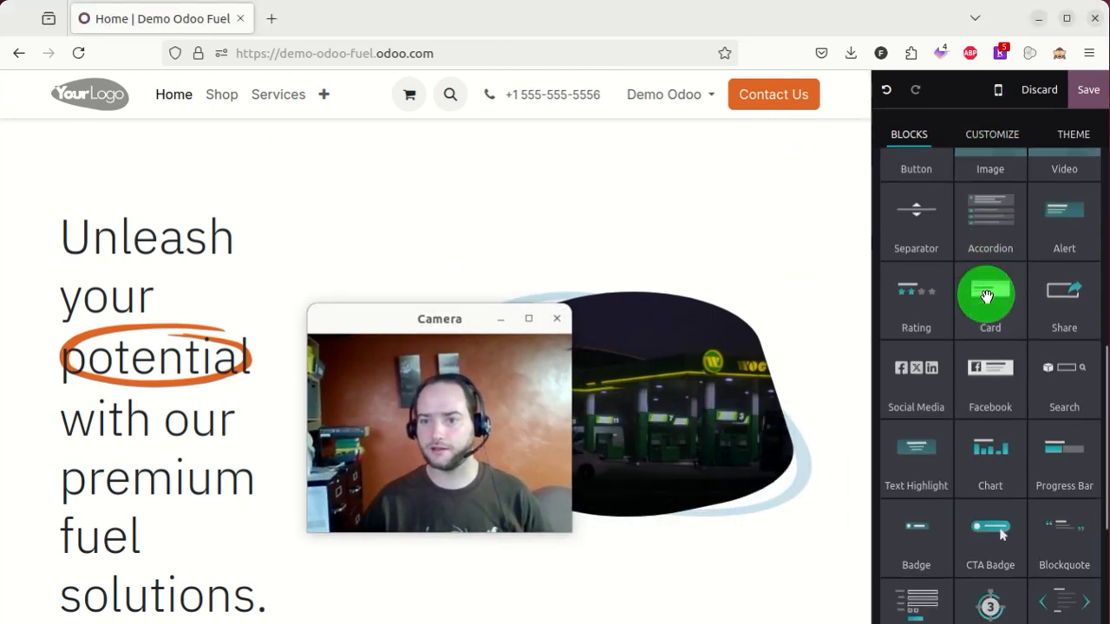
pyautogui.scroll(-1, 990, 298)
pyautogui.scroll(10, 995, 304)
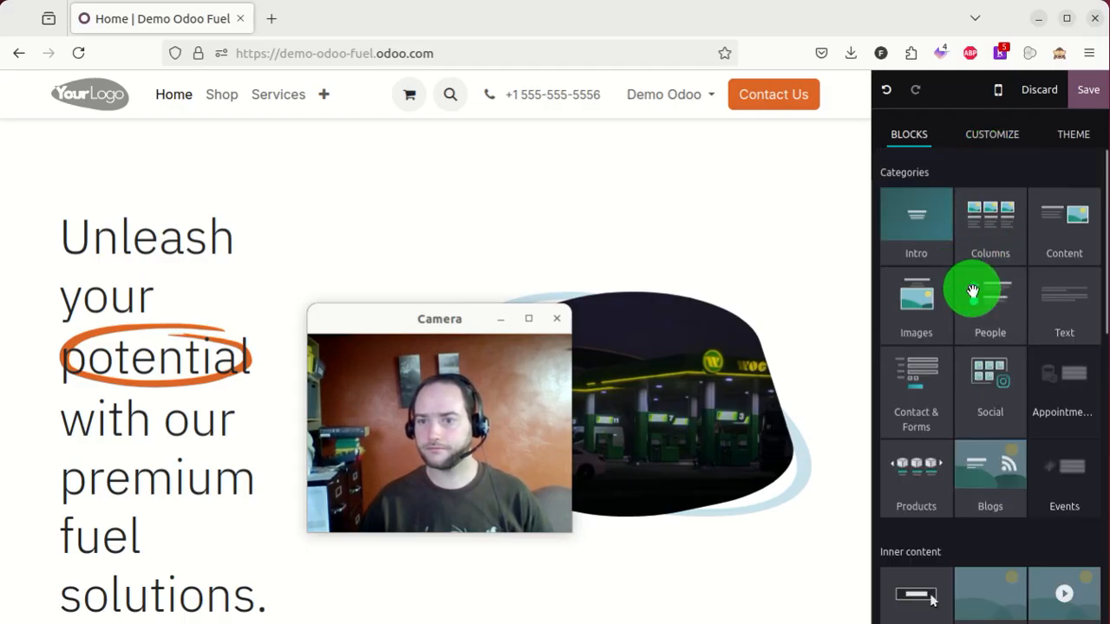
pyautogui.scroll(-5, 971, 291)
pyautogui.scroll(-2, 974, 290)
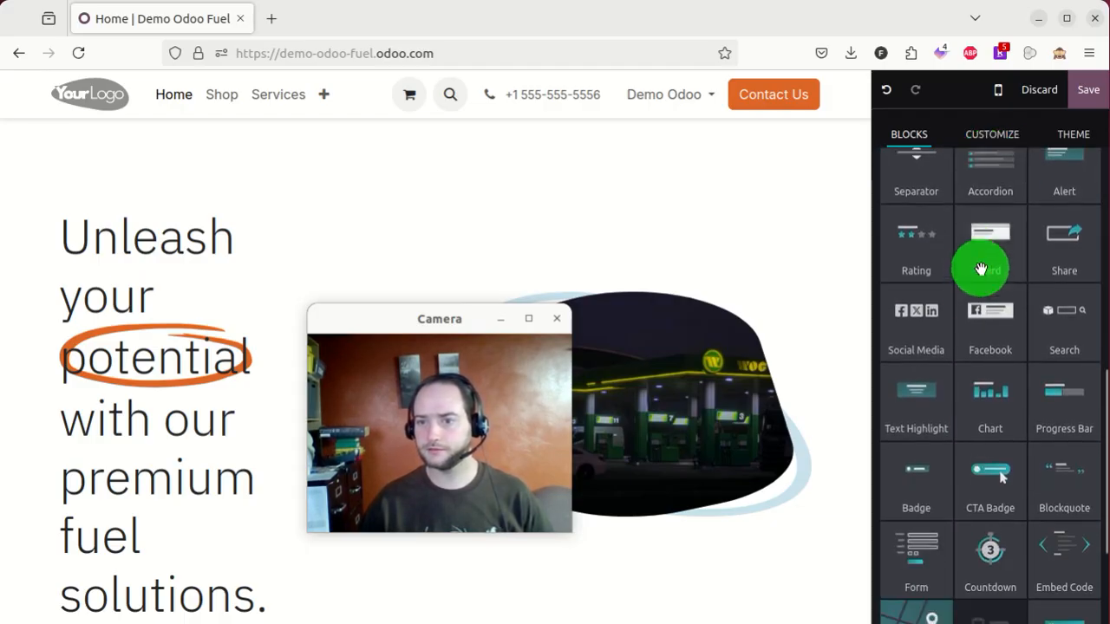
pyautogui.scroll(-4, 993, 262)
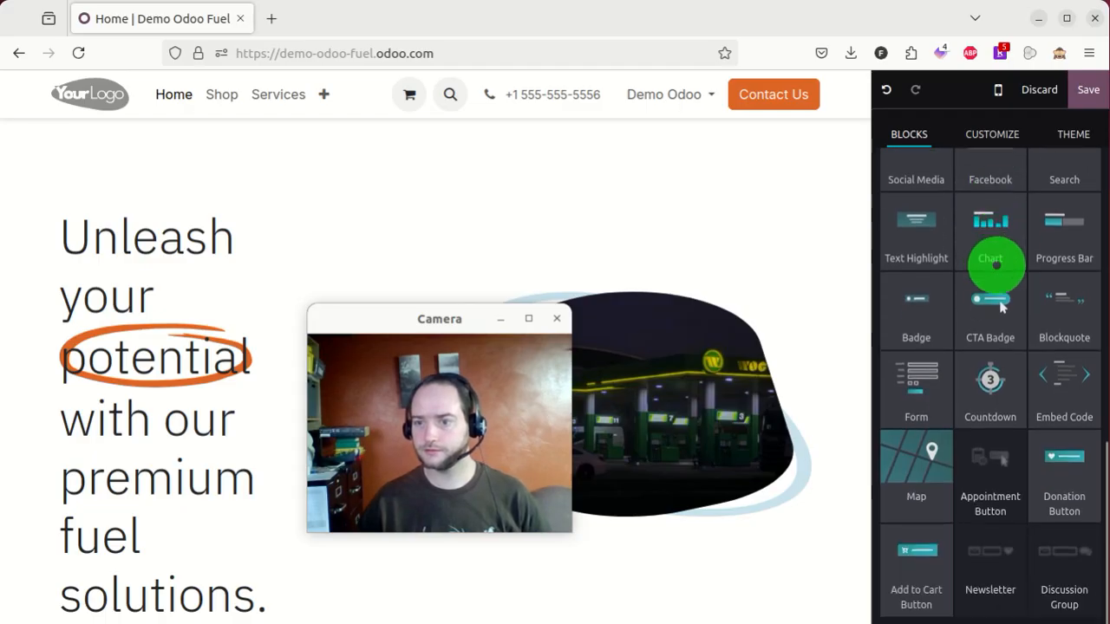
pyautogui.click(991, 553)
pyautogui.moveTo(355, 314); pyautogui.dragTo(895, 298)
# - Confirm the Newsletter app install and find its block in the reloaded Blocks panel
pyautogui.click(352, 410)
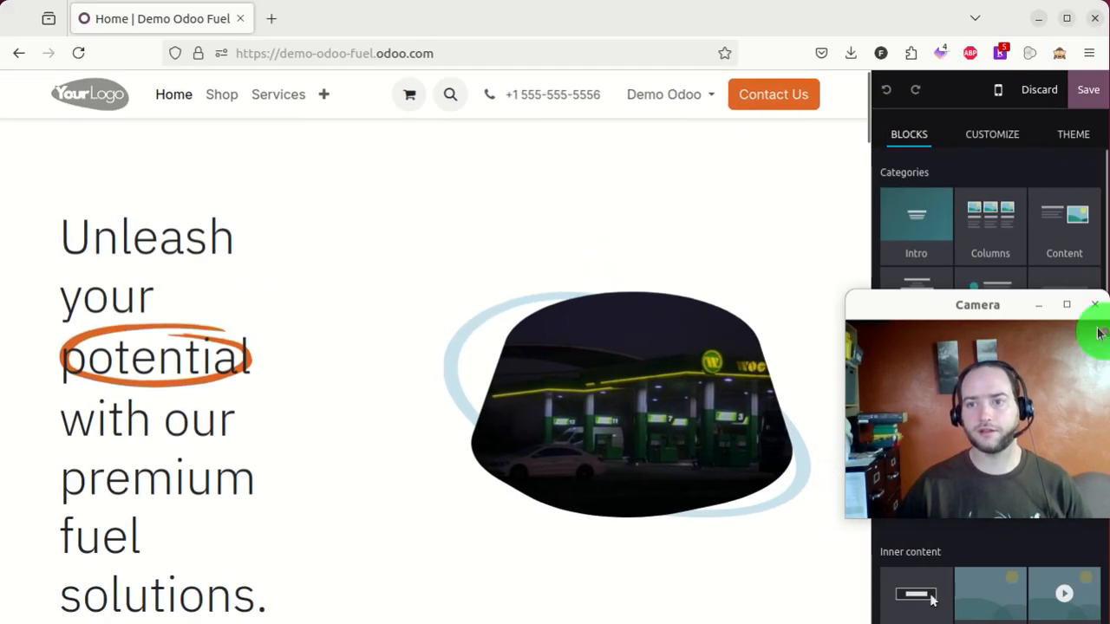
pyautogui.moveTo(894, 303); pyautogui.dragTo(188, 308)
pyautogui.scroll(-6, 968, 319)
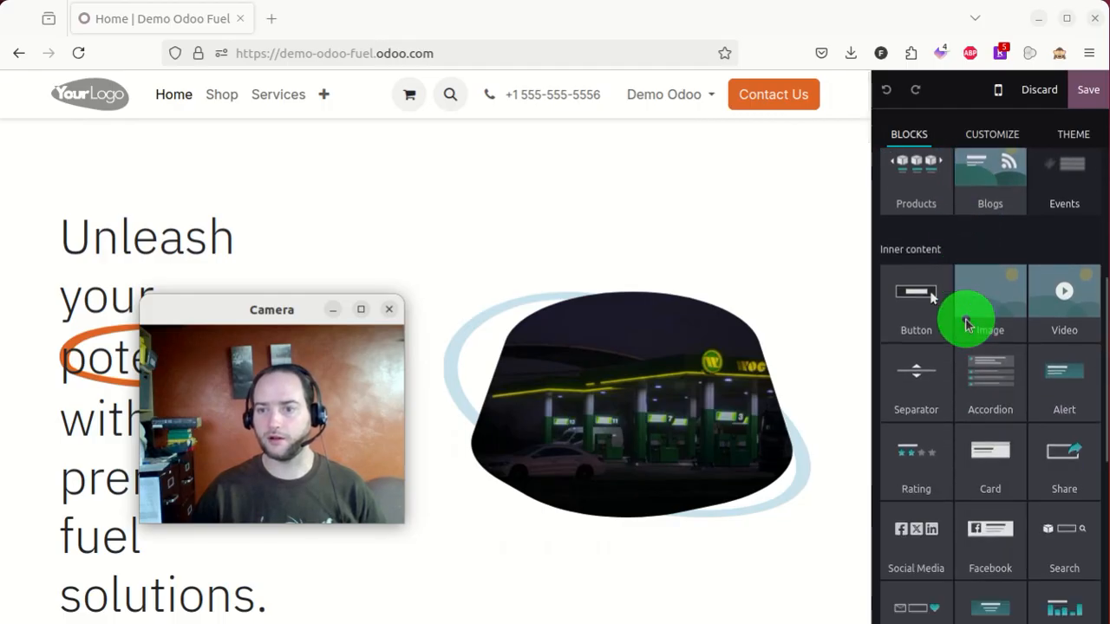
pyautogui.scroll(-3, 929, 292)
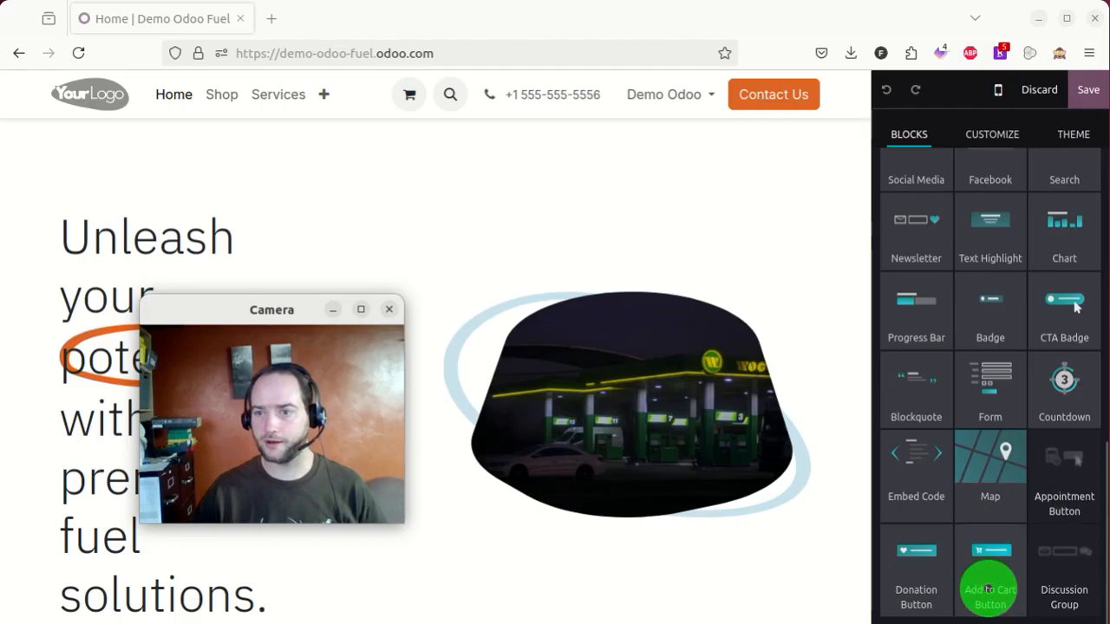
pyautogui.scroll(2, 981, 475)
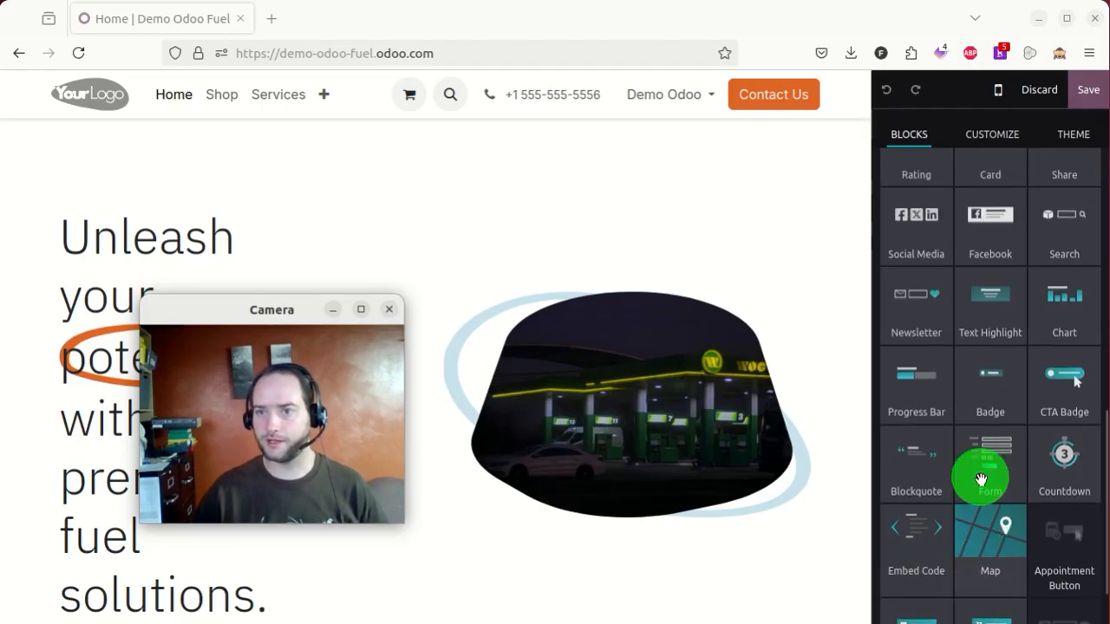
pyautogui.scroll(3, 981, 480)
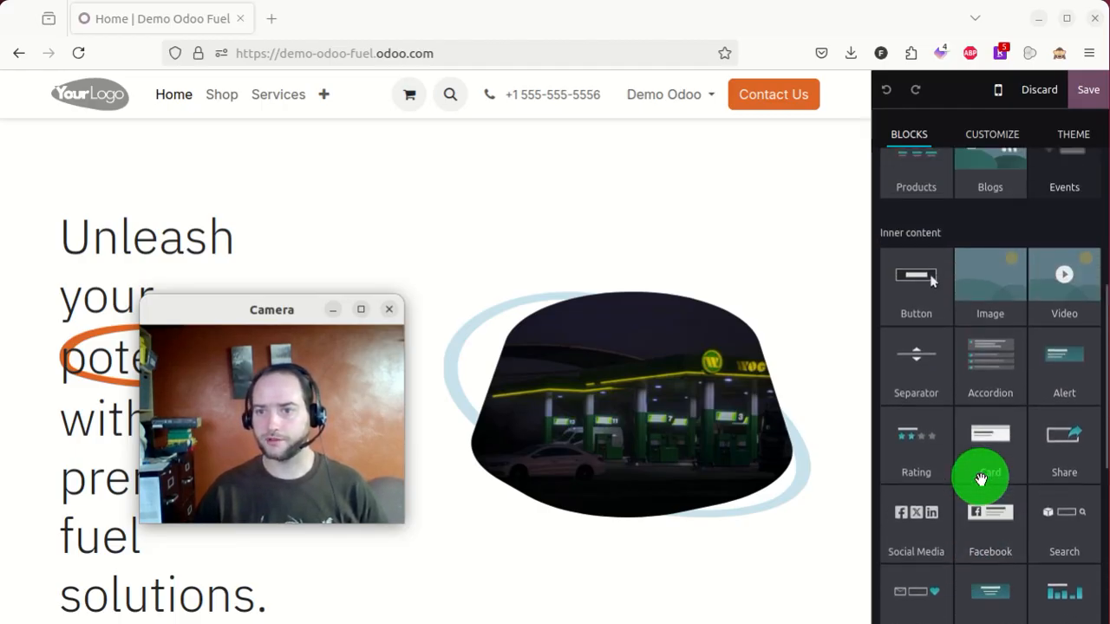
pyautogui.scroll(4, 981, 480)
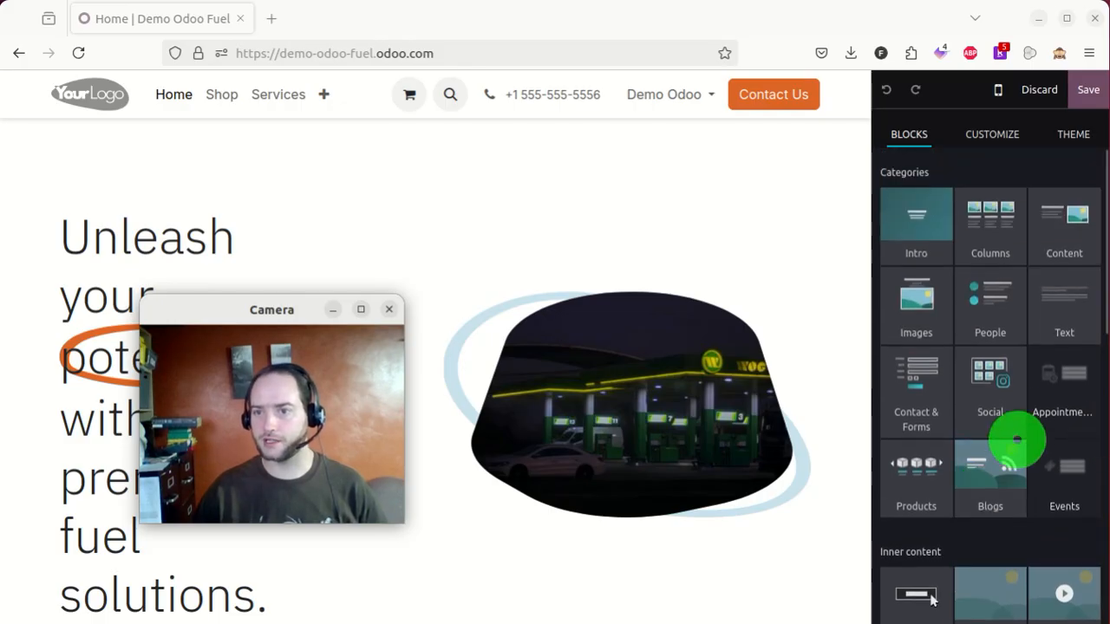
pyautogui.scroll(-1, 954, 246)
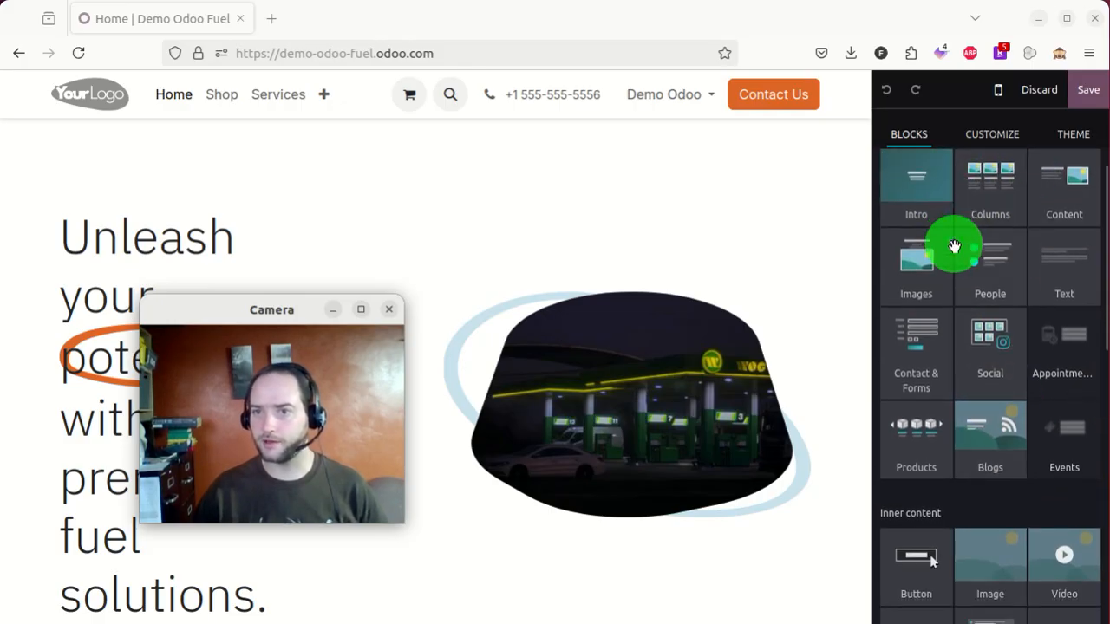
pyautogui.scroll(-8, 953, 246)
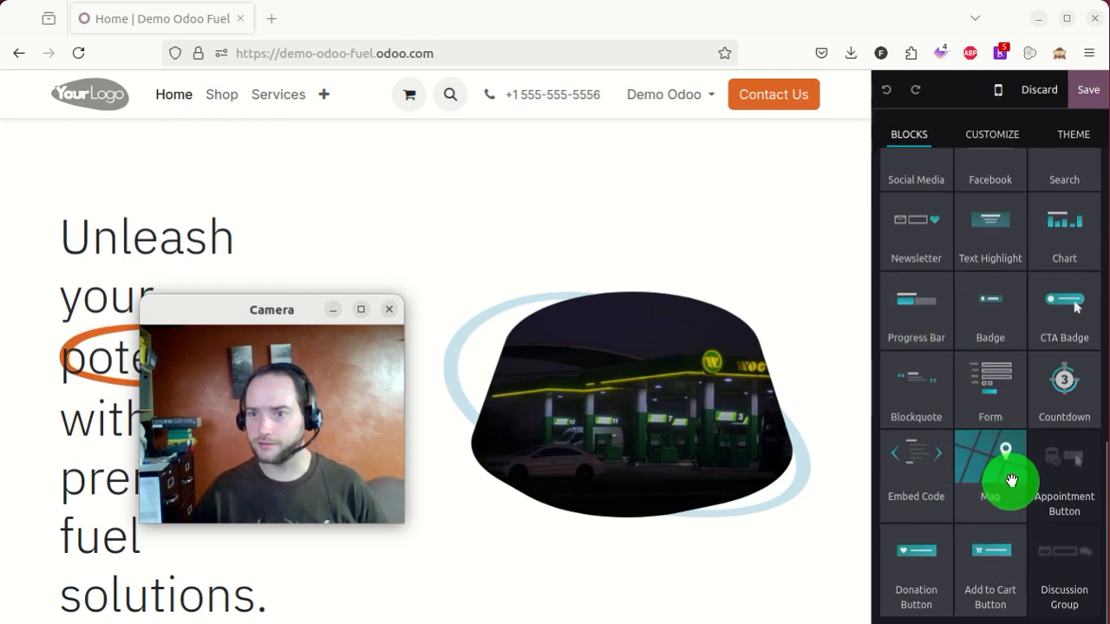
pyautogui.scroll(2, 942, 367)
# - Place the Newsletter block above the hero heading, keep its default newsletter, and save
pyautogui.moveTo(914, 368); pyautogui.dragTo(139, 221)
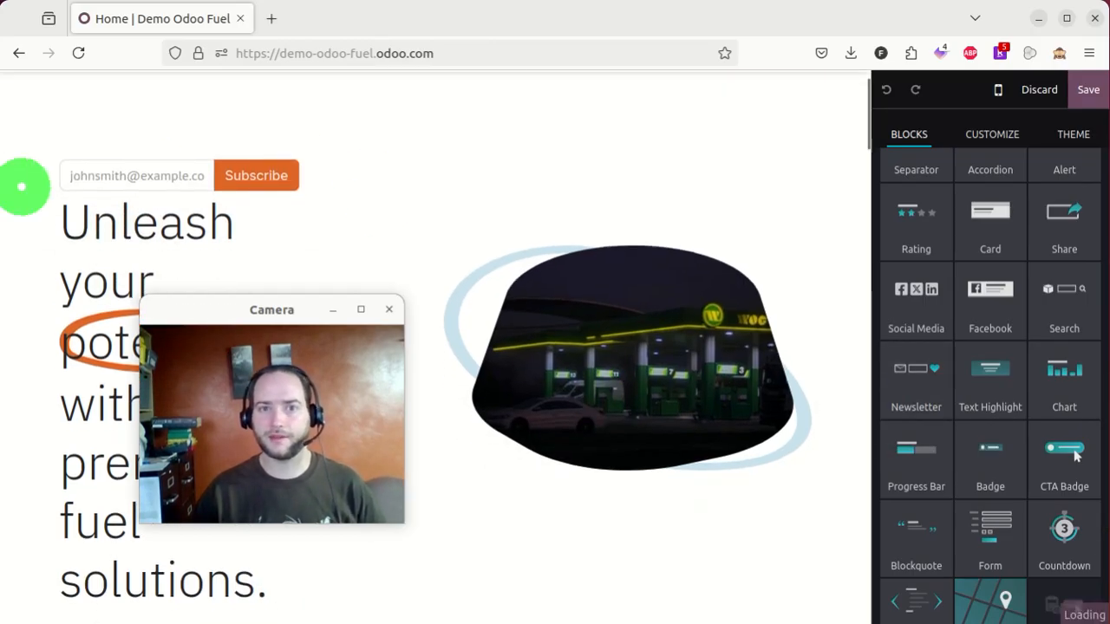
pyautogui.click(136, 178)
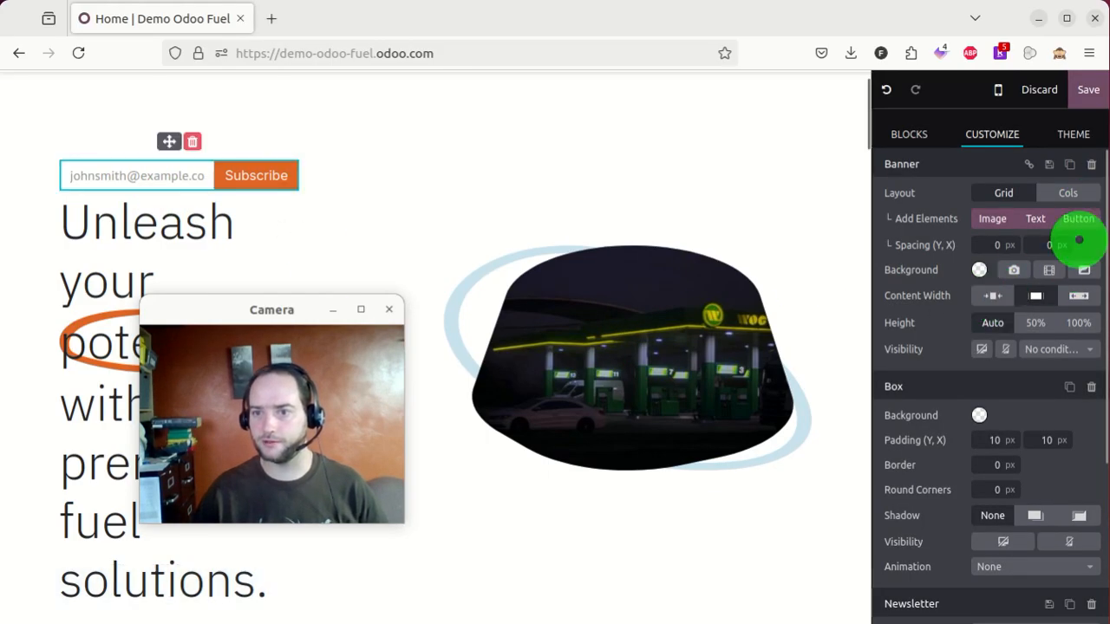
pyautogui.scroll(-3, 1083, 379)
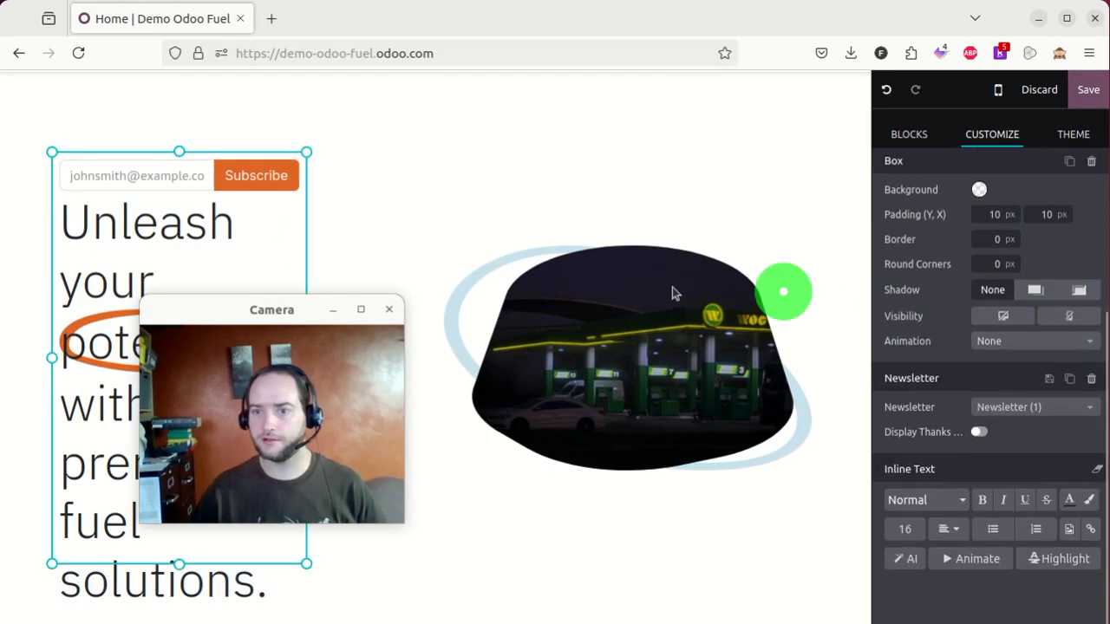
pyautogui.click(1060, 410)
pyautogui.click(1063, 408)
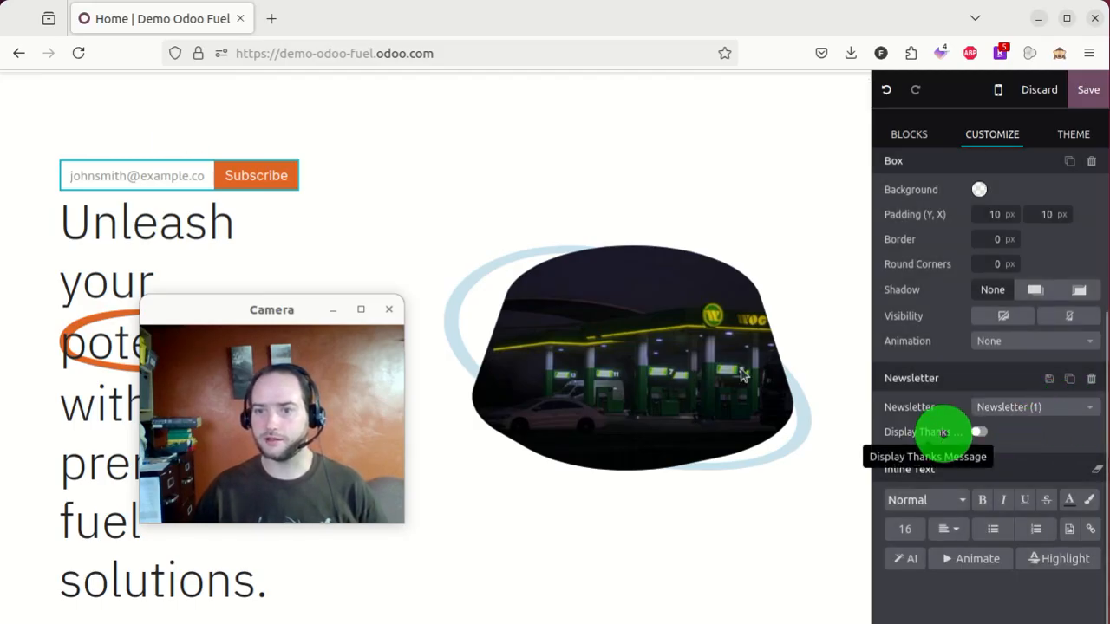
pyautogui.click(1091, 91)
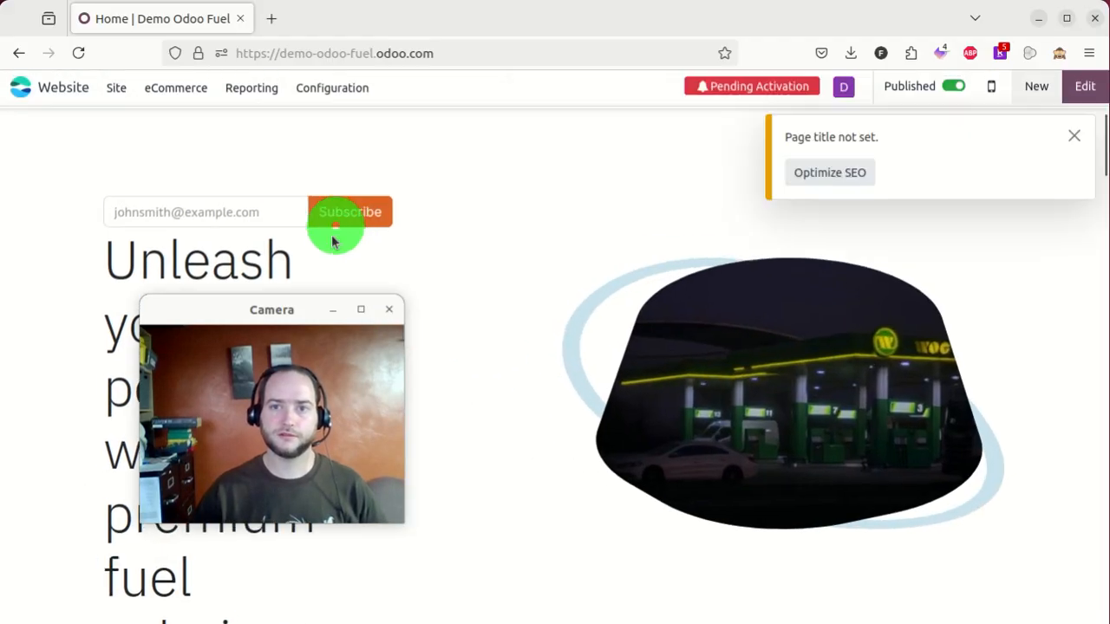
pyautogui.click(333, 241)
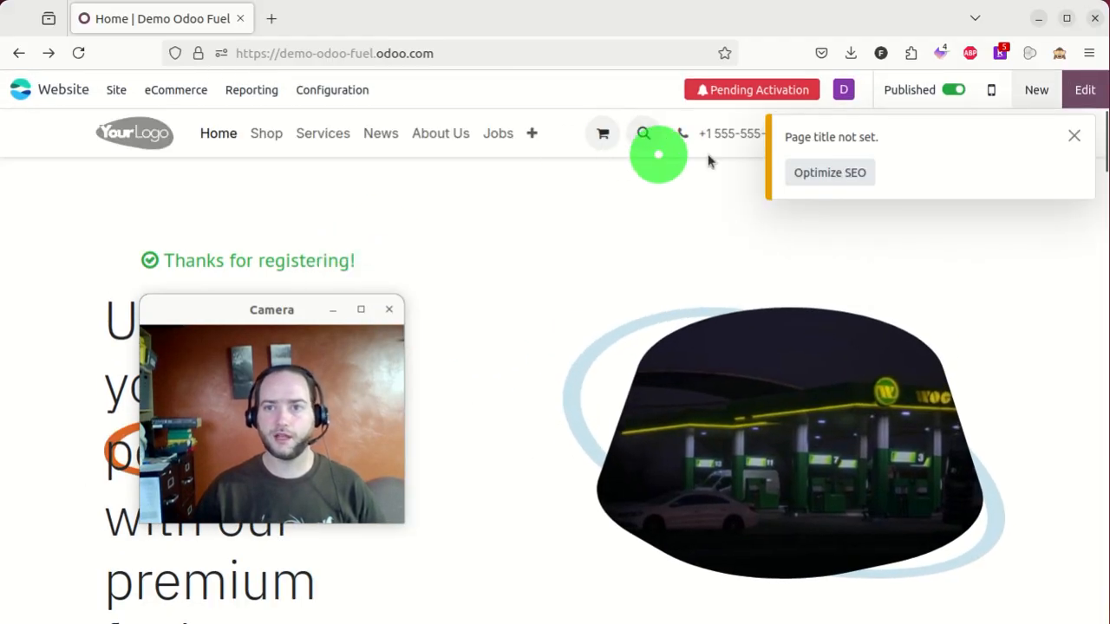
# - Set SEO title 'Fuel Company', description 'Buy from the best', and the fuel station social image
pyautogui.click(837, 173)
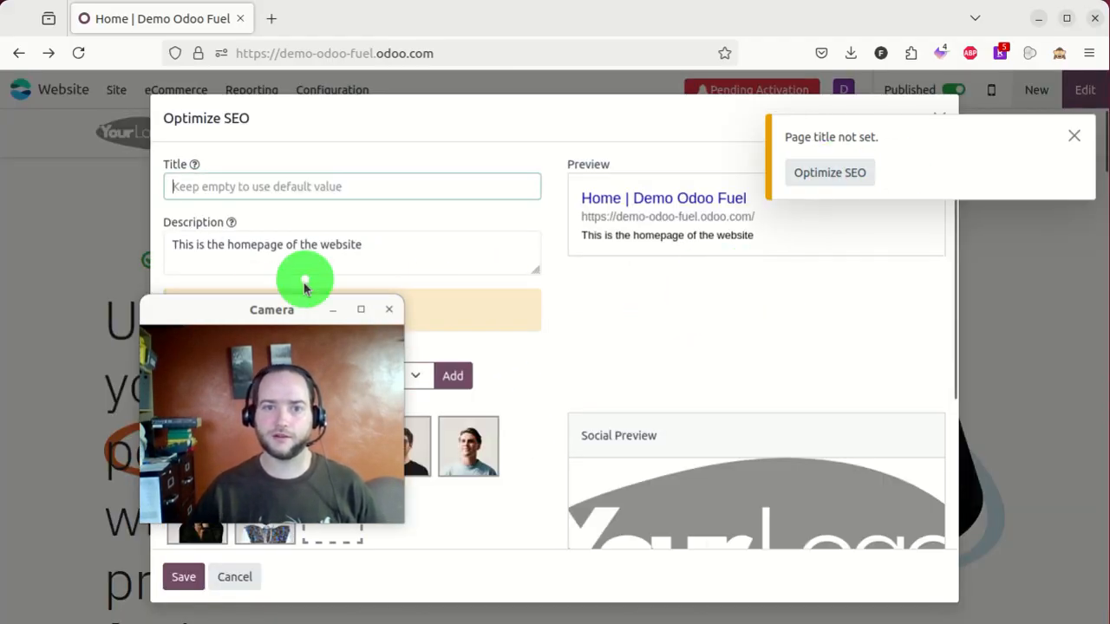
pyautogui.moveTo(238, 304); pyautogui.dragTo(934, 386)
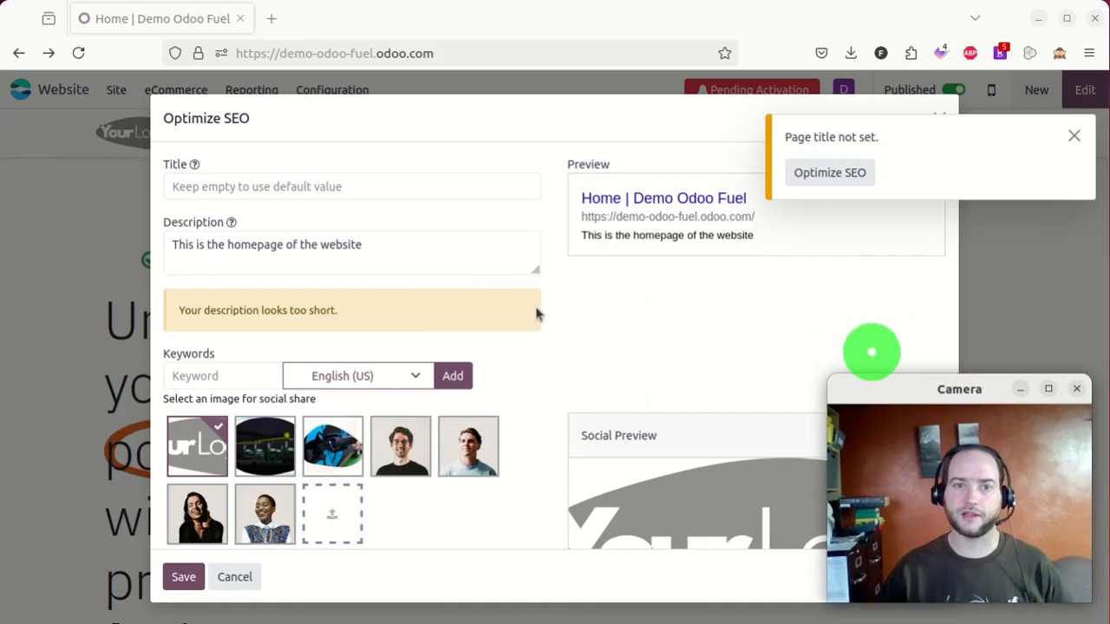
pyautogui.click(322, 185)
pyautogui.write('F')
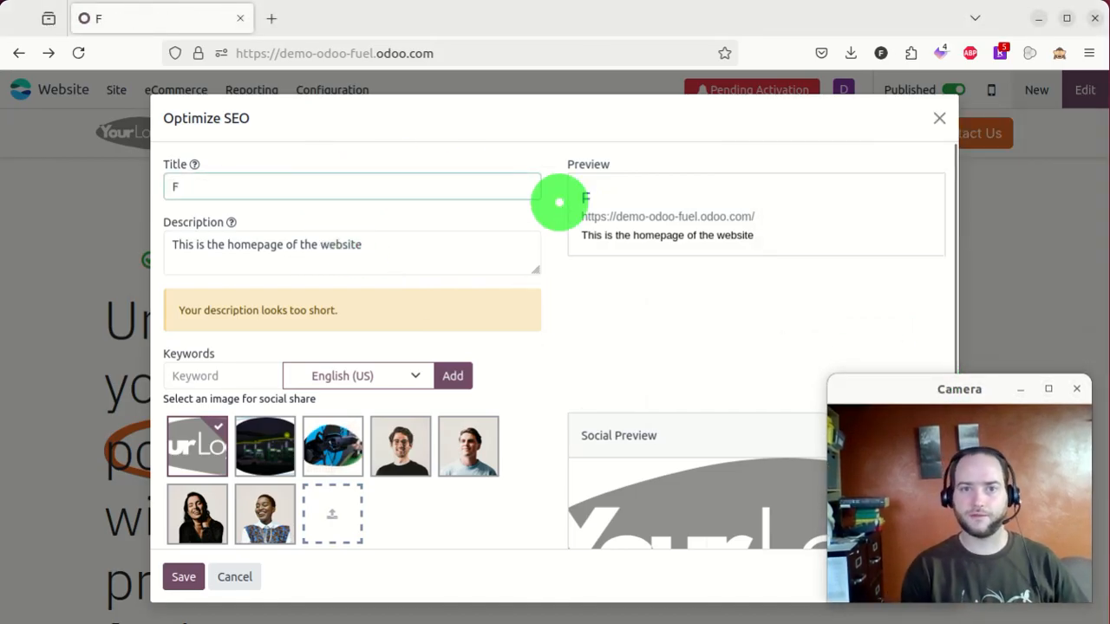
pyautogui.write('uel Company')
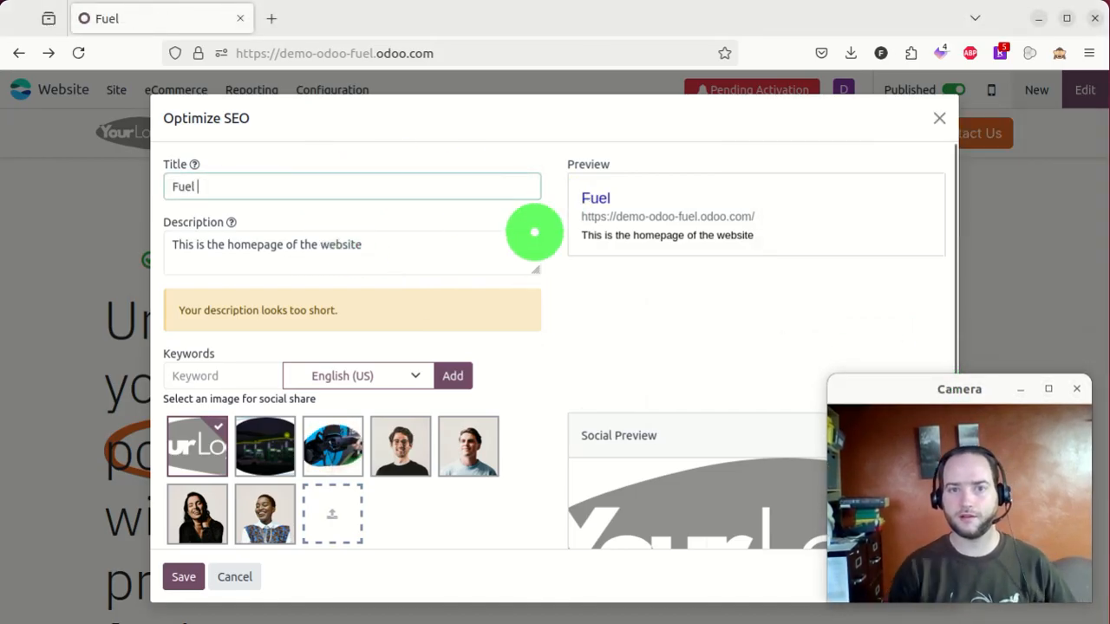
pyautogui.click(464, 256)
pyautogui.hotkey('ctrl', 'a')
pyautogui.write('B')
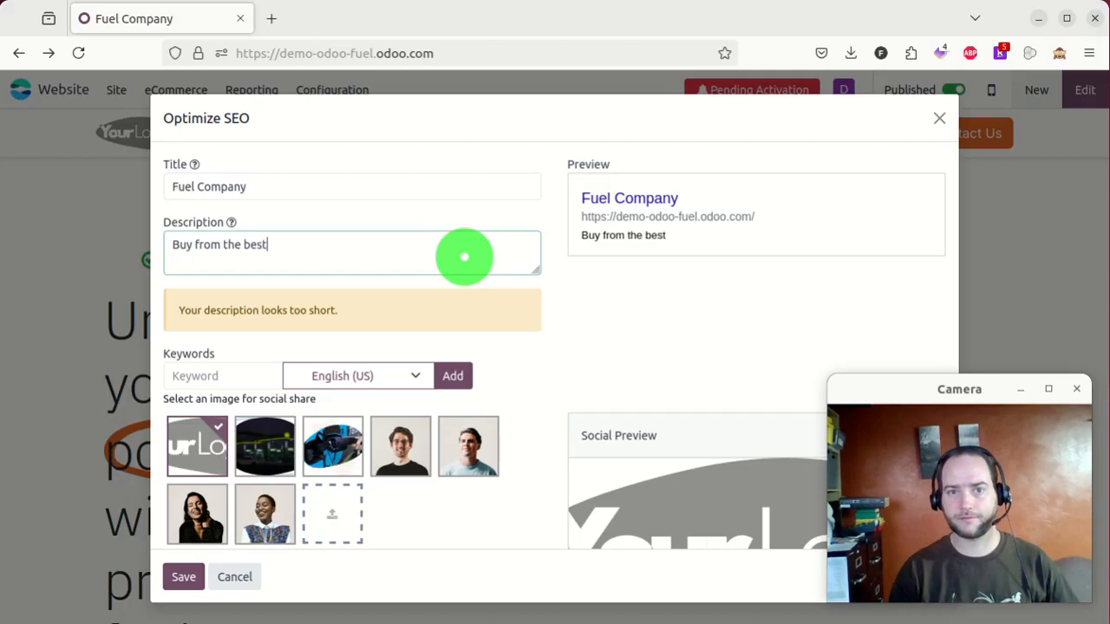
pyautogui.click(266, 448)
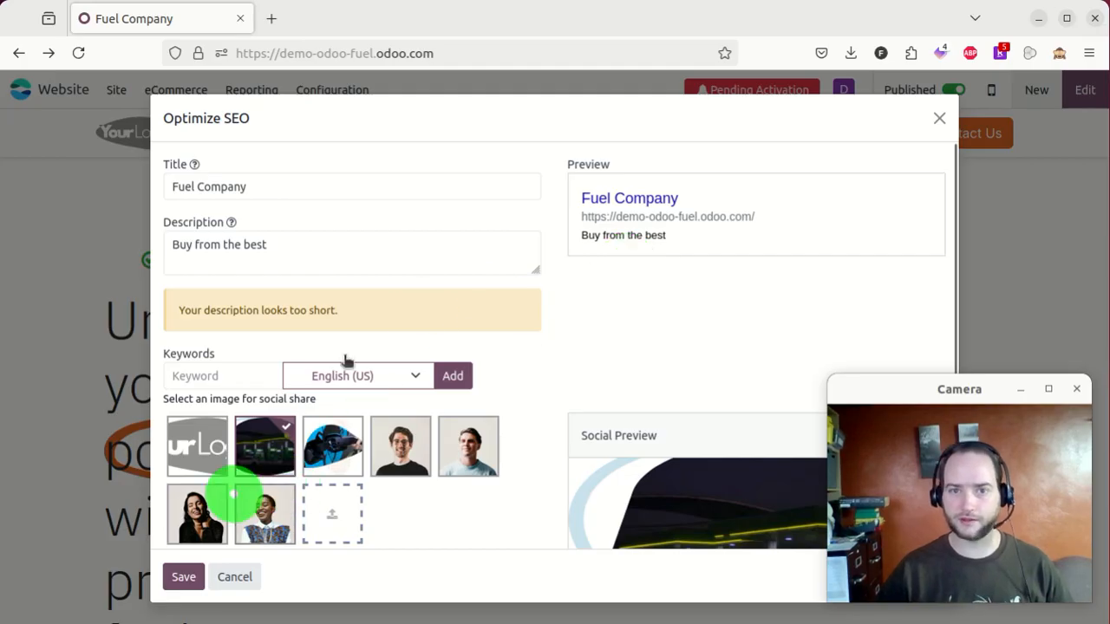
pyautogui.tripleClick(241, 305)
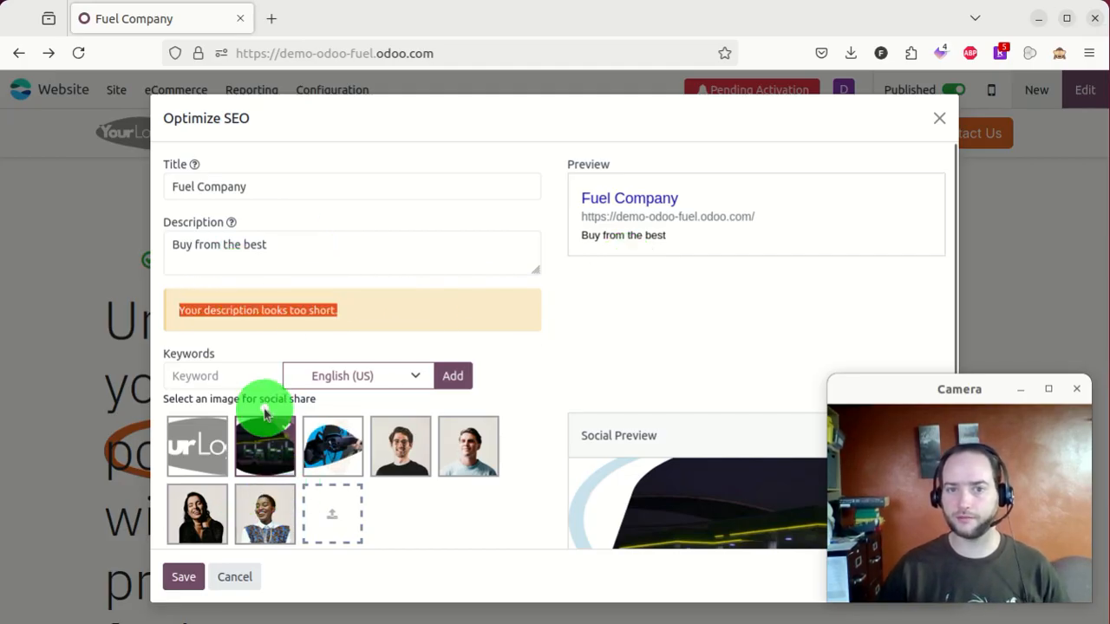
pyautogui.click(181, 576)
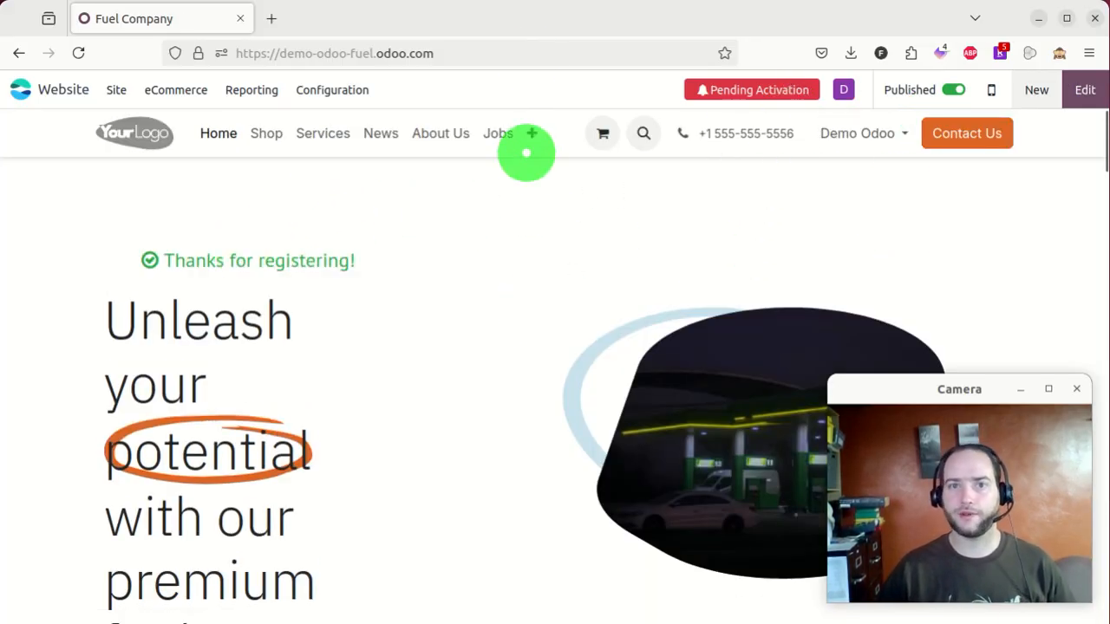
# - Copy the site address and open a maximized private browsing window
pyautogui.click(527, 54)
pyautogui.hotkey('ctrl', 'c')
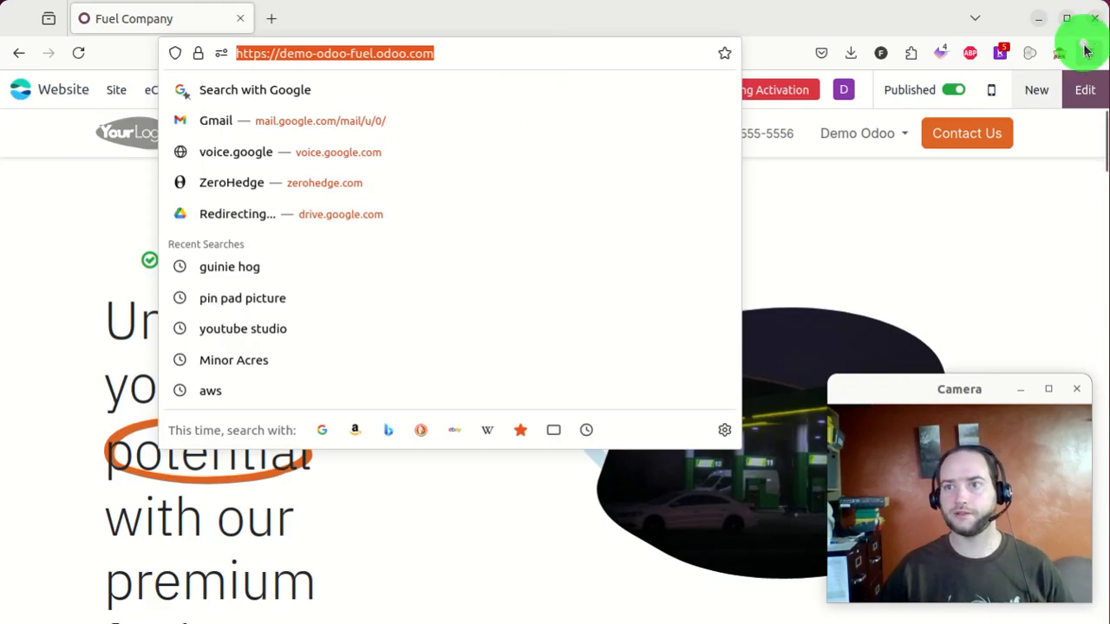
pyautogui.click(1085, 52)
pyautogui.click(922, 184)
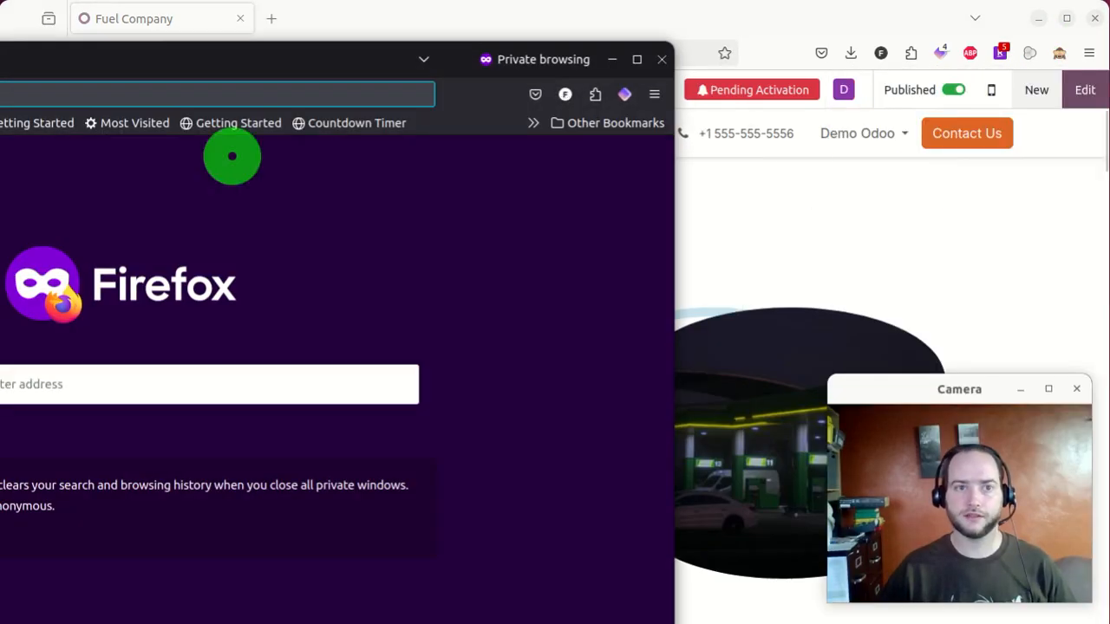
pyautogui.moveTo(319, 58); pyautogui.dragTo(672, 52)
pyautogui.doubleClick(672, 52)
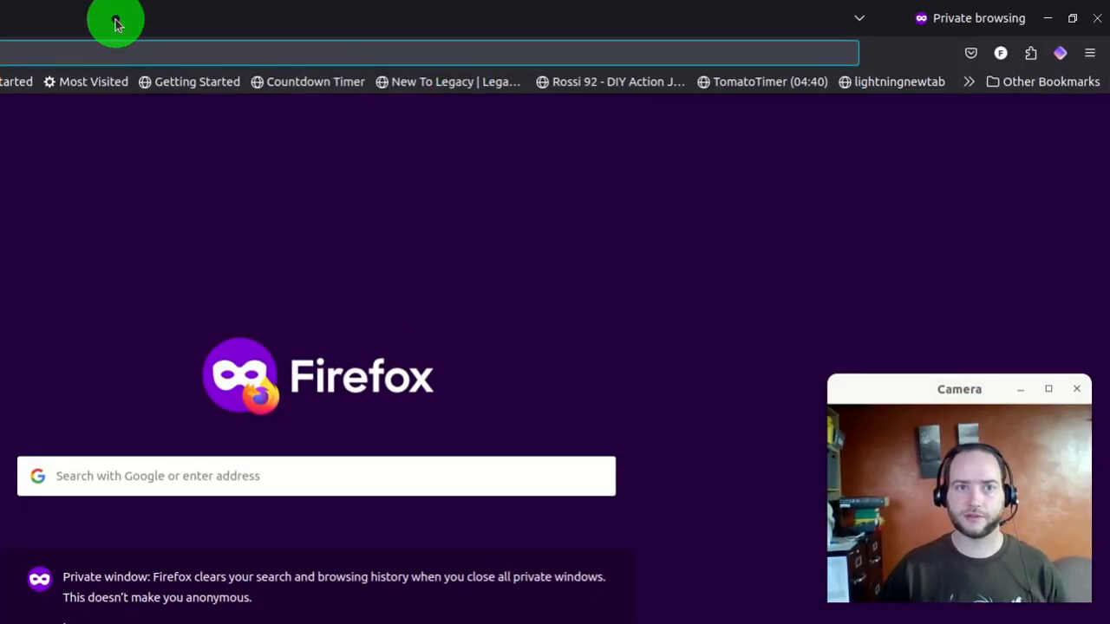
pyautogui.moveTo(117, 24); pyautogui.dragTo(23, 199)
pyautogui.moveTo(1, 243); pyautogui.dragTo(438, 7)
# - Load the Fuel Company site privately, subscribe 'test' to the newsletter, then minimize the window
pyautogui.hotkey('ctrl', 'v')
pyautogui.press('Return')
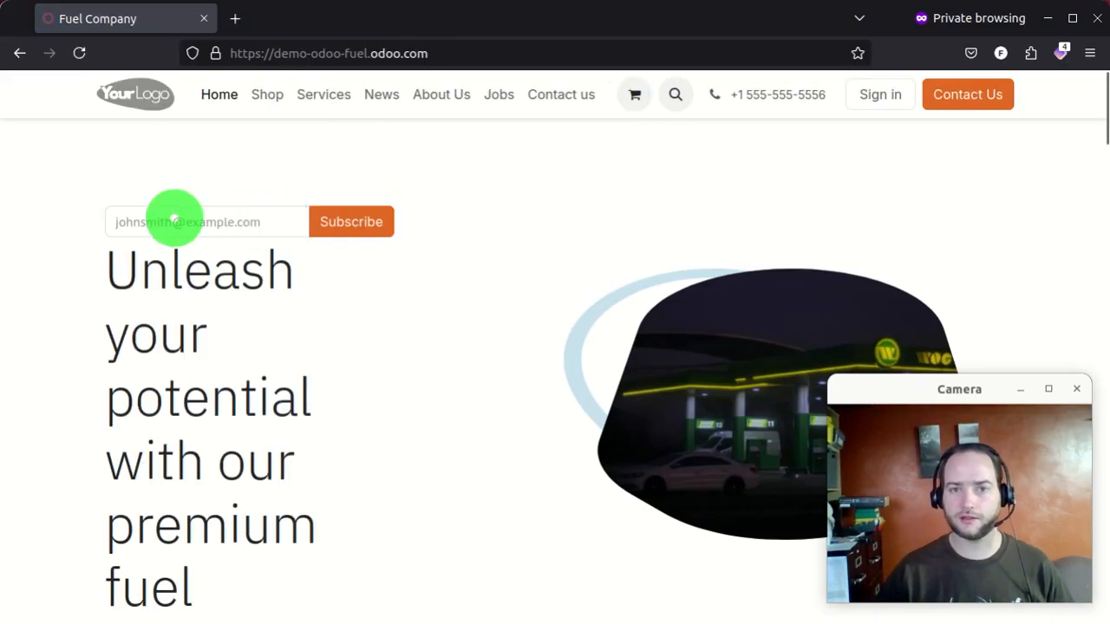
pyautogui.click(173, 221)
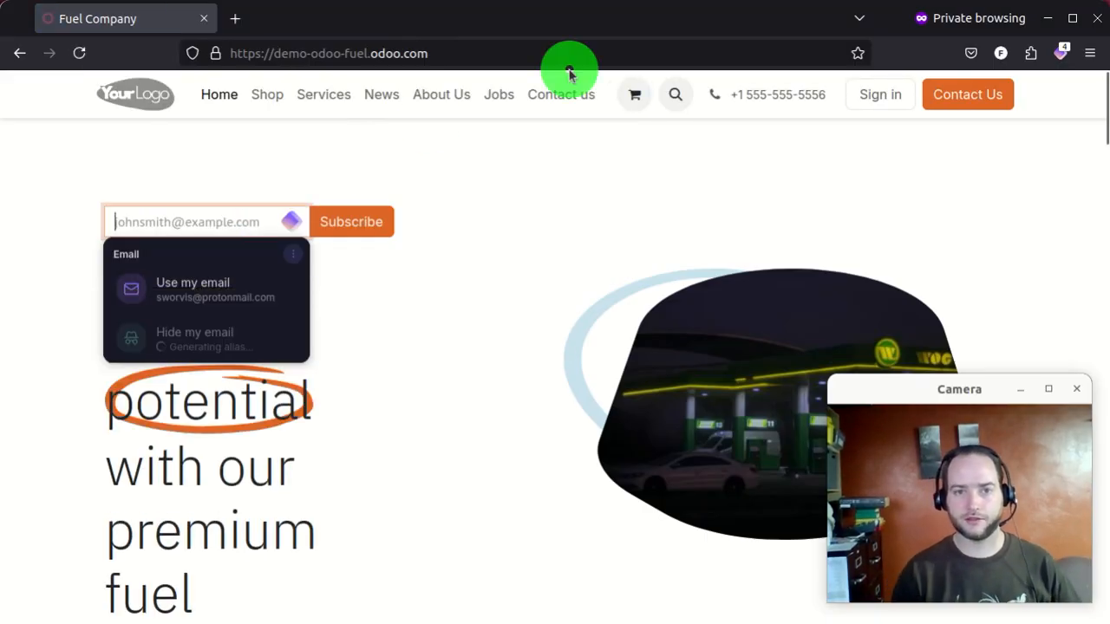
pyautogui.write('test@test.com')
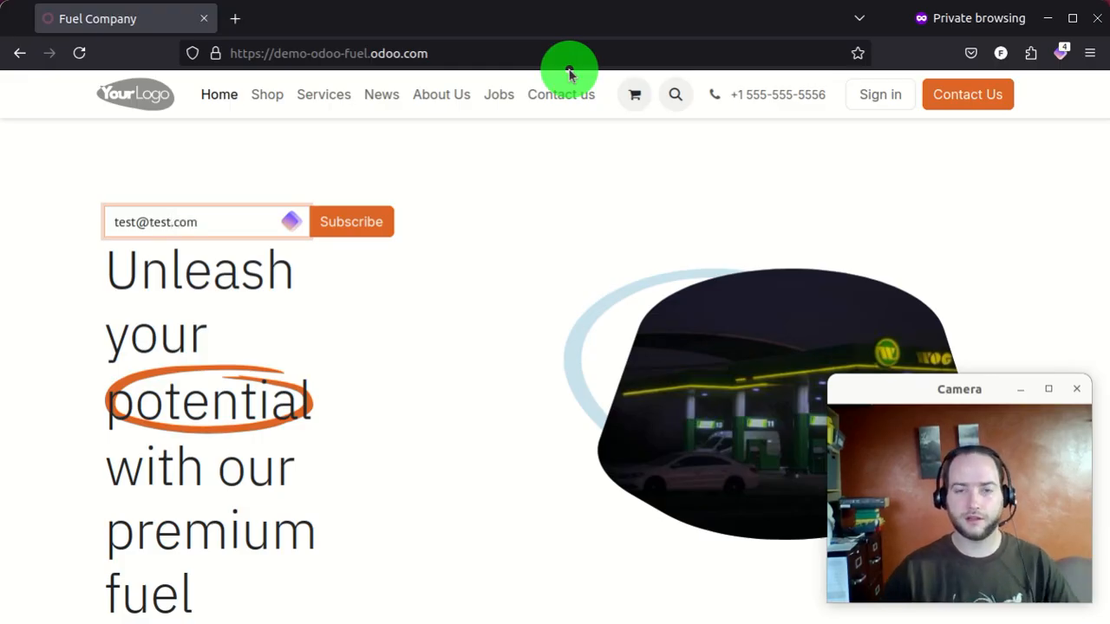
pyautogui.scroll(-2, 377, 223)
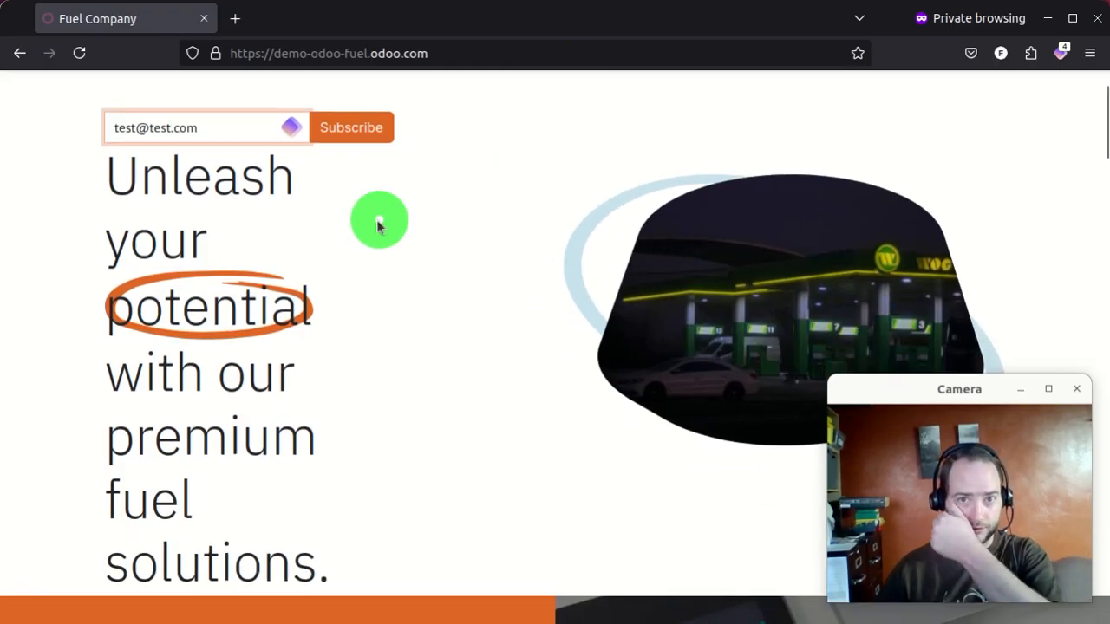
pyautogui.click(340, 131)
pyautogui.click(234, 20)
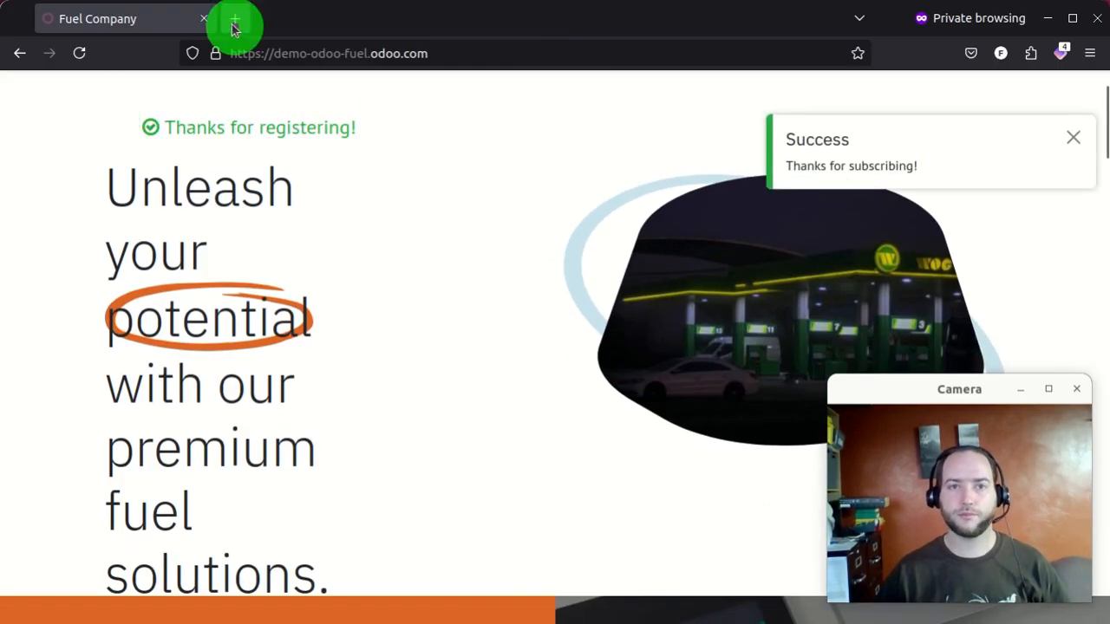
pyautogui.click(1048, 21)
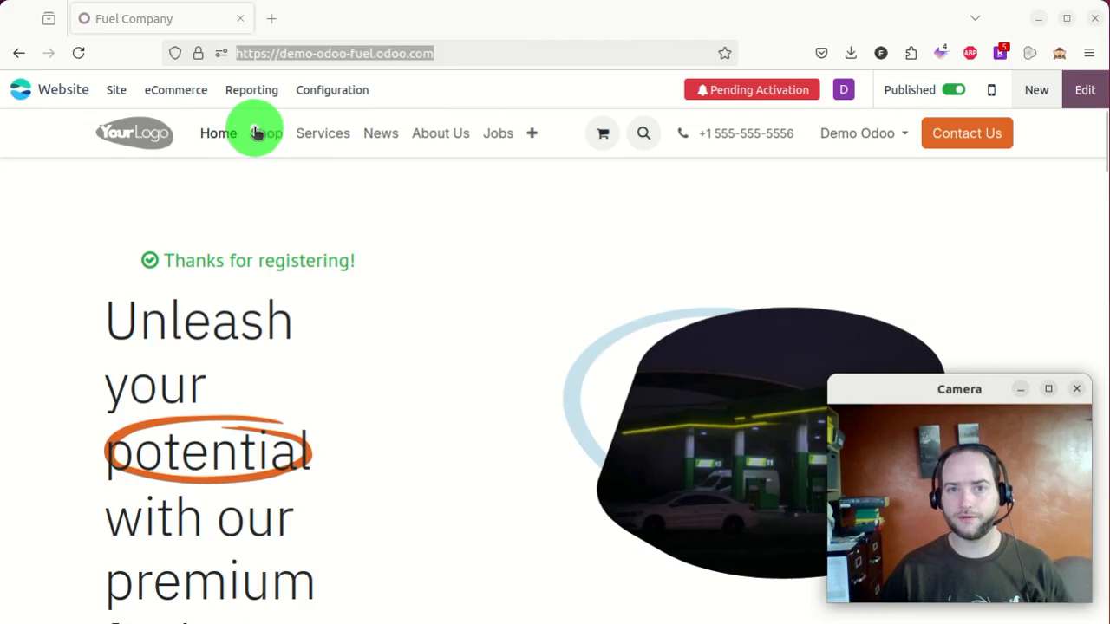
# - Go from Services to the empty News blog page and bring up the new-content choices
pyautogui.click(341, 139)
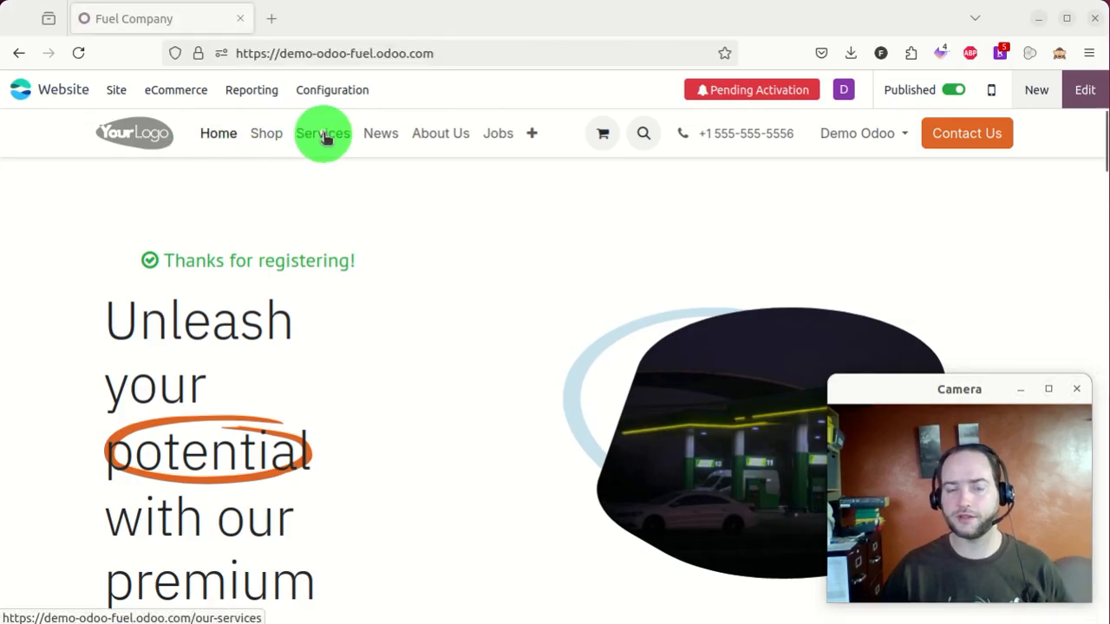
pyautogui.scroll(-5, 438, 243)
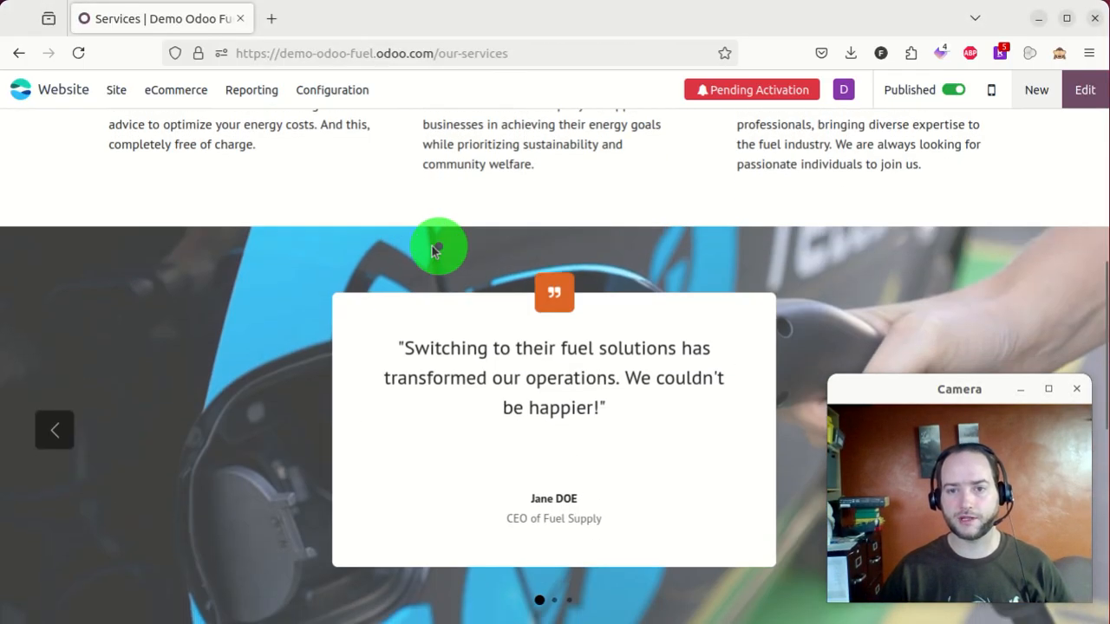
pyautogui.scroll(5, 354, 203)
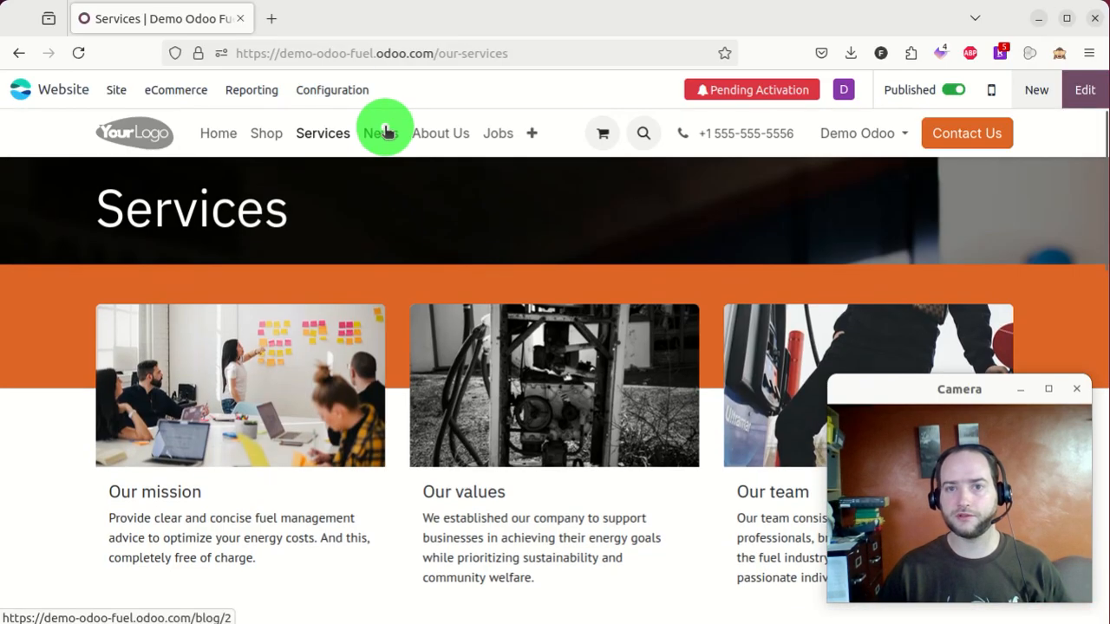
pyautogui.click(386, 132)
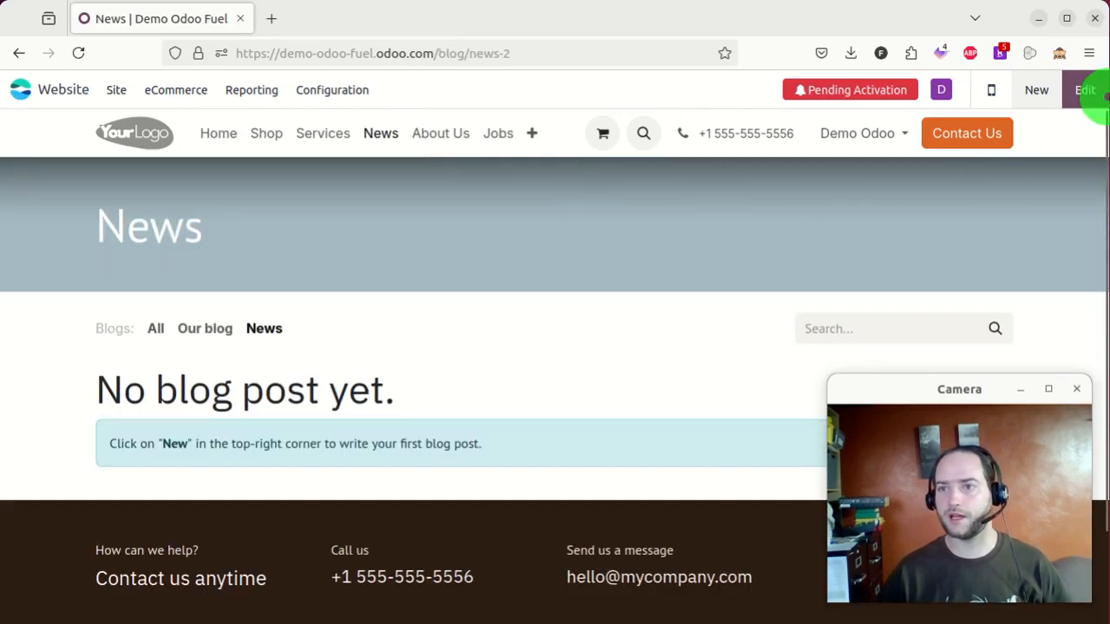
pyautogui.click(1039, 91)
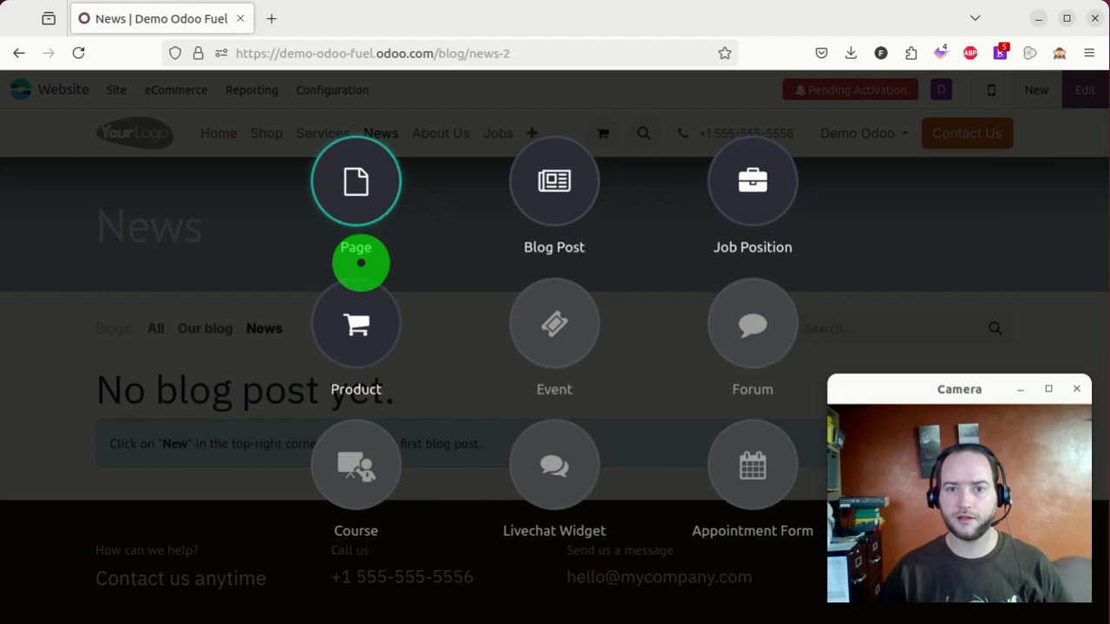
# - Start a new blog post titled 'Welcome' and replace its body with 'Some text here'
pyautogui.click(555, 180)
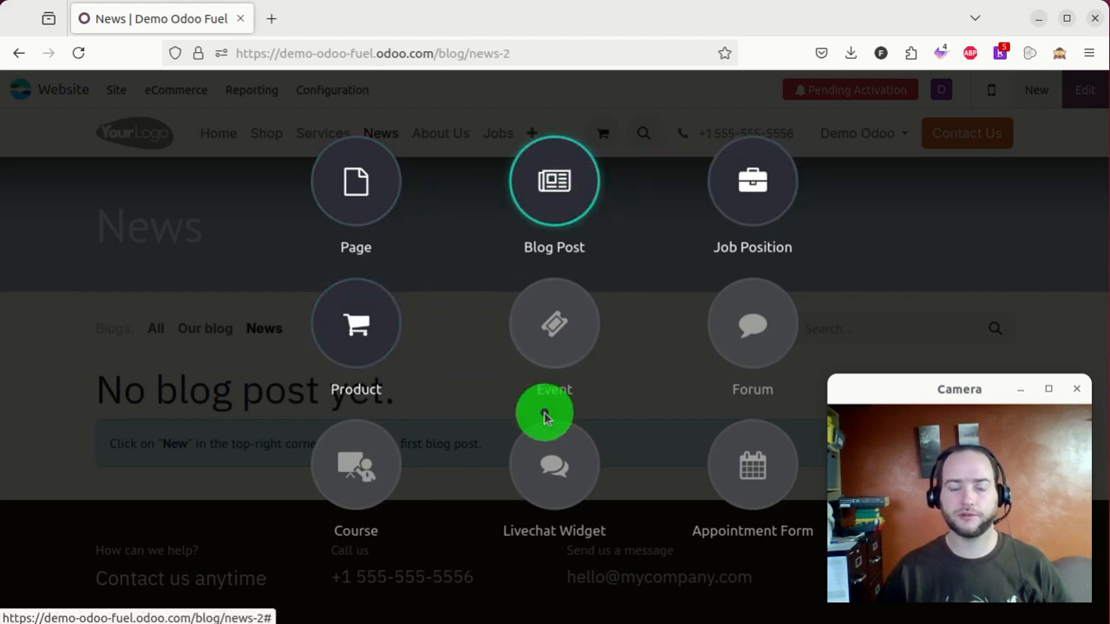
pyautogui.click(414, 351)
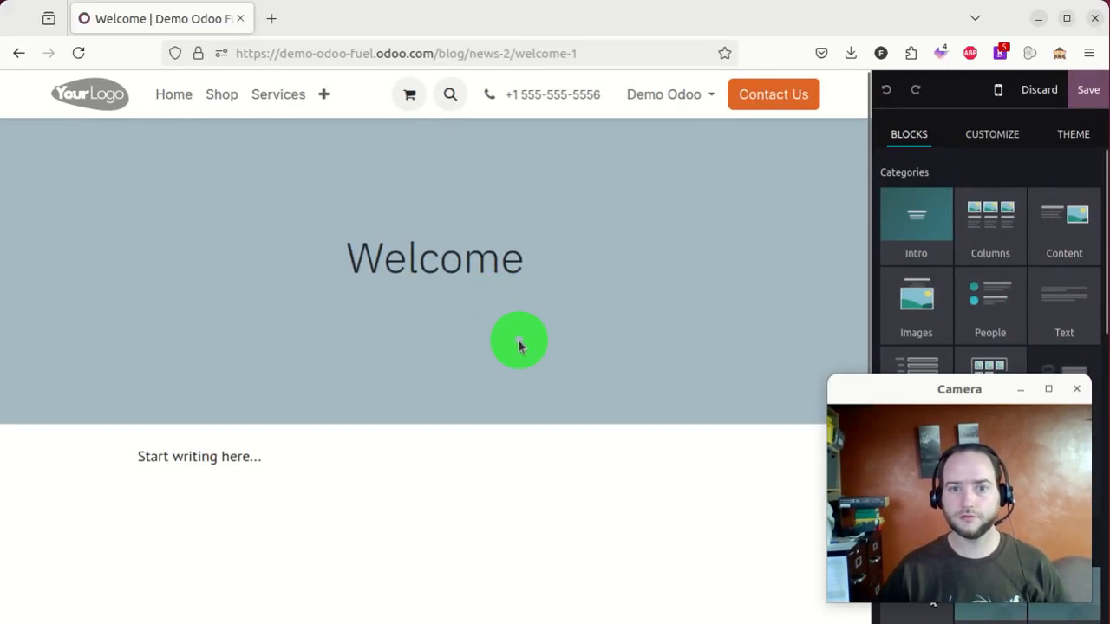
pyautogui.click(226, 471)
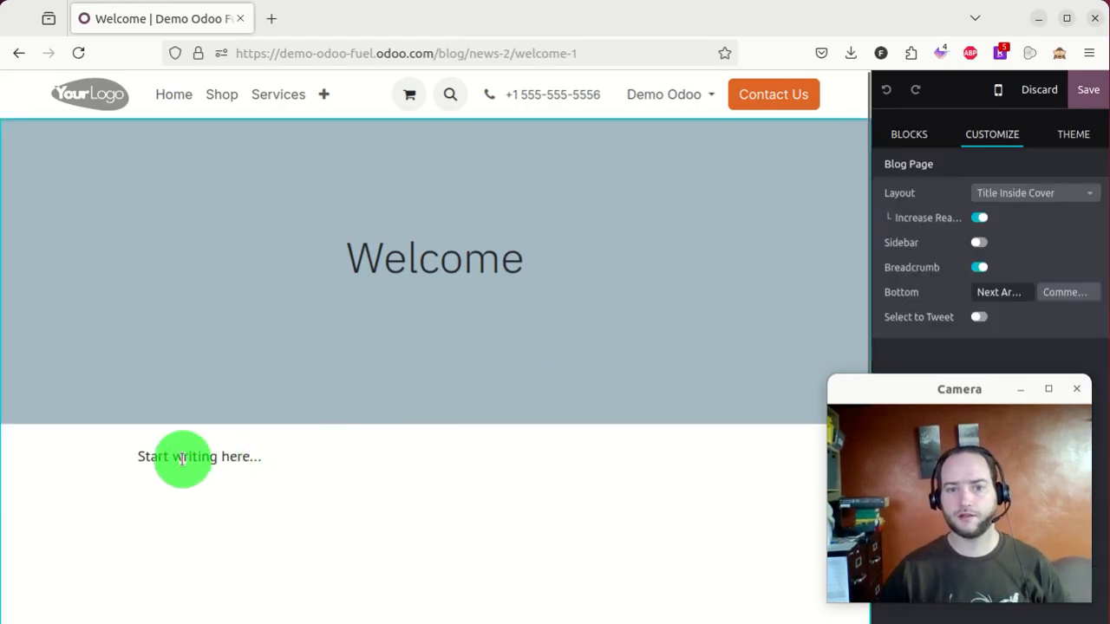
pyautogui.tripleClick(182, 459)
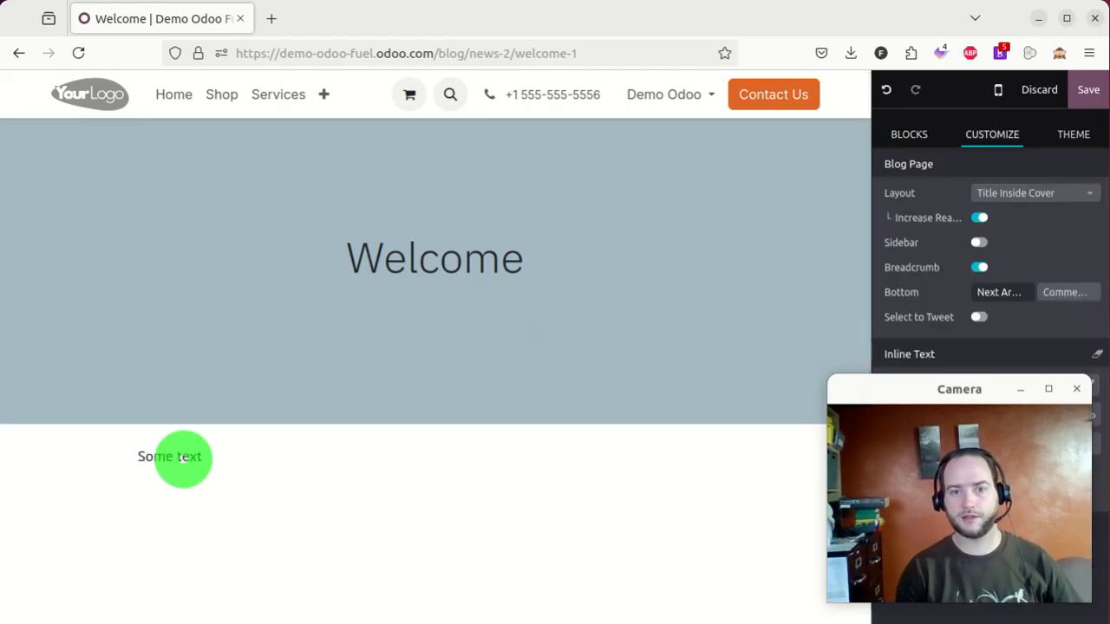
# - Save the Welcome post, publish it, and dismiss the page-title-not-set notice
pyautogui.click(1088, 90)
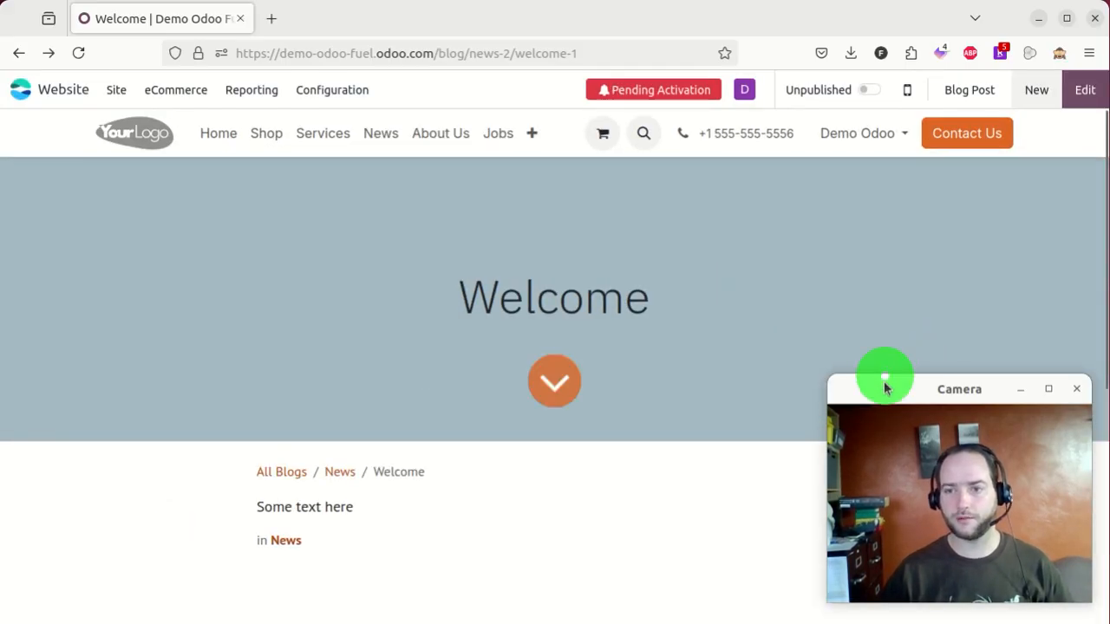
pyautogui.moveTo(884, 388); pyautogui.dragTo(903, 407)
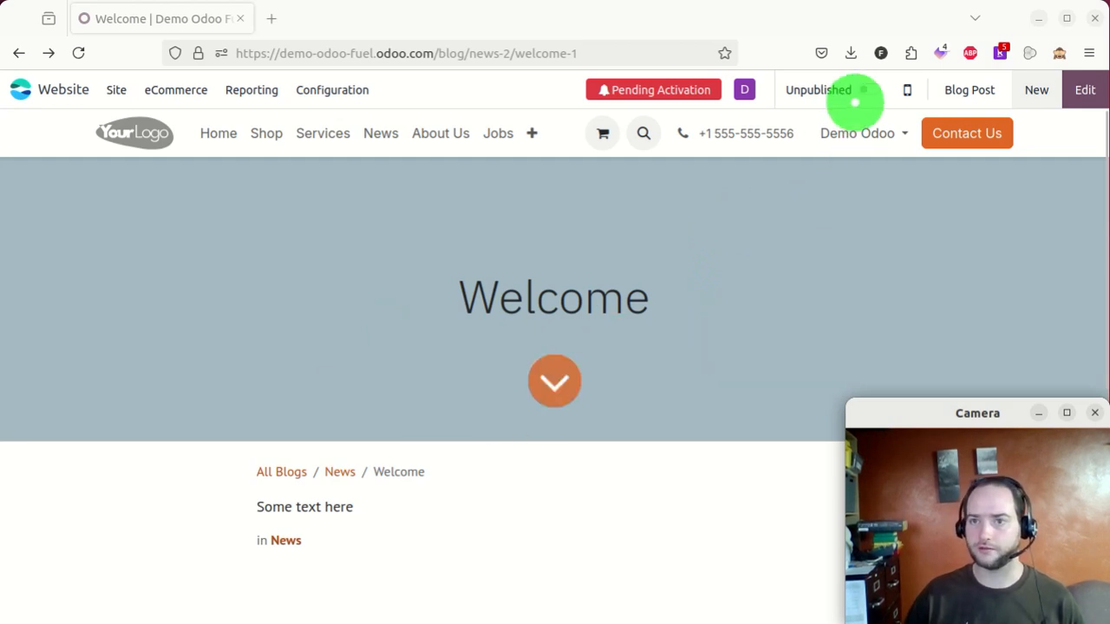
pyautogui.click(865, 93)
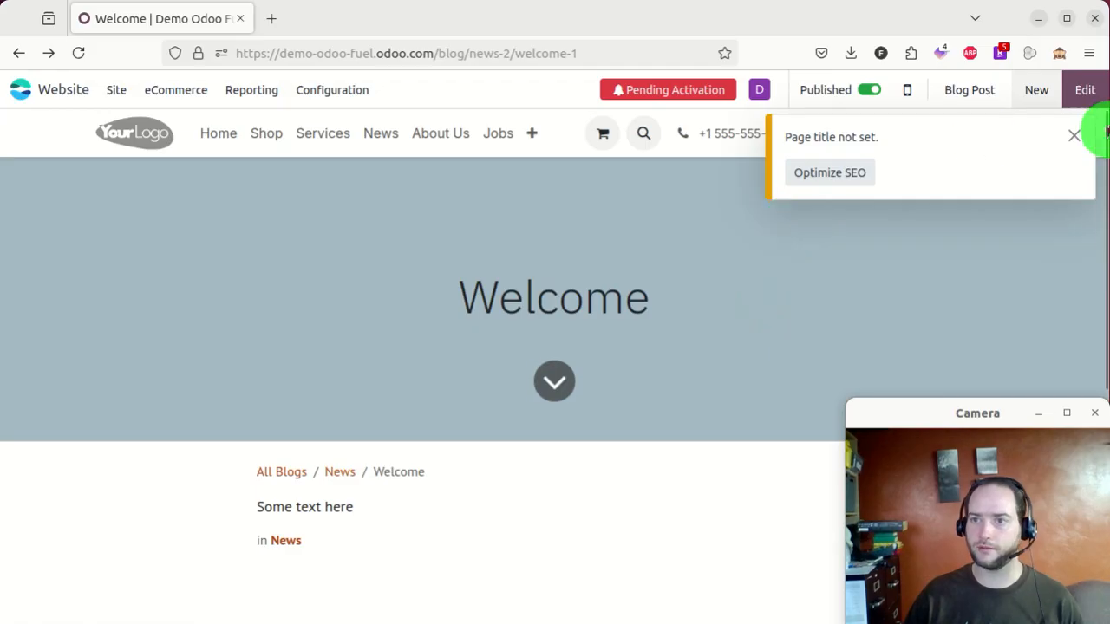
pyautogui.click(1075, 138)
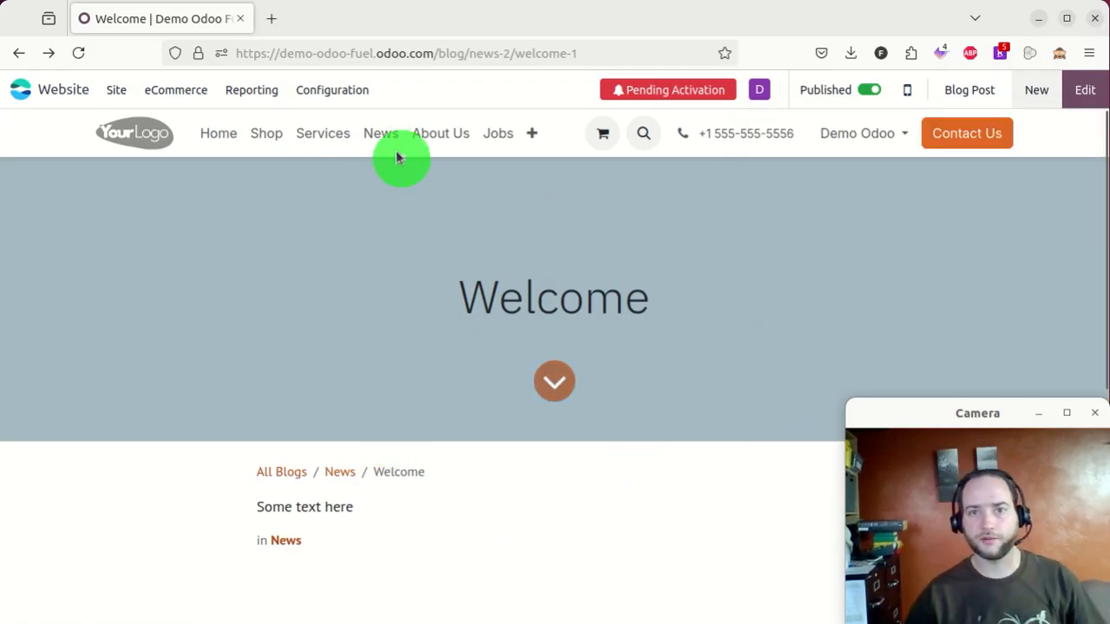
# - From the Jobs page, create a job position titled 'CDL Truck Driver' and save it
pyautogui.click(493, 139)
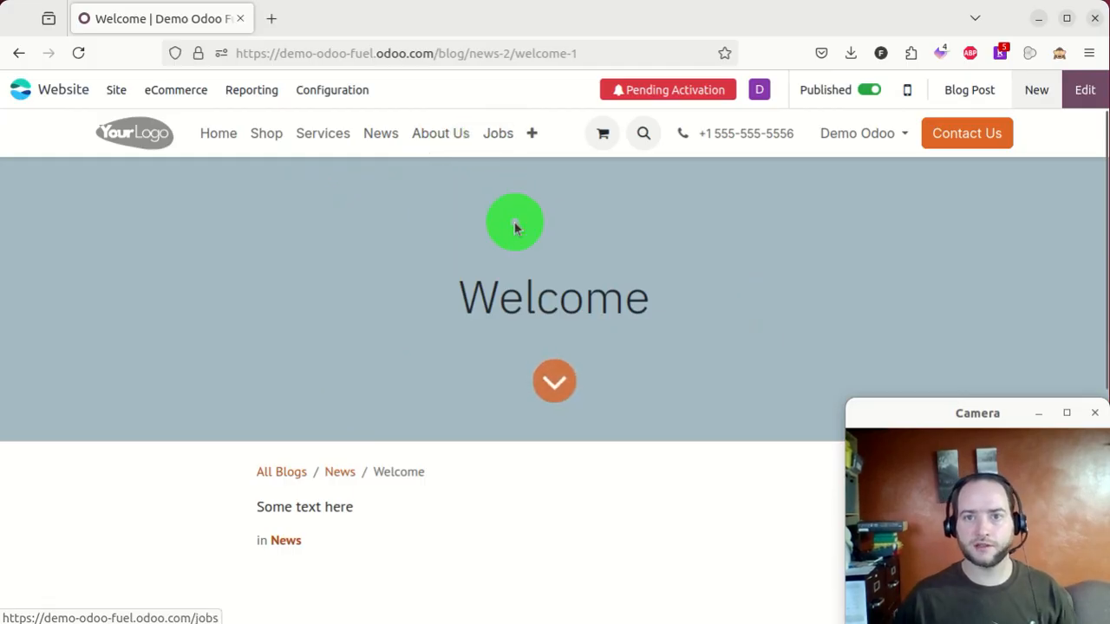
pyautogui.click(1033, 90)
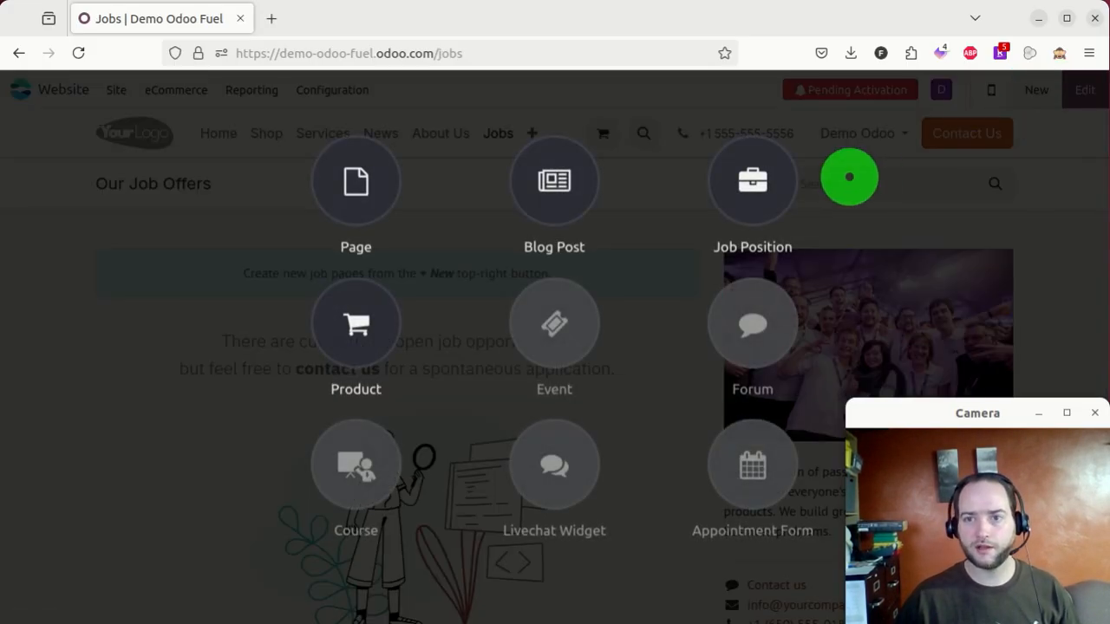
pyautogui.click(758, 186)
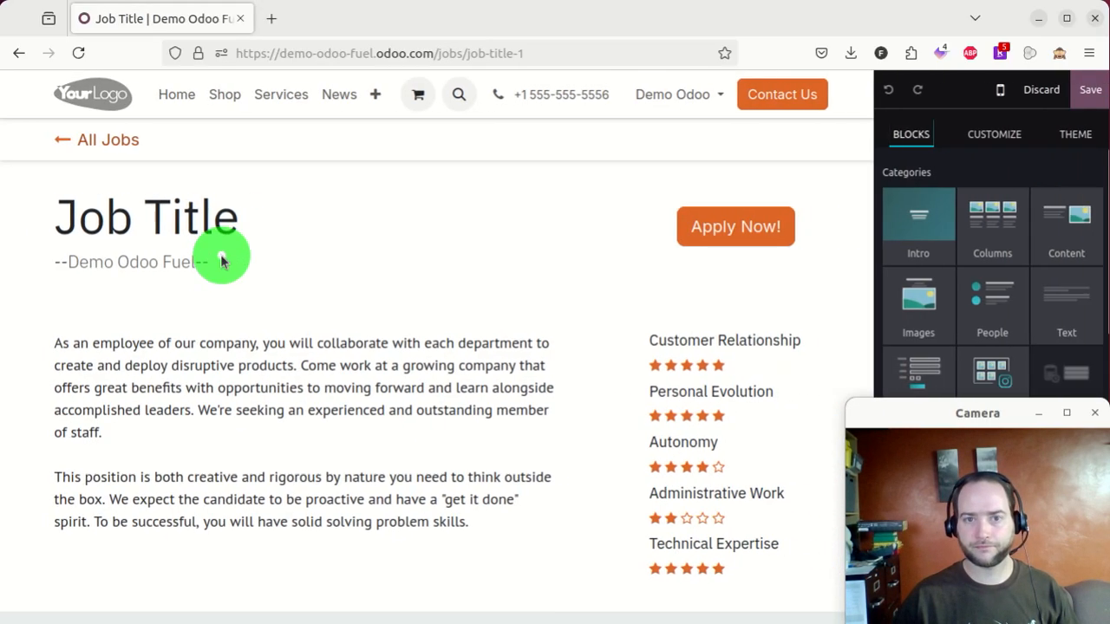
pyautogui.click(177, 217)
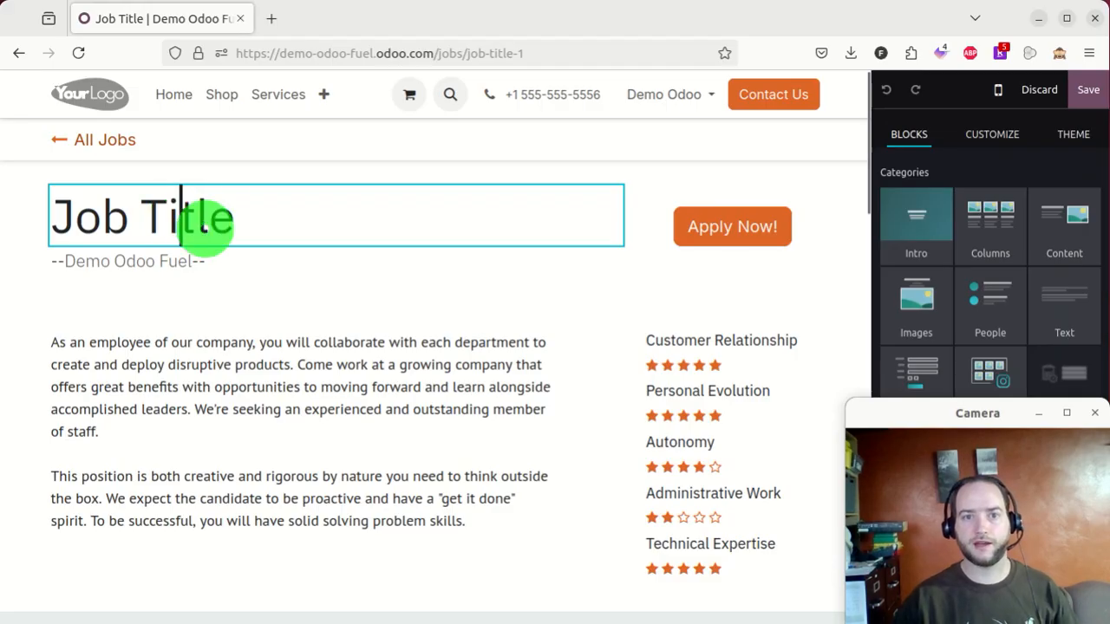
pyautogui.tripleClick(204, 228)
pyautogui.write('CDL Truck')
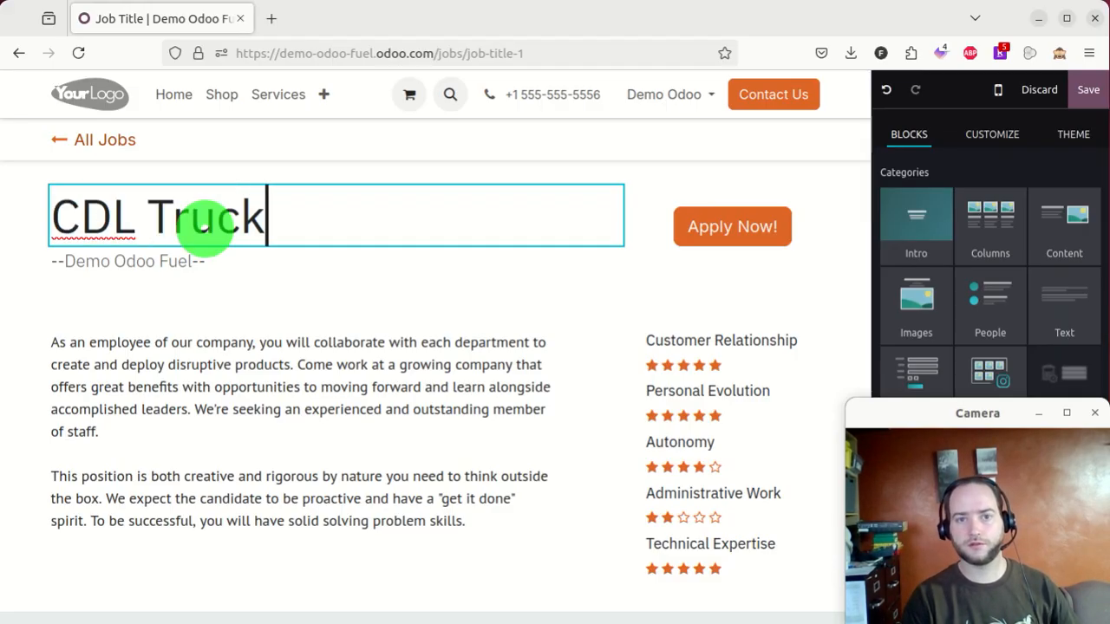
pyautogui.write(' Driver')
pyautogui.click(1085, 88)
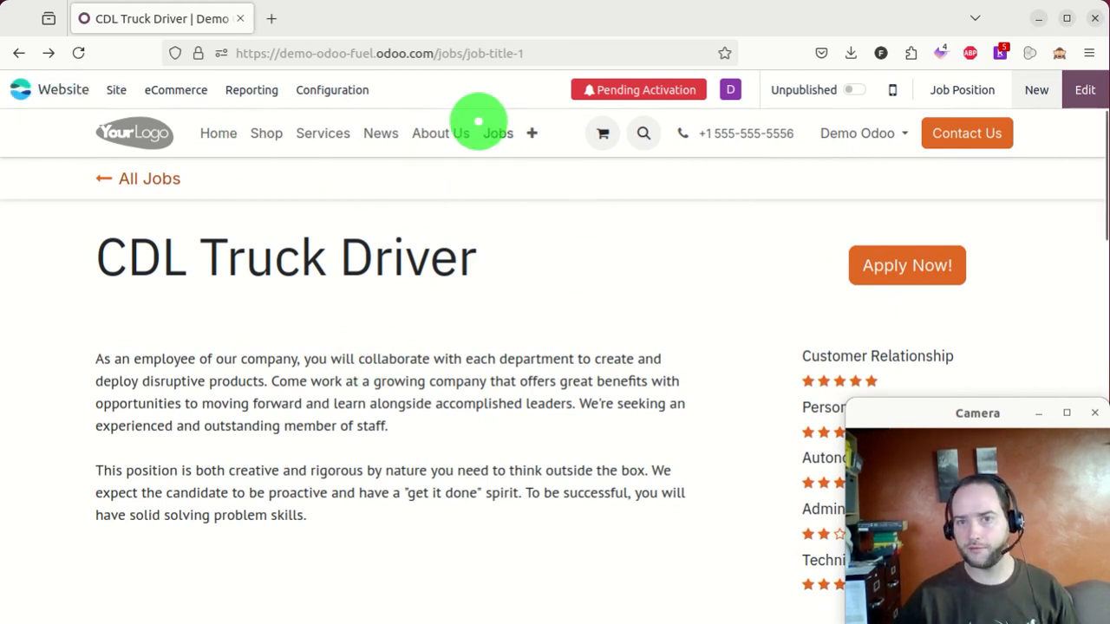
pyautogui.scroll(-5, 520, 239)
pyautogui.scroll(5, 526, 248)
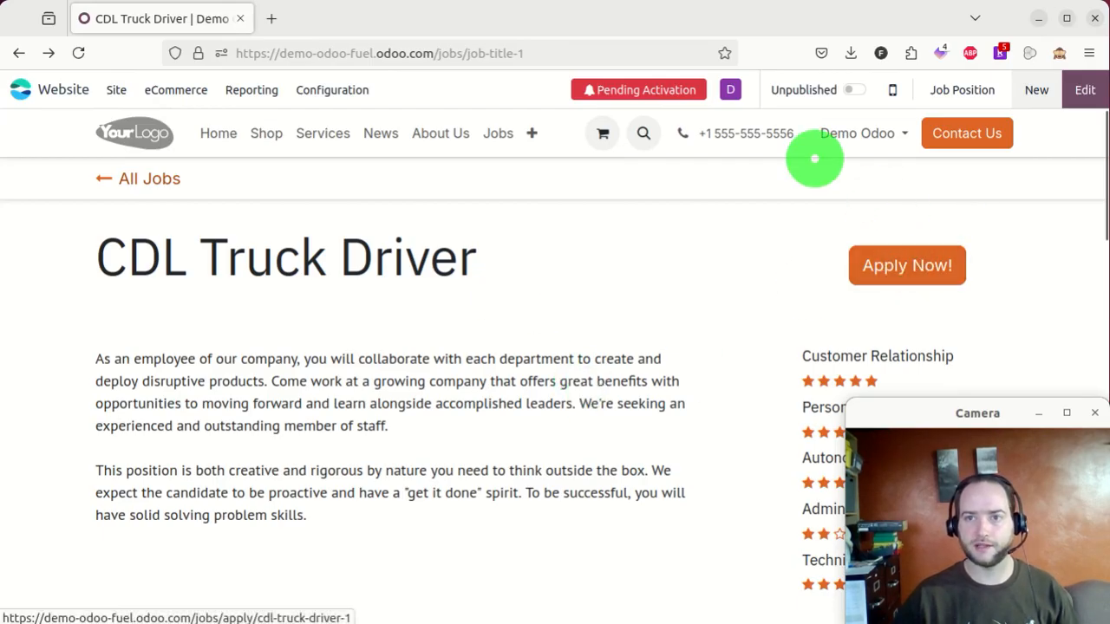
# - In the job's backend record, create a Driving department with a new manager under Administration
pyautogui.click(962, 91)
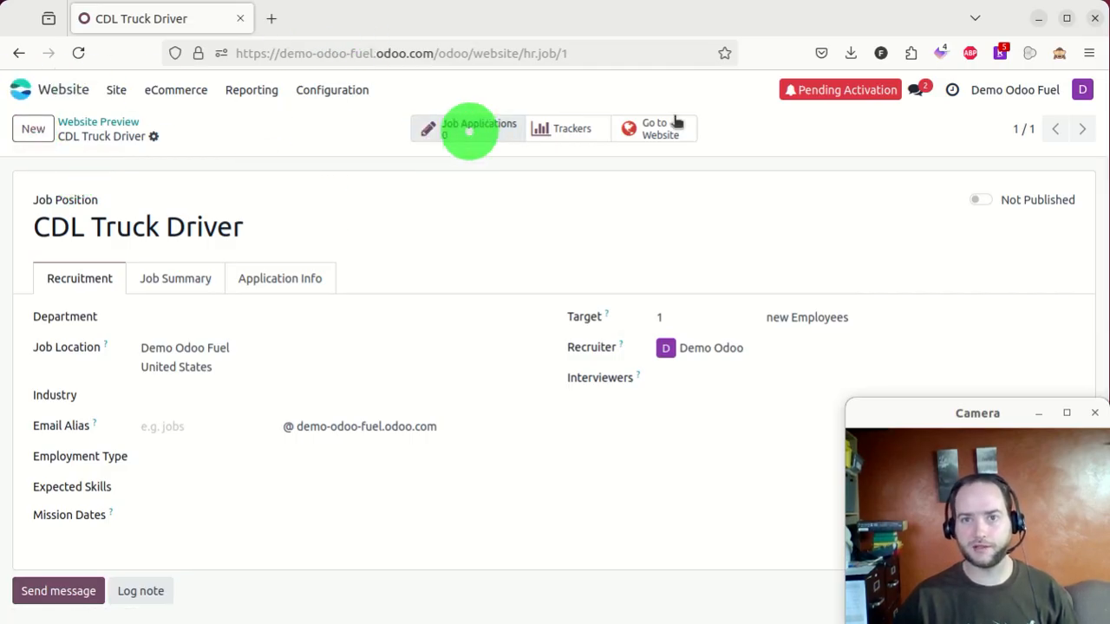
pyautogui.scroll(-3, 261, 280)
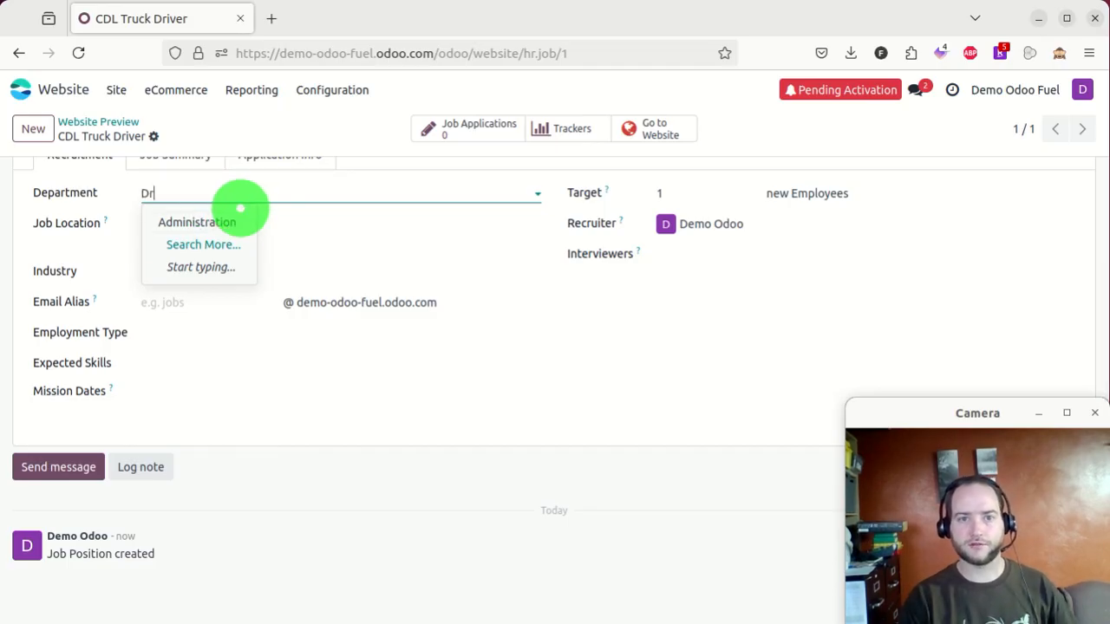
pyautogui.write('ing')
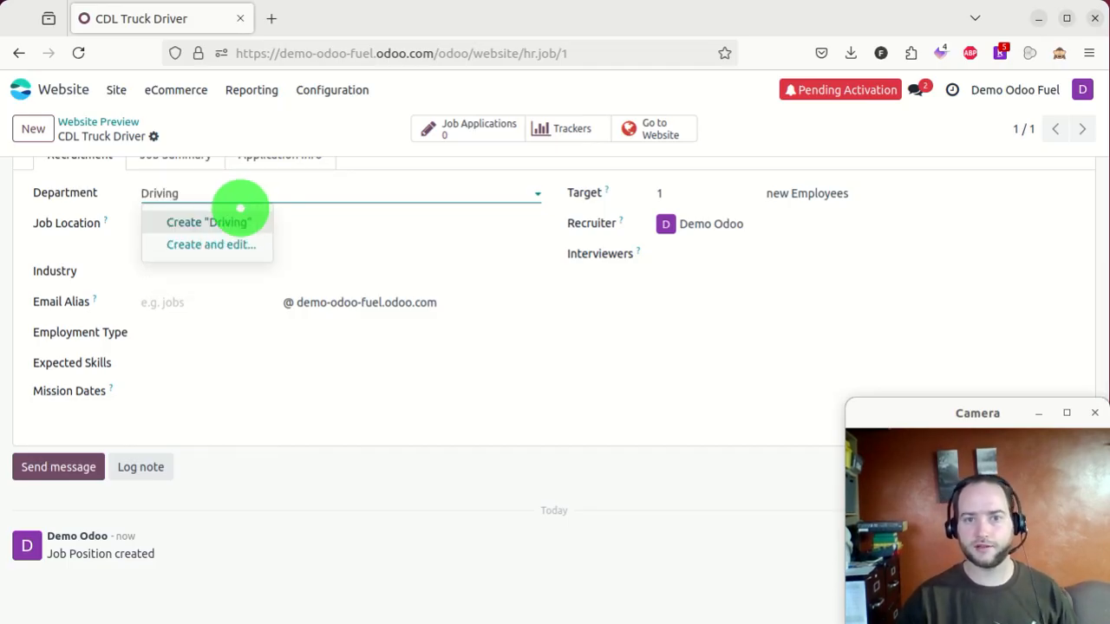
pyautogui.click(241, 214)
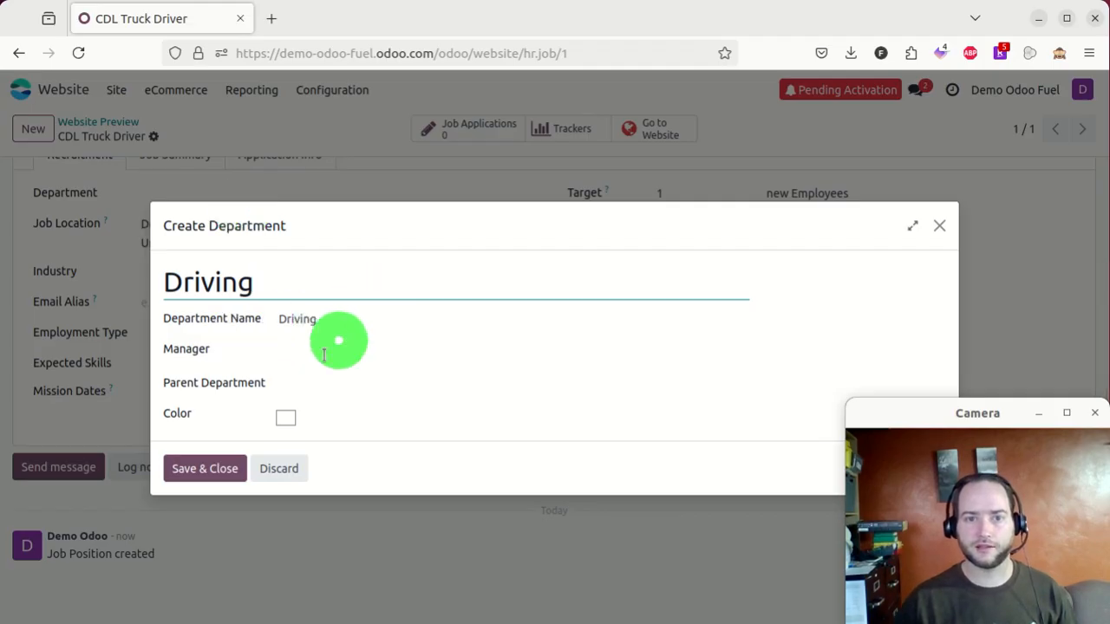
pyautogui.click(323, 352)
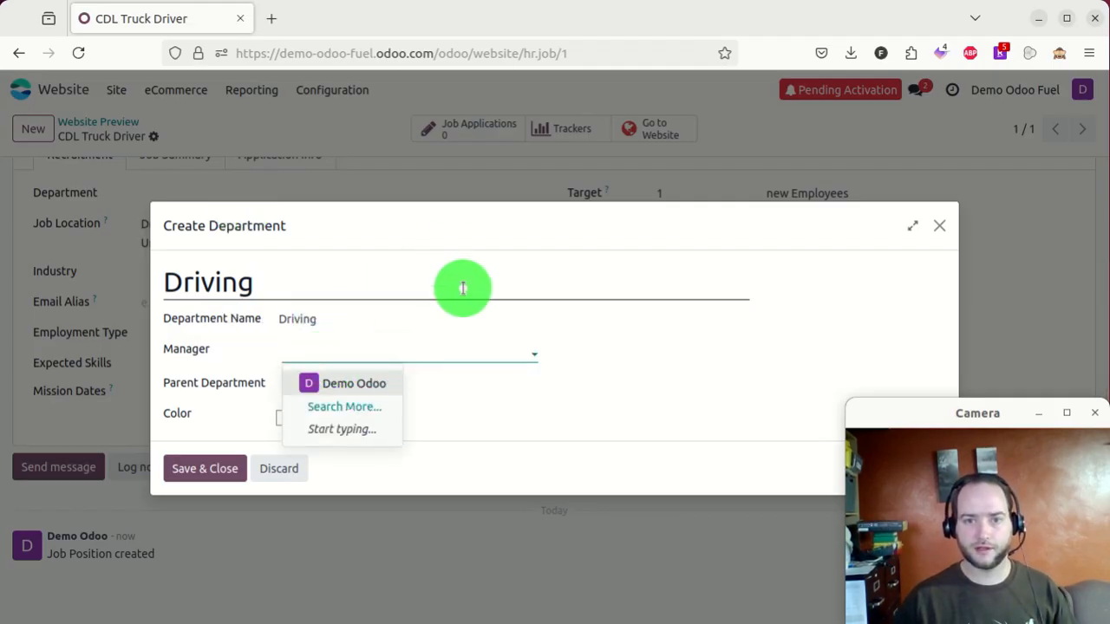
pyautogui.write('J')
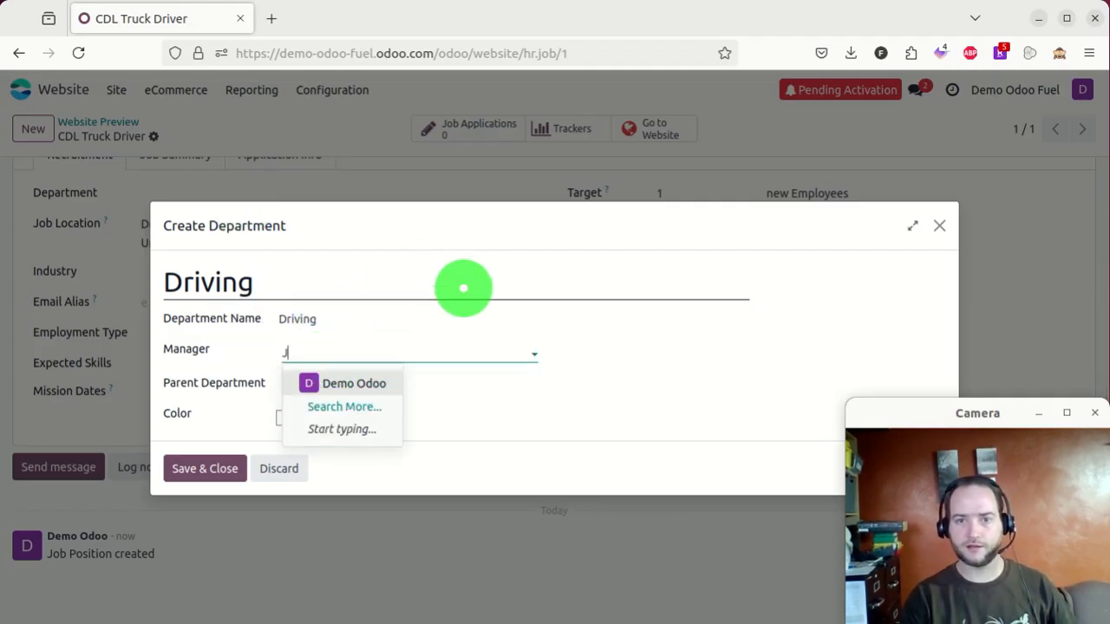
pyautogui.write('ohn Smith')
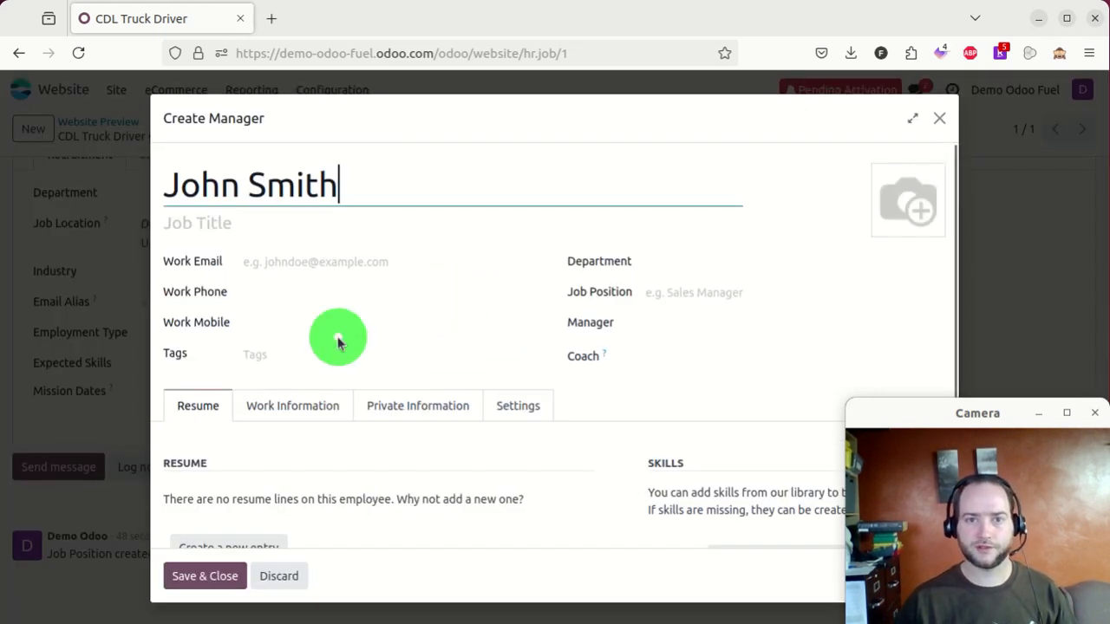
pyautogui.click(204, 575)
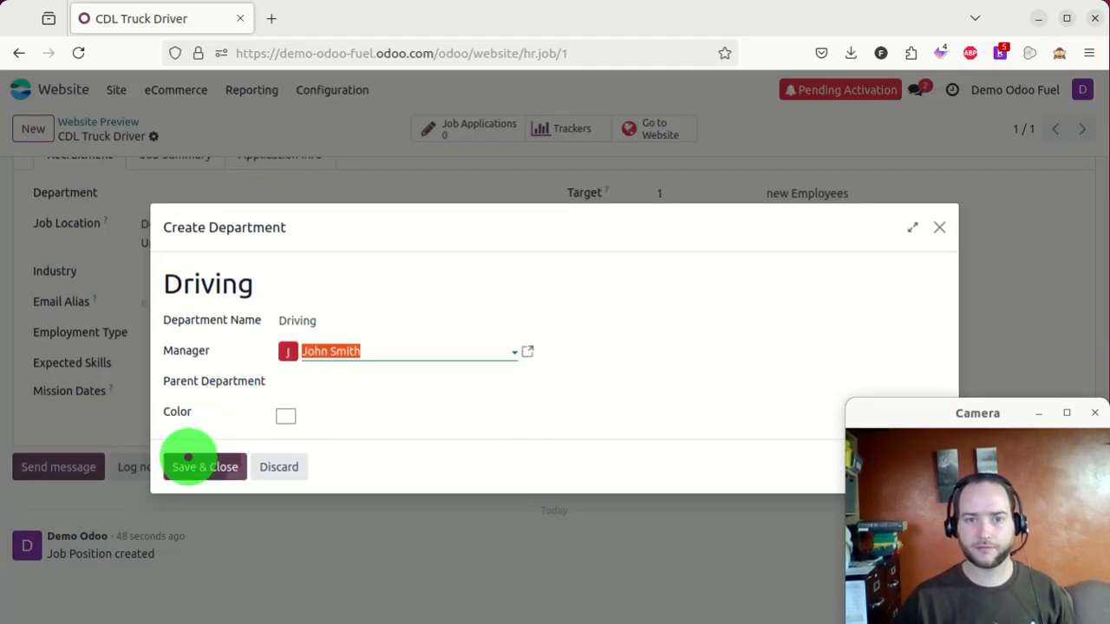
pyautogui.click(397, 387)
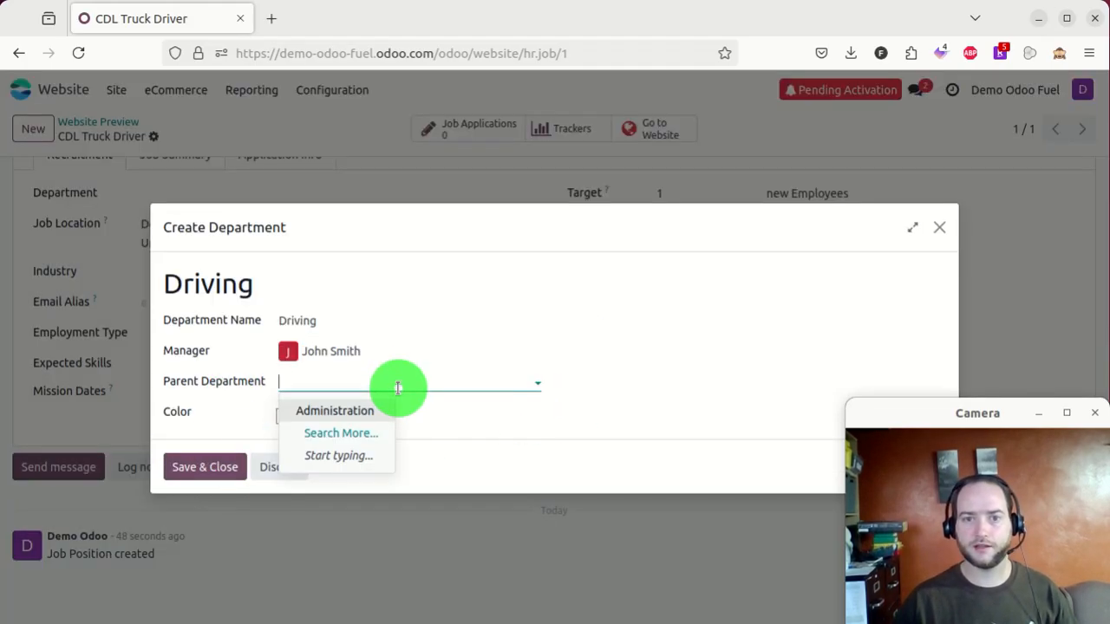
pyautogui.click(358, 413)
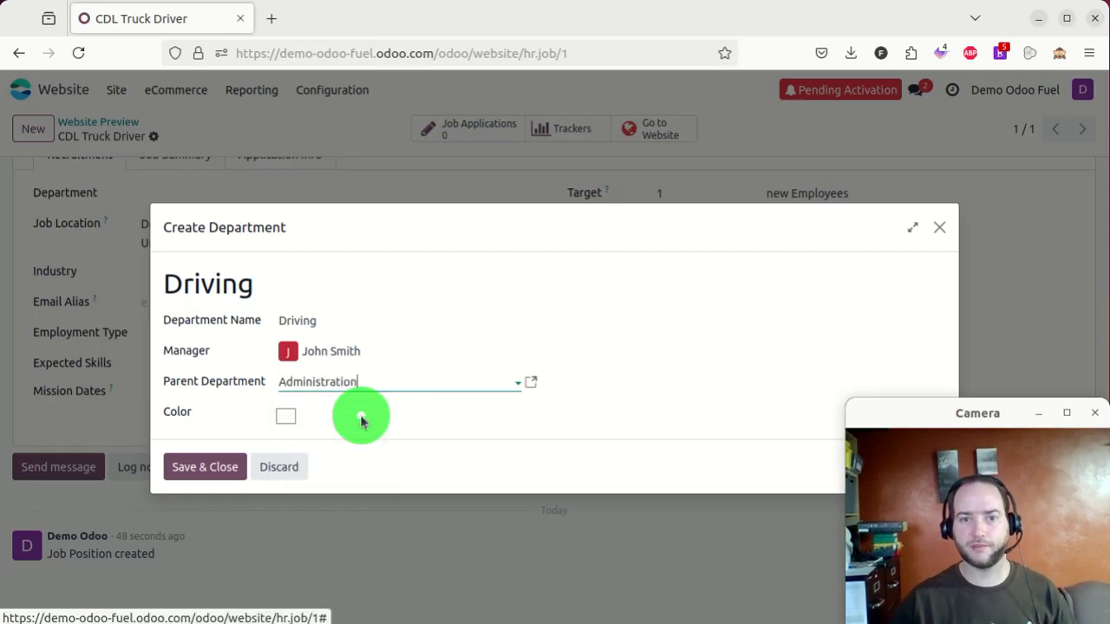
pyautogui.click(204, 470)
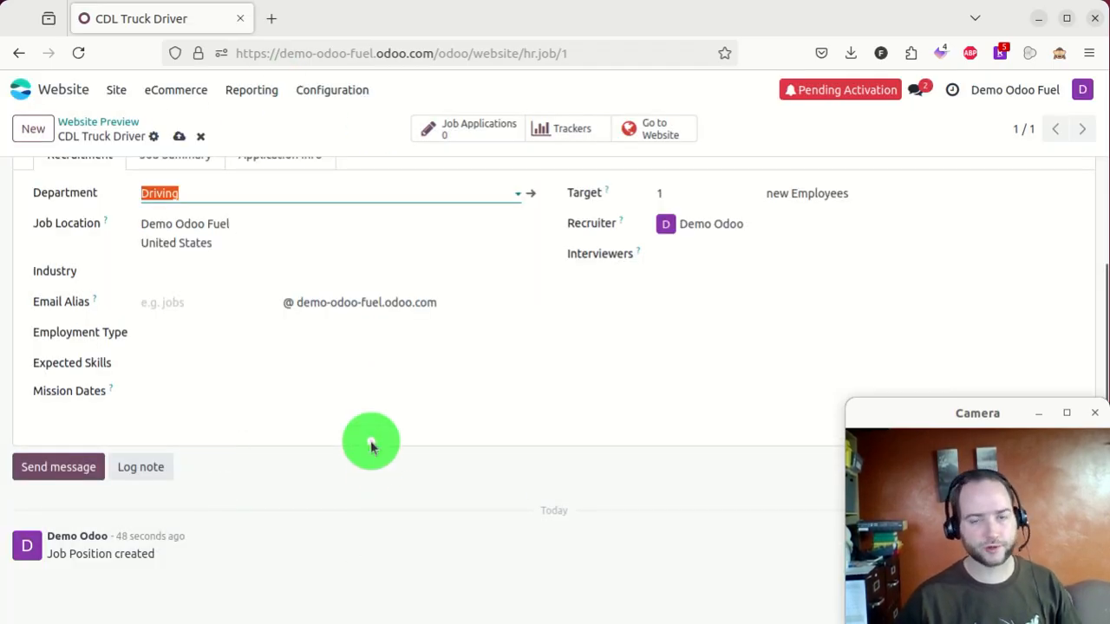
# - Save the job, review its Job Summary and Application Process tabs, then return to the app menu
pyautogui.scroll(2, 461, 378)
pyautogui.scroll(1, 461, 377)
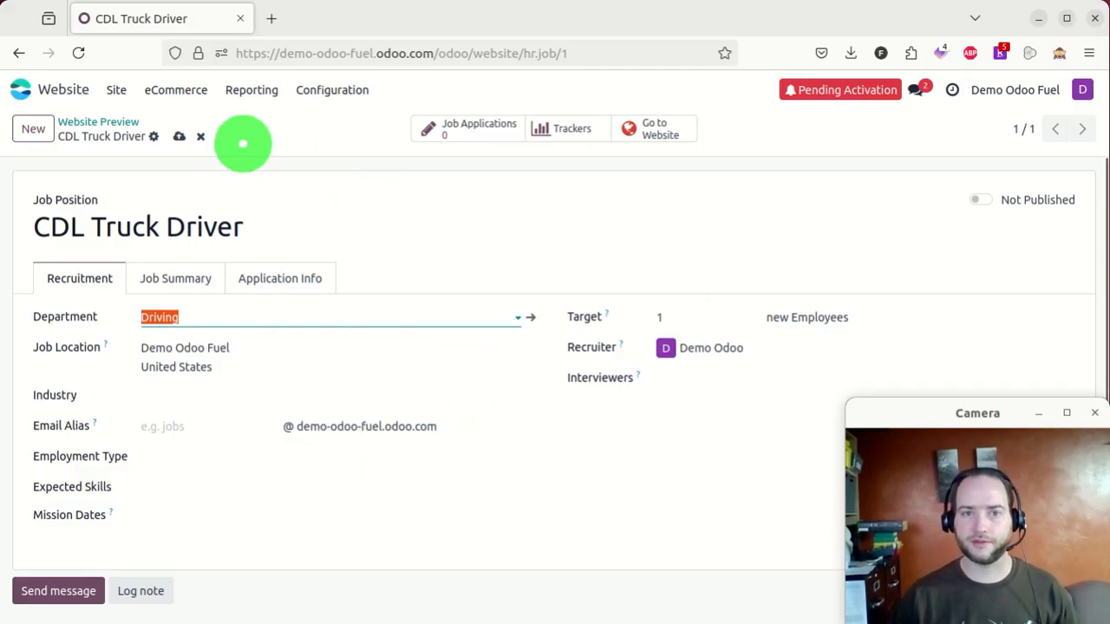
pyautogui.click(179, 136)
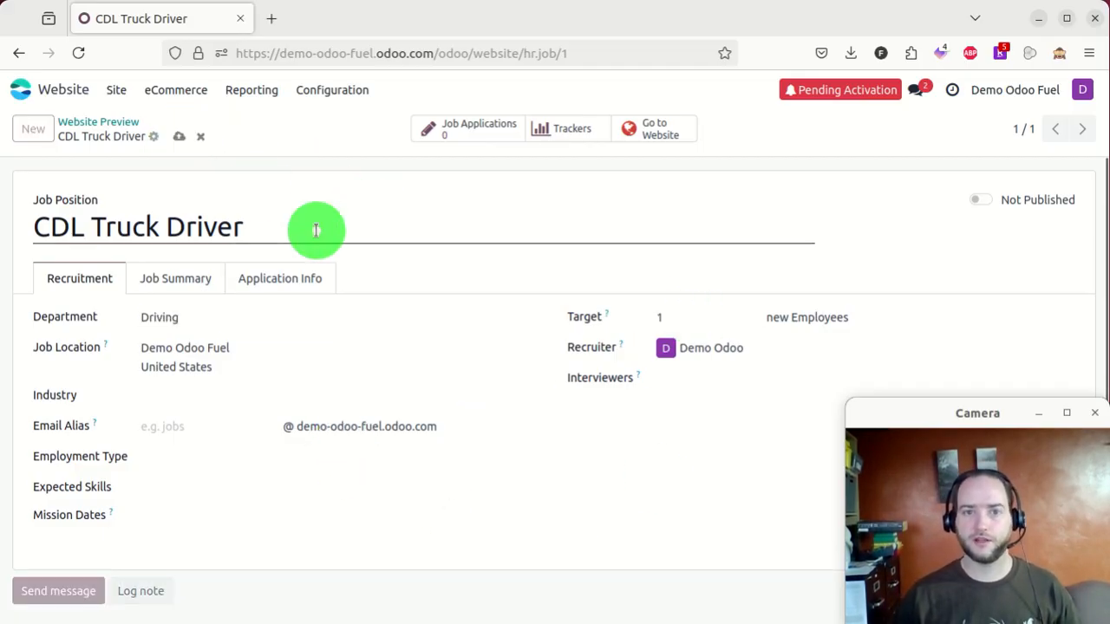
pyautogui.click(161, 279)
pyautogui.click(300, 276)
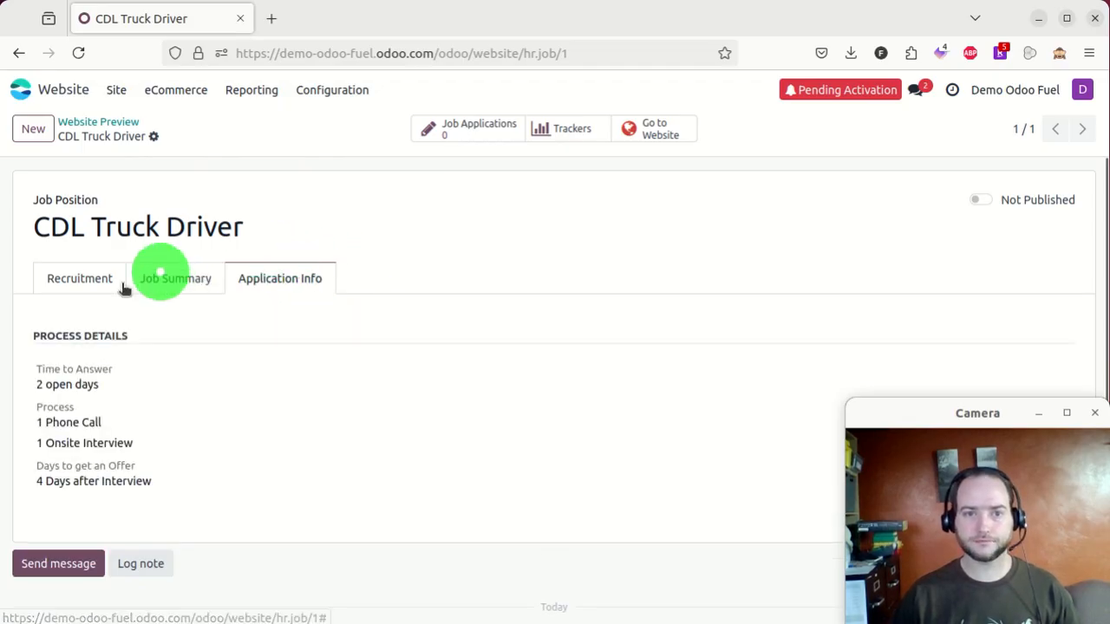
pyautogui.scroll(-3, 485, 343)
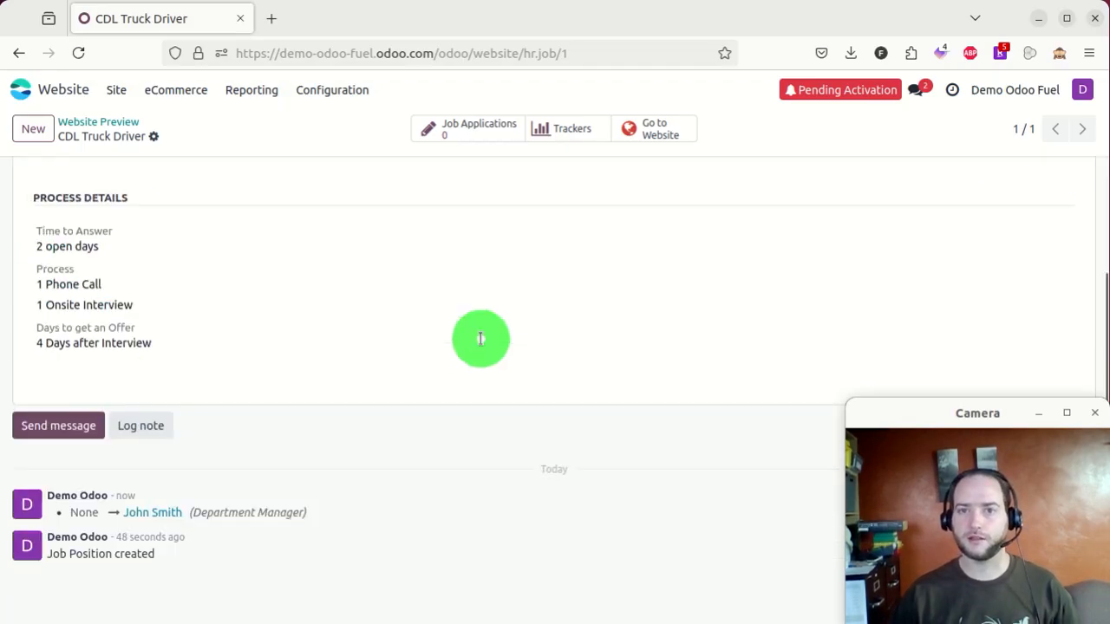
pyautogui.scroll(3, 480, 338)
pyautogui.click(65, 278)
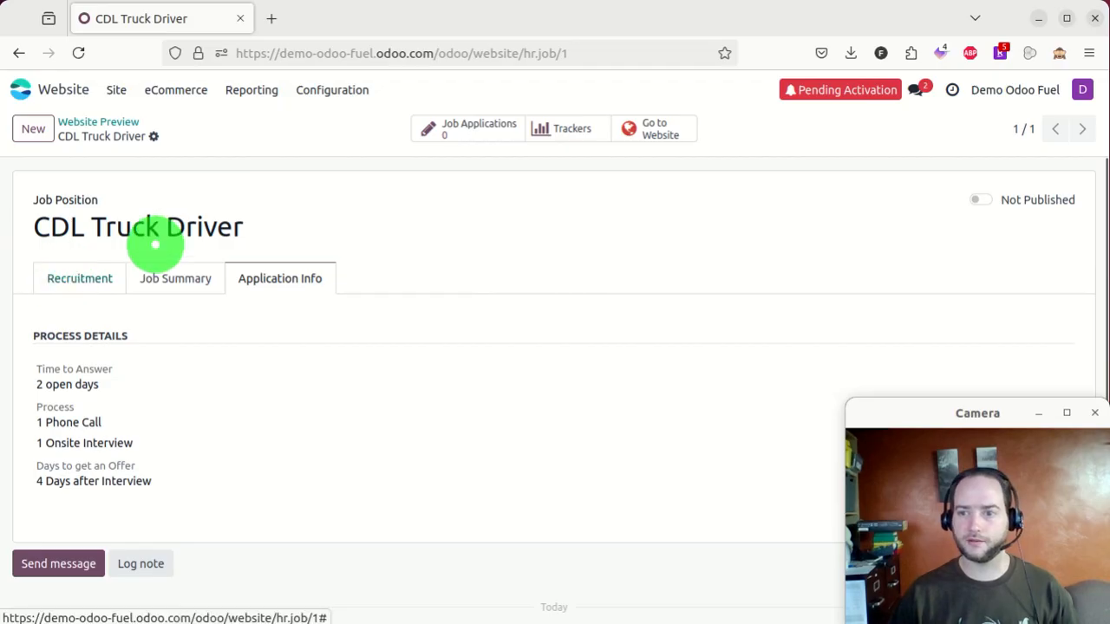
pyautogui.click(32, 94)
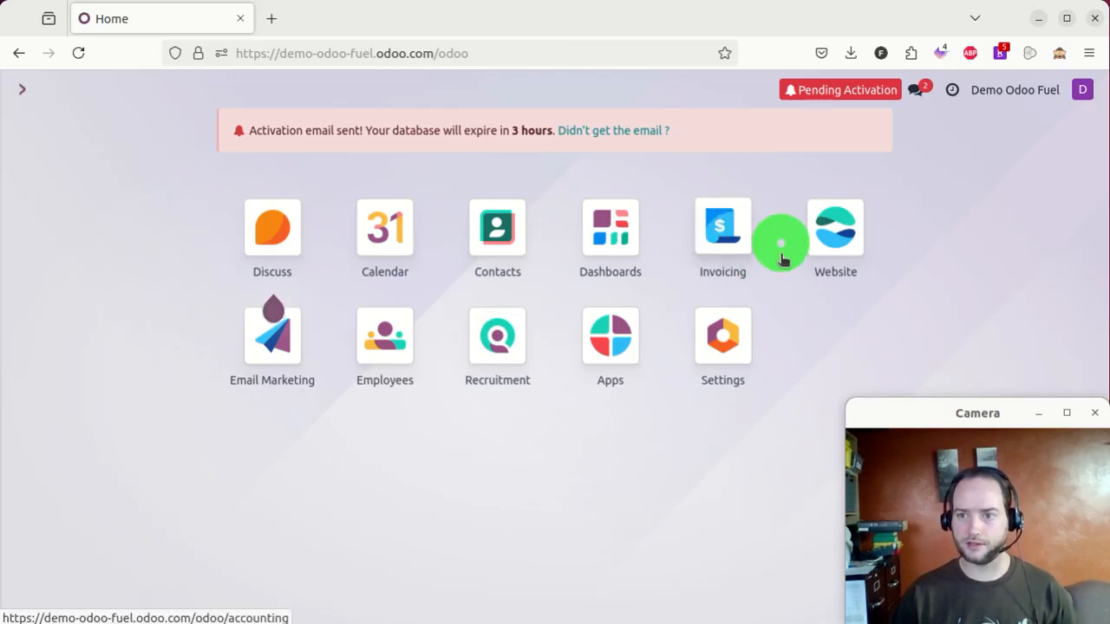
# - Start a new customer invoice for a newly created individual customer and save the draft
pyautogui.click(733, 214)
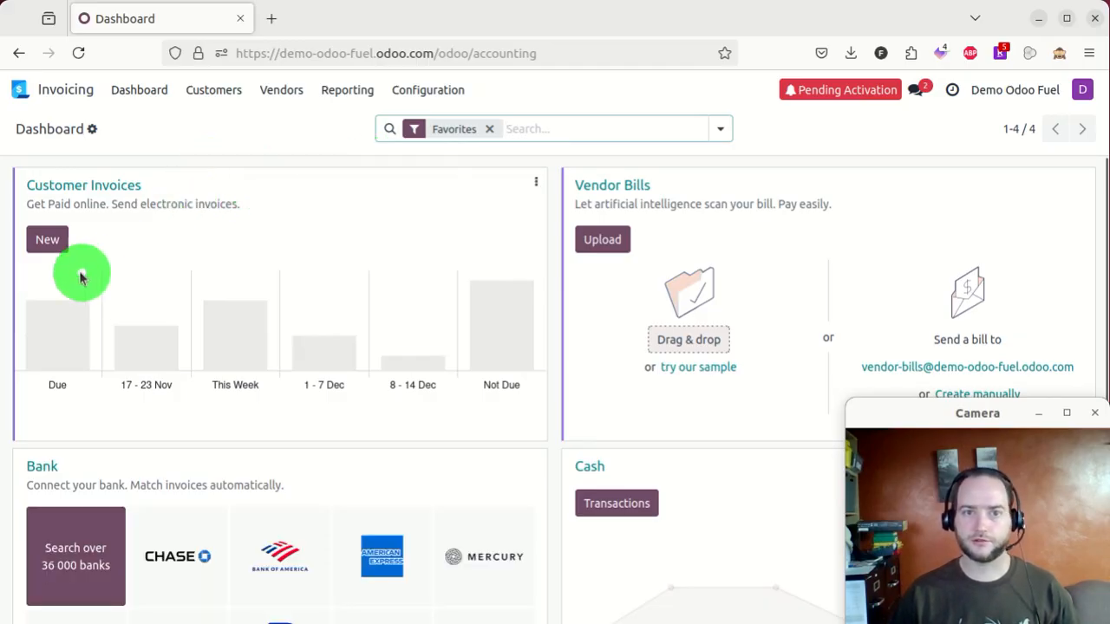
pyautogui.click(44, 242)
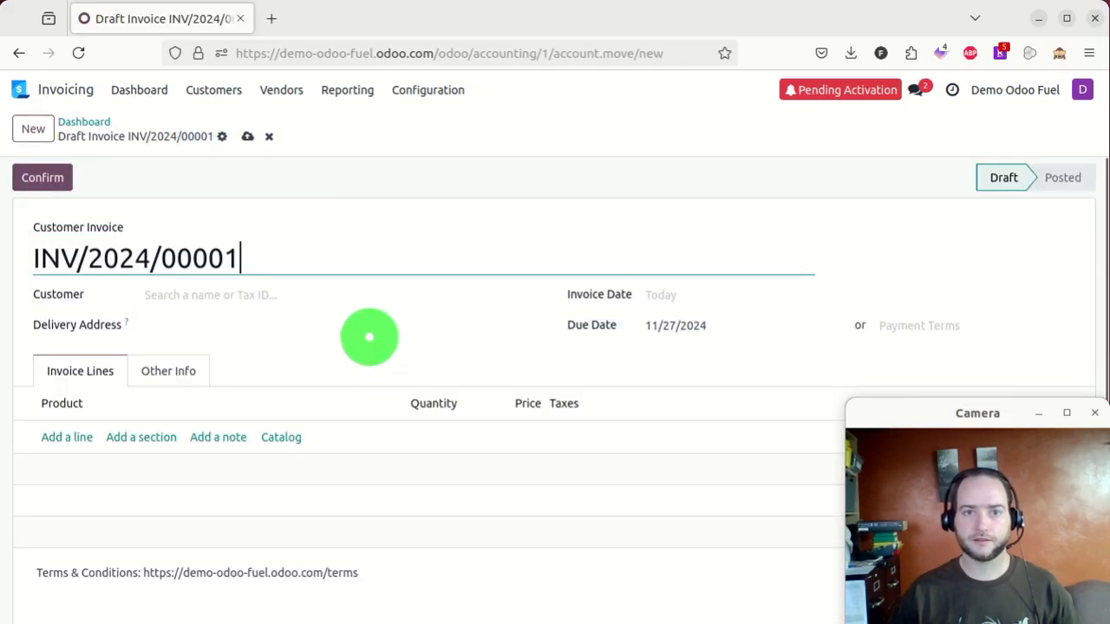
pyautogui.click(235, 298)
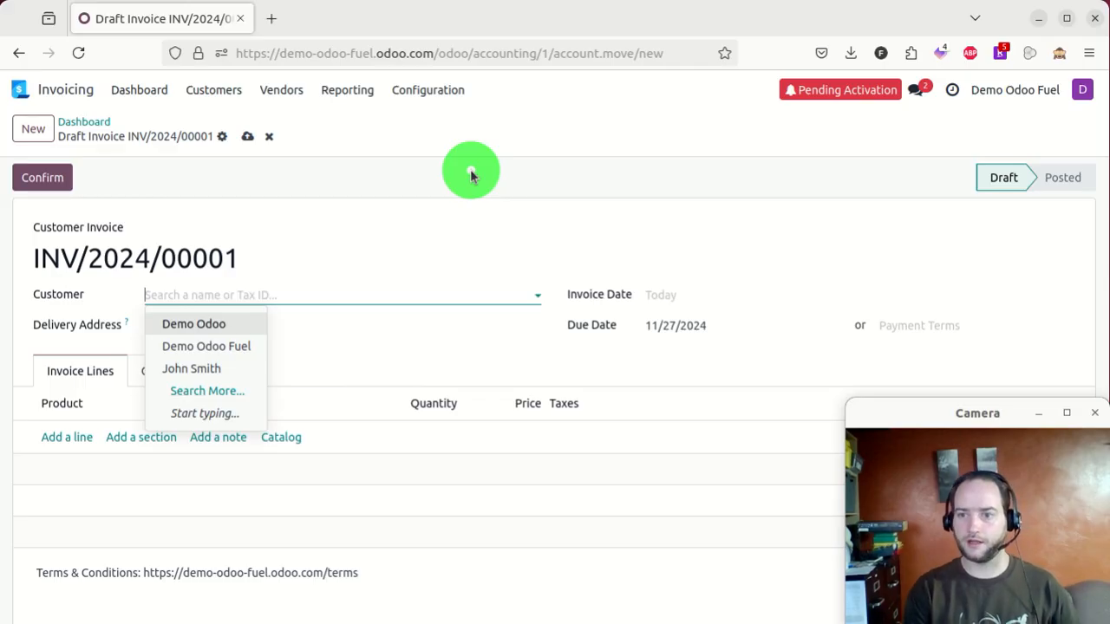
pyautogui.write('Joh')
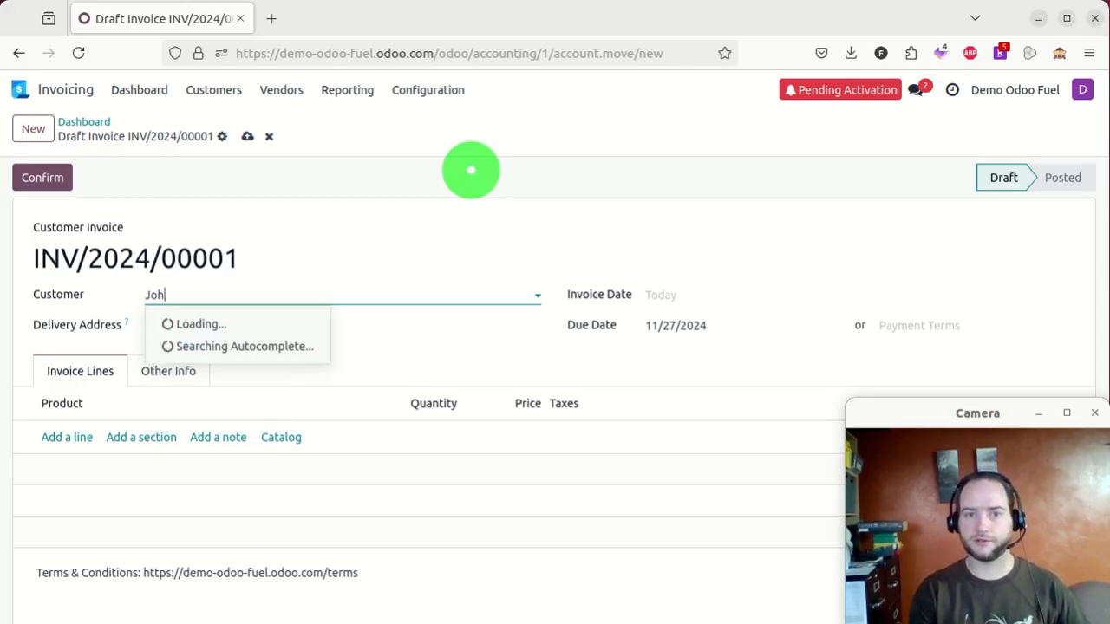
pyautogui.press('BackSpace')
pyautogui.write('e Customer')
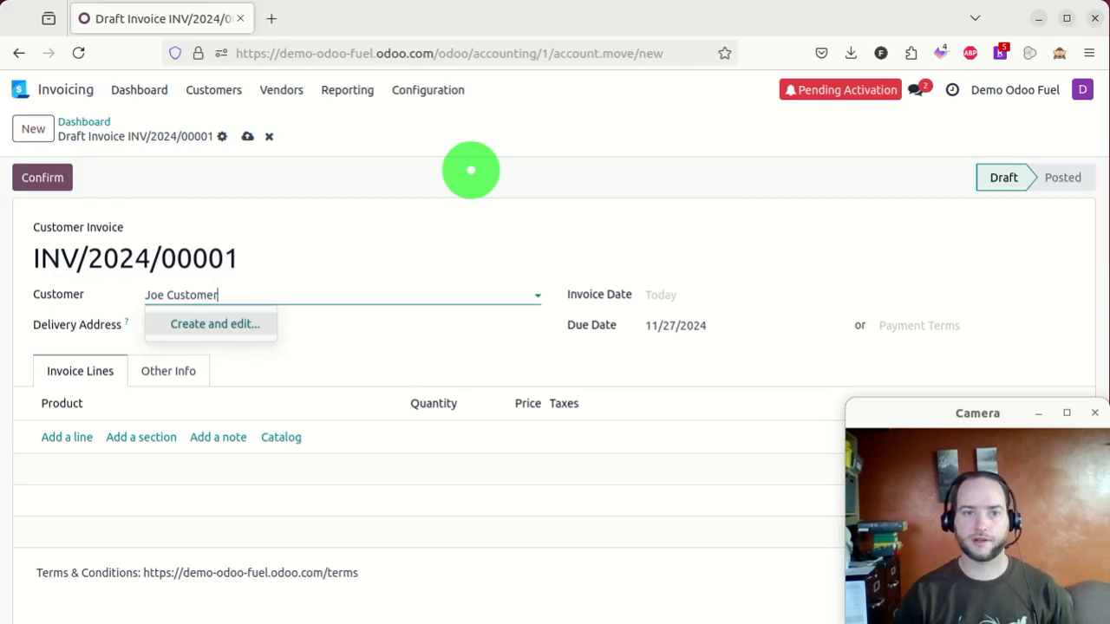
pyautogui.press('Return')
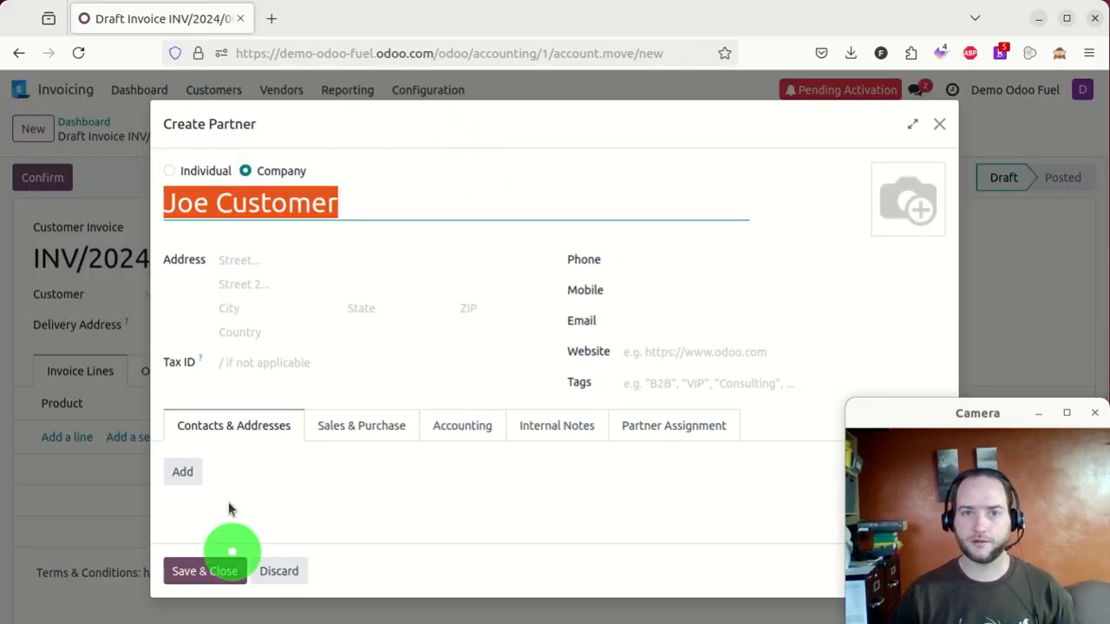
pyautogui.click(169, 171)
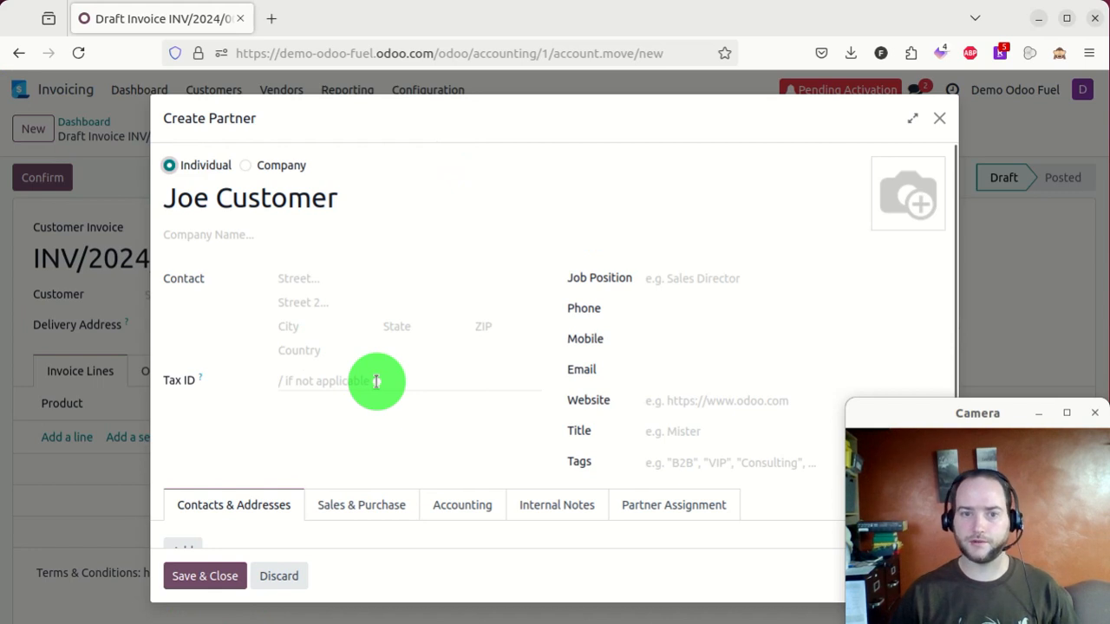
pyautogui.scroll(-1, 260, 476)
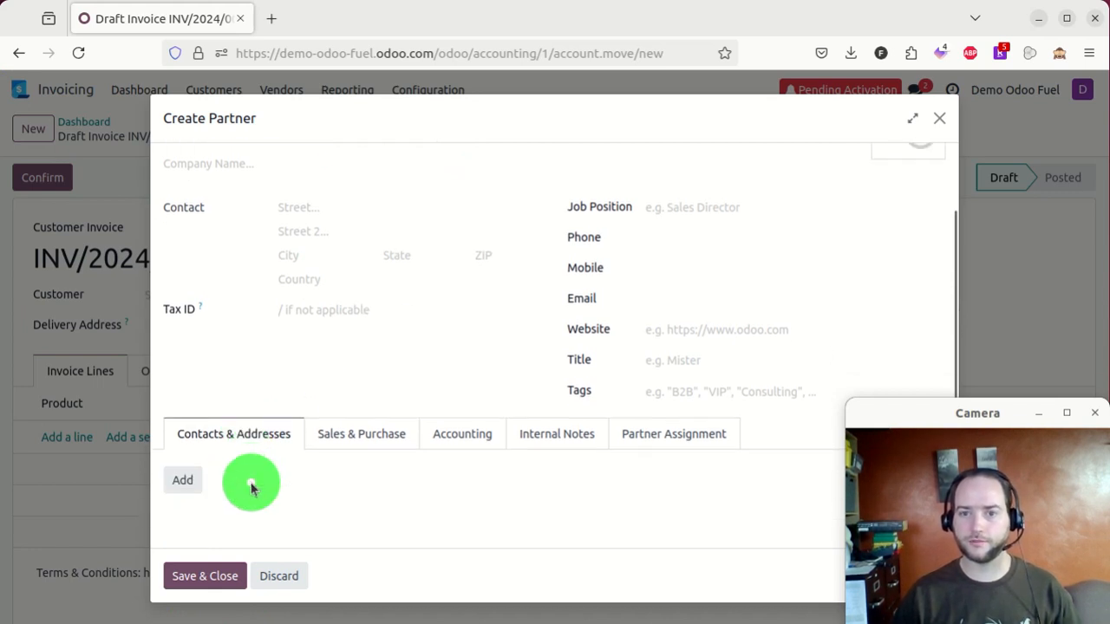
pyautogui.click(212, 580)
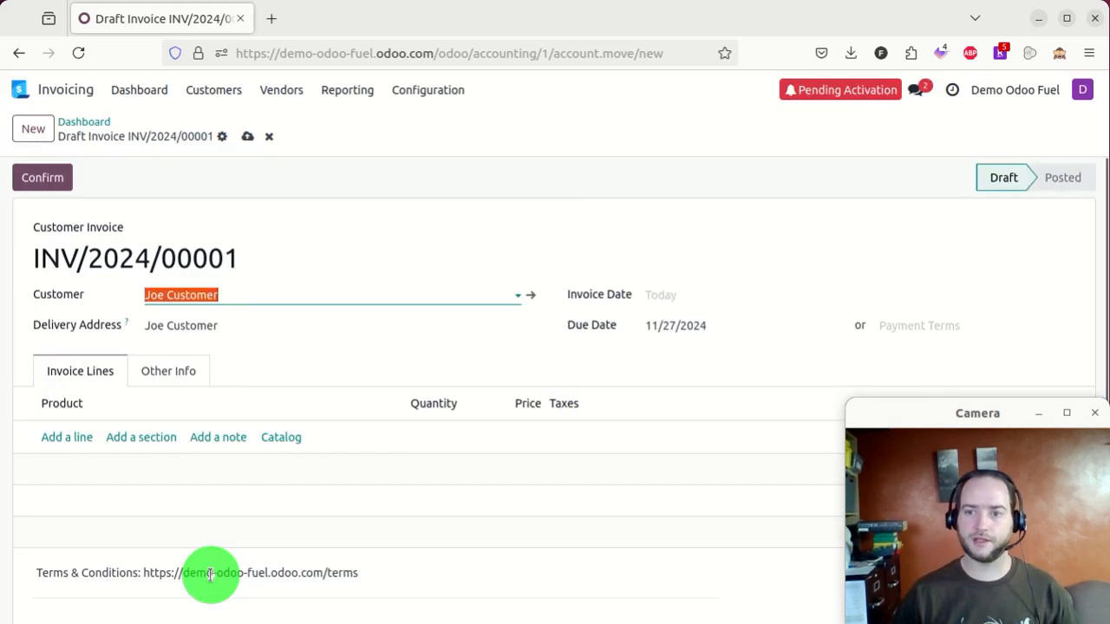
pyautogui.click(247, 136)
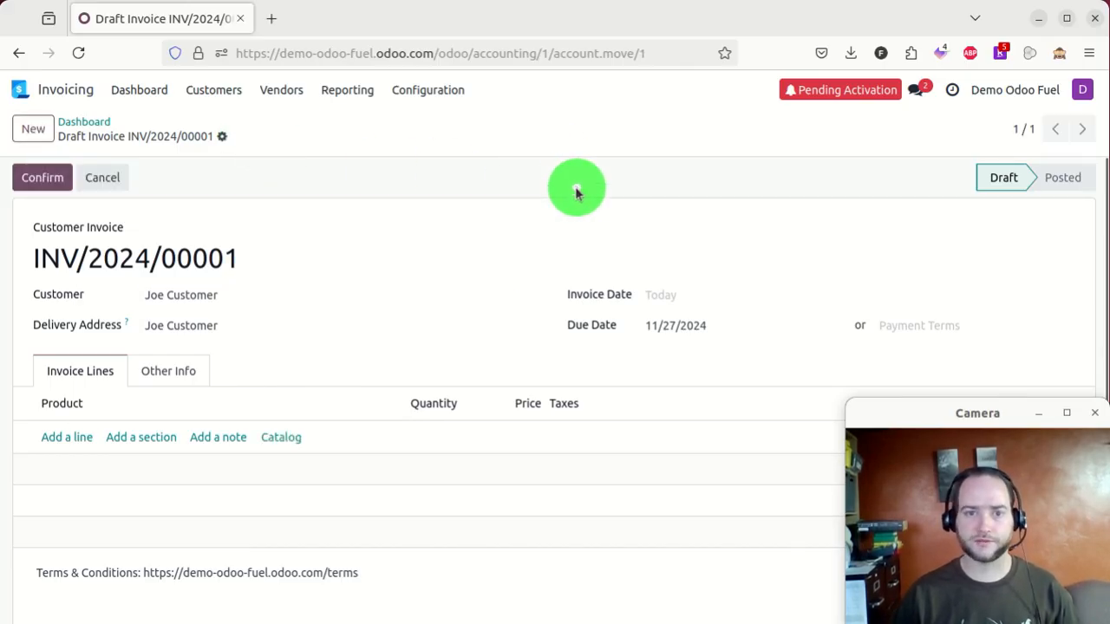
# - Add an invoice line and open the full Create Product form for 'Desiel Fuel'
pyautogui.scroll(-2, 523, 160)
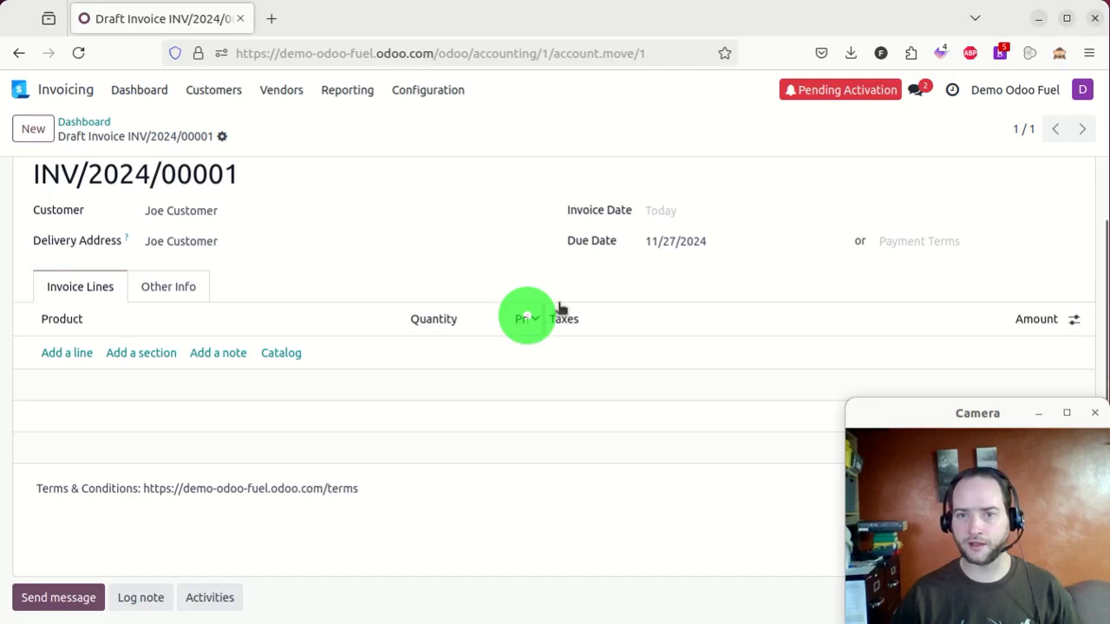
pyautogui.click(69, 355)
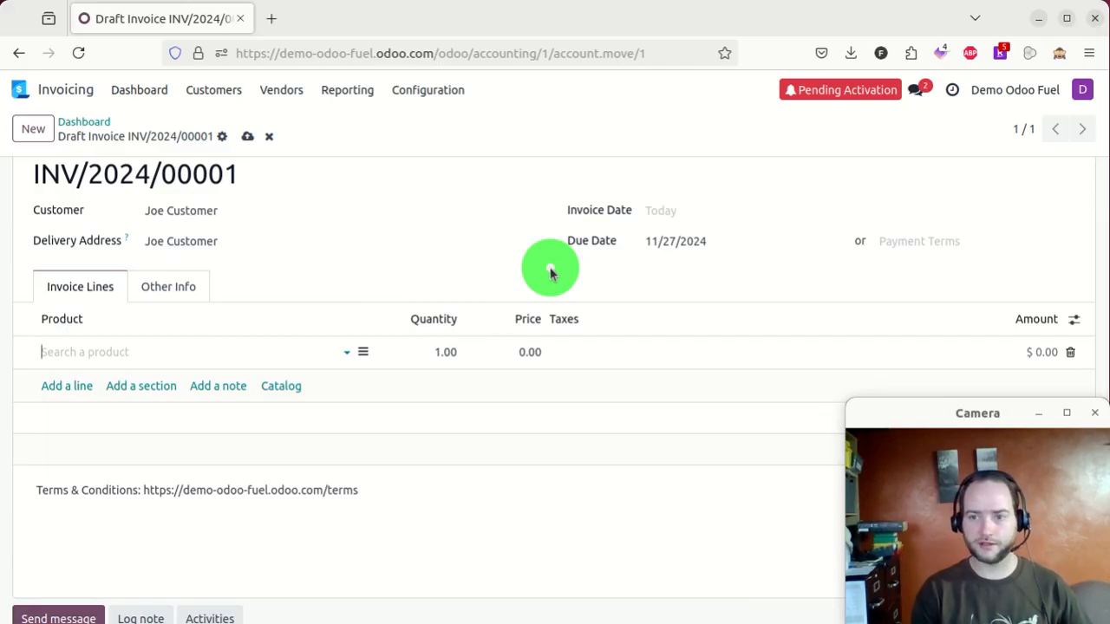
pyautogui.write('De')
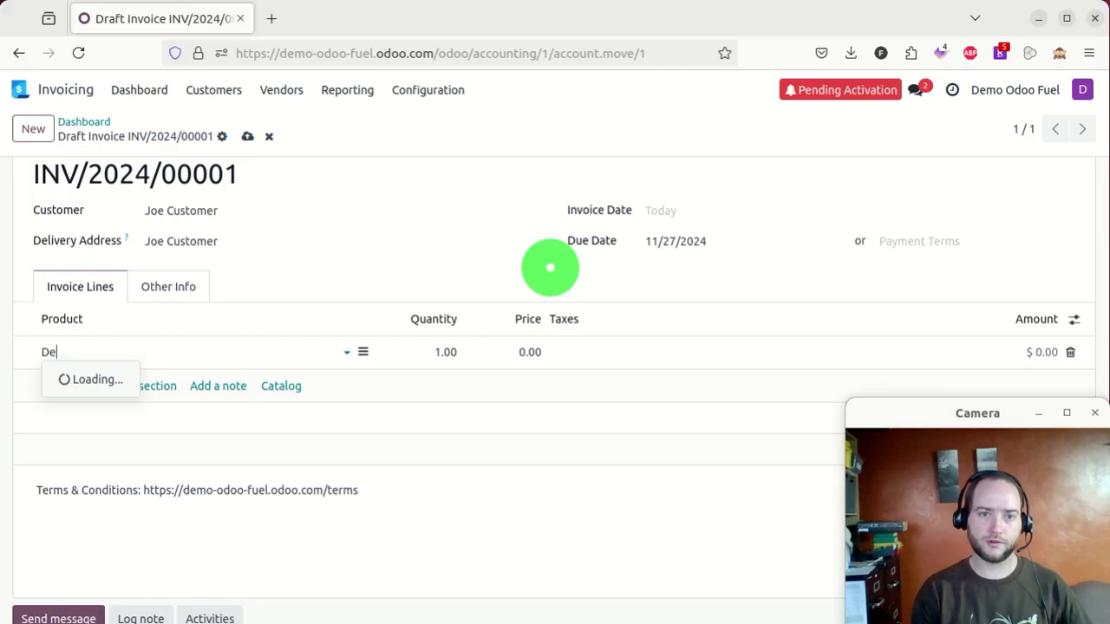
pyautogui.write('siel F')
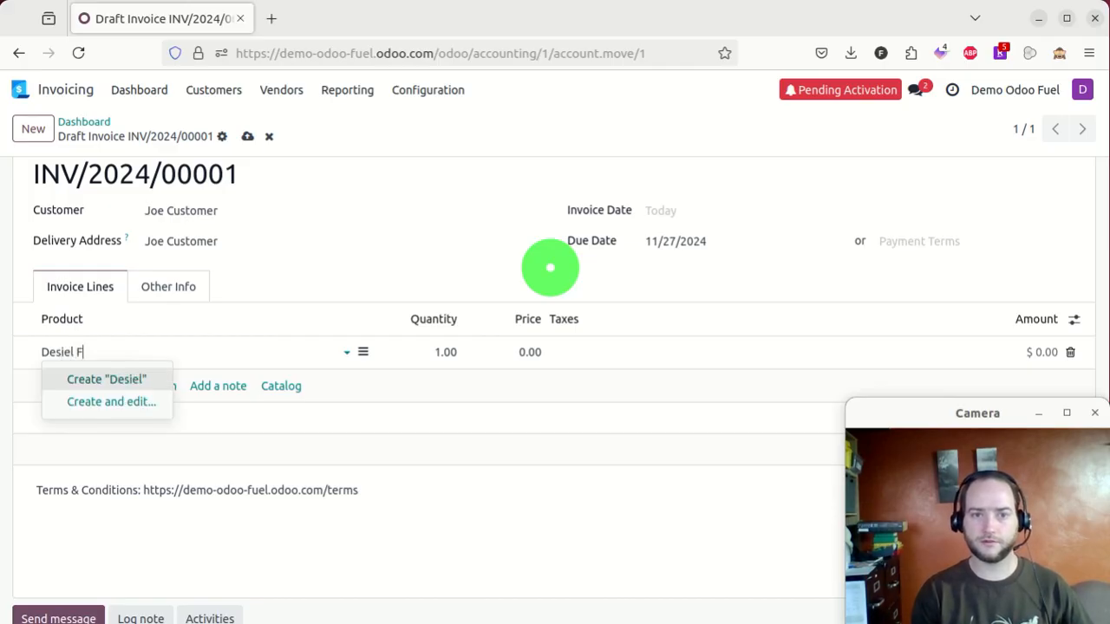
pyautogui.press('Down')
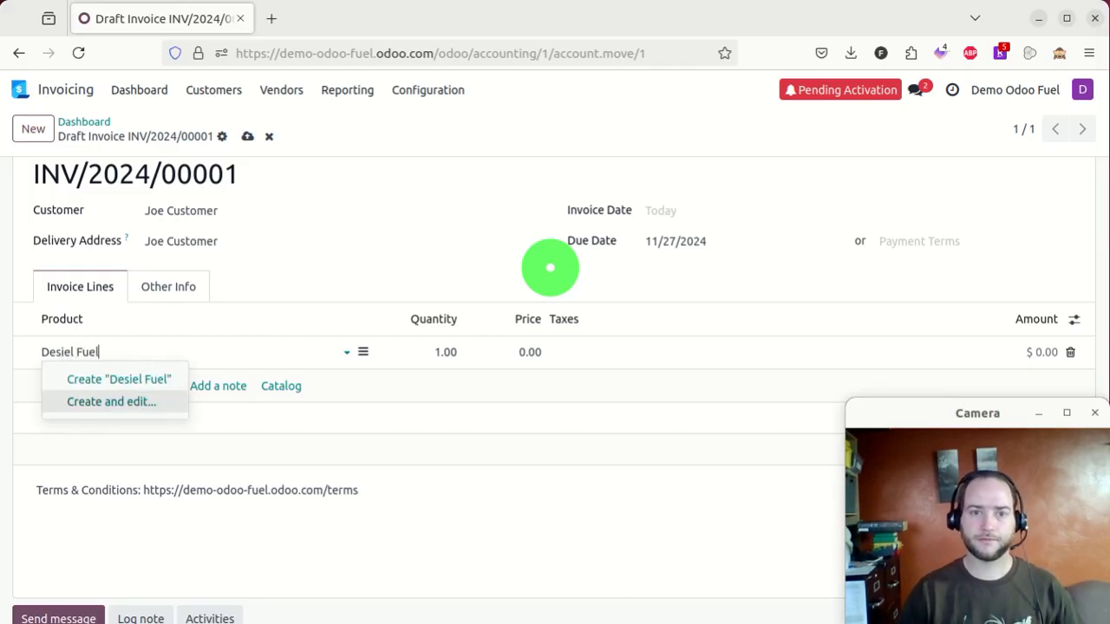
pyautogui.press('Return')
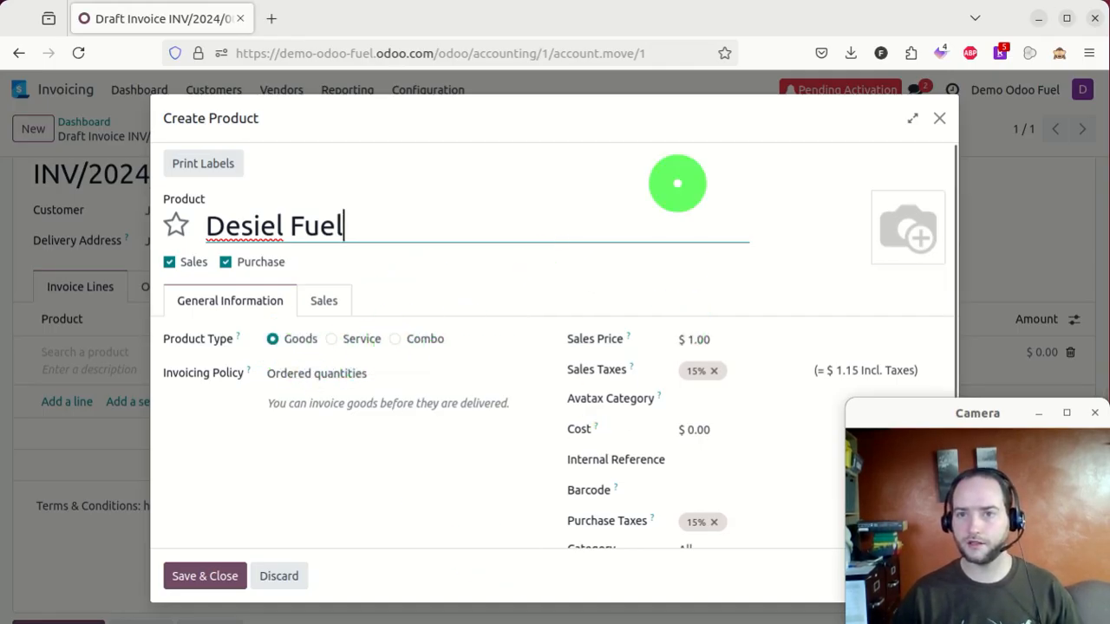
pyautogui.moveTo(676, 107); pyautogui.dragTo(614, 81)
# - Give Desiel Fuel a sales price of 4.00 and a cost of 3.00
pyautogui.click(650, 317)
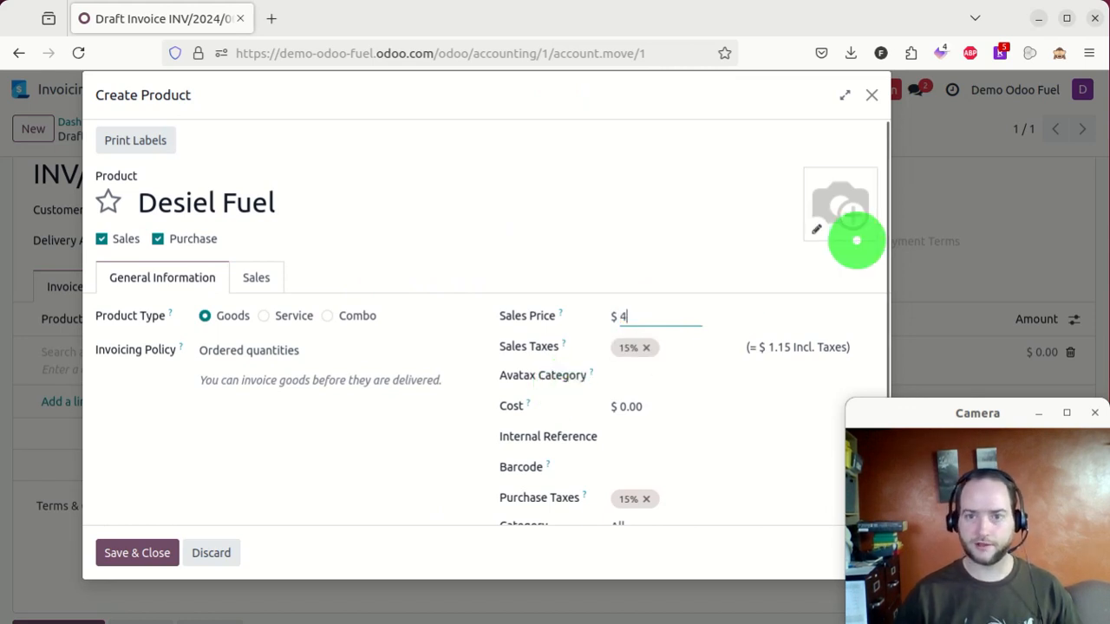
pyautogui.click(685, 412)
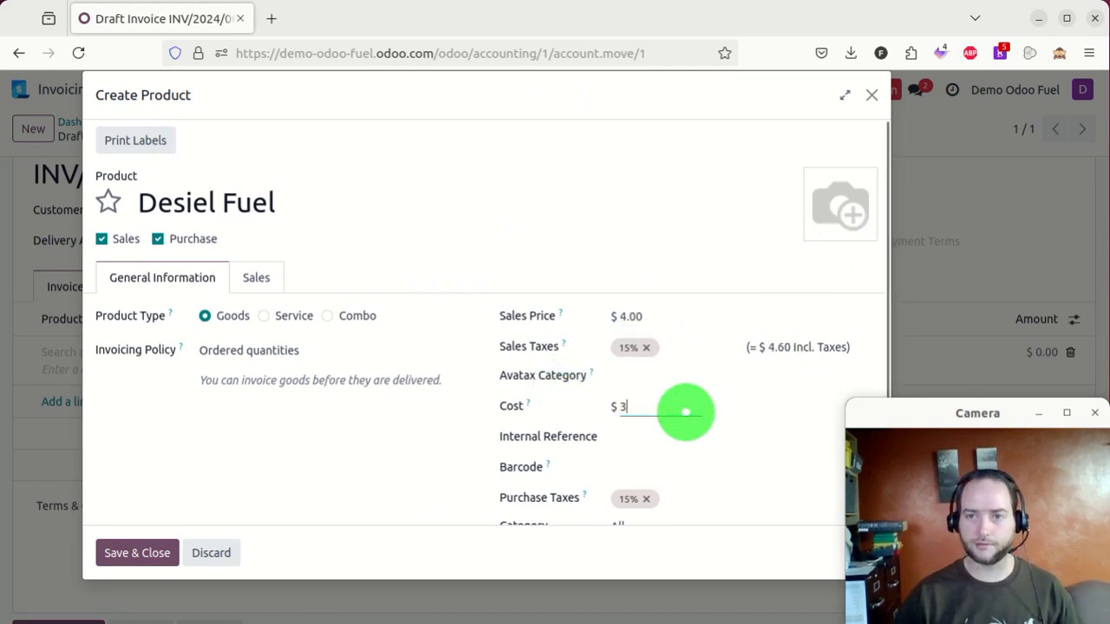
pyautogui.click(397, 474)
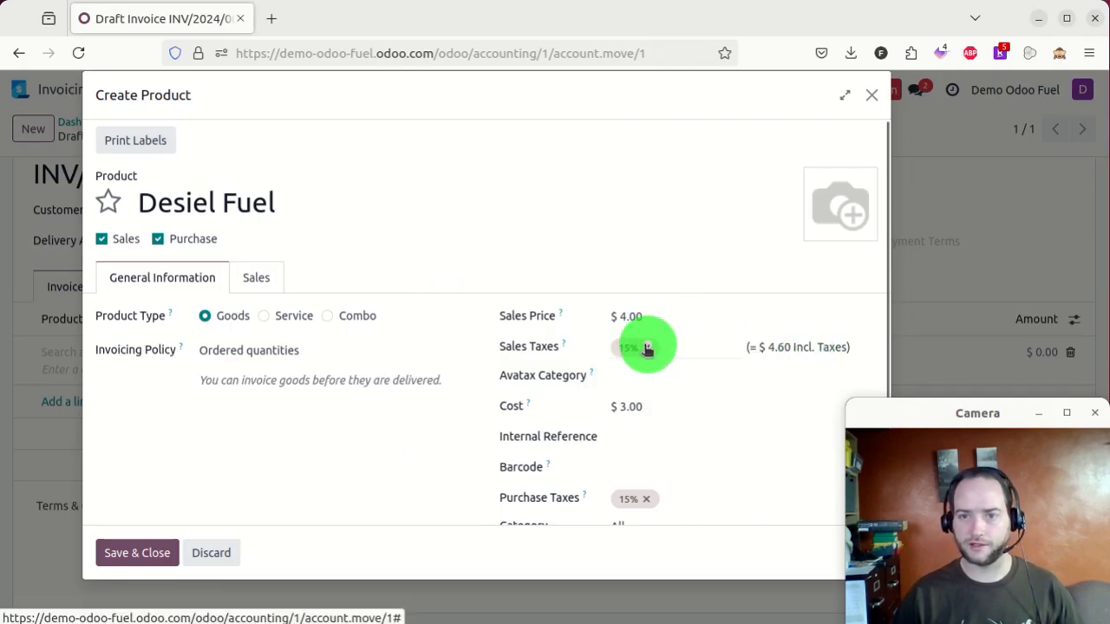
# - Create a new Fuel product category with parent All and assign it to the product
pyautogui.scroll(-3, 714, 372)
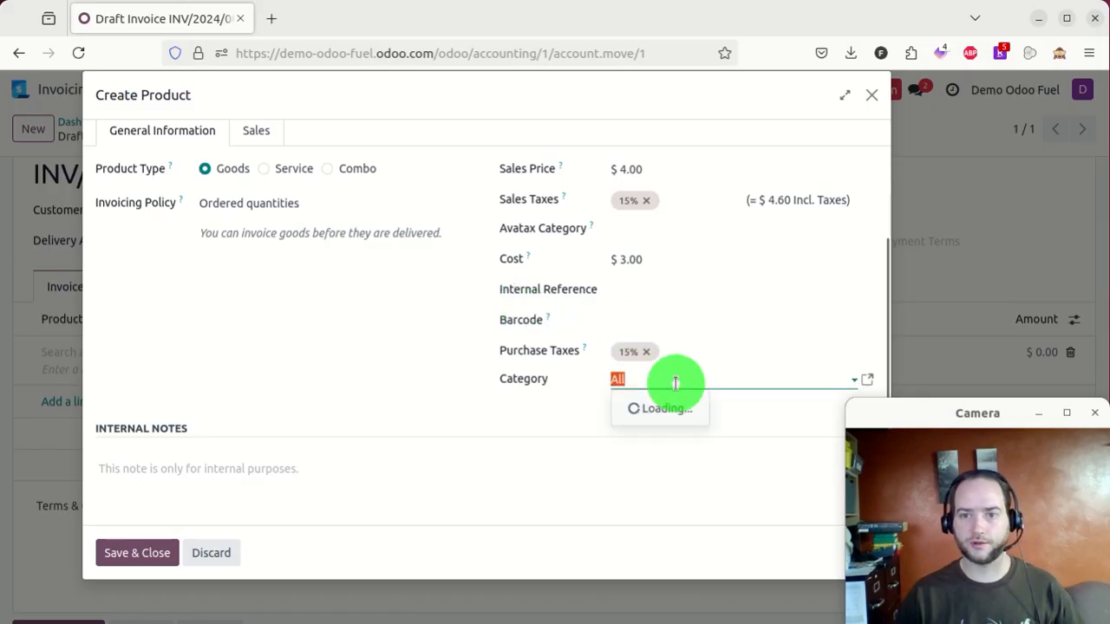
pyautogui.write('Fue')
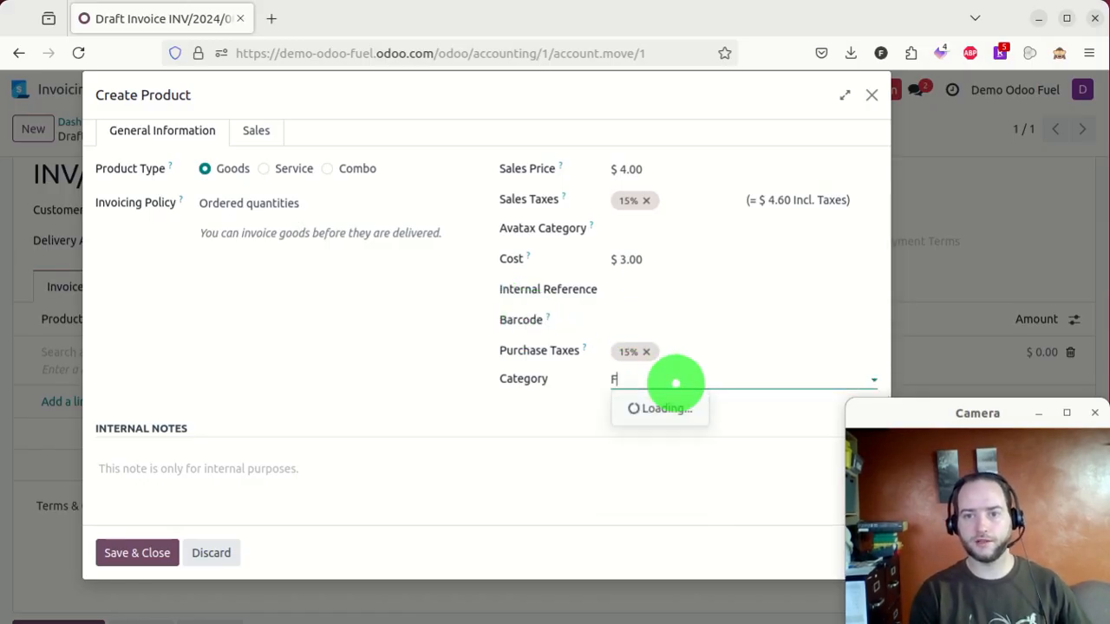
pyautogui.press('Down')
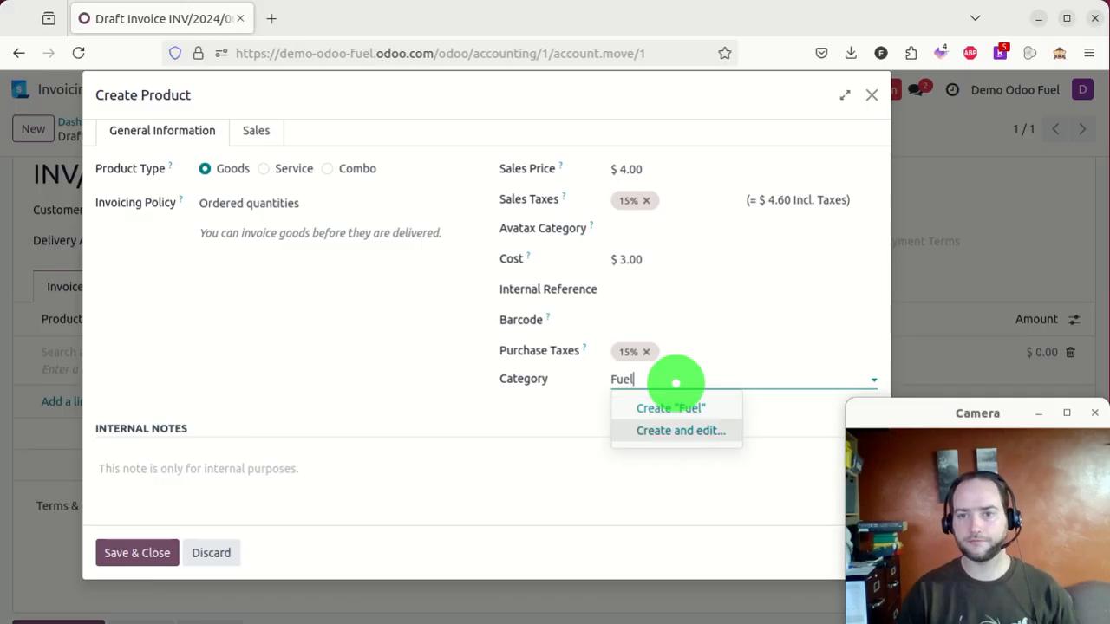
pyautogui.press('Return')
pyautogui.click(369, 352)
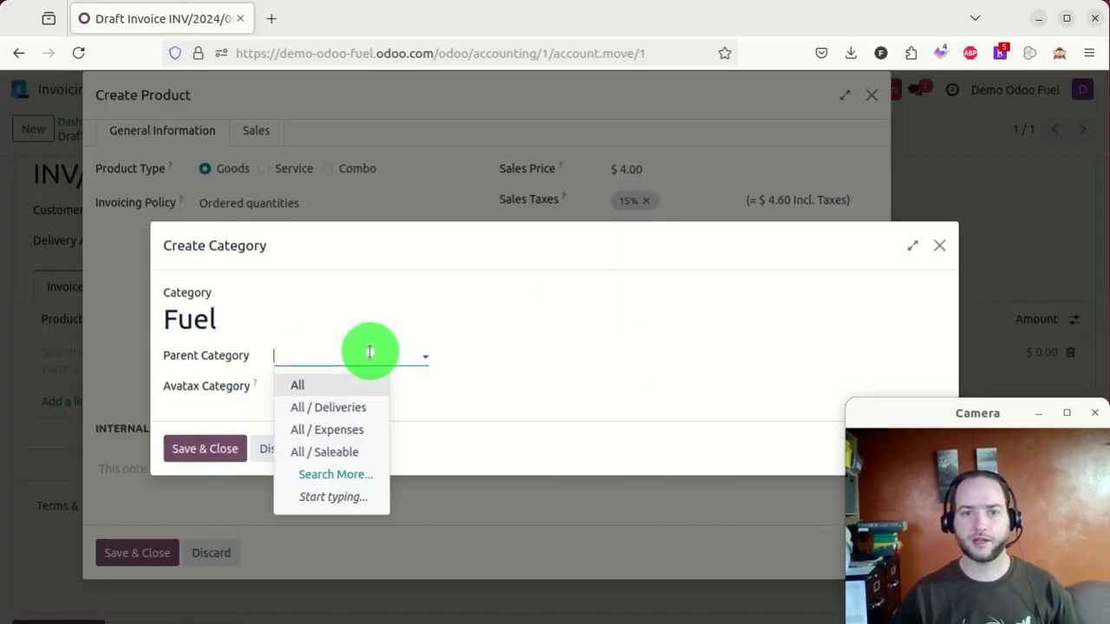
pyautogui.click(345, 383)
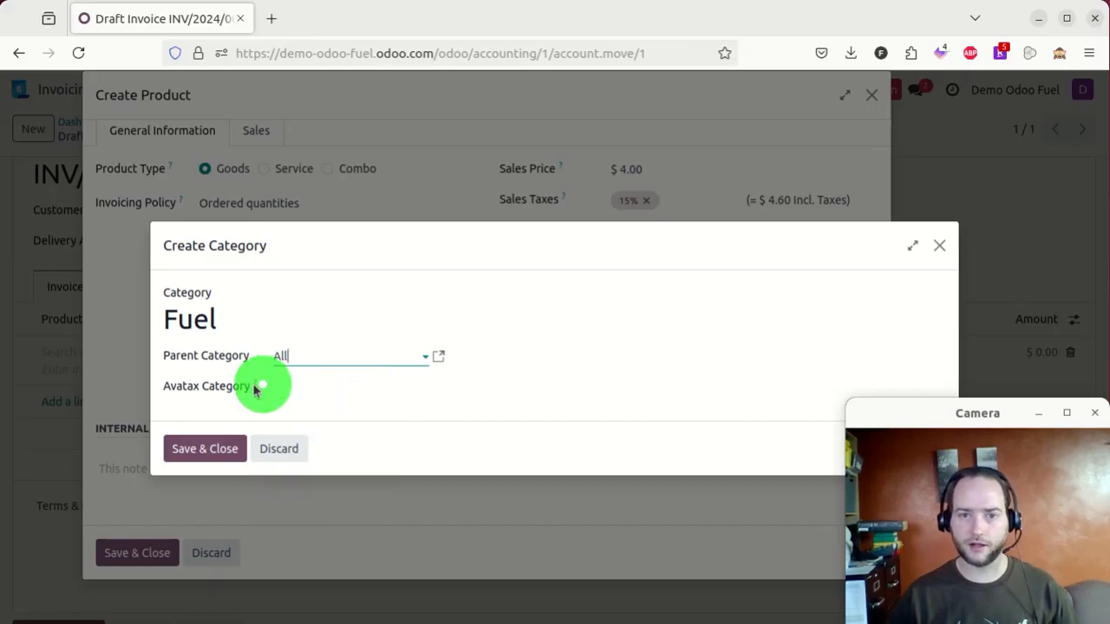
pyautogui.click(195, 450)
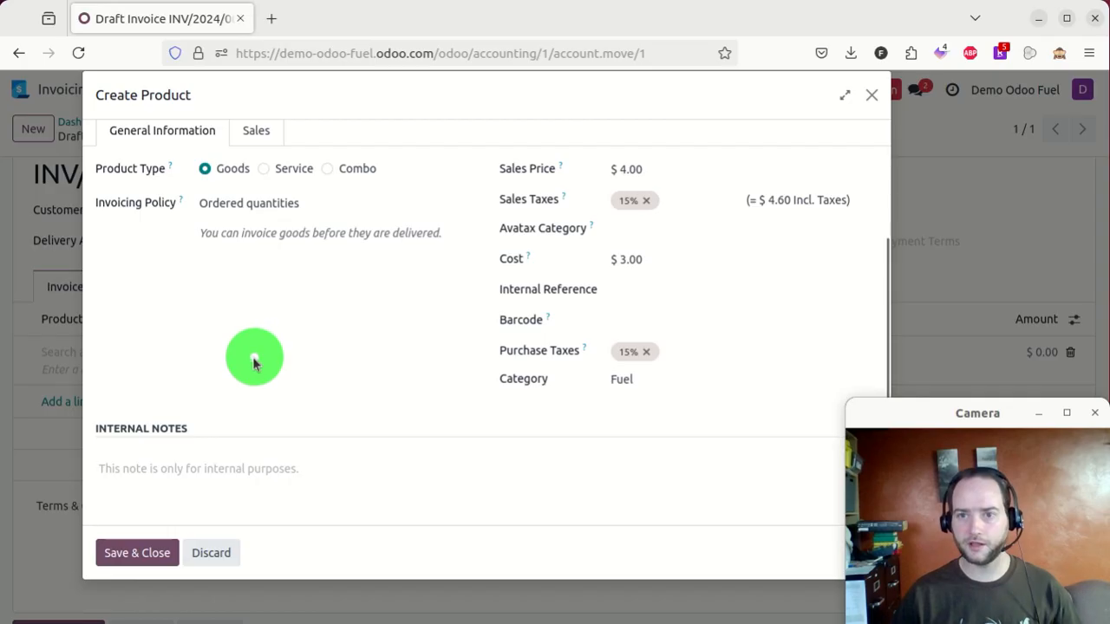
pyautogui.scroll(3, 282, 372)
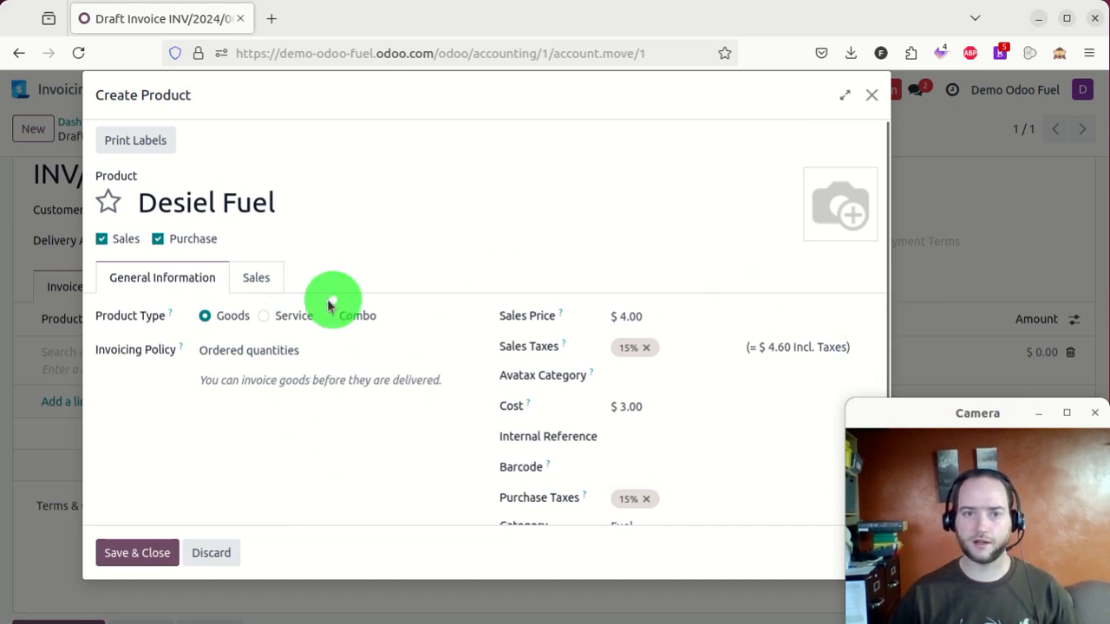
# - On the Sales tab, give Desiel Fuel a new Fuel shop category and mark it published
pyautogui.click(237, 275)
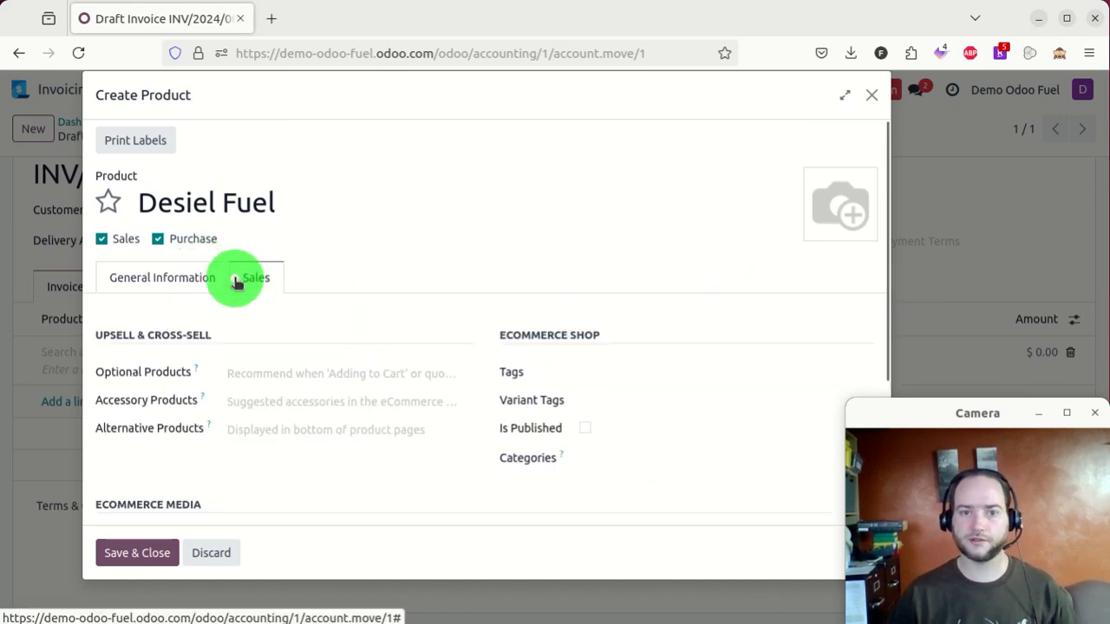
pyautogui.scroll(-4, 231, 347)
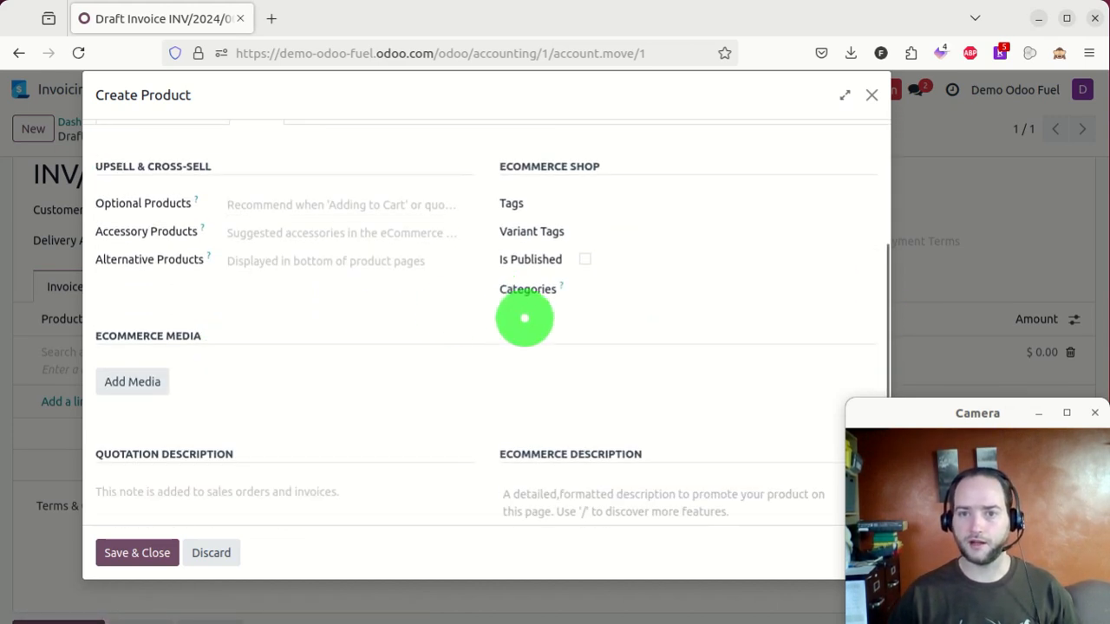
pyautogui.click(668, 293)
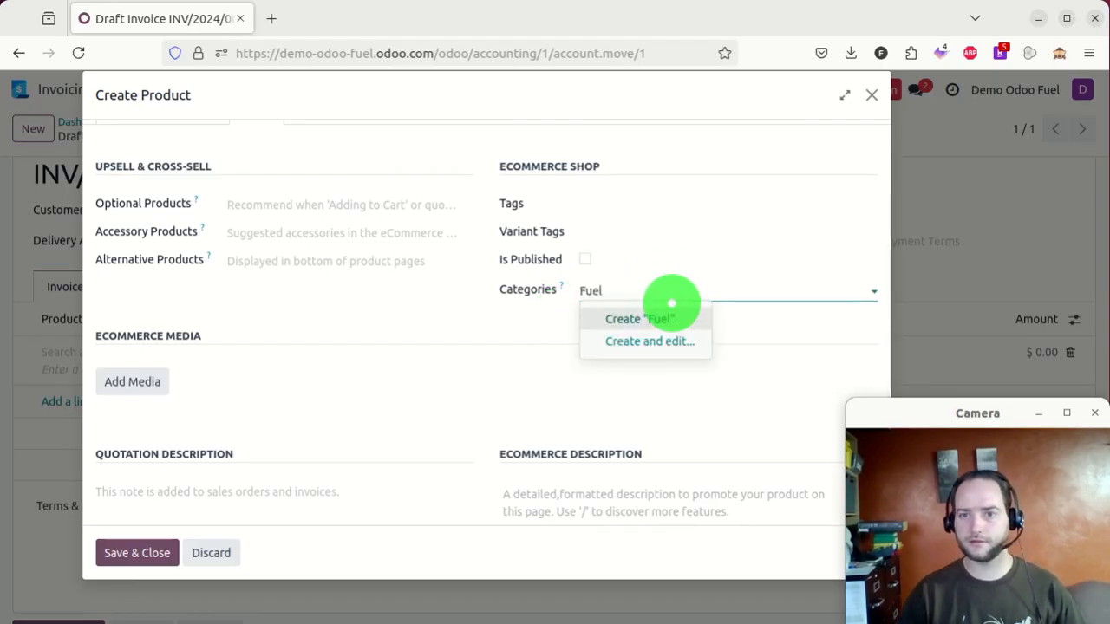
pyautogui.click(671, 305)
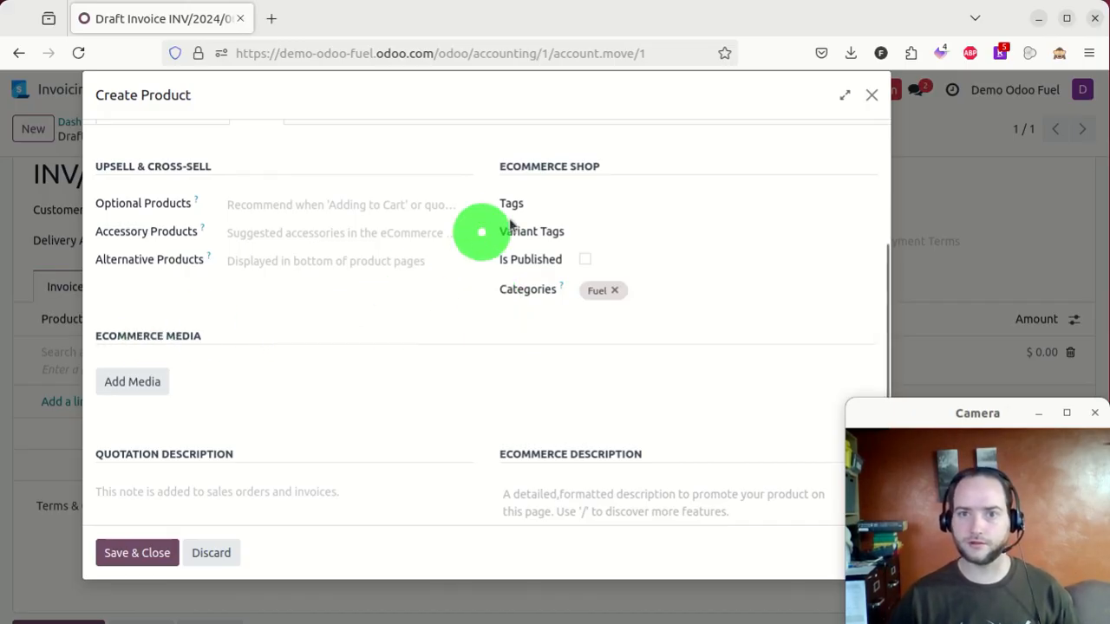
pyautogui.click(584, 260)
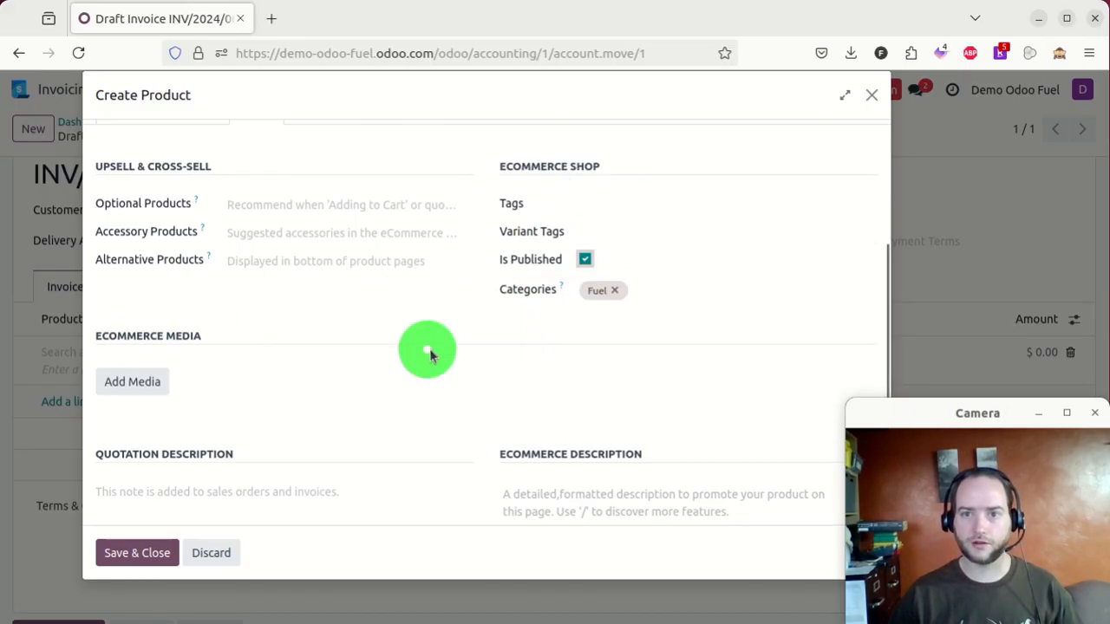
pyautogui.scroll(3, 373, 385)
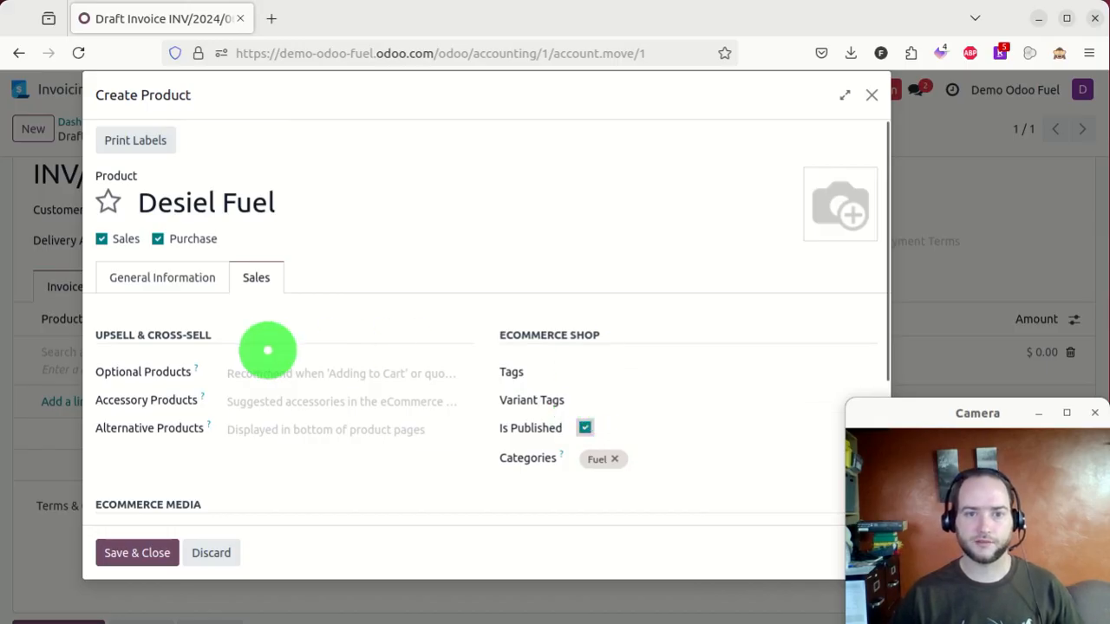
pyautogui.click(196, 286)
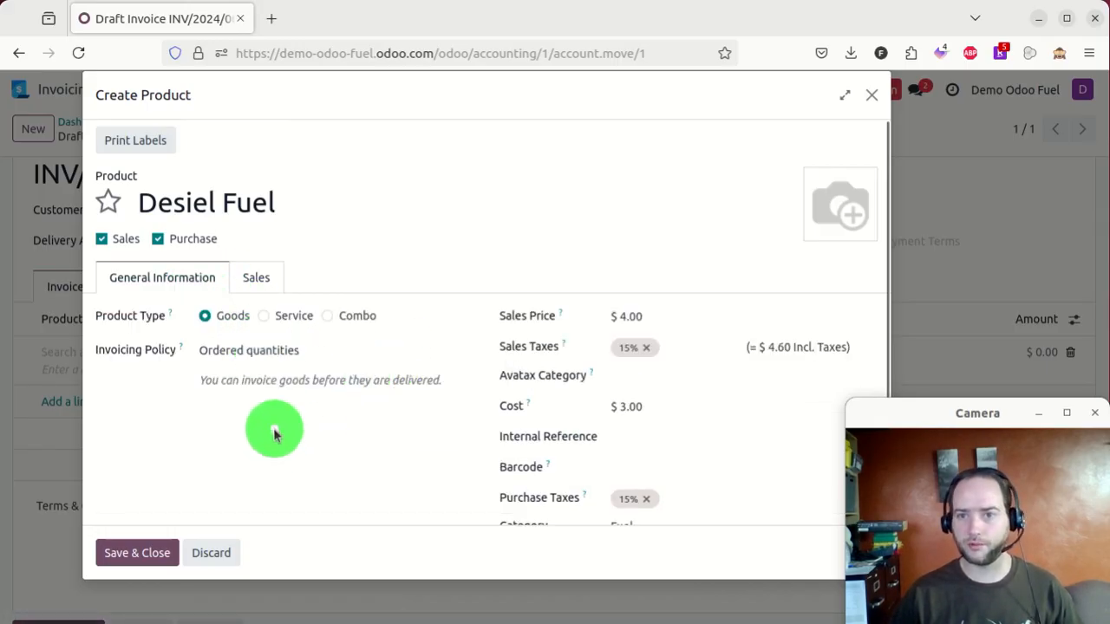
pyautogui.scroll(-3, 273, 429)
# - Save Desiel Fuel onto the invoice line and set its quantity to 5
pyautogui.click(135, 552)
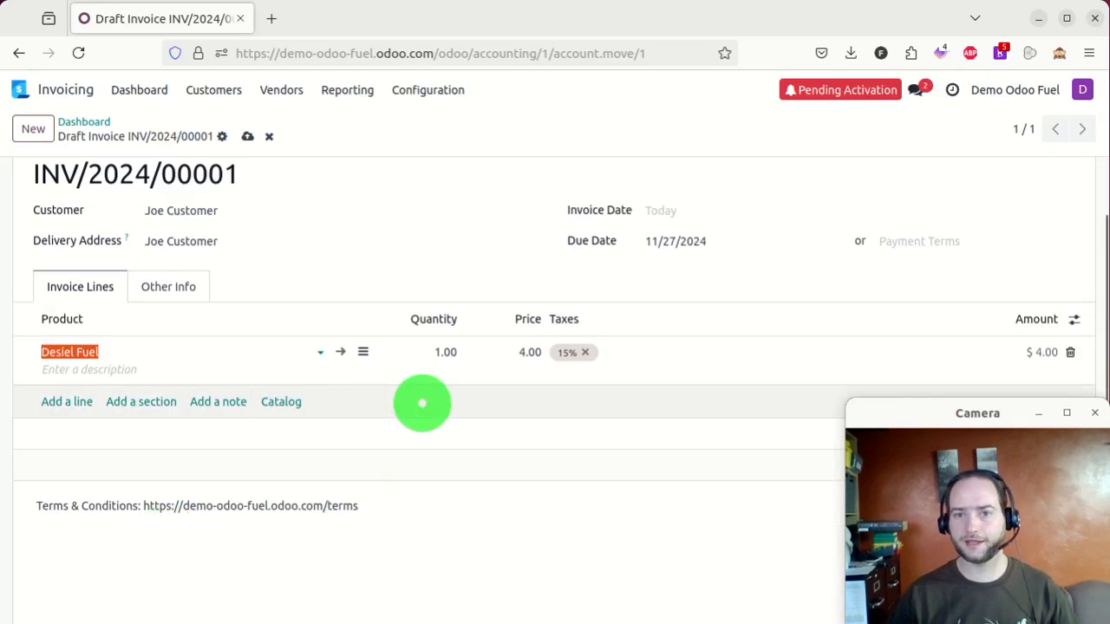
pyautogui.click(460, 354)
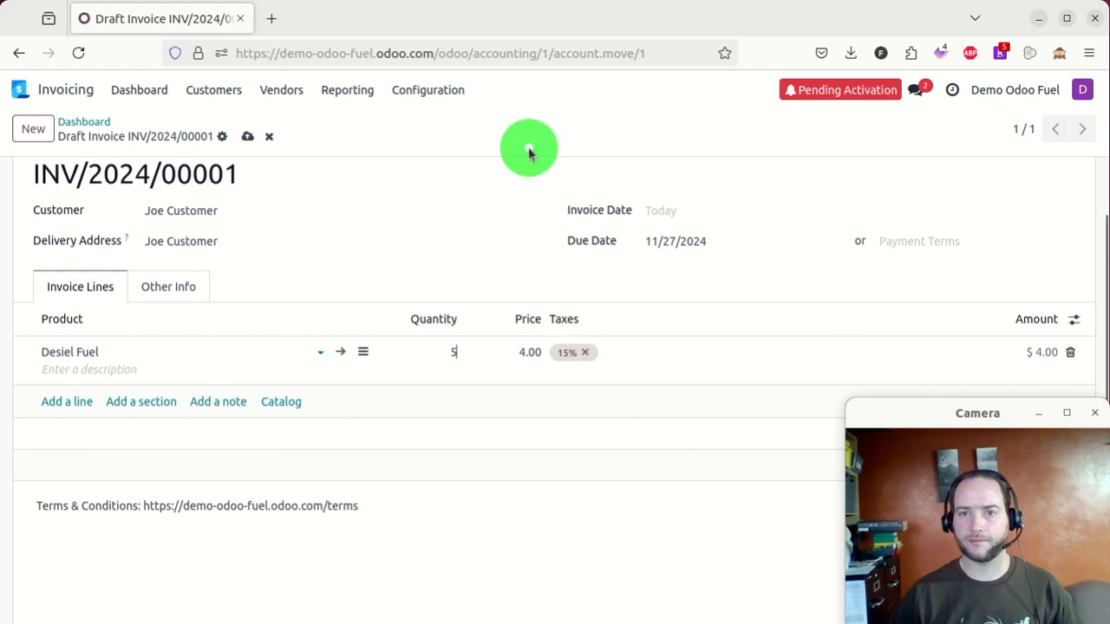
pyautogui.scroll(-2, 820, 425)
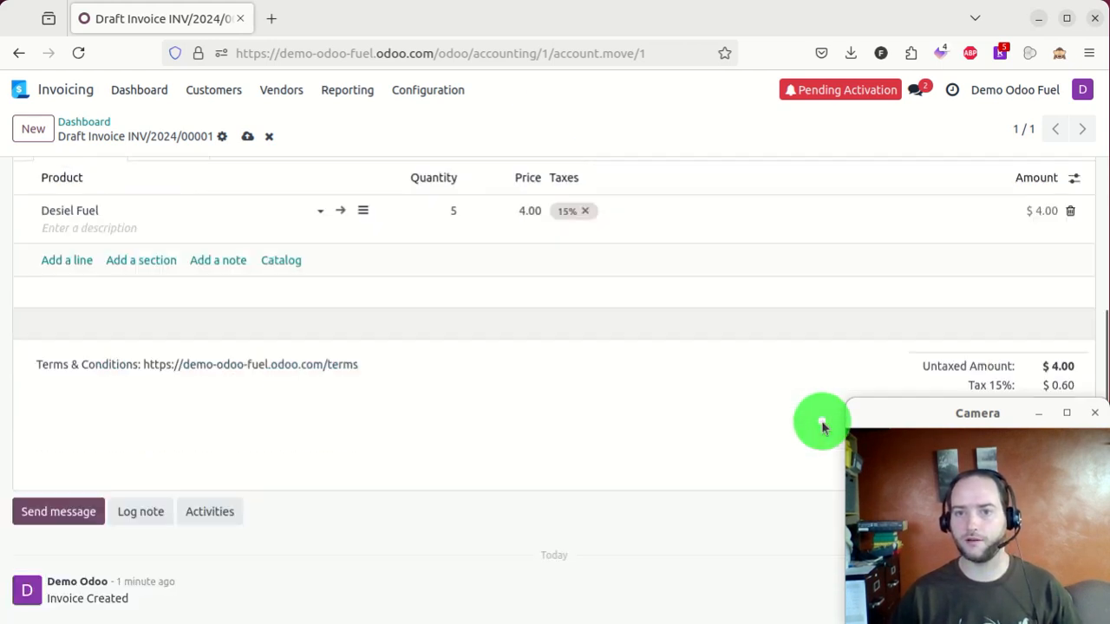
pyautogui.click(823, 423)
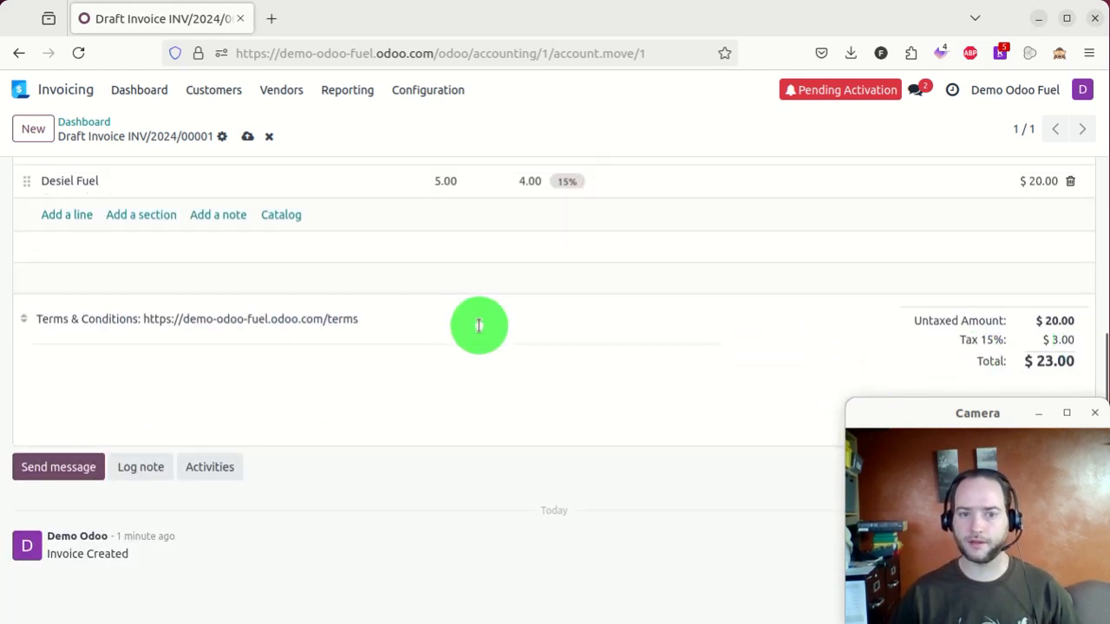
# - Save and confirm invoice INV/2024/00001 with its $20.00 Desiel Fuel line
pyautogui.scroll(5, 225, 349)
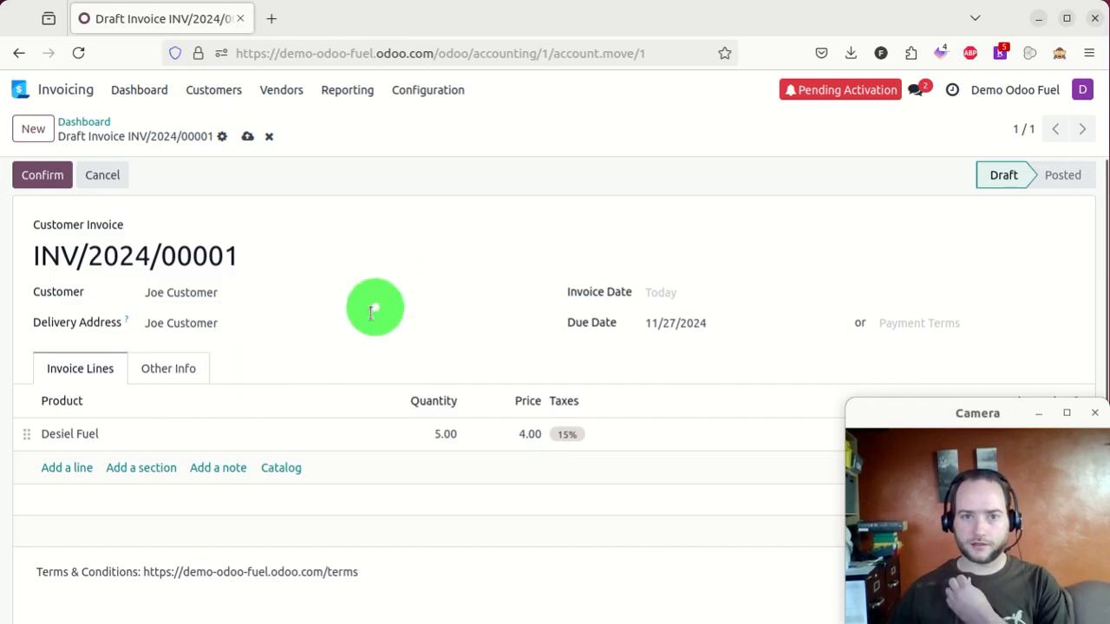
pyautogui.click(246, 139)
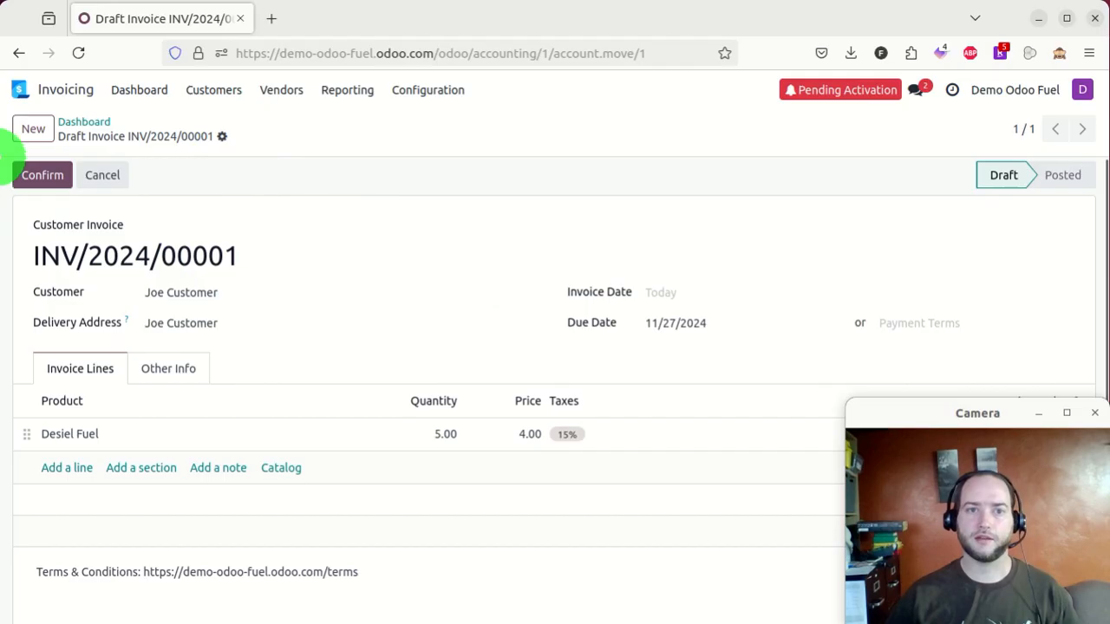
pyautogui.click(47, 175)
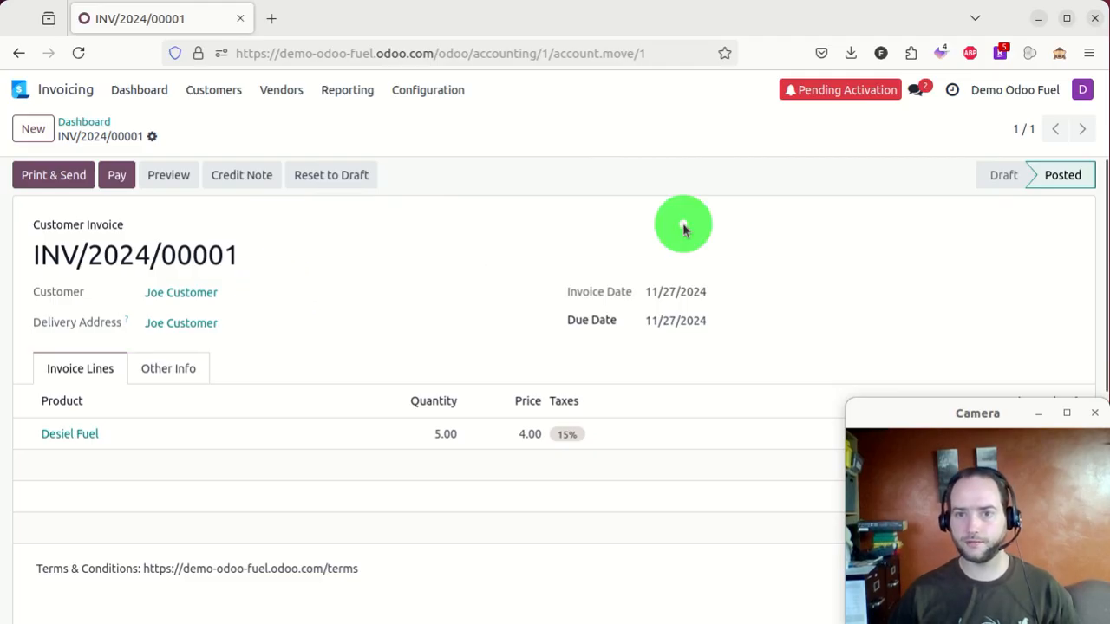
pyautogui.scroll(-5, 668, 255)
pyautogui.scroll(5, 421, 286)
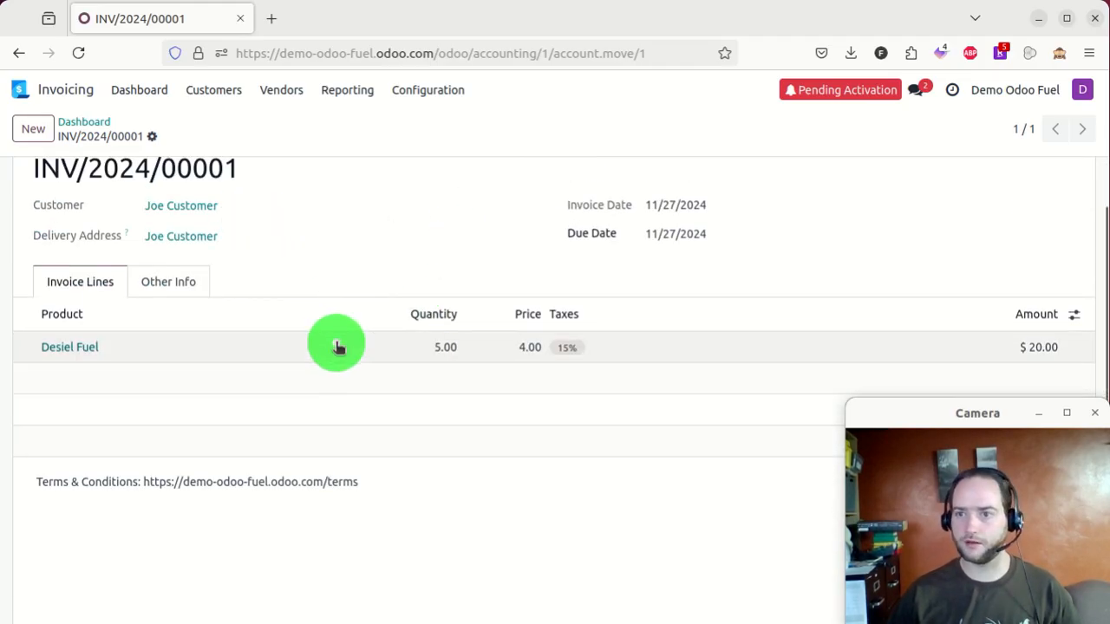
pyautogui.scroll(2, 337, 344)
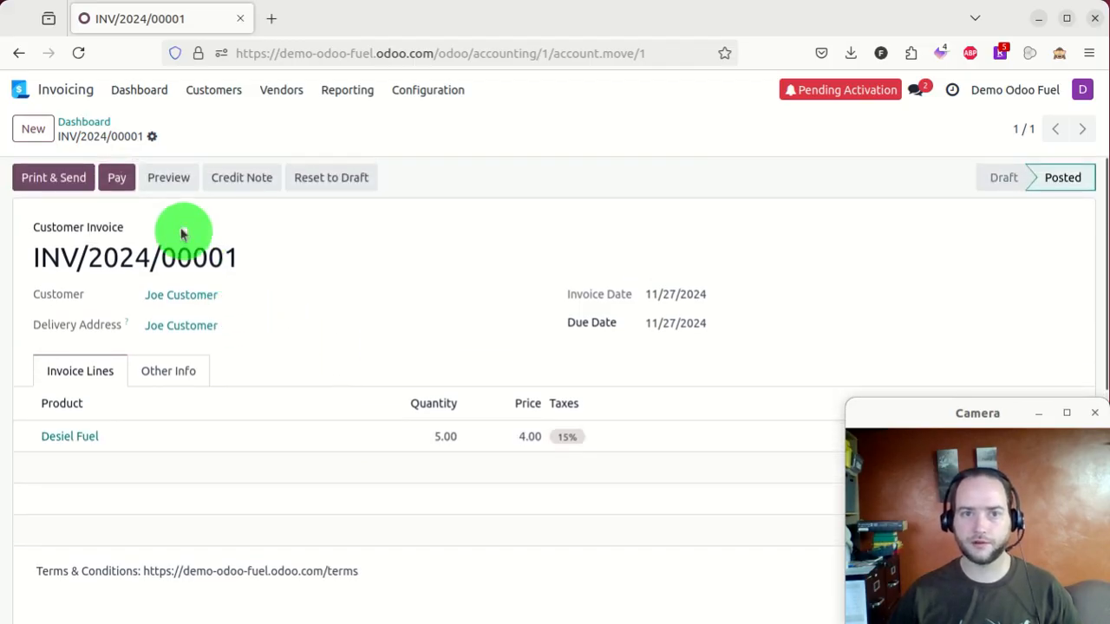
# - Start Print & Send on the invoice and accept the Light document layout
pyautogui.click(71, 180)
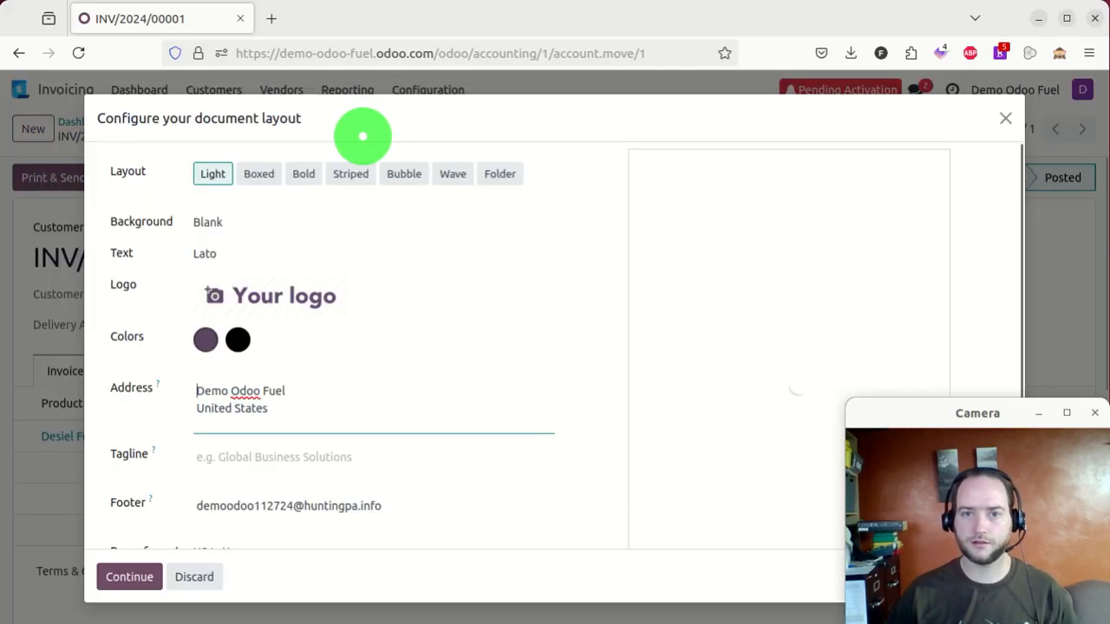
pyautogui.scroll(-1, 387, 312)
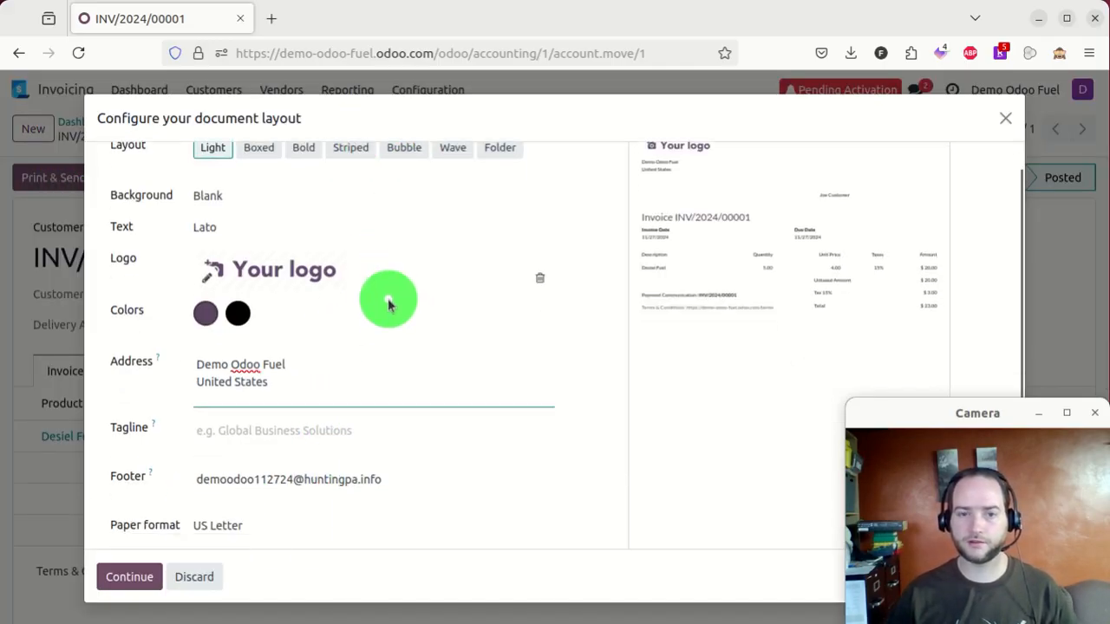
pyautogui.scroll(1, 236, 408)
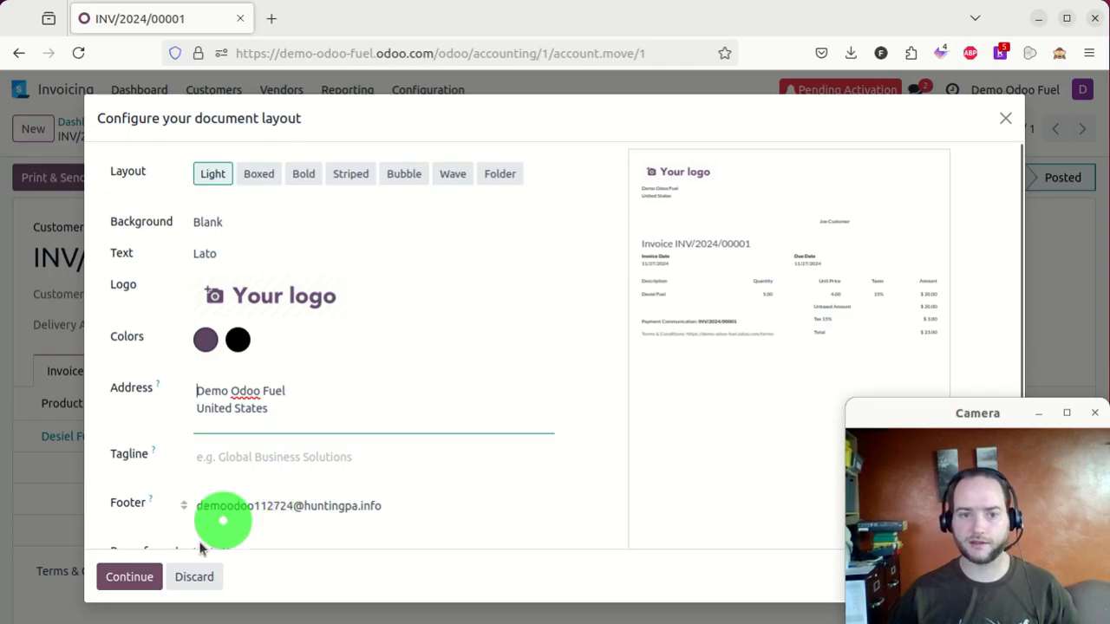
pyautogui.click(137, 577)
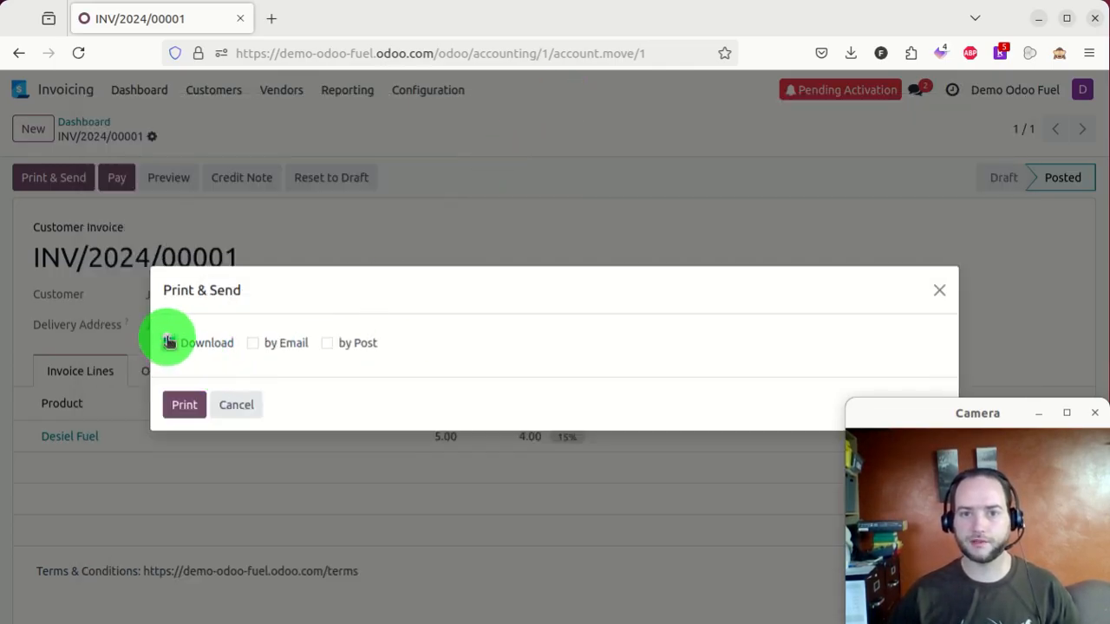
# - Switch invoice sending from download to e-mail and open the customer's contact to add an e-mail
pyautogui.click(169, 343)
pyautogui.click(252, 342)
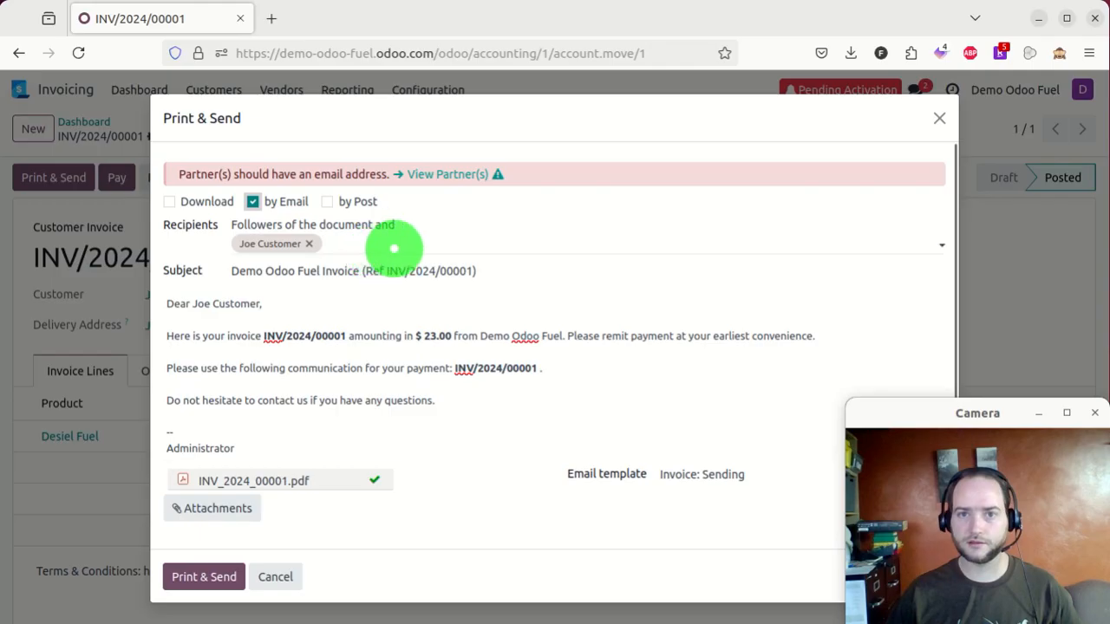
pyautogui.click(451, 176)
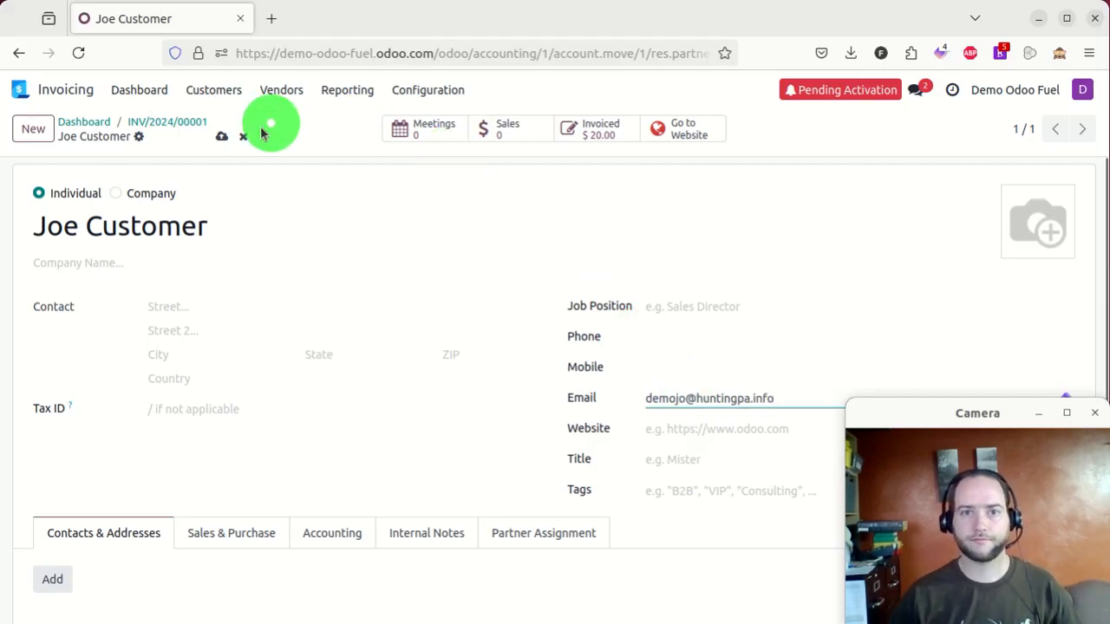
# - Save the customer's e-mail, return to INV/2024/00001 and e-mail the invoice to the customer
pyautogui.click(222, 136)
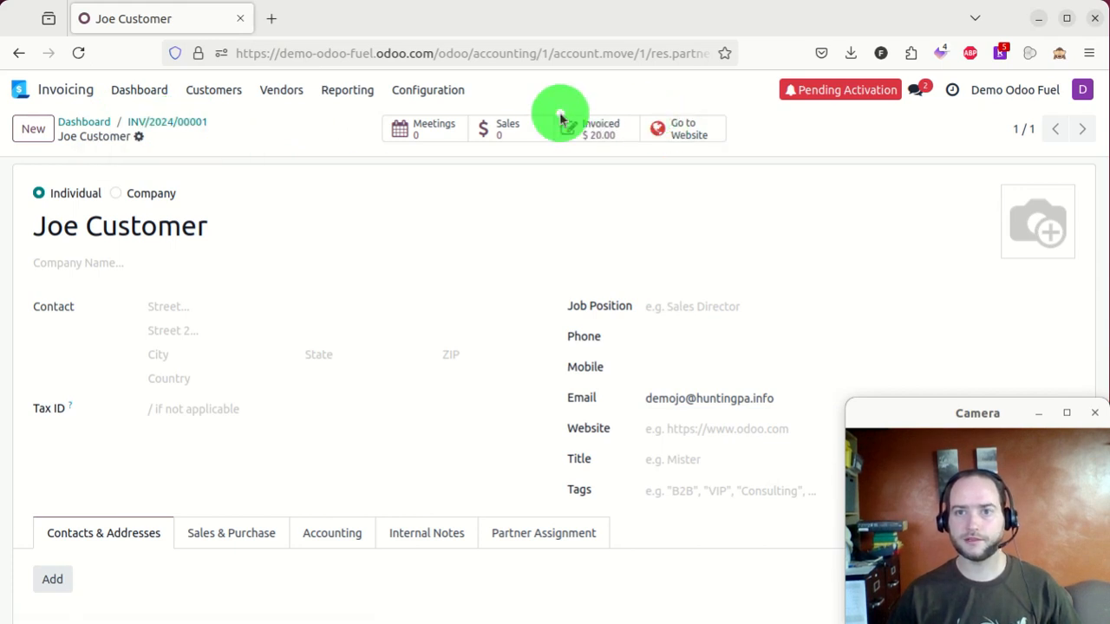
pyautogui.click(193, 121)
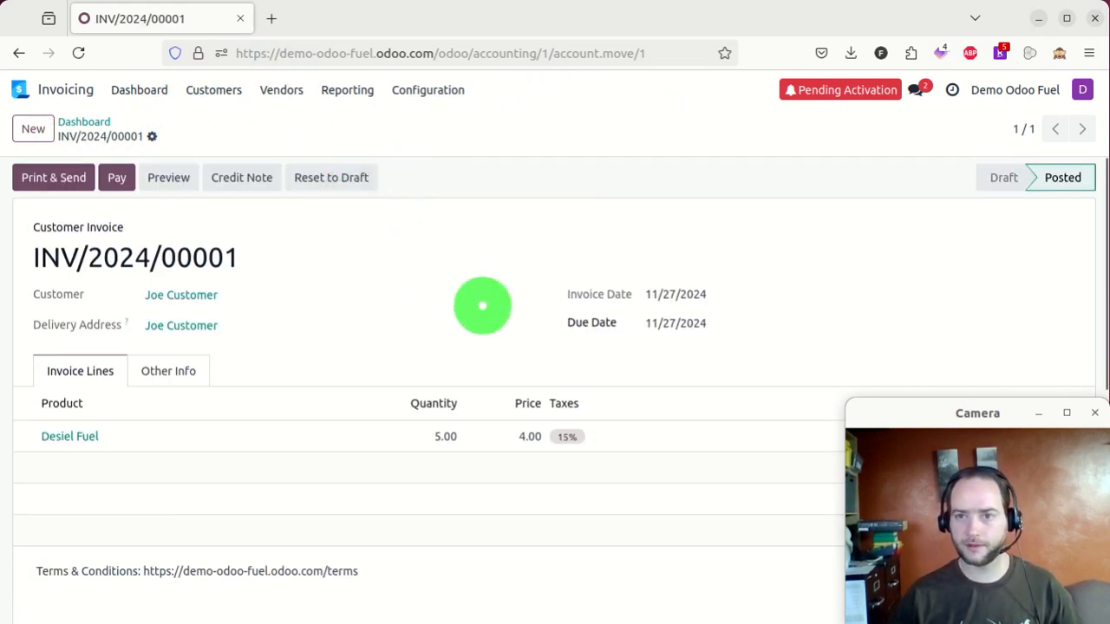
pyautogui.click(50, 178)
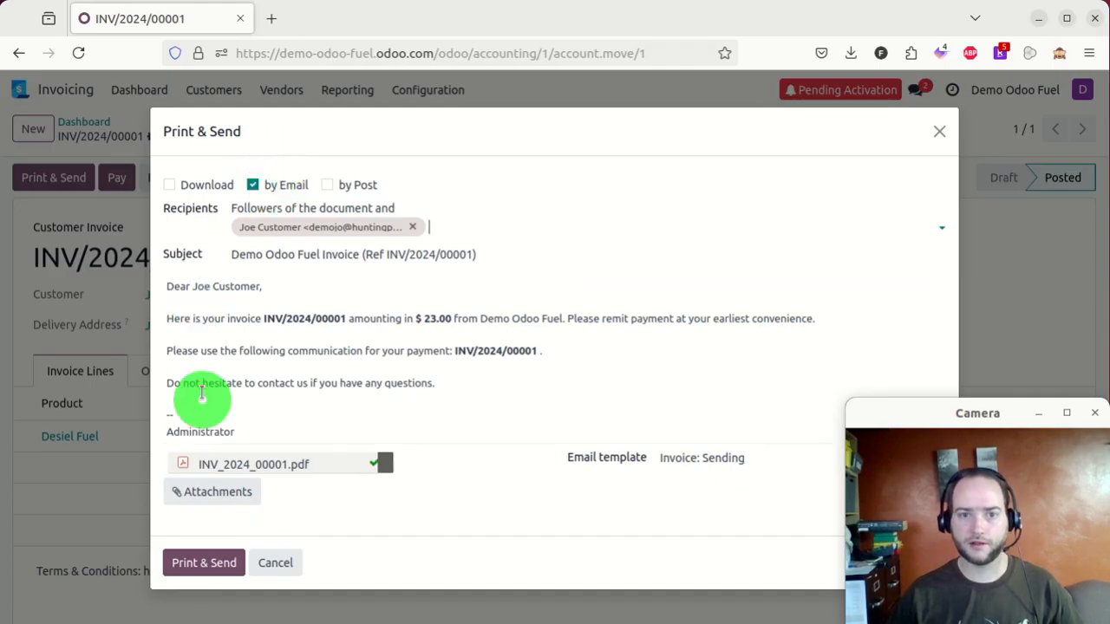
pyautogui.click(189, 563)
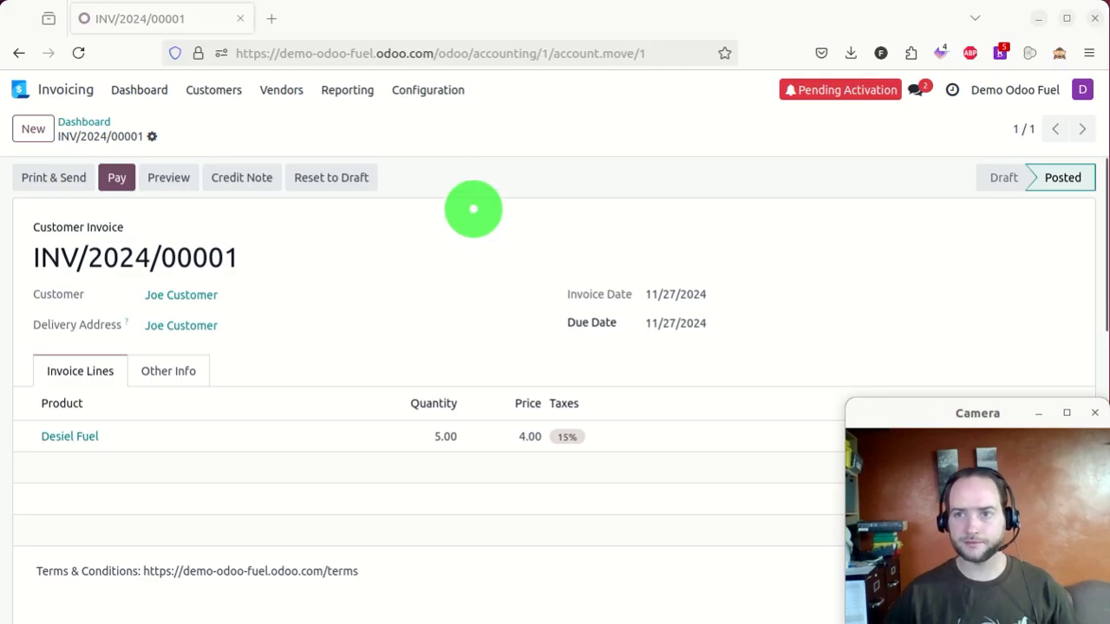
# - Install the Sales app from the Apps list, confirming the pricing-plan change
pyautogui.click(42, 88)
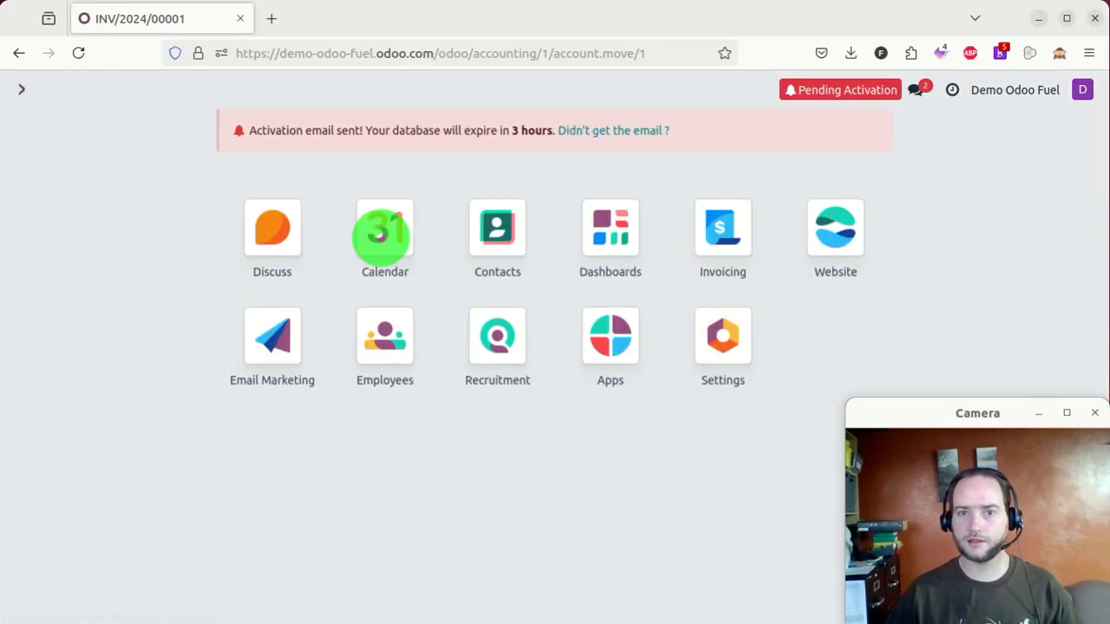
pyautogui.click(612, 334)
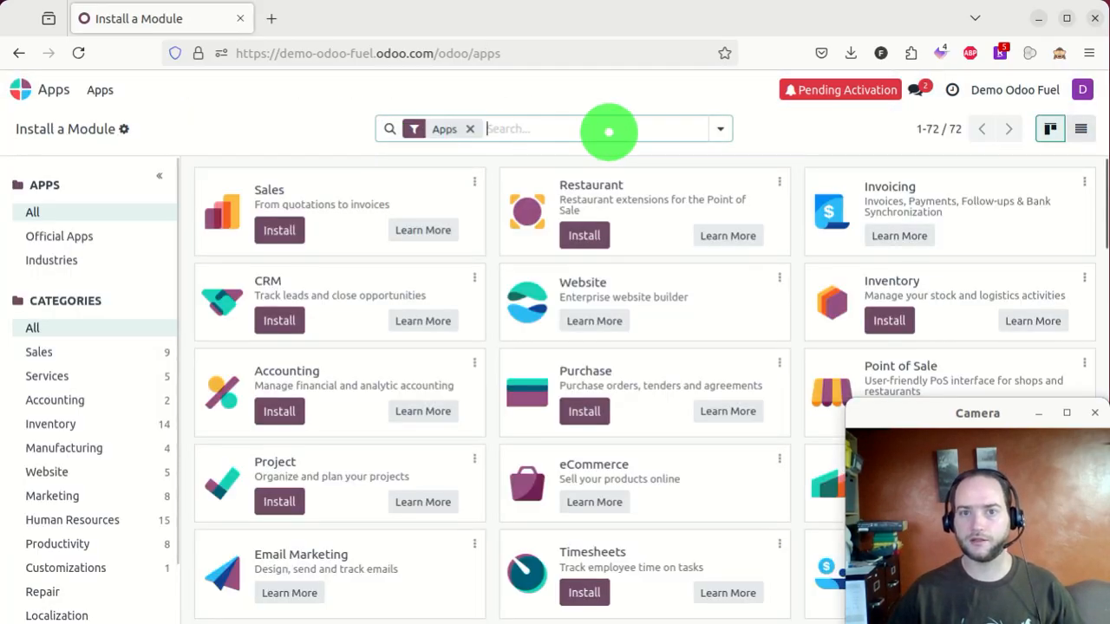
pyautogui.write('s')
pyautogui.click(278, 231)
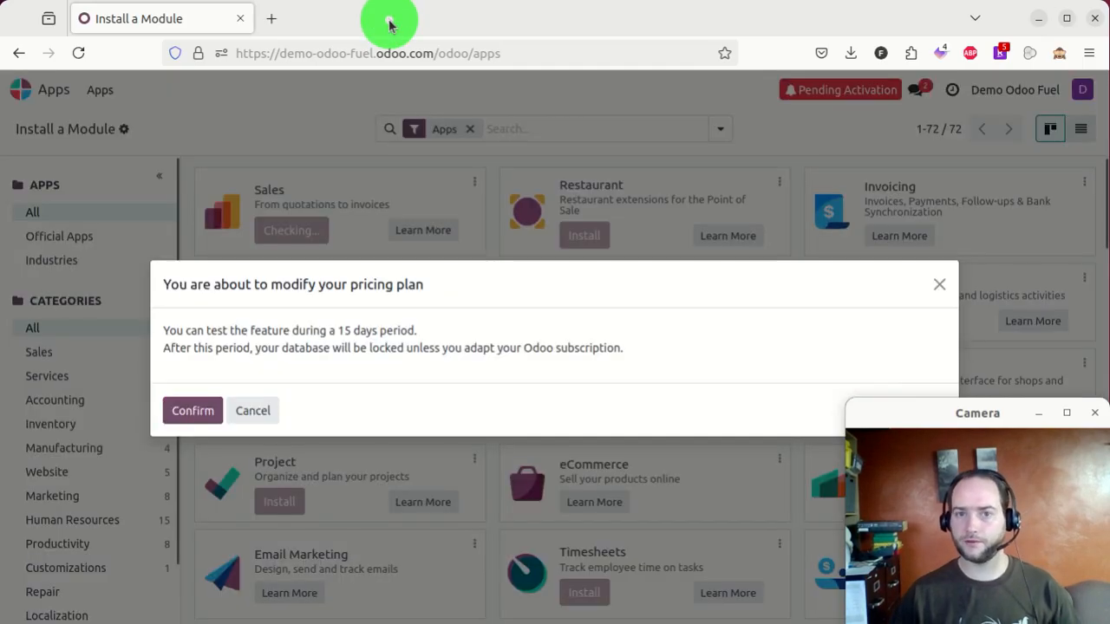
pyautogui.click(196, 407)
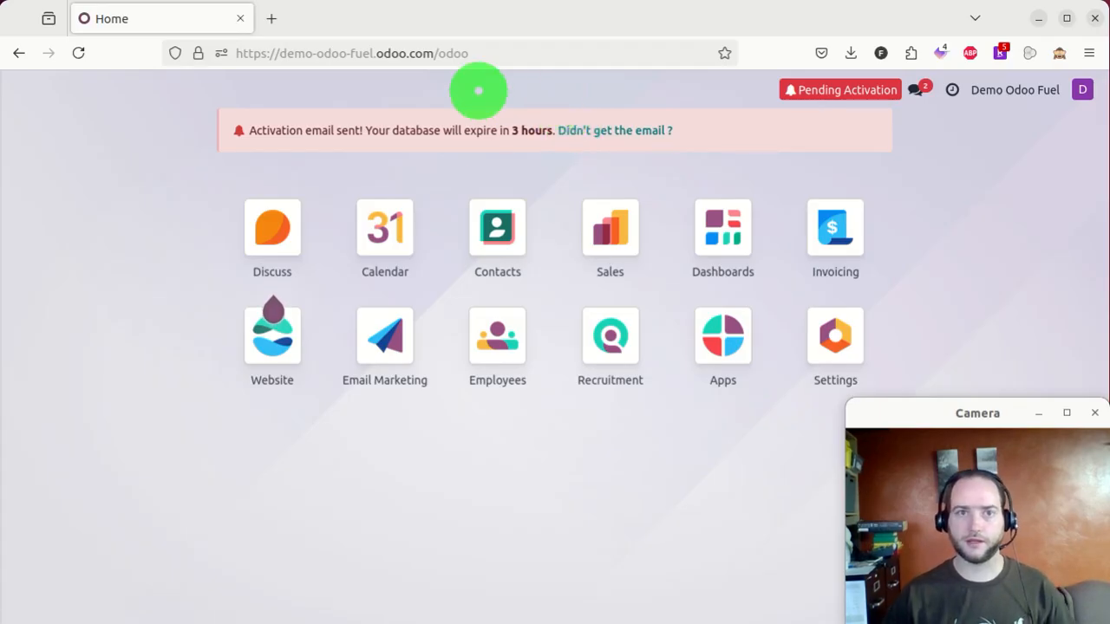
# - Remove the Apps-only filter and browse all modules matching 'invoice'
pyautogui.click(716, 331)
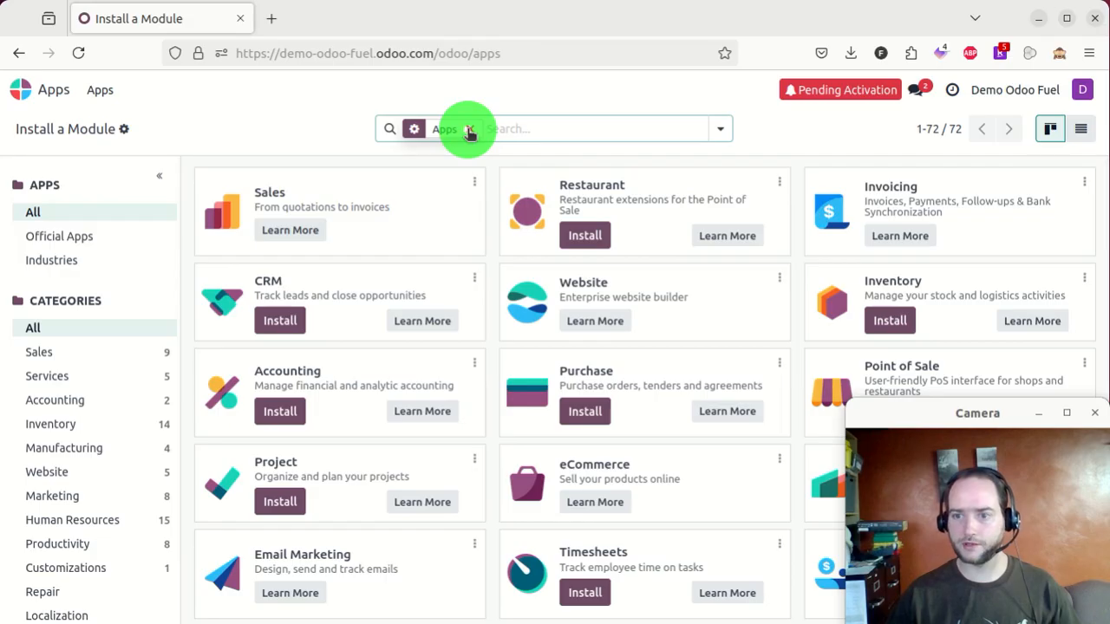
pyautogui.click(469, 130)
pyautogui.click(477, 128)
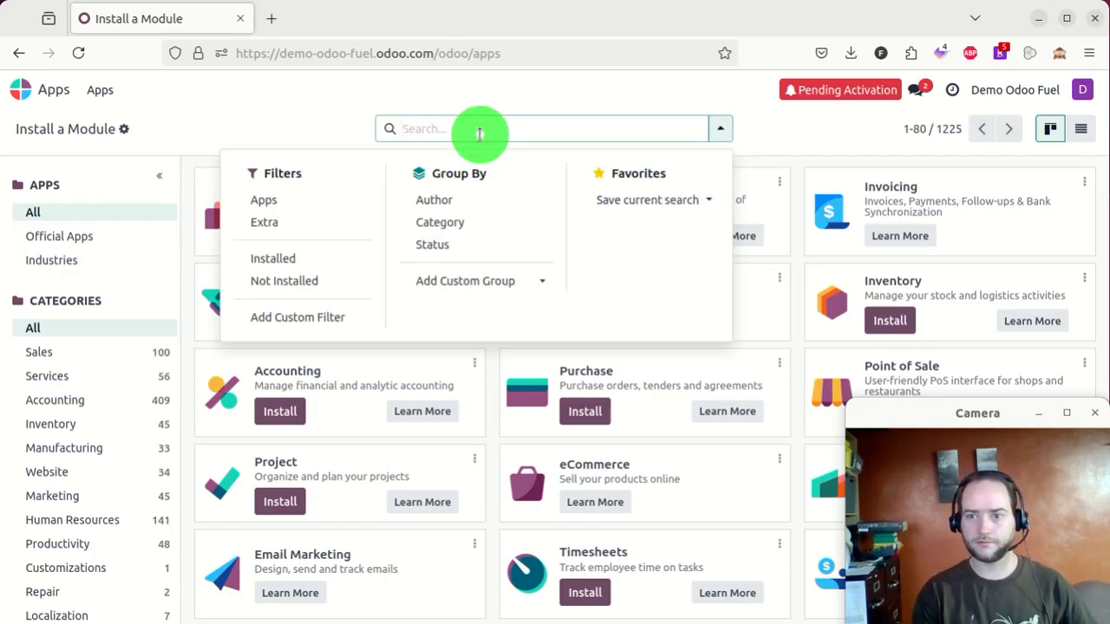
pyautogui.write('invoice')
pyautogui.press('Return')
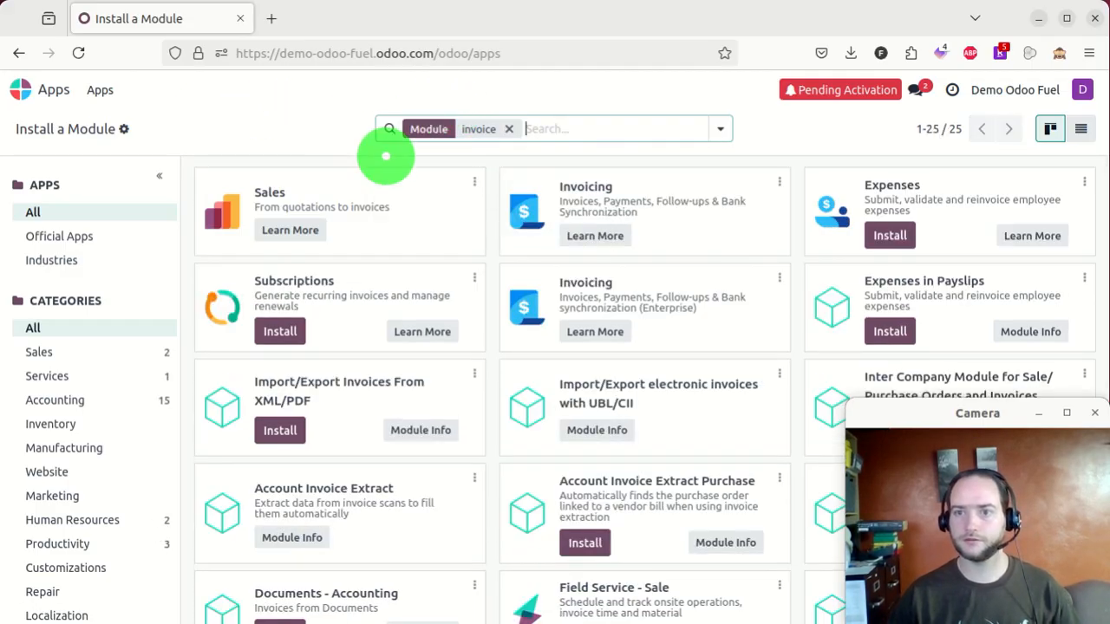
pyautogui.scroll(-1, 780, 250)
pyautogui.scroll(-1, 780, 249)
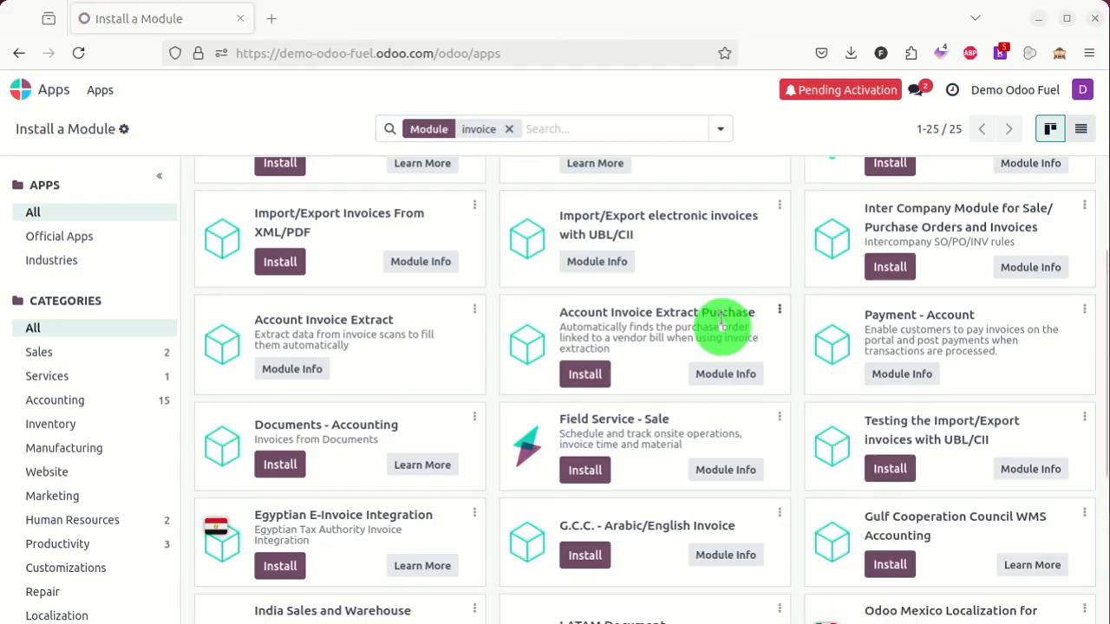
pyautogui.scroll(-2, 706, 290)
pyautogui.scroll(-2, 700, 290)
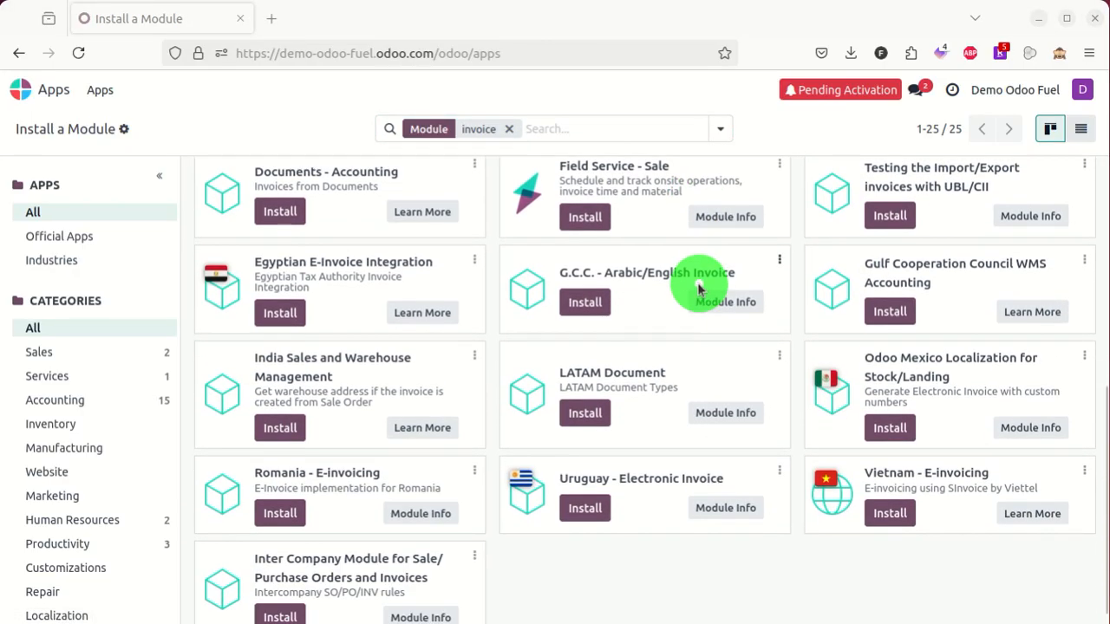
pyautogui.scroll(5, 698, 286)
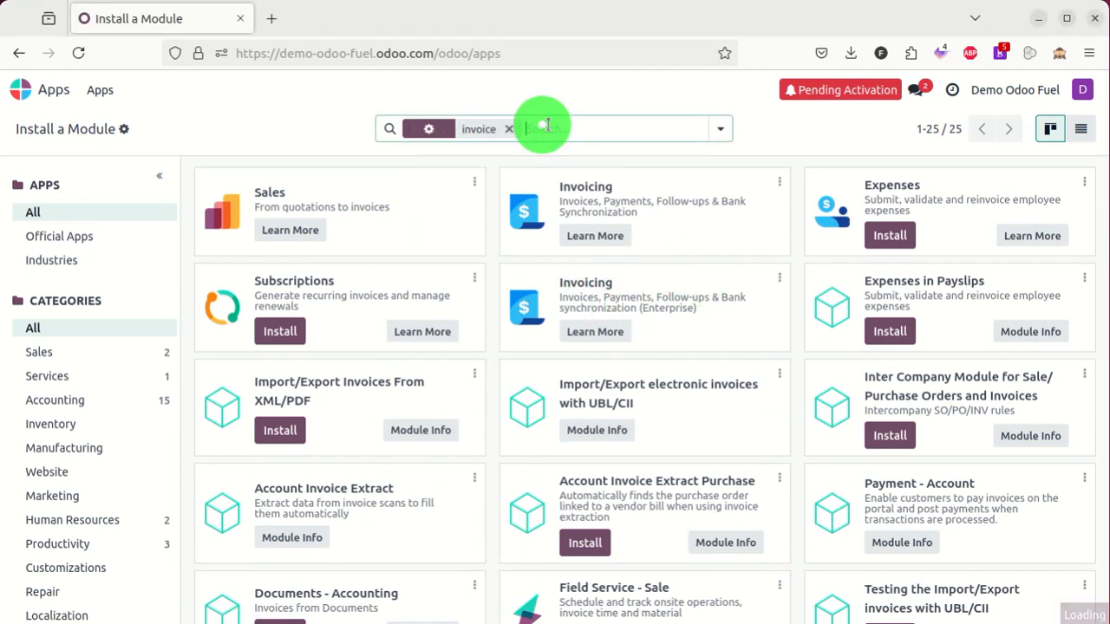
# - Search the modules for 'sale', browse the 183 results, then bring the Gmail invoice window forward
pyautogui.click(512, 128)
pyautogui.write('sale')
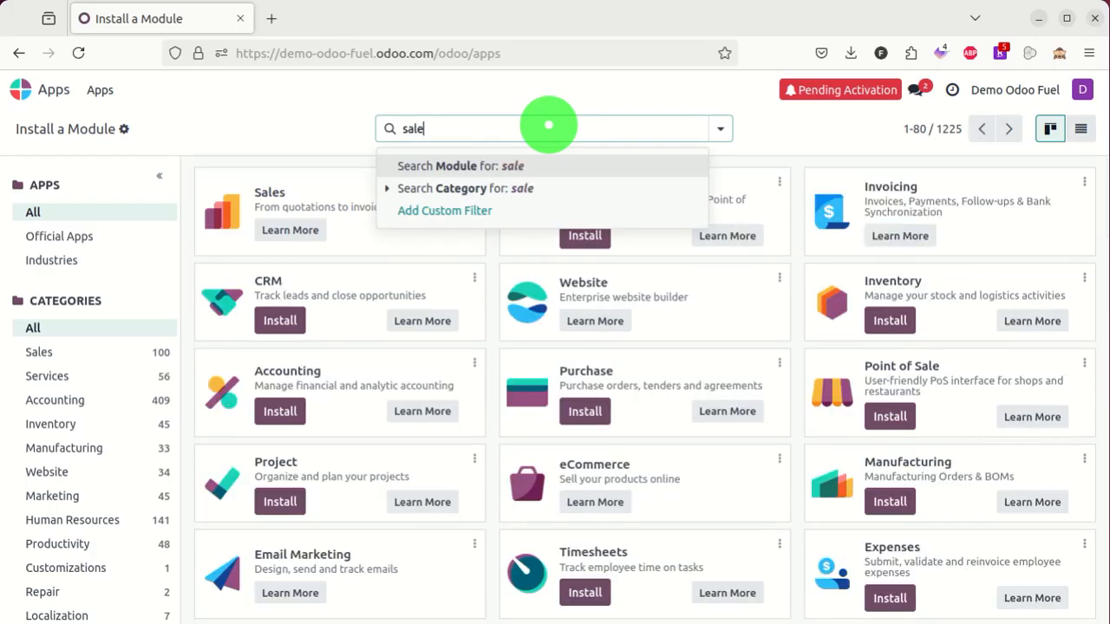
pyautogui.press('Return')
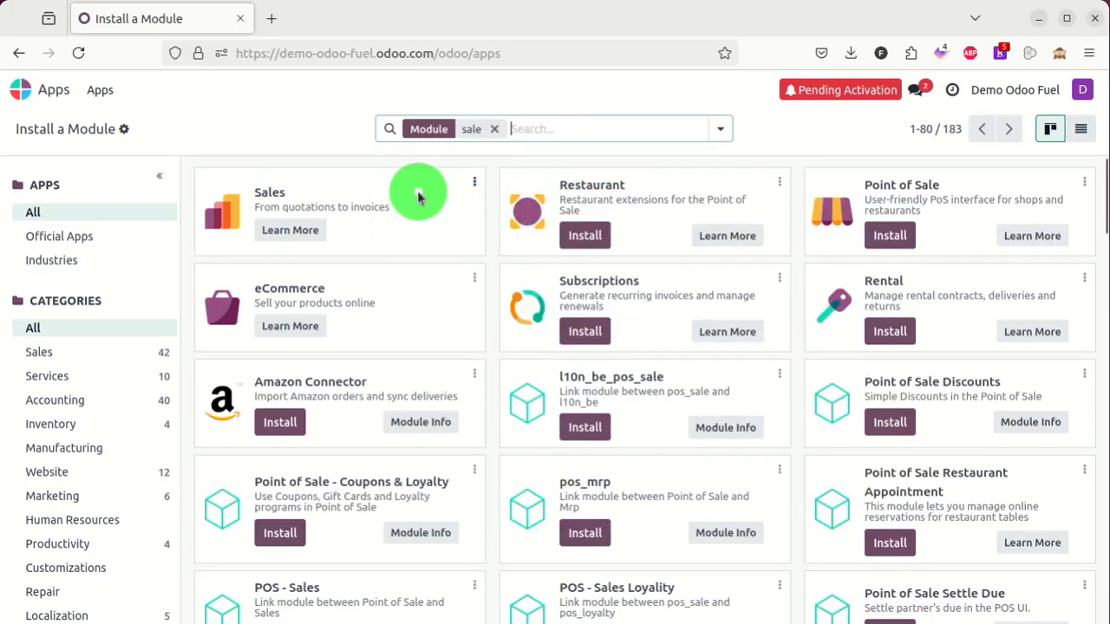
pyautogui.scroll(-5, 415, 193)
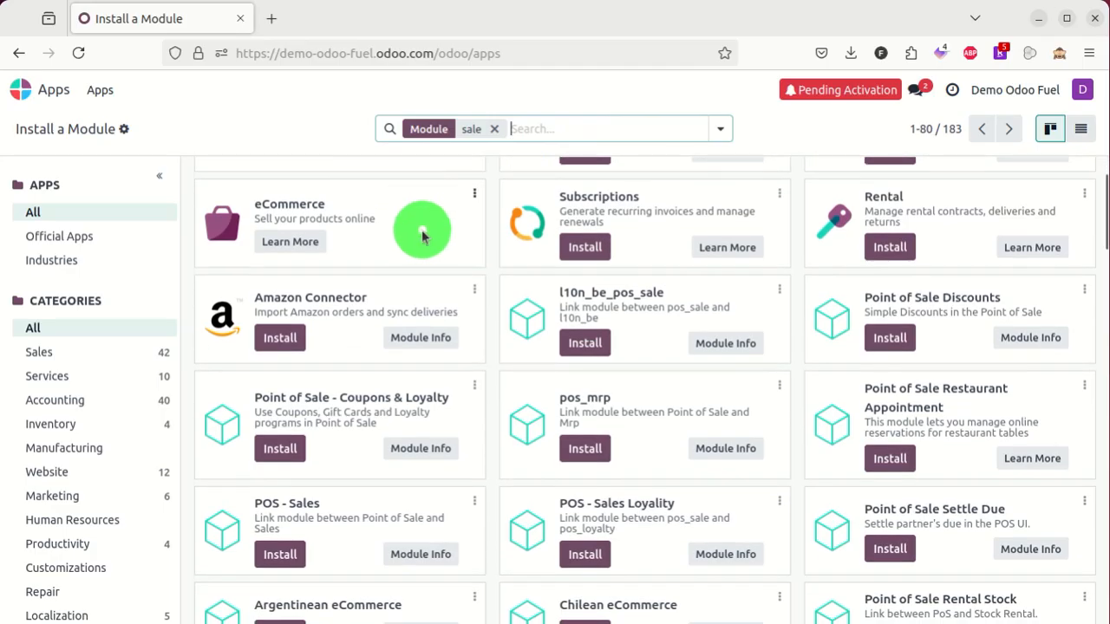
pyautogui.scroll(-6, 418, 228)
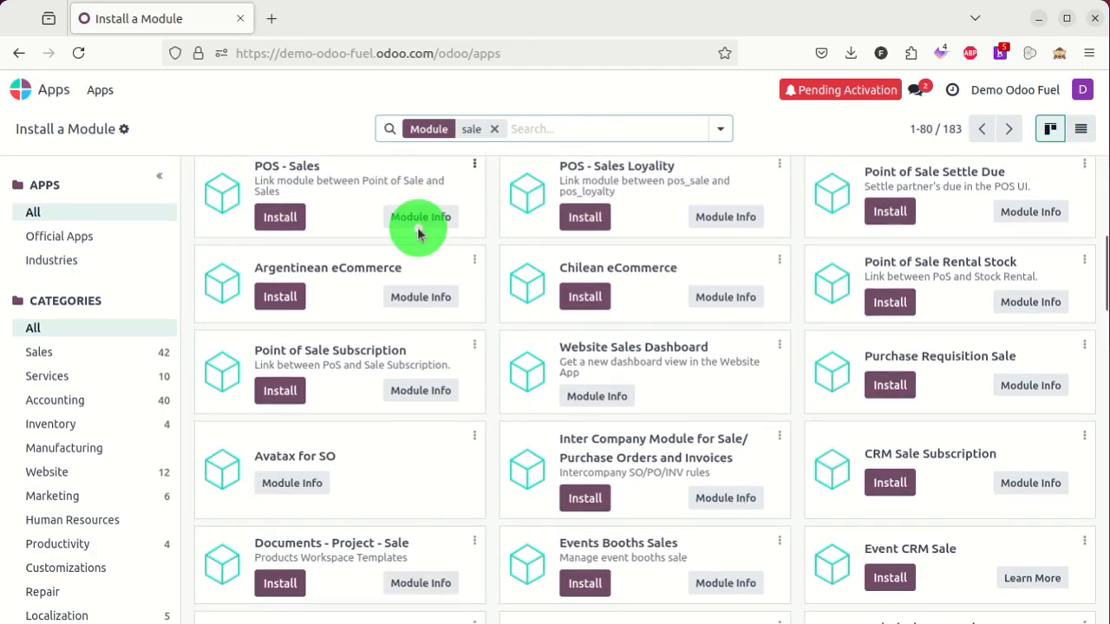
pyautogui.scroll(-9, 418, 231)
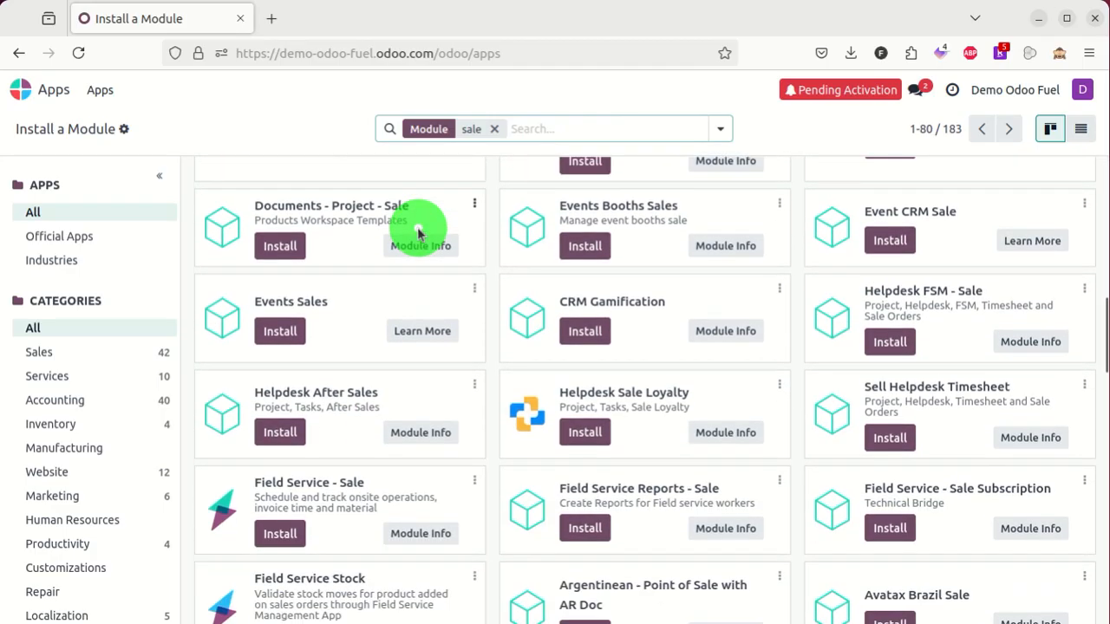
pyautogui.scroll(-10, 416, 232)
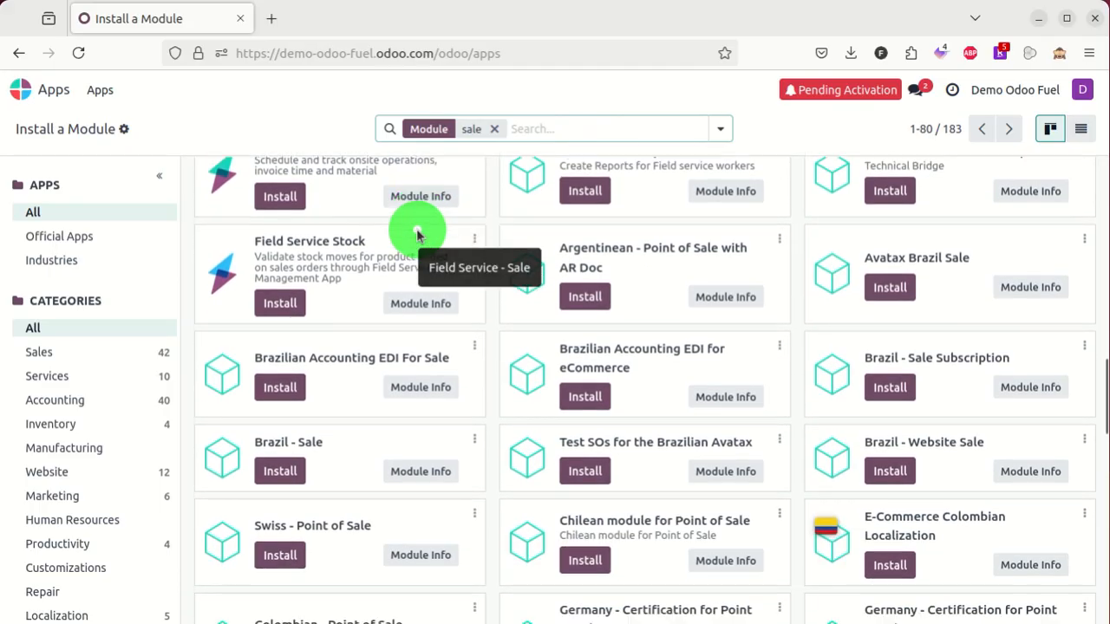
pyautogui.scroll(-11, 418, 232)
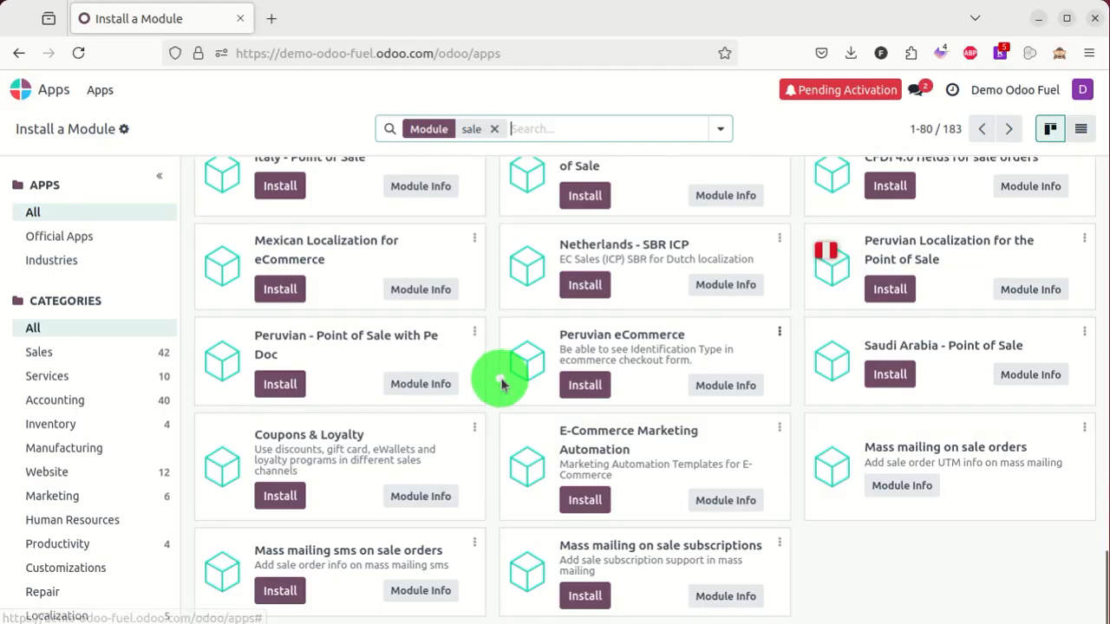
pyautogui.moveTo(851, 532); pyautogui.dragTo(891, 408)
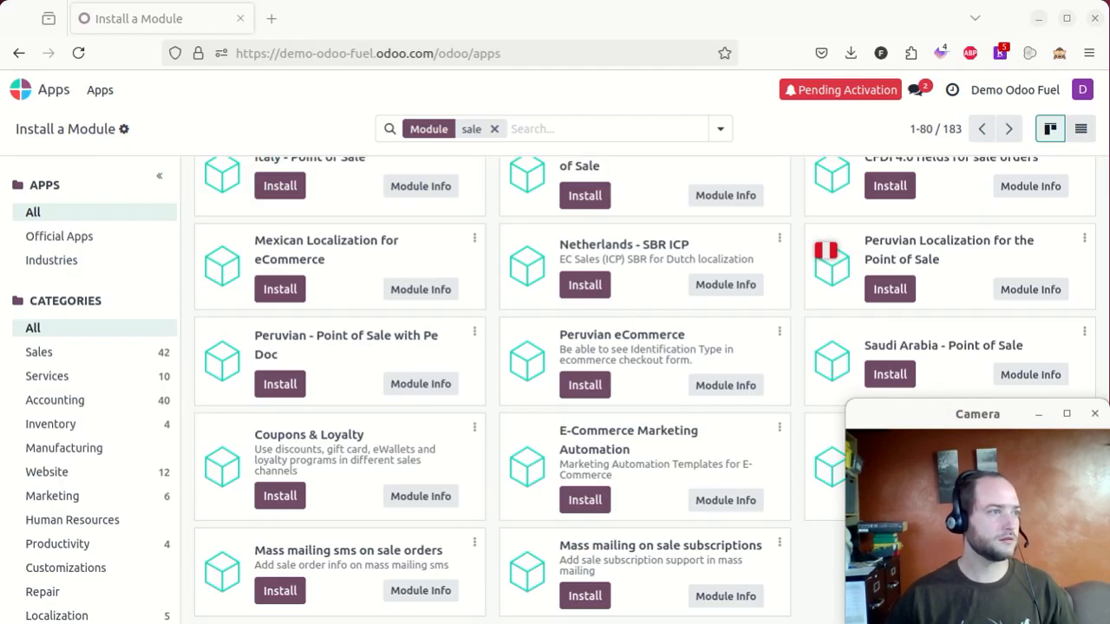
pyautogui.moveTo(0, 199); pyautogui.dragTo(399, 29)
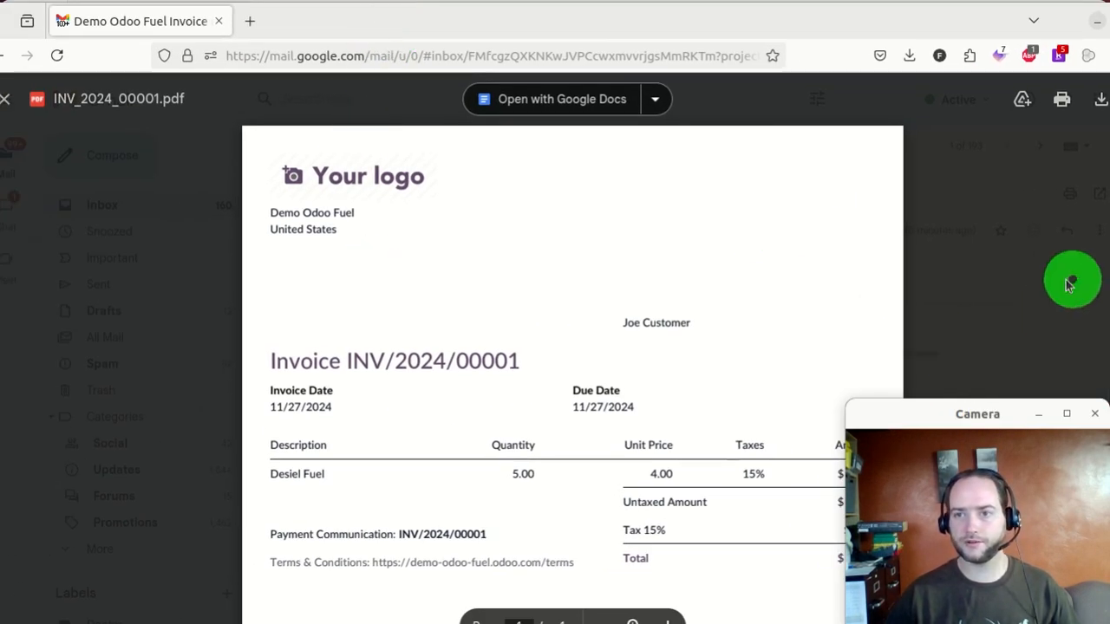
# - Close the invoice PDF preview, copy the View Invoice link, and move Gmail aside
pyautogui.scroll(-3, 644, 300)
pyautogui.scroll(-1, 780, 303)
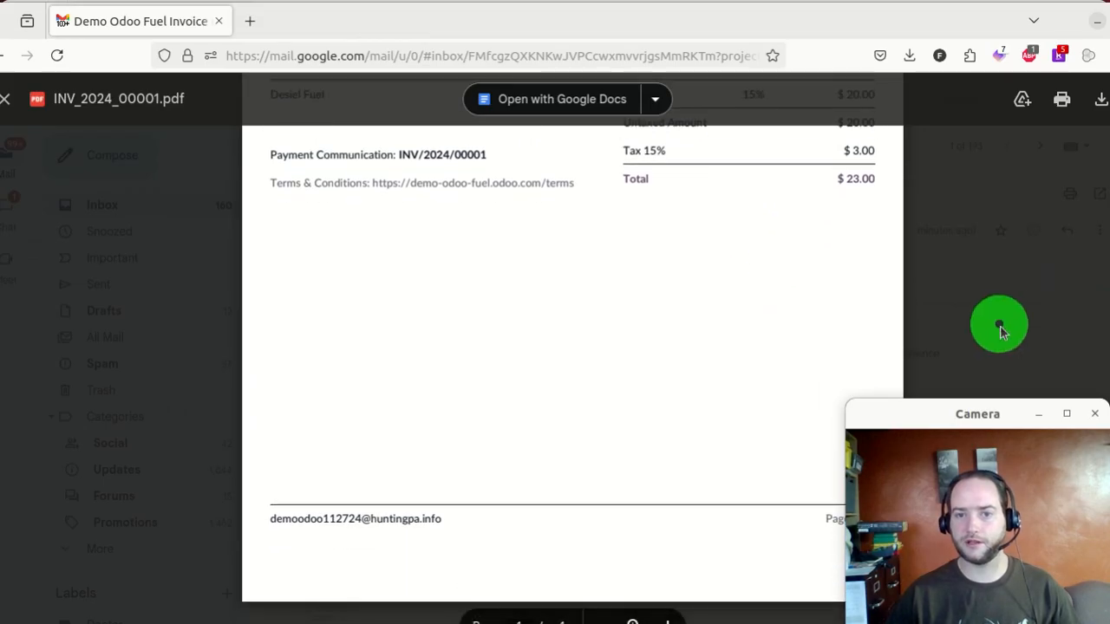
pyautogui.click(969, 319)
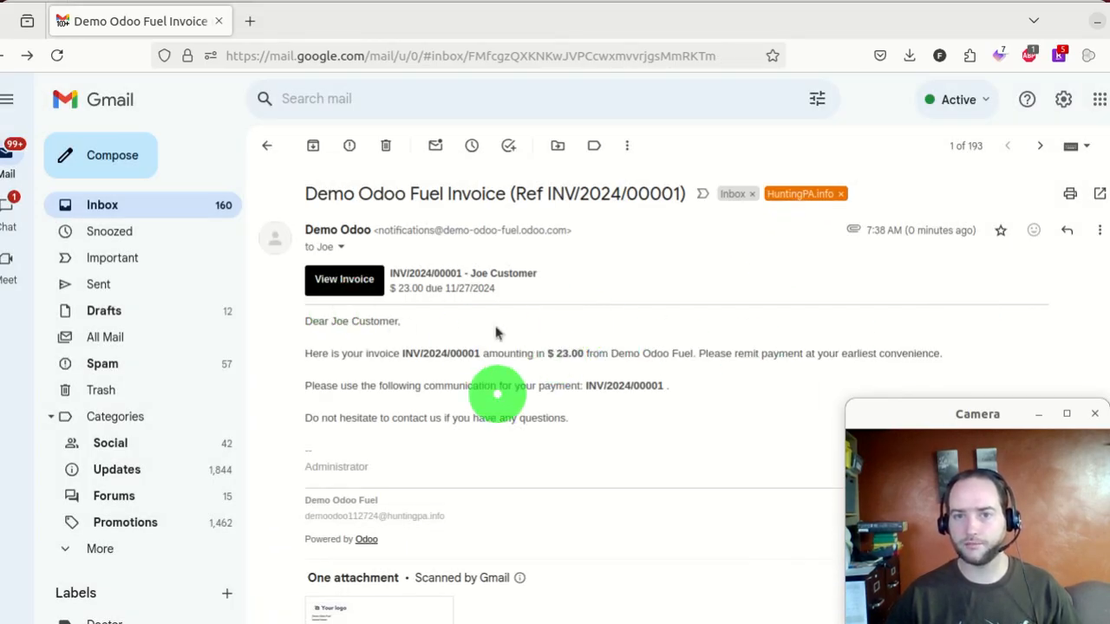
pyautogui.rightClick(348, 284)
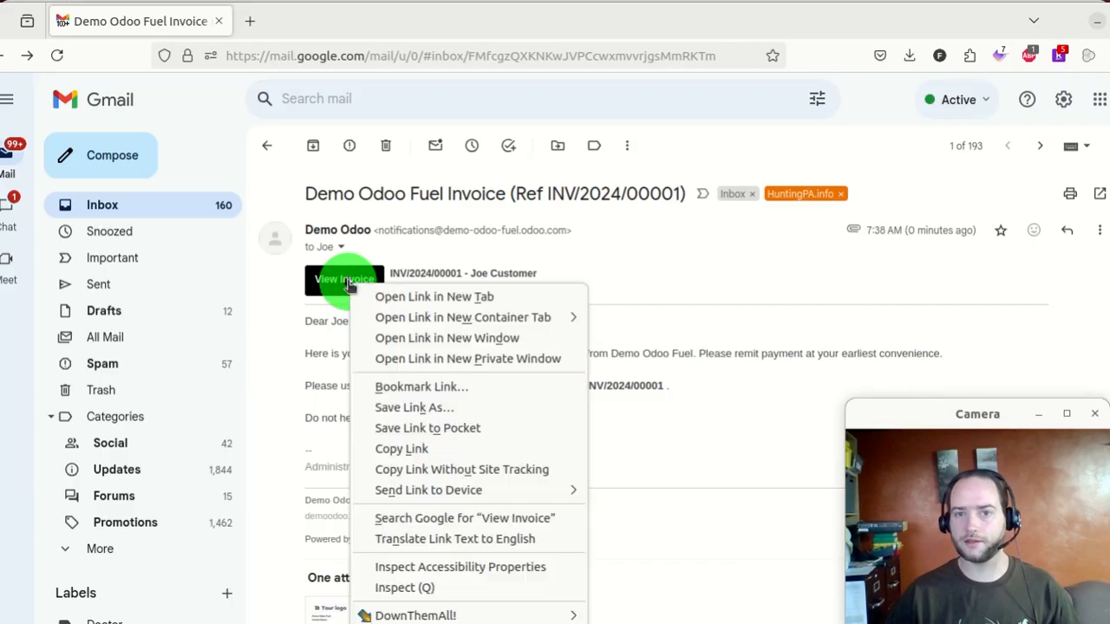
pyautogui.click(478, 448)
pyautogui.moveTo(882, 25); pyautogui.dragTo(0, 200)
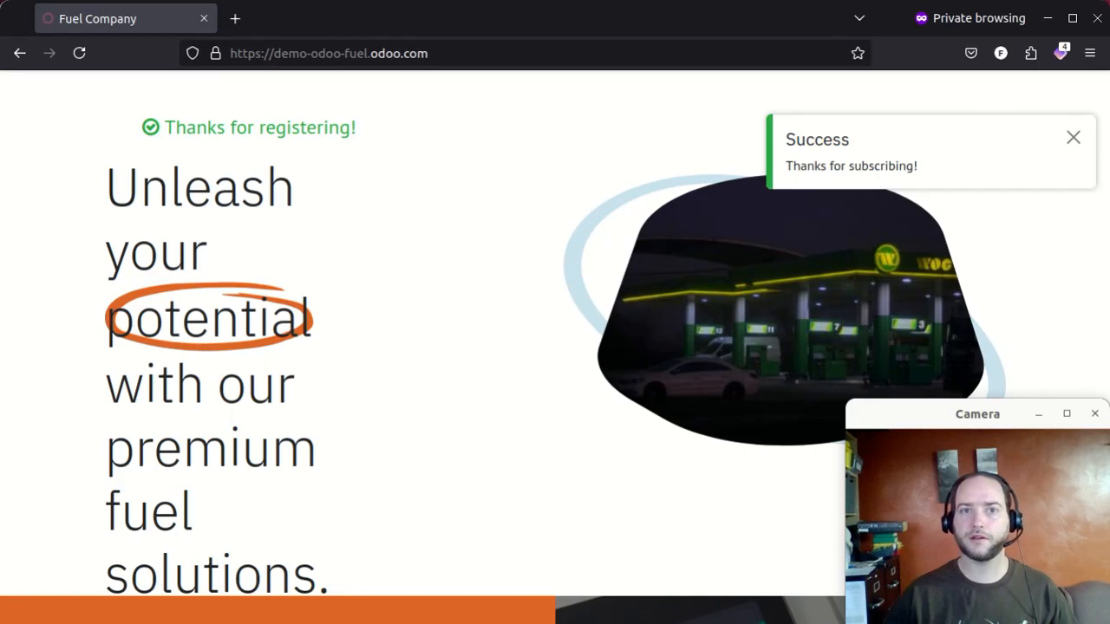
# - Open the copied View Invoice link in the private window and review the customer's invoice
pyautogui.click(503, 54)
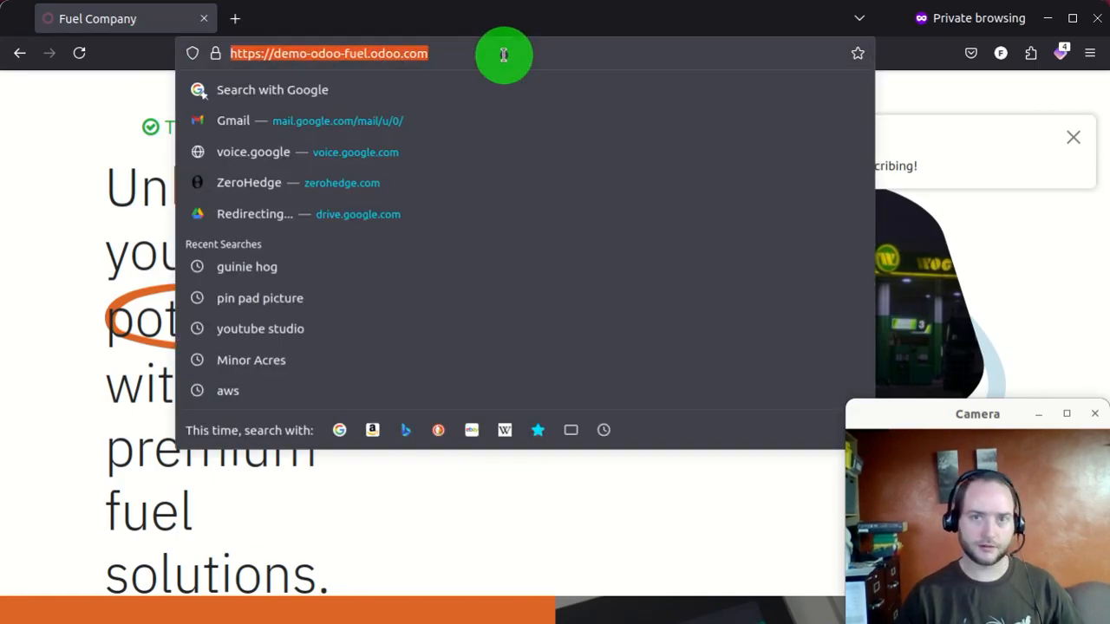
pyautogui.hotkey('ctrl', 'v')
pyautogui.press('Return')
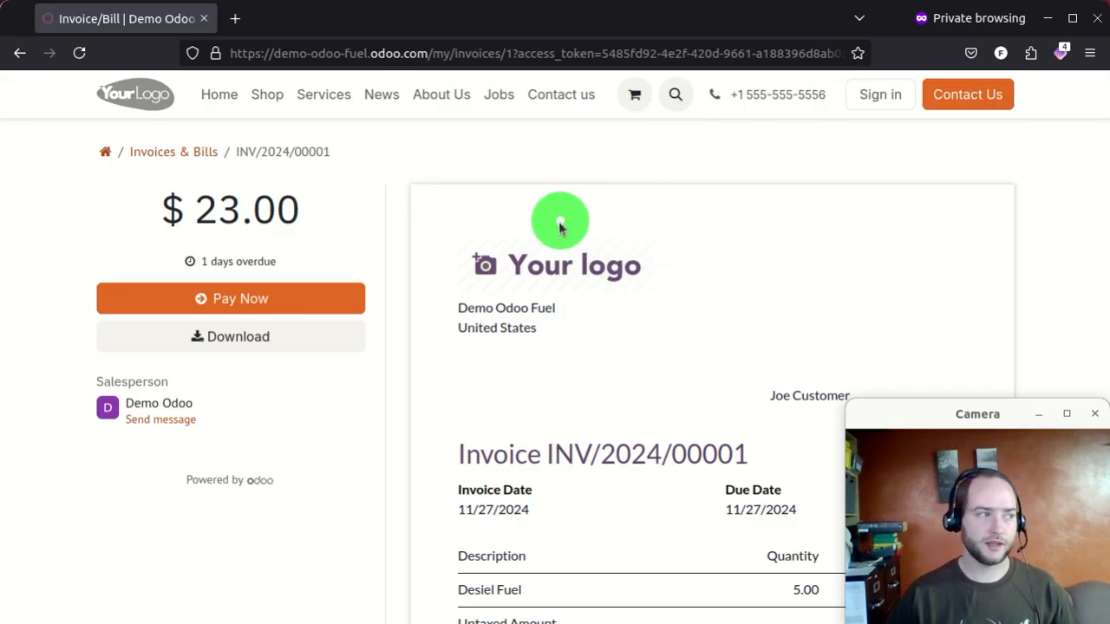
pyautogui.scroll(-8, 553, 230)
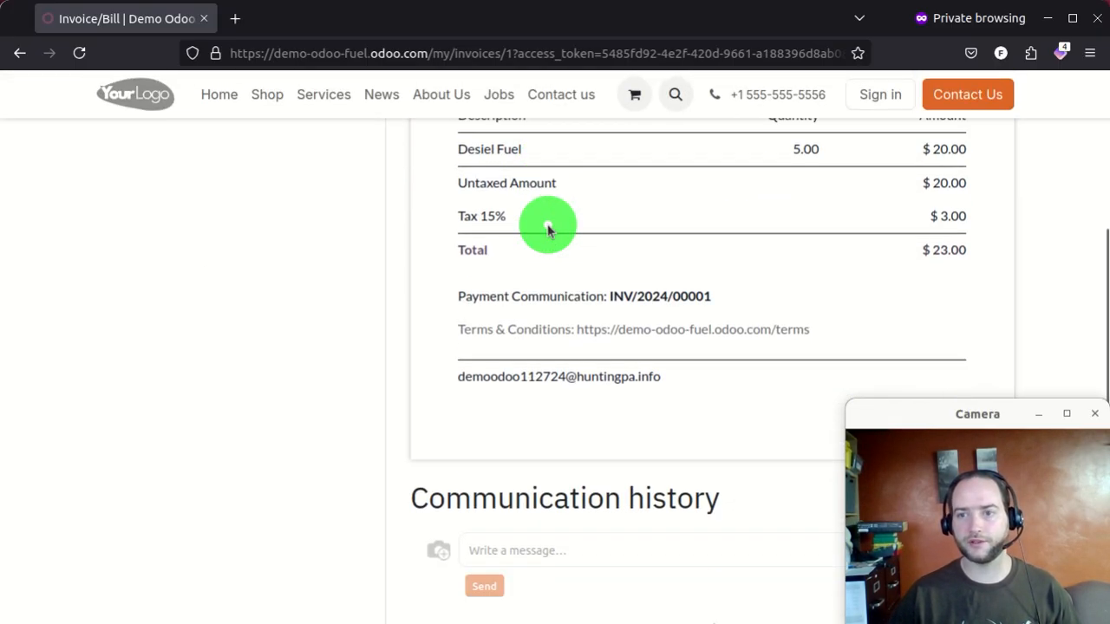
pyautogui.scroll(-3, 547, 227)
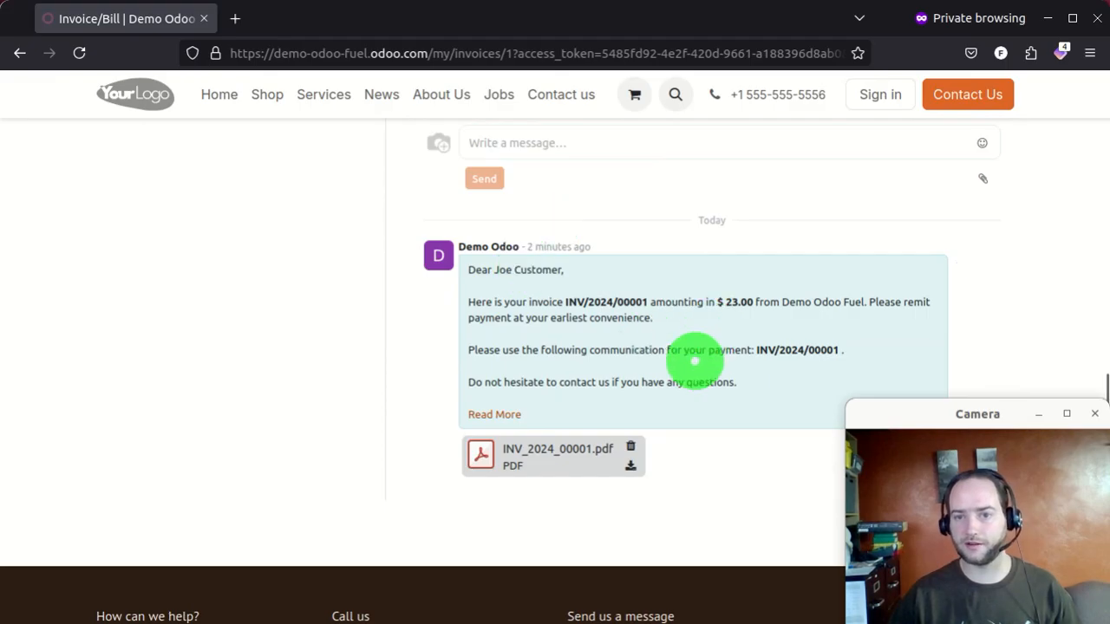
pyautogui.scroll(2, 513, 379)
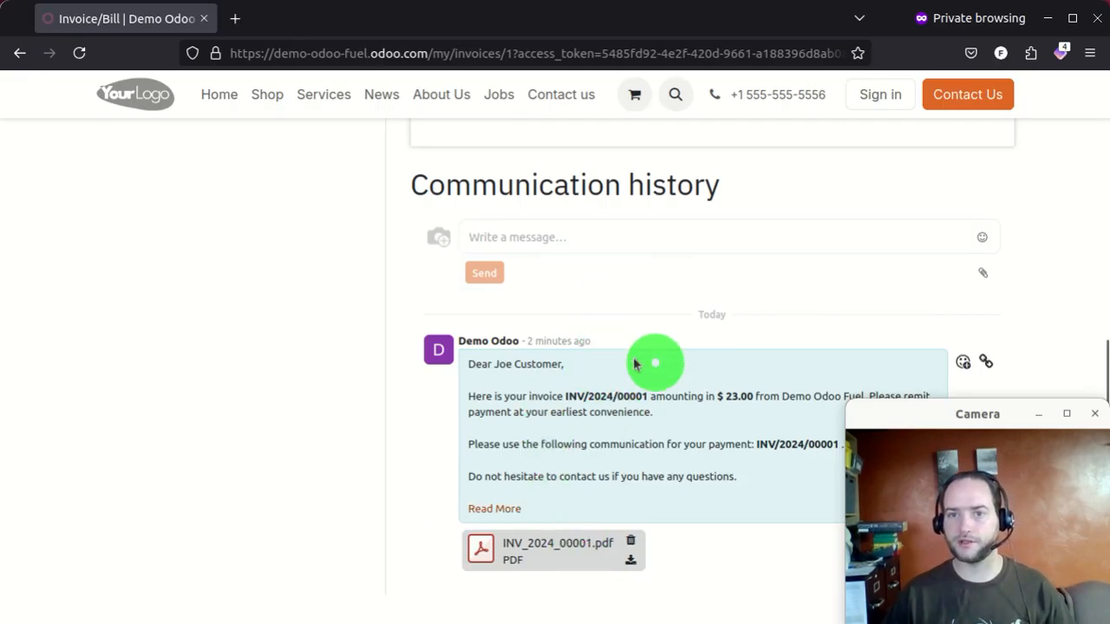
pyautogui.scroll(3, 628, 369)
pyautogui.scroll(12, 627, 369)
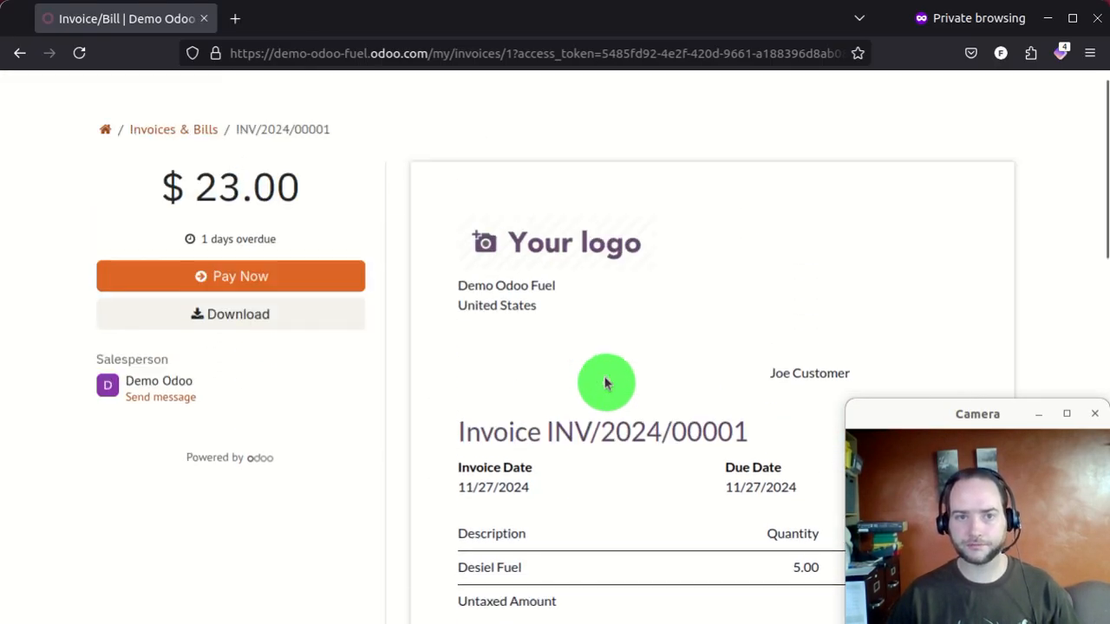
# - Try Pay Now, note 'No payment method available', close the prompt and move the window aside
pyautogui.click(218, 298)
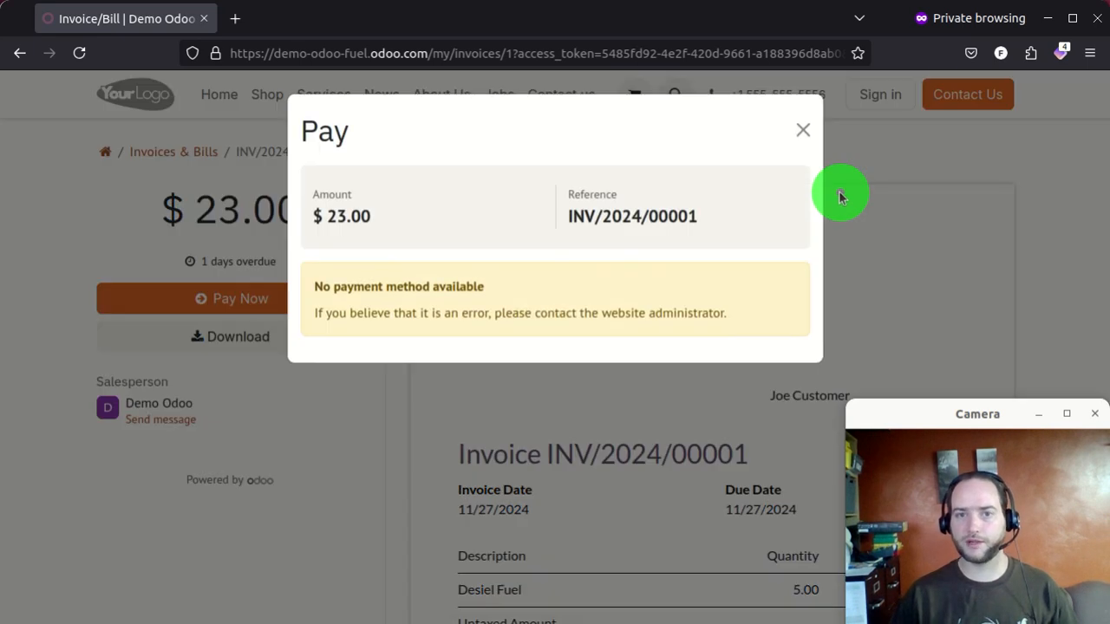
pyautogui.moveTo(310, 279); pyautogui.dragTo(515, 310)
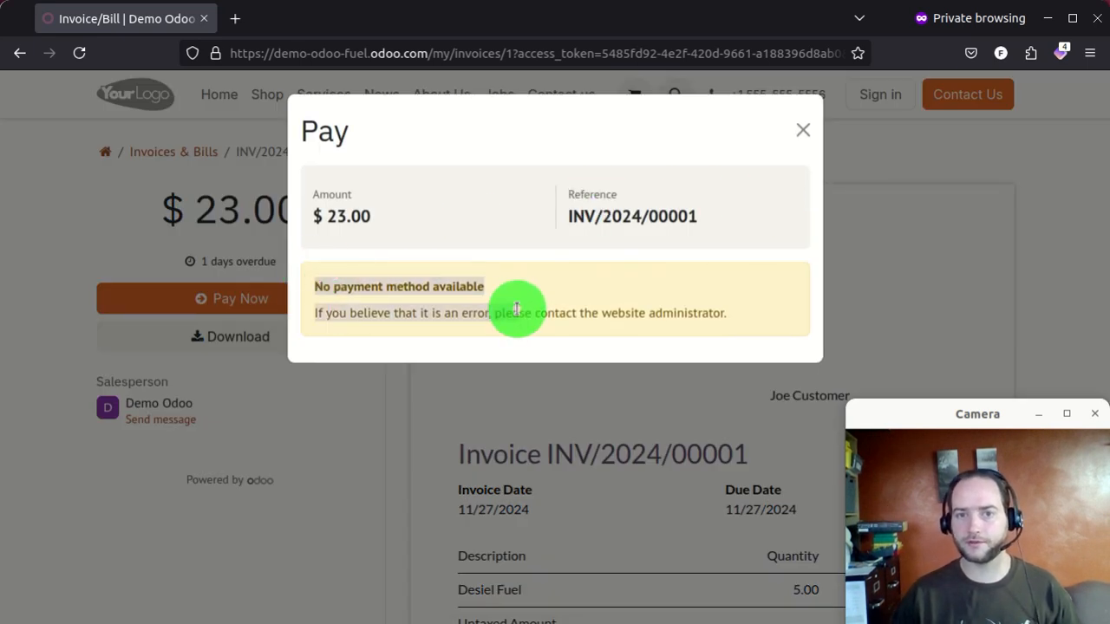
pyautogui.click(910, 209)
pyautogui.moveTo(710, 19); pyautogui.dragTo(468, 623)
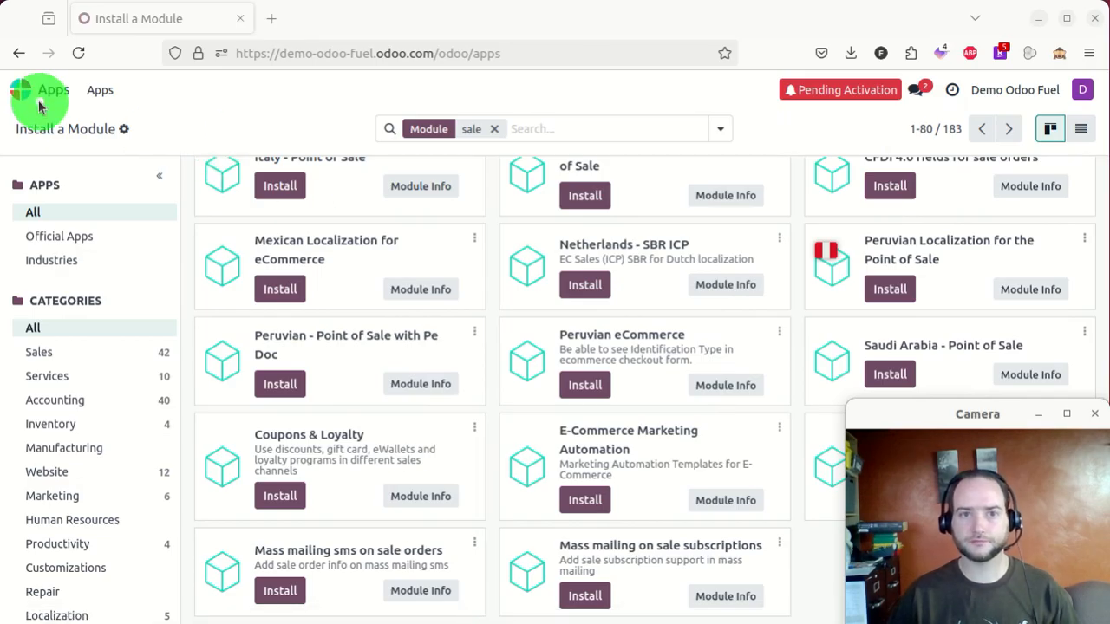
# - Replace the 'sale' module search with a search for 'payment'
pyautogui.click(506, 129)
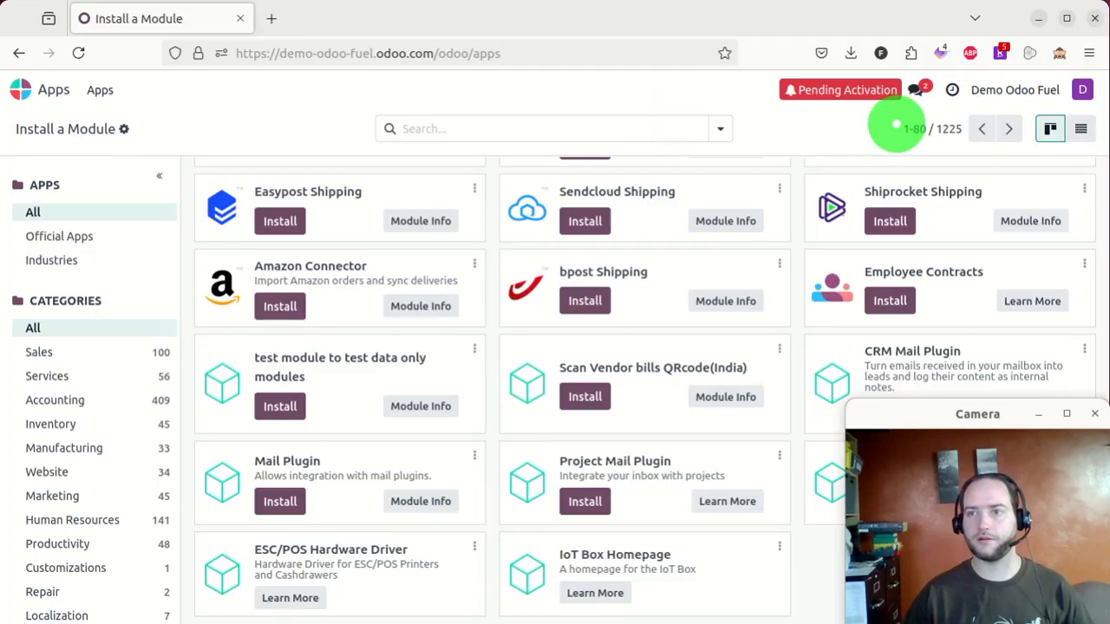
pyautogui.click(647, 130)
pyautogui.write('payme')
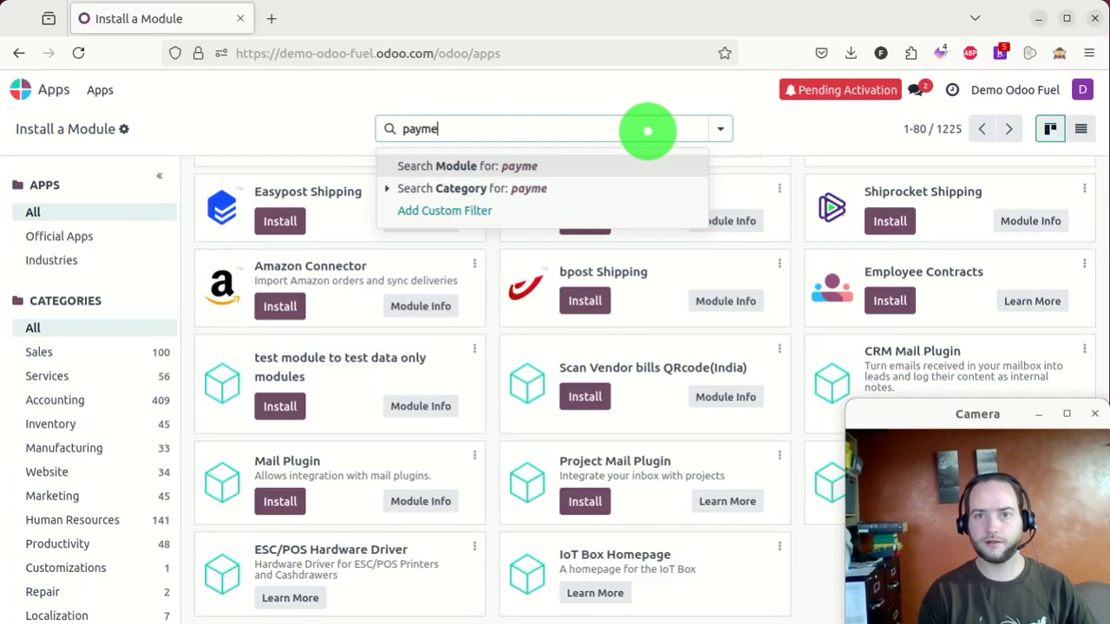
pyautogui.write('nt')
pyautogui.press('Return')
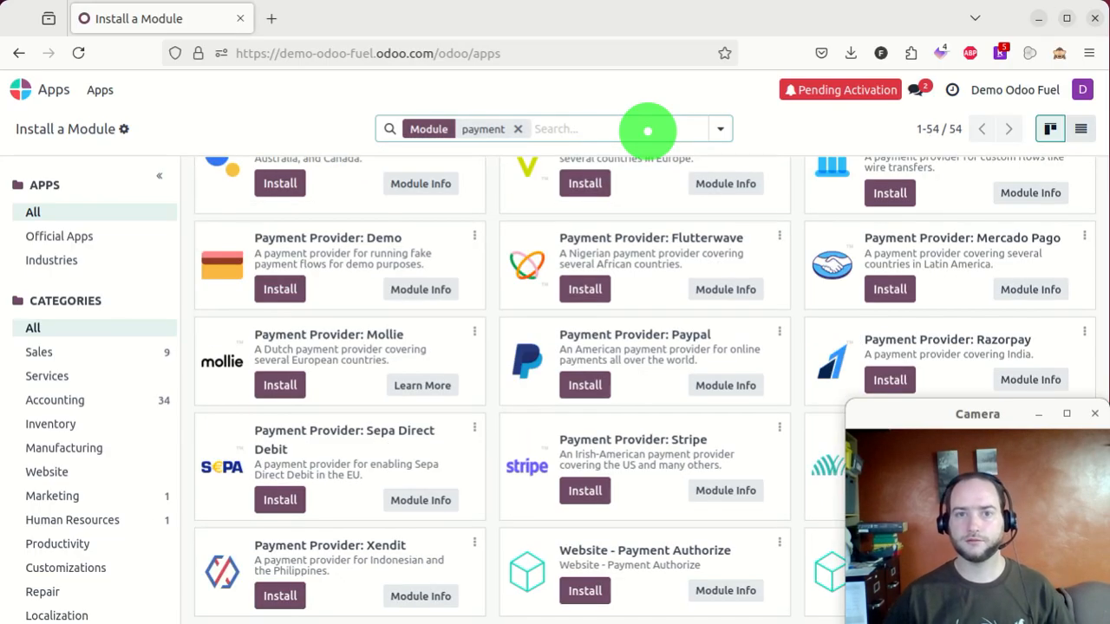
# - Show the payment modules as a list filtered to Not Installed, 46 results
pyautogui.click(1081, 128)
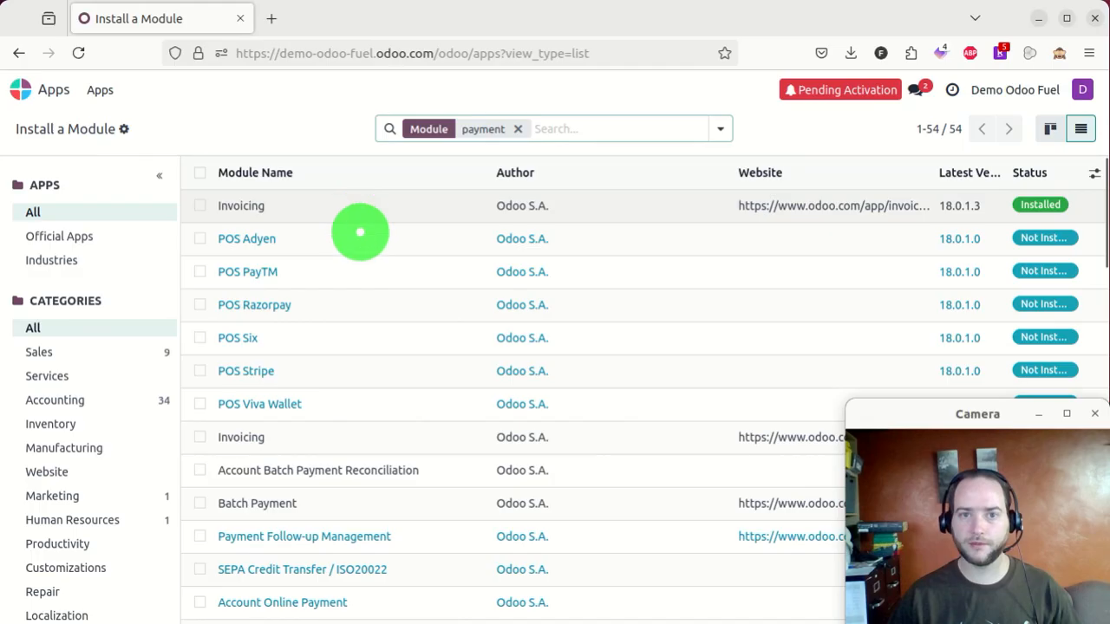
pyautogui.scroll(-5, 365, 314)
pyautogui.scroll(-6, 366, 315)
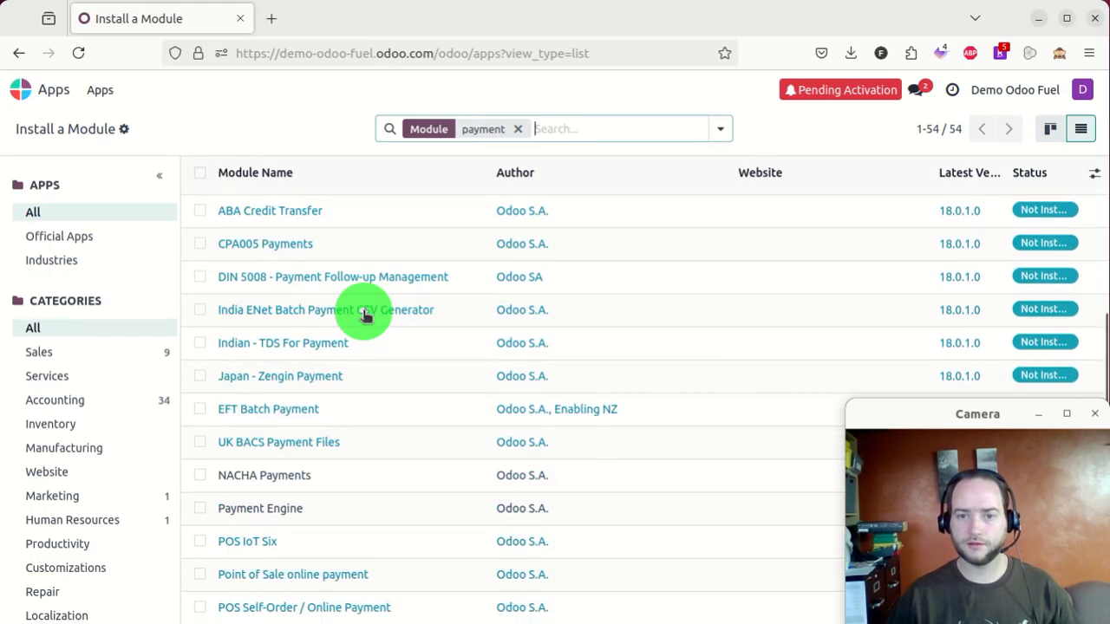
pyautogui.scroll(3, 402, 362)
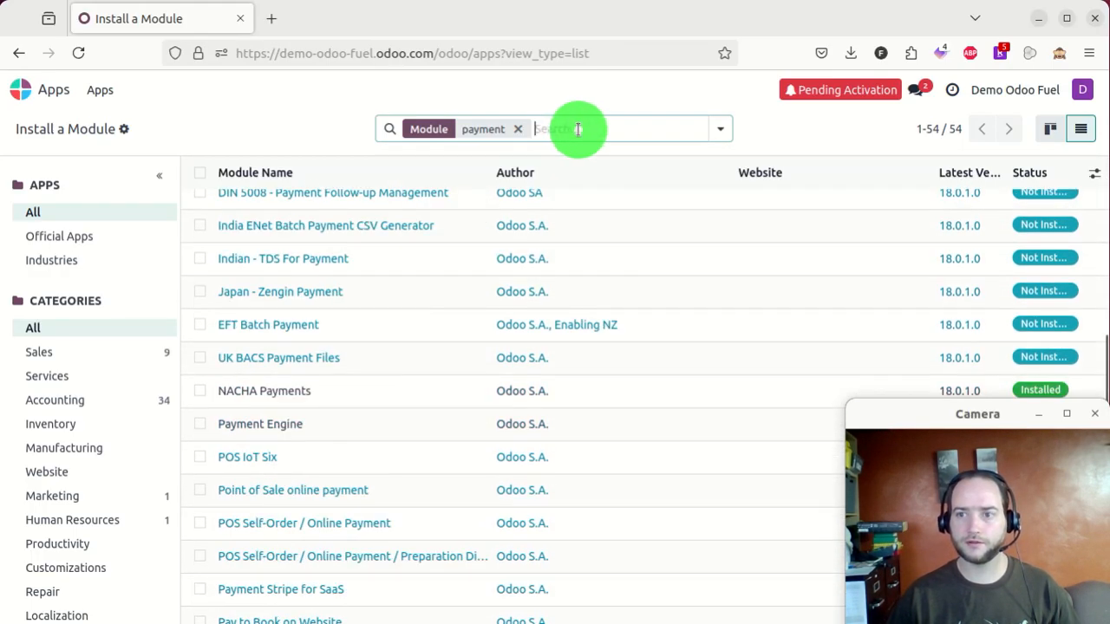
pyautogui.click(579, 130)
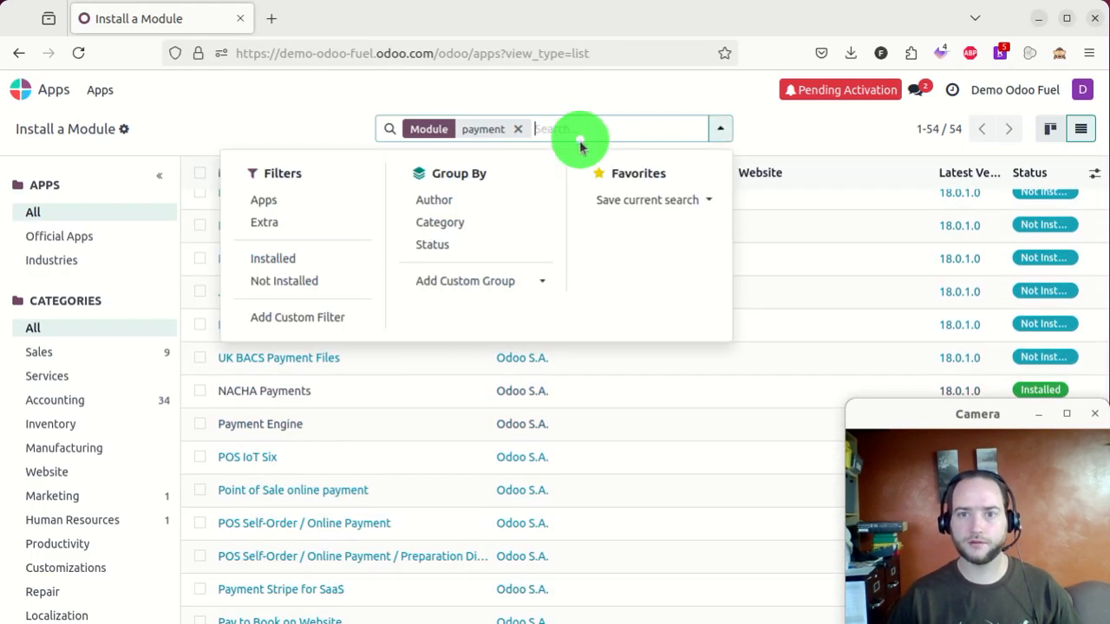
pyautogui.click(317, 280)
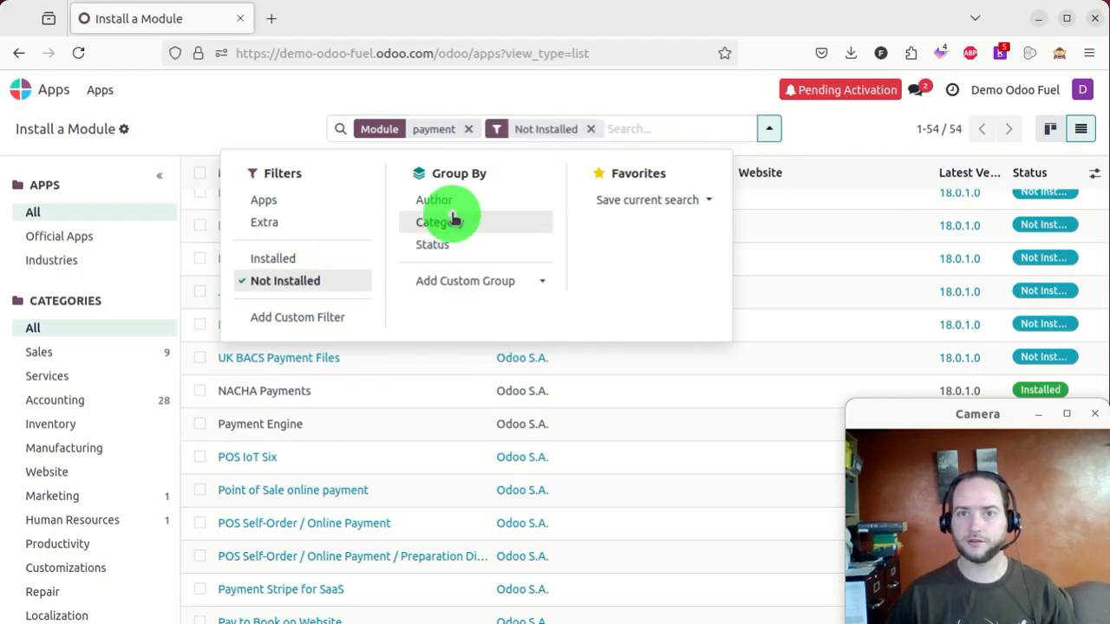
pyautogui.click(243, 97)
pyautogui.scroll(5, 334, 260)
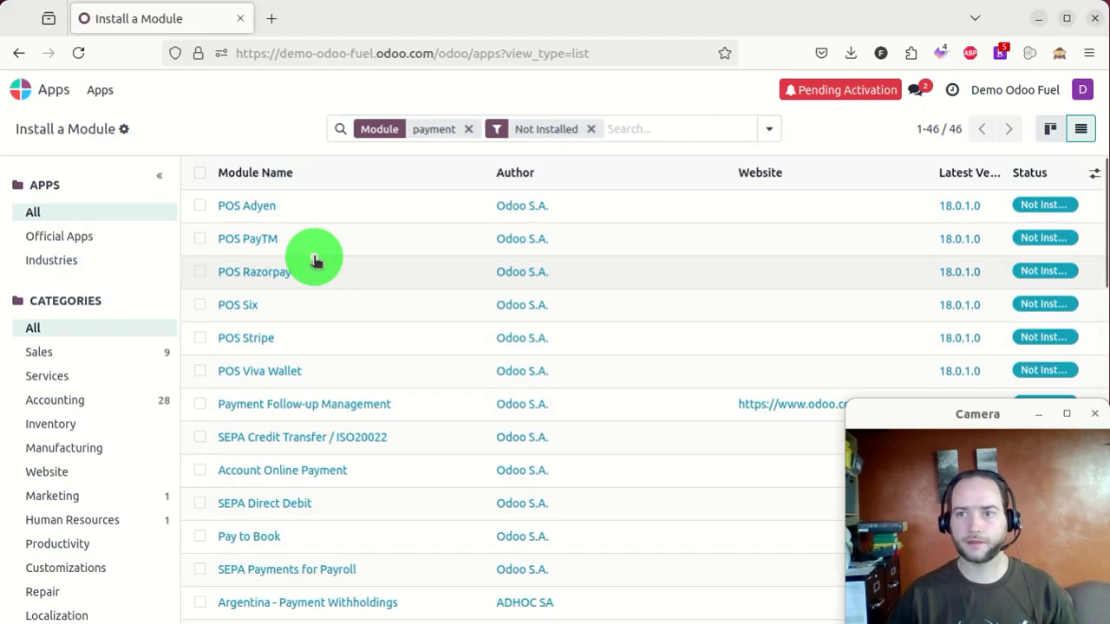
pyautogui.scroll(-5, 434, 322)
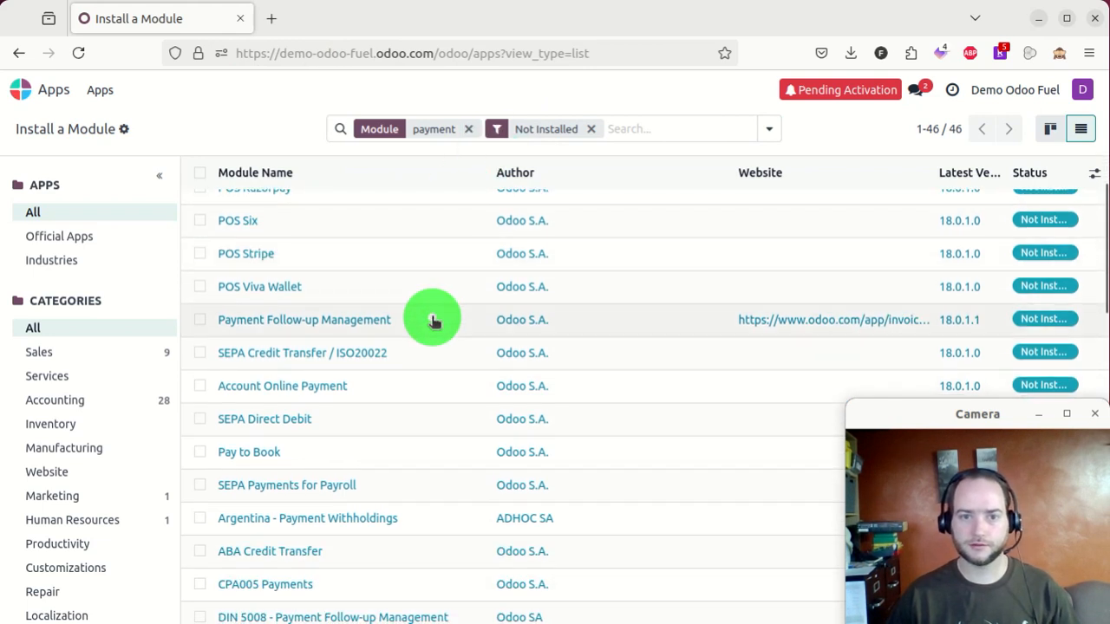
pyautogui.scroll(-5, 433, 322)
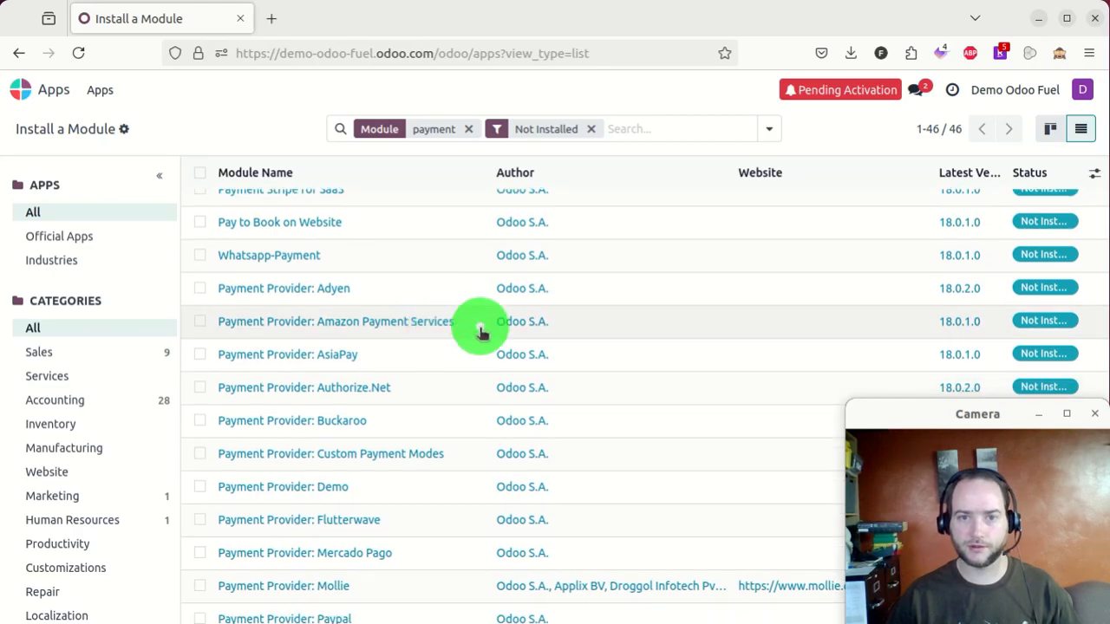
# - Tick the Authorize.Net, Stripe and Website - Payment Authorize modules
pyautogui.click(208, 387)
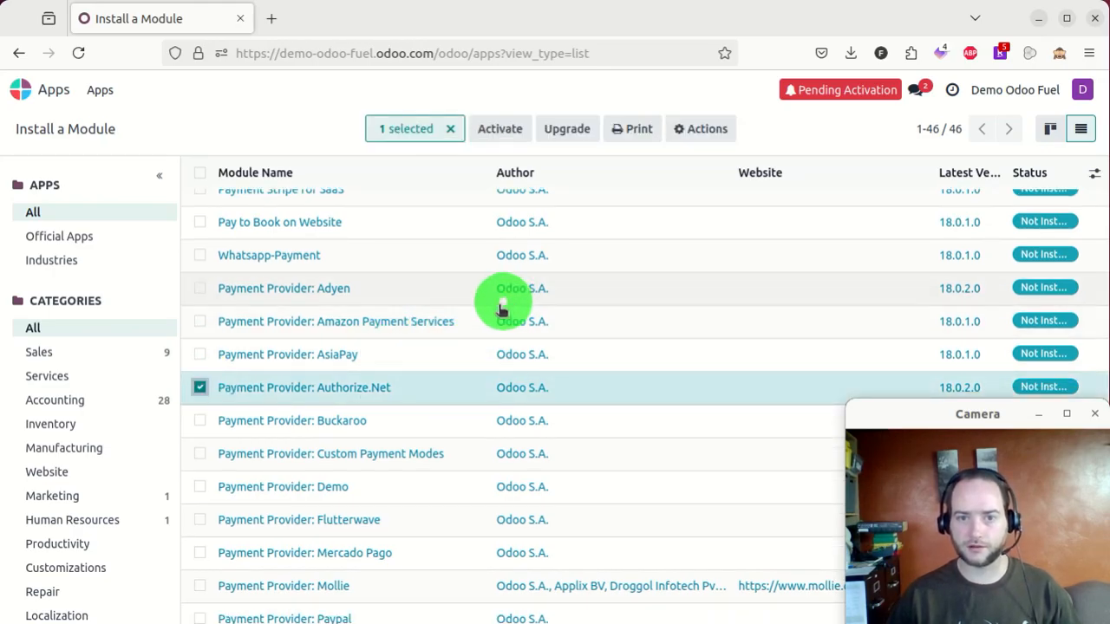
pyautogui.scroll(-1, 498, 307)
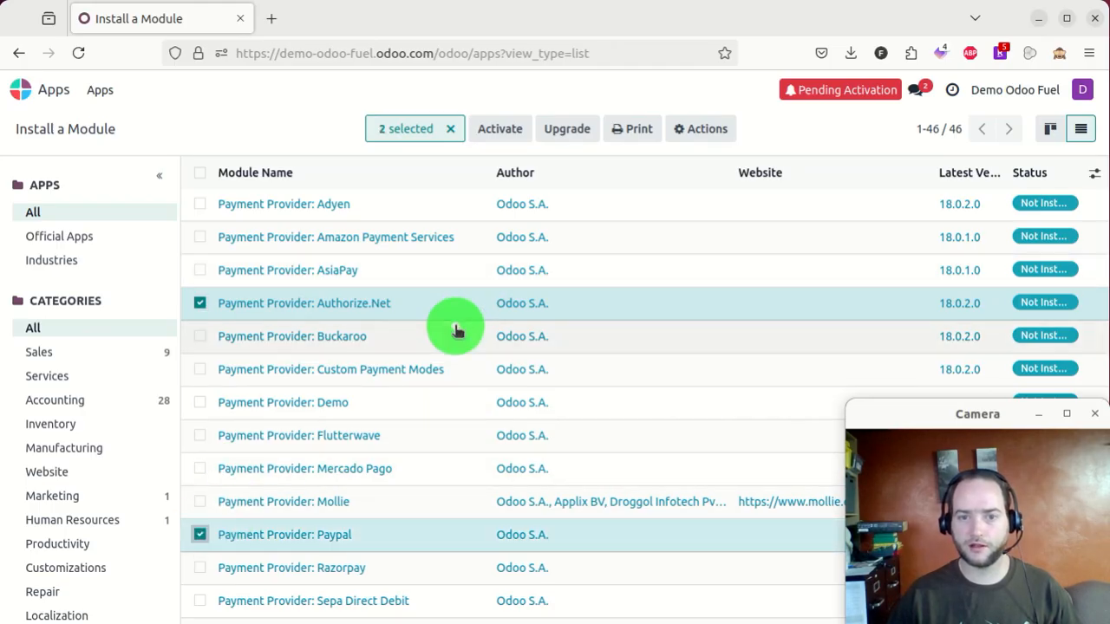
pyautogui.scroll(-2, 457, 330)
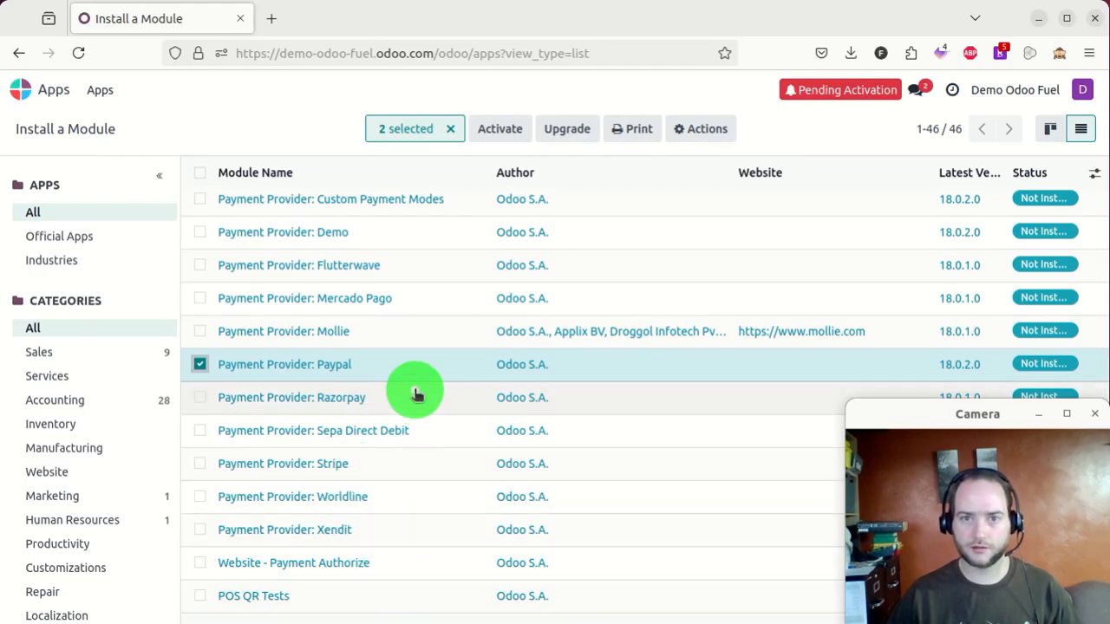
pyautogui.scroll(1, 413, 389)
pyautogui.scroll(3, 419, 380)
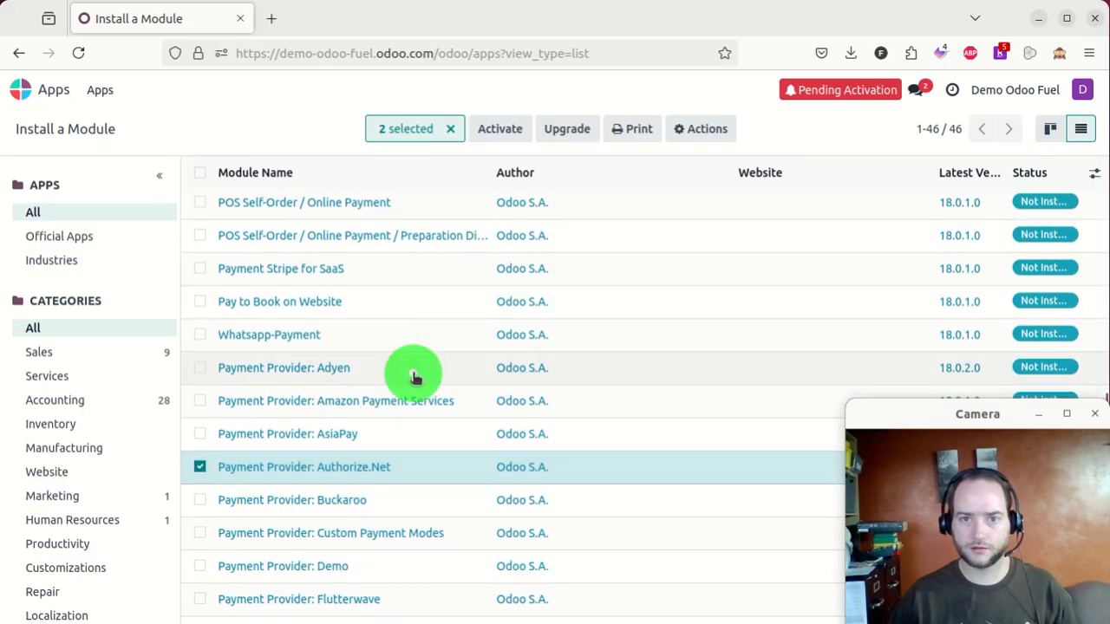
pyautogui.scroll(-1, 419, 378)
pyautogui.scroll(-2, 440, 389)
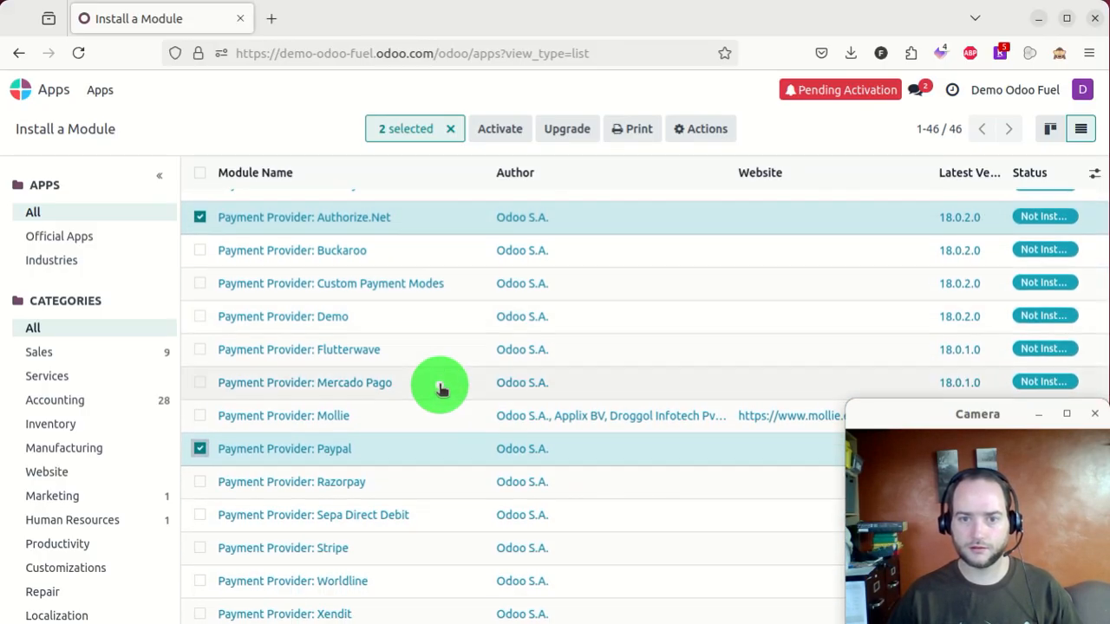
pyautogui.scroll(-1, 440, 389)
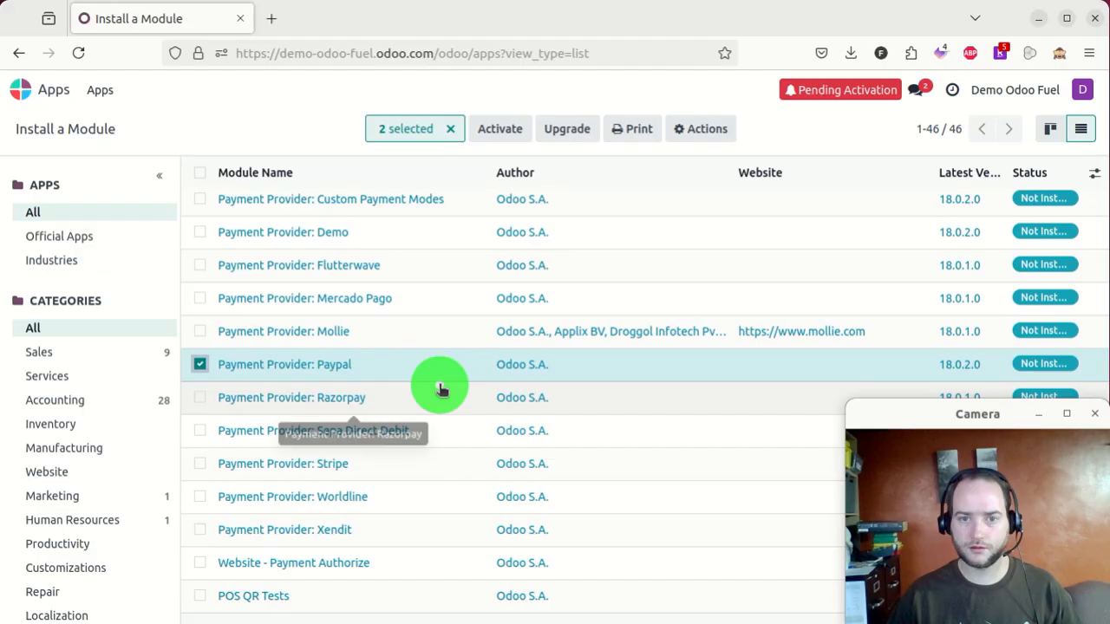
pyautogui.click(199, 463)
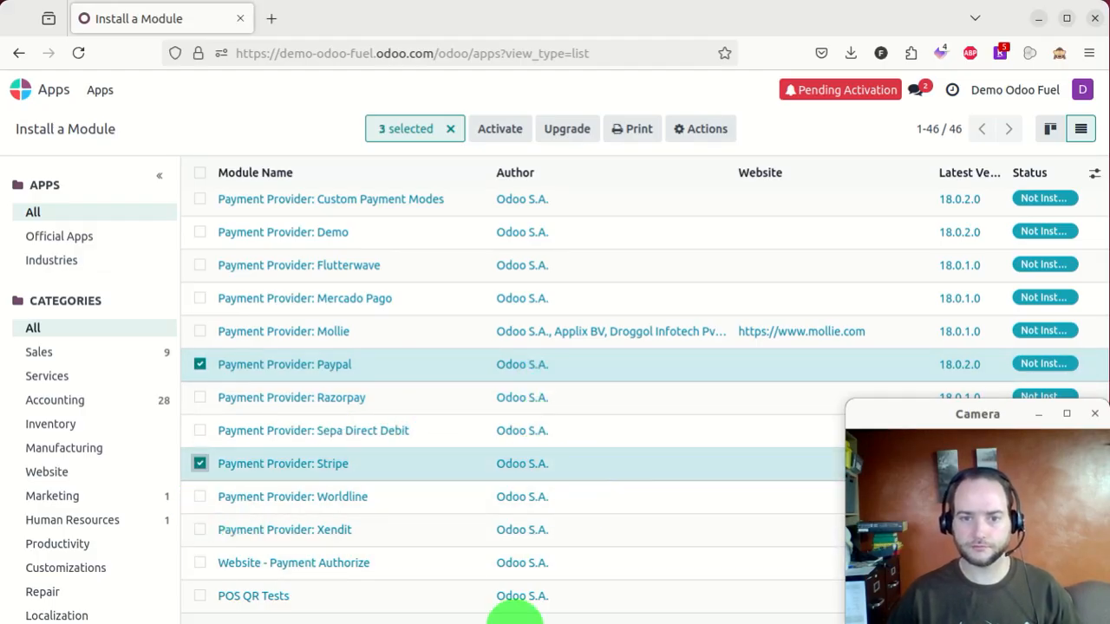
pyautogui.click(200, 562)
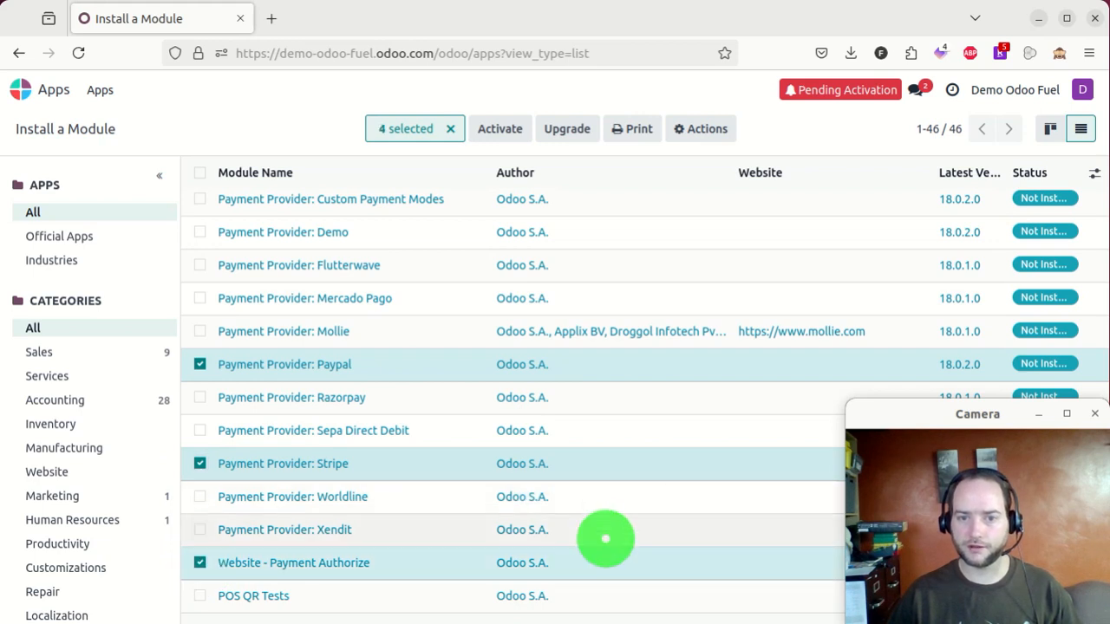
# - Tick the Account Online Payment module and reload the page with F5
pyautogui.scroll(1, 481, 542)
pyautogui.scroll(6, 481, 542)
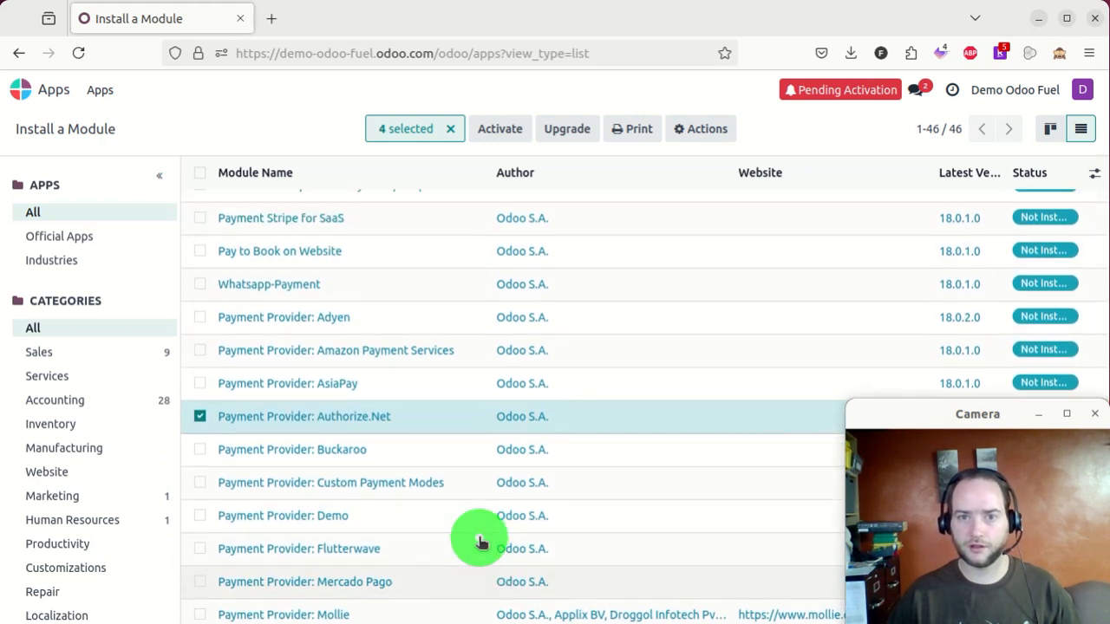
pyautogui.scroll(5, 482, 542)
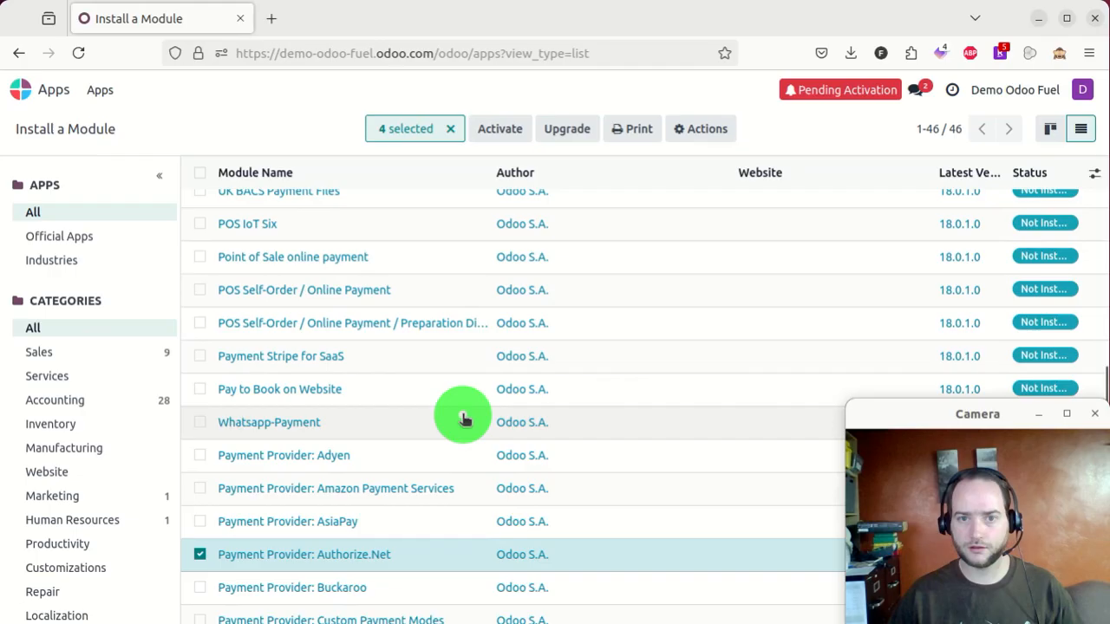
pyautogui.scroll(8, 465, 405)
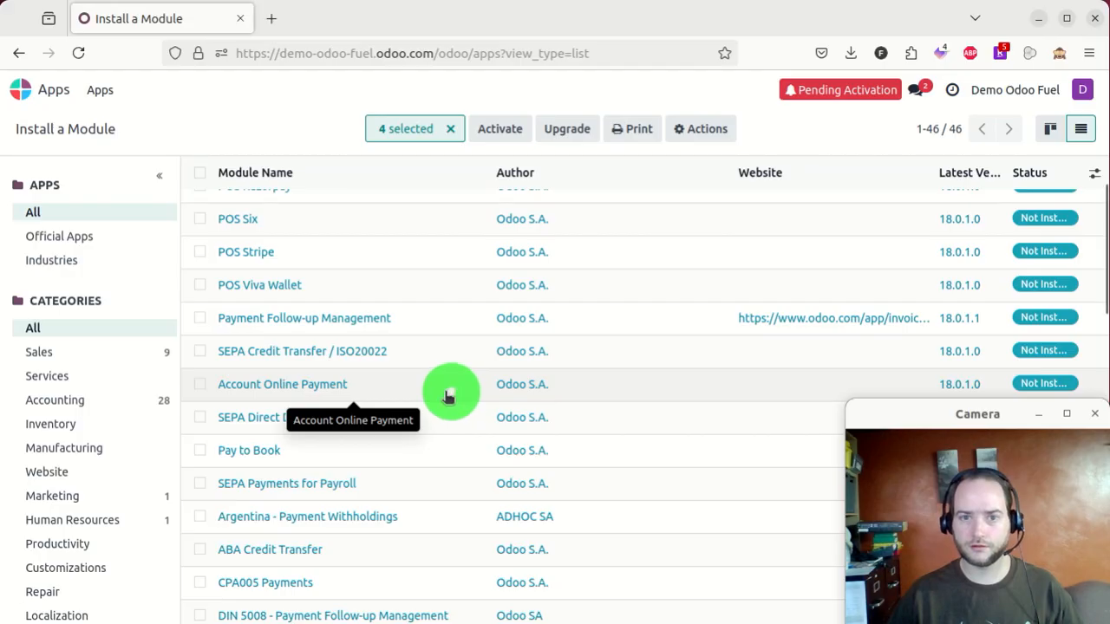
pyautogui.click(200, 384)
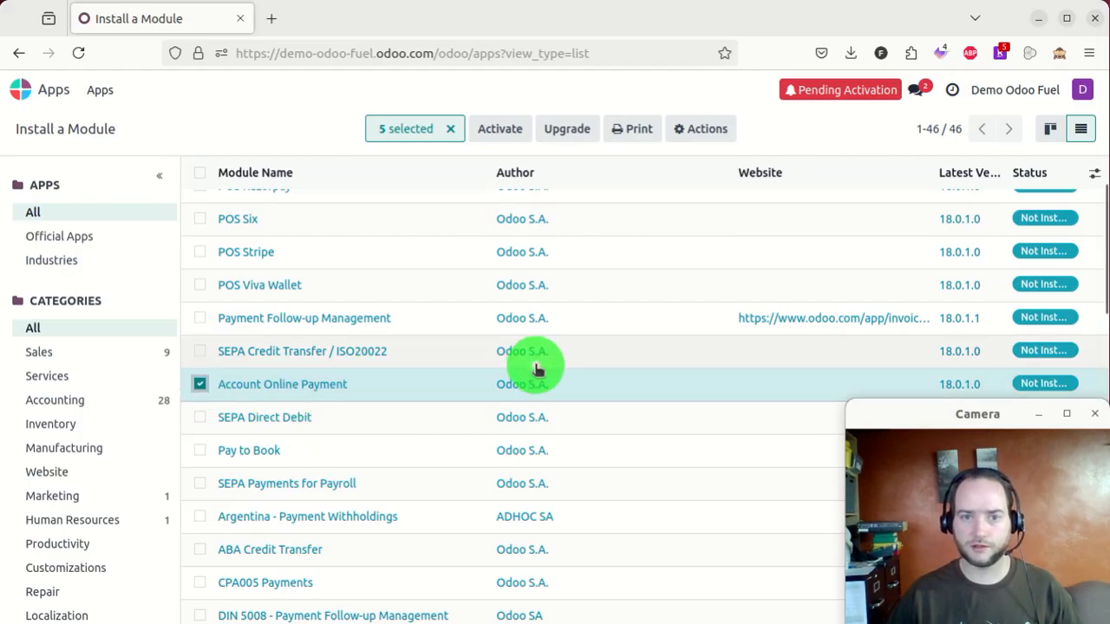
pyautogui.scroll(3, 434, 421)
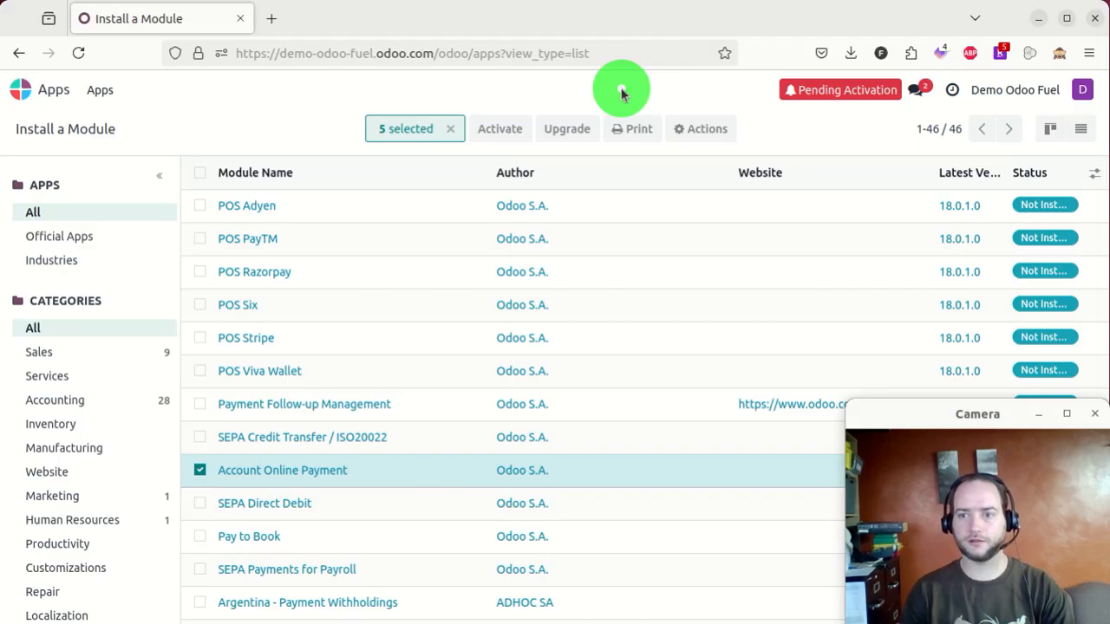
pyautogui.press('F5')
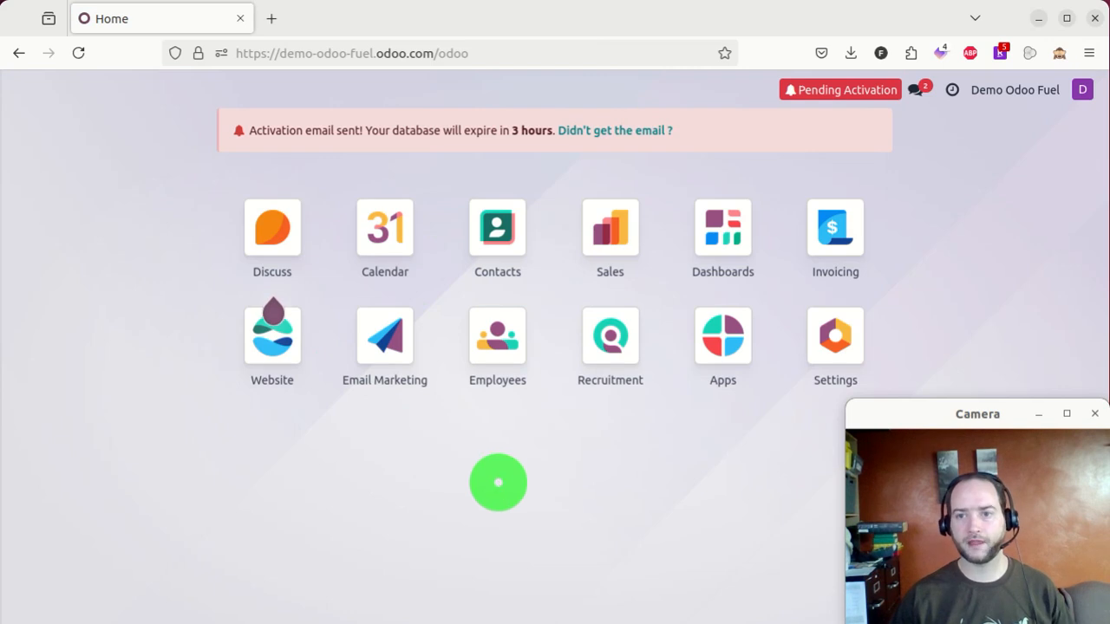
pyautogui.click(830, 334)
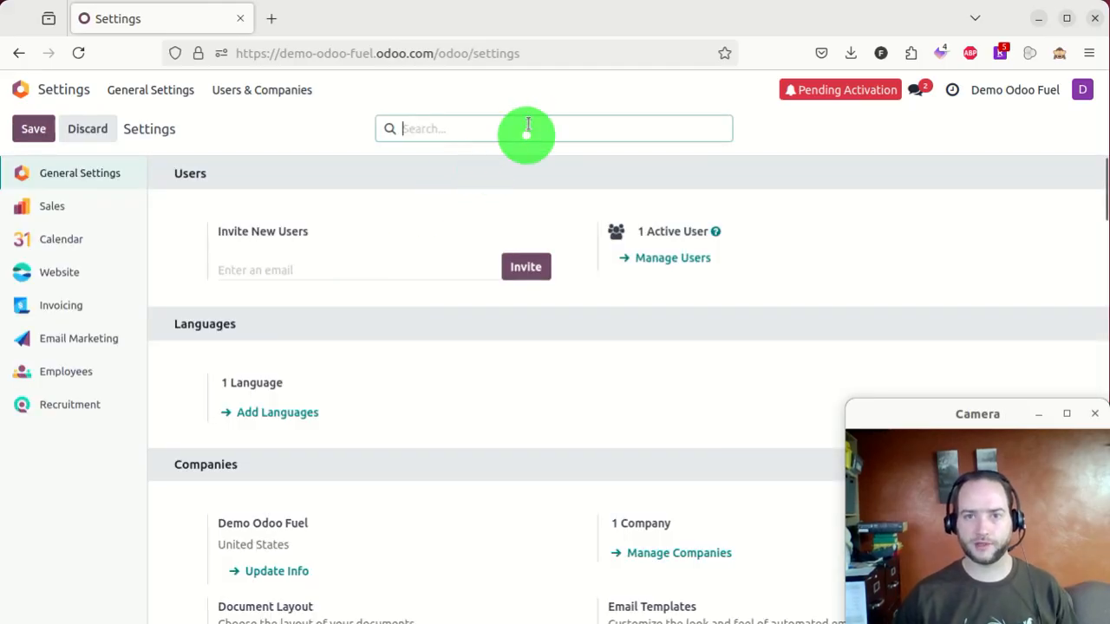
pyautogui.write('payment')
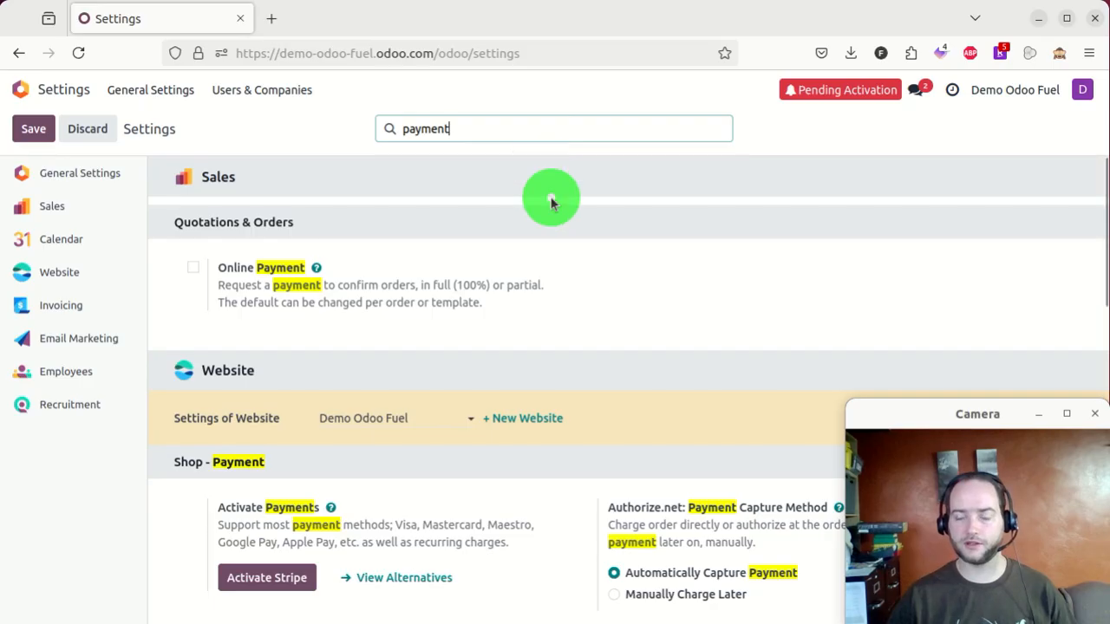
pyautogui.scroll(-2, 560, 226)
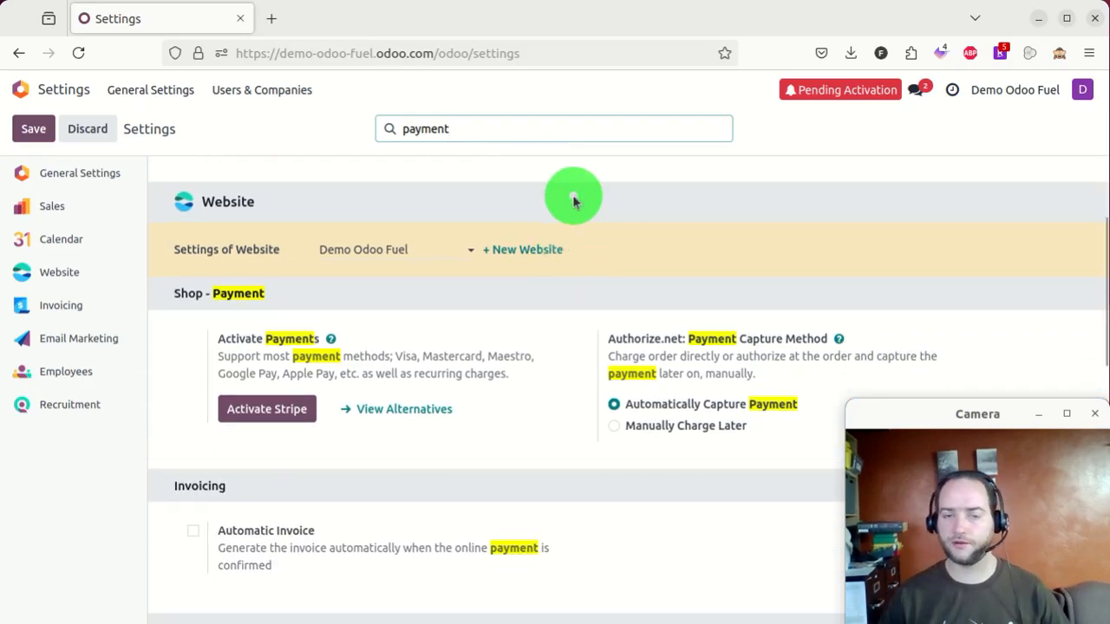
pyautogui.scroll(-1, 572, 180)
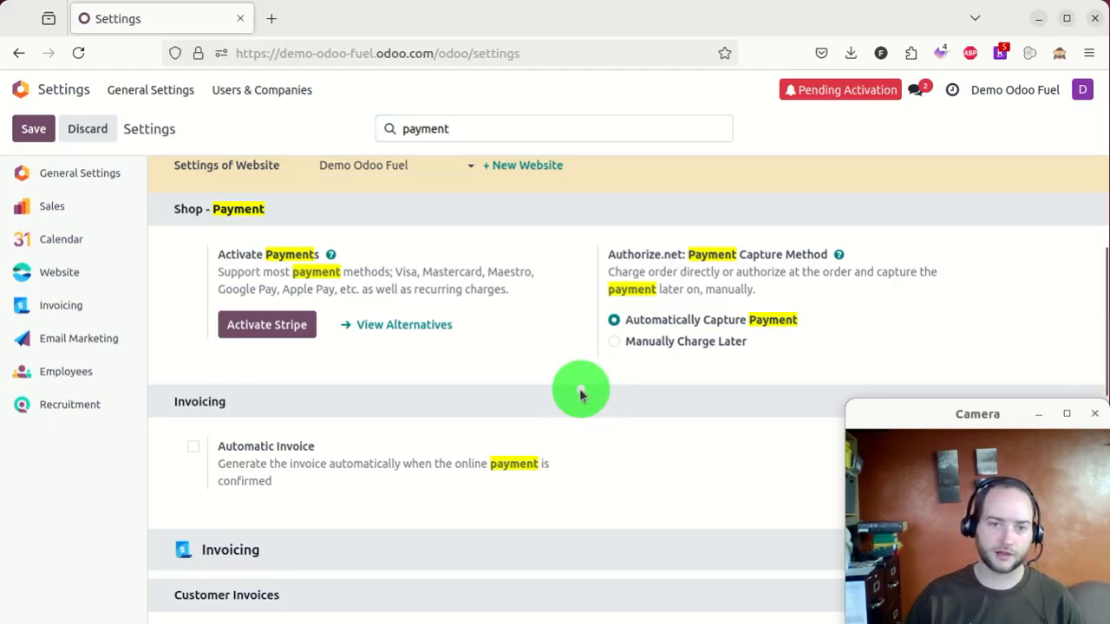
pyautogui.scroll(-8, 580, 394)
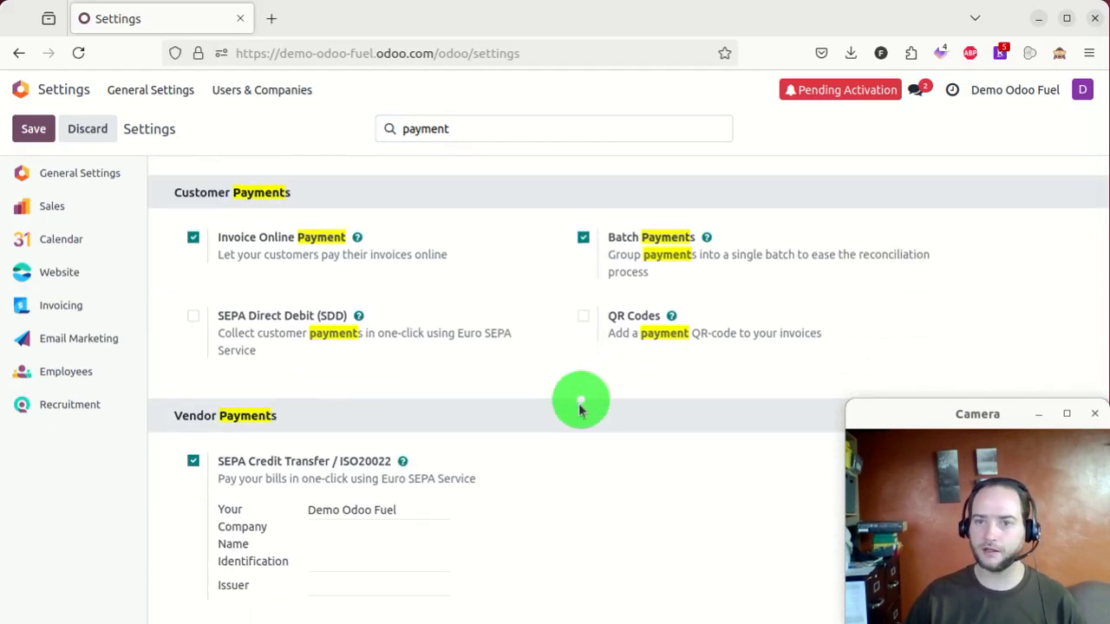
pyautogui.scroll(11, 558, 446)
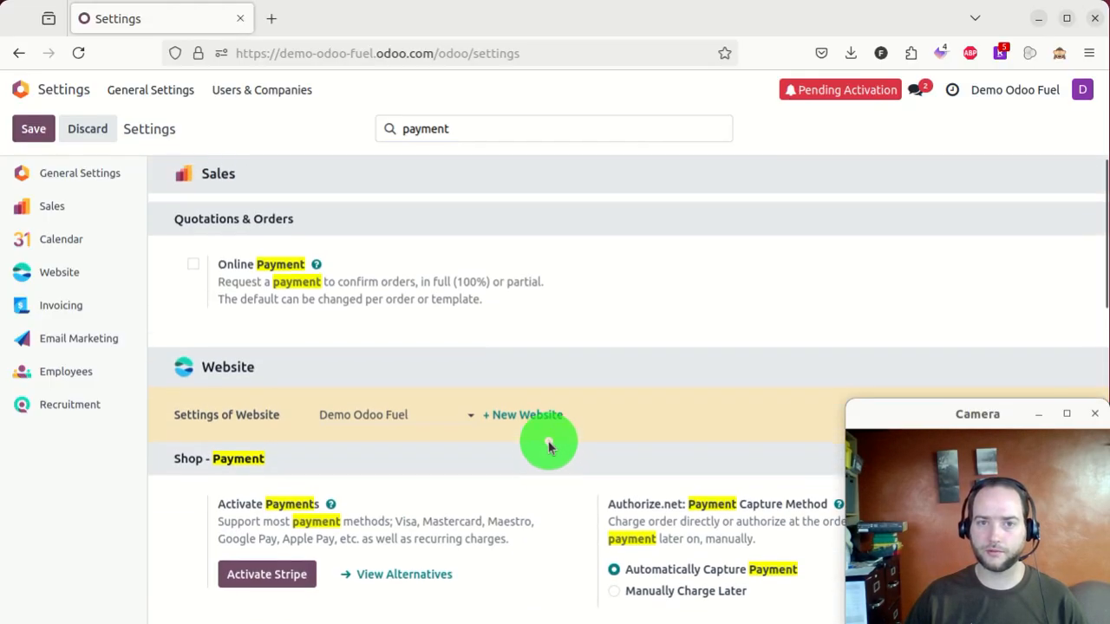
pyautogui.scroll(-1, 372, 477)
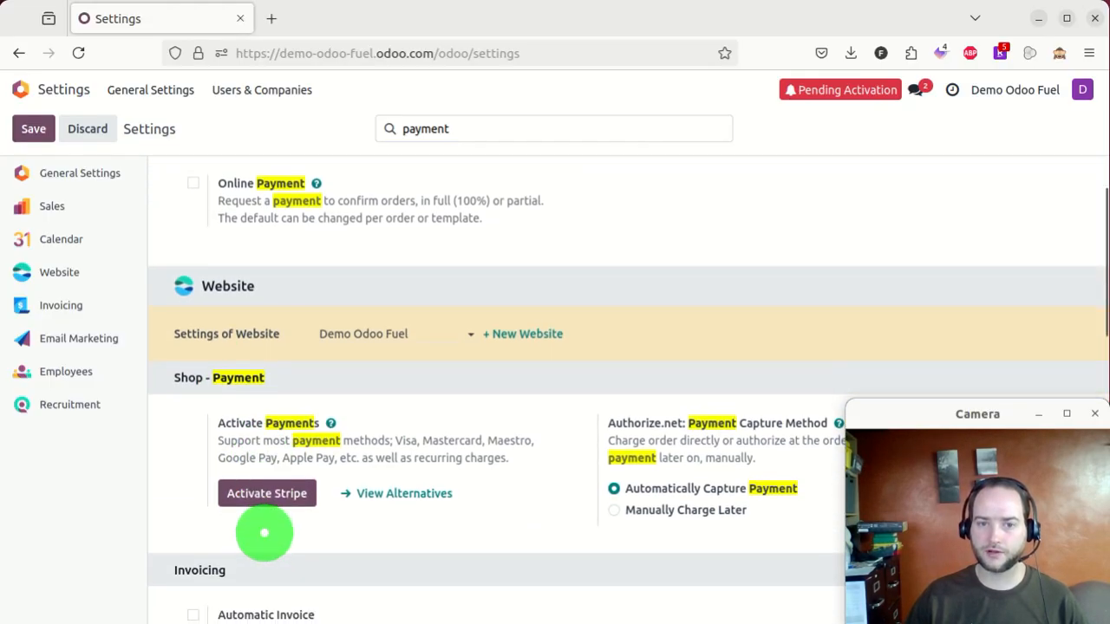
# - Install the Wire Transfer provider, then search Settings for 'pay' and reopen the payment providers list
pyautogui.click(382, 493)
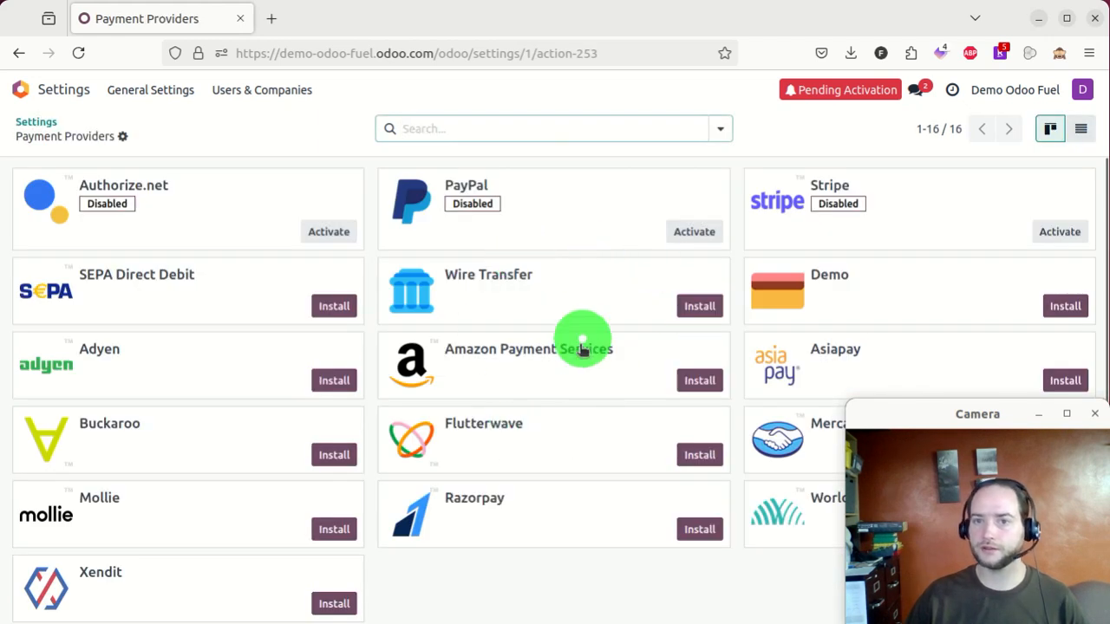
pyautogui.click(703, 298)
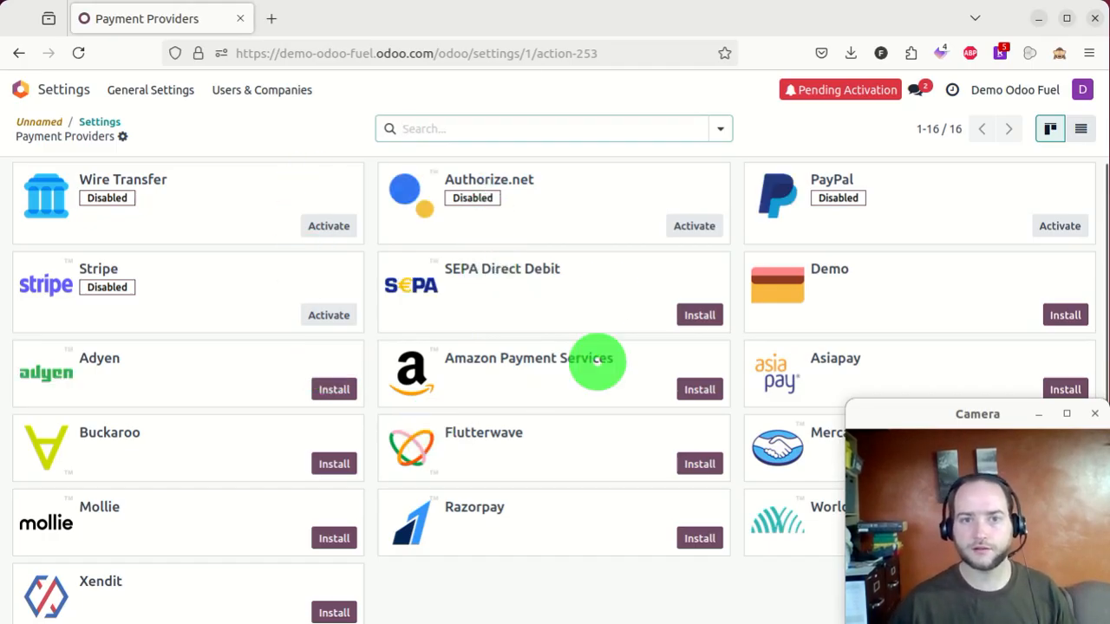
pyautogui.click(92, 123)
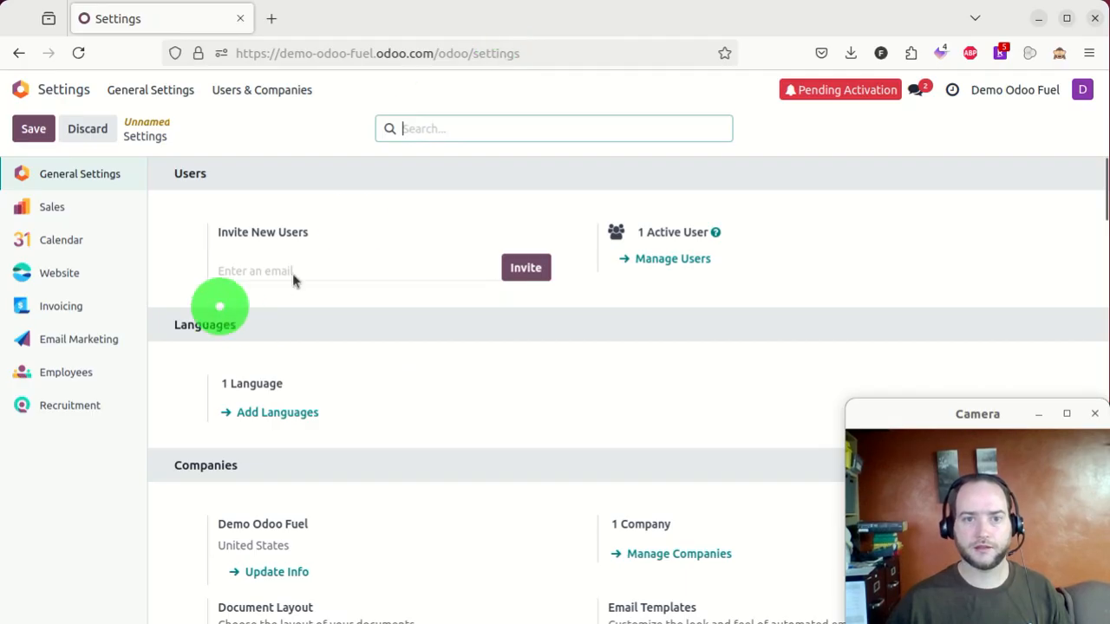
pyautogui.scroll(-10, 367, 203)
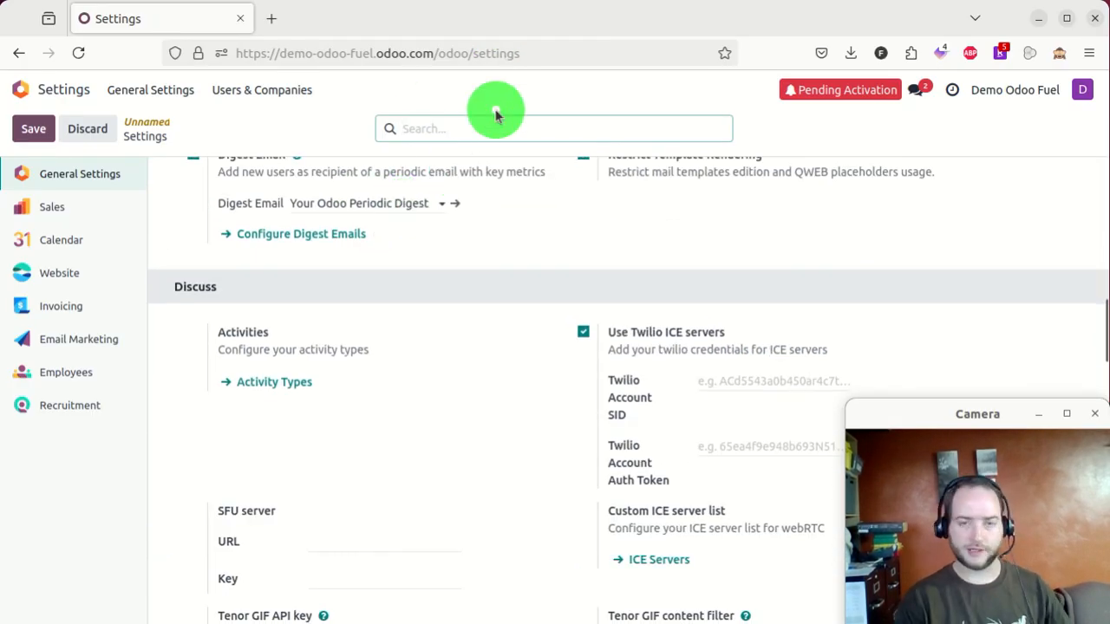
pyautogui.click(496, 114)
pyautogui.write('pay')
pyautogui.scroll(-2, 526, 513)
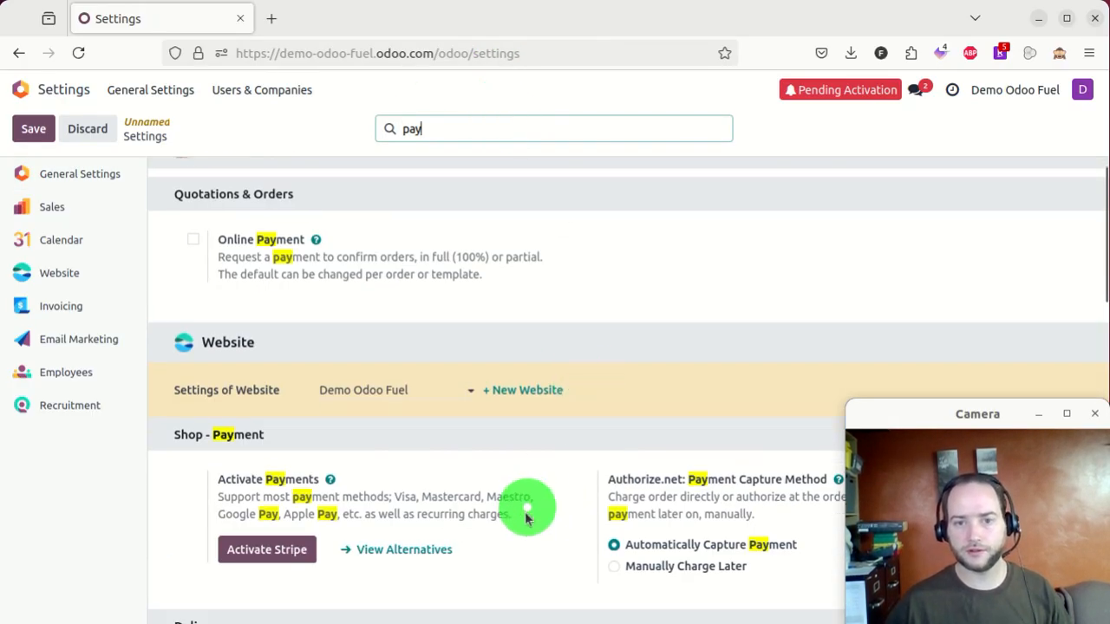
pyautogui.click(418, 482)
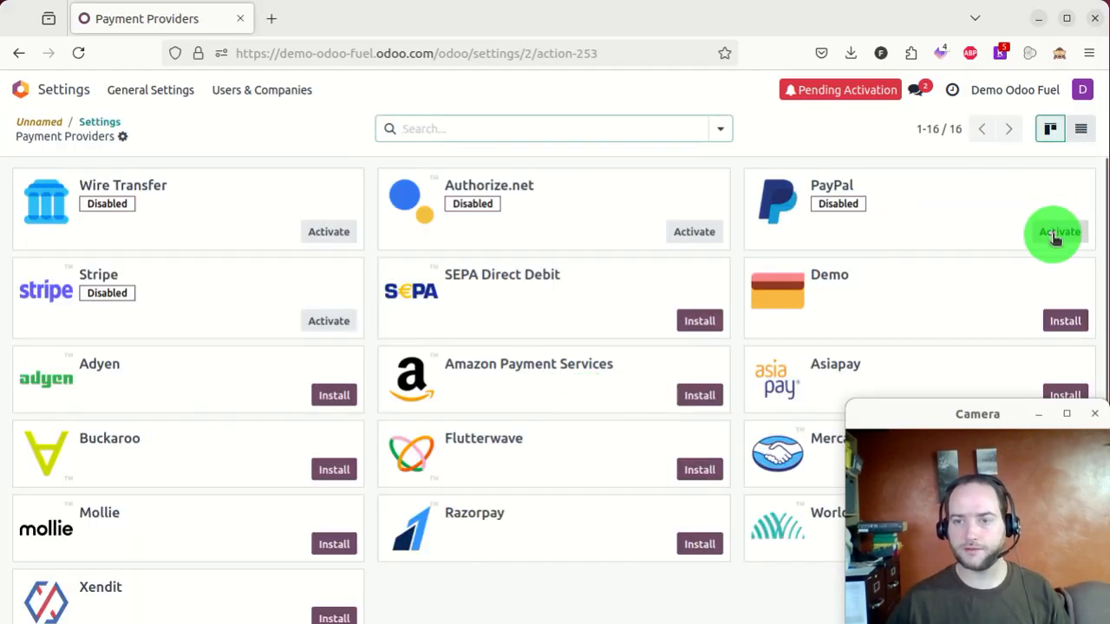
pyautogui.click(1053, 235)
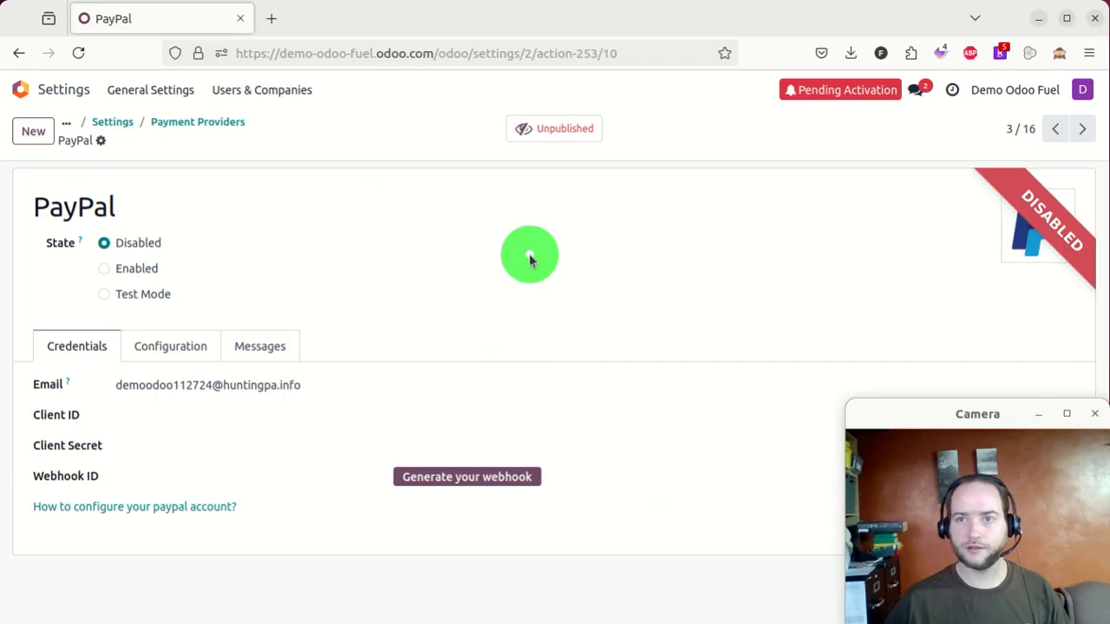
pyautogui.click(128, 269)
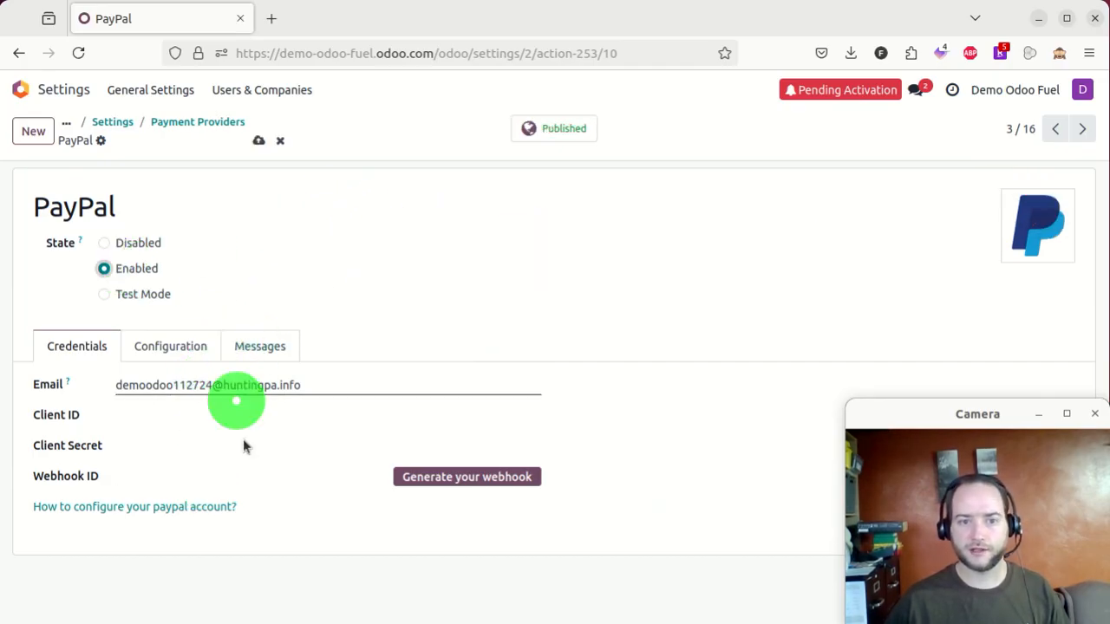
pyautogui.click(258, 141)
pyautogui.click(208, 455)
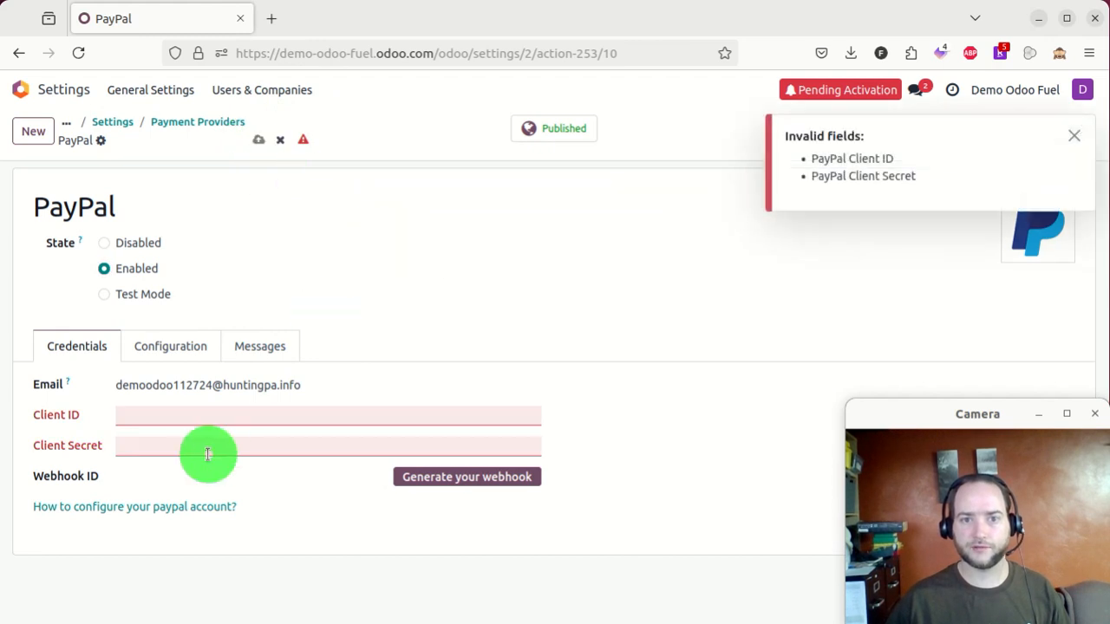
pyautogui.click(189, 121)
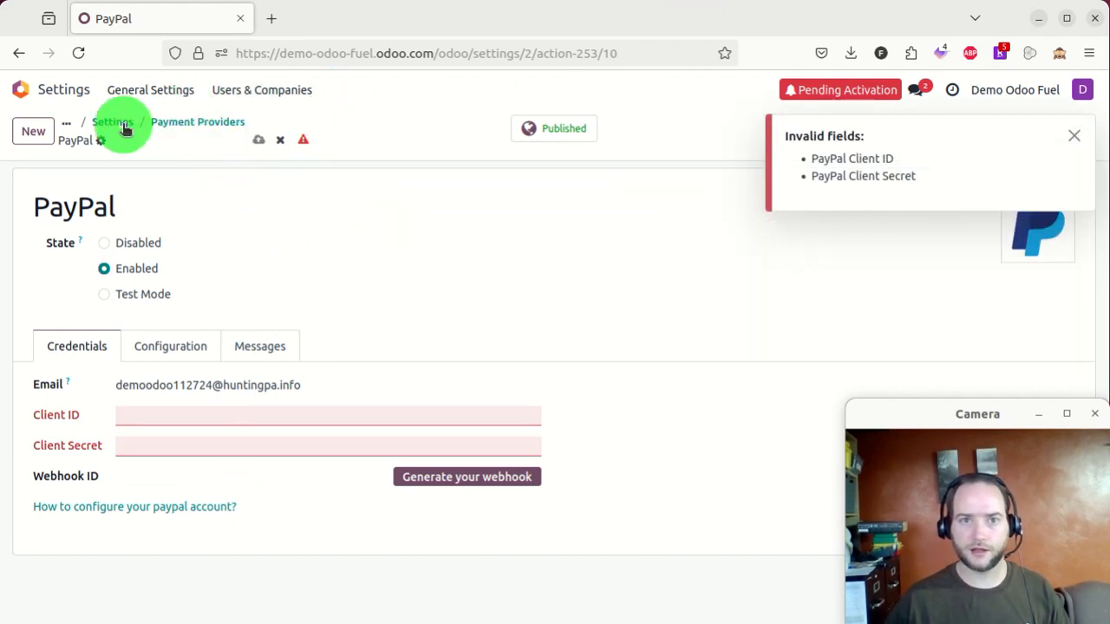
pyautogui.click(217, 123)
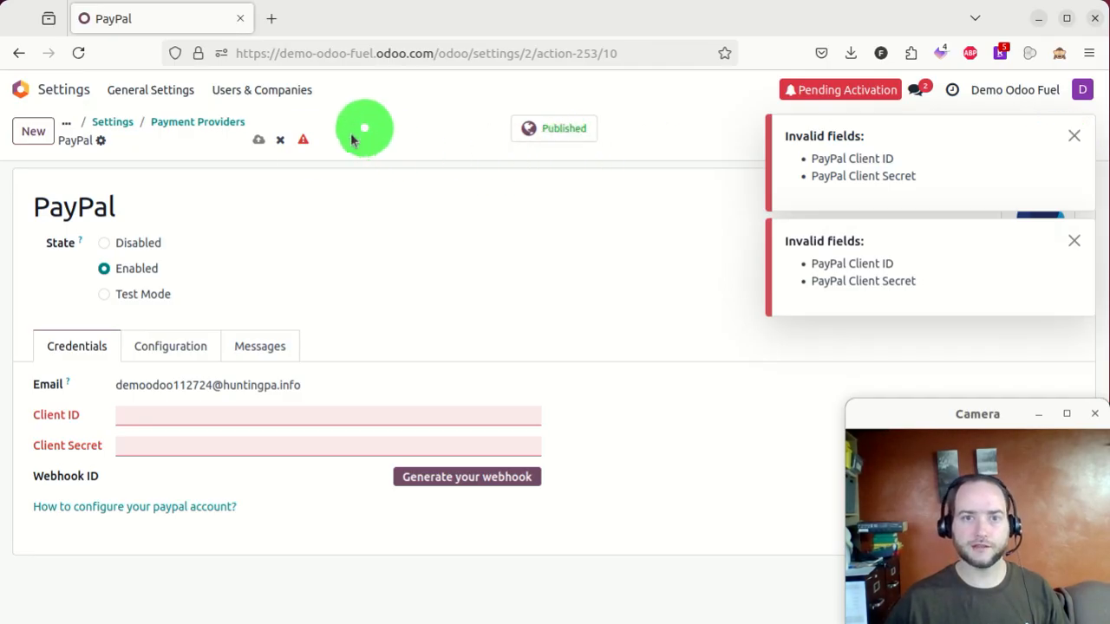
pyautogui.click(280, 140)
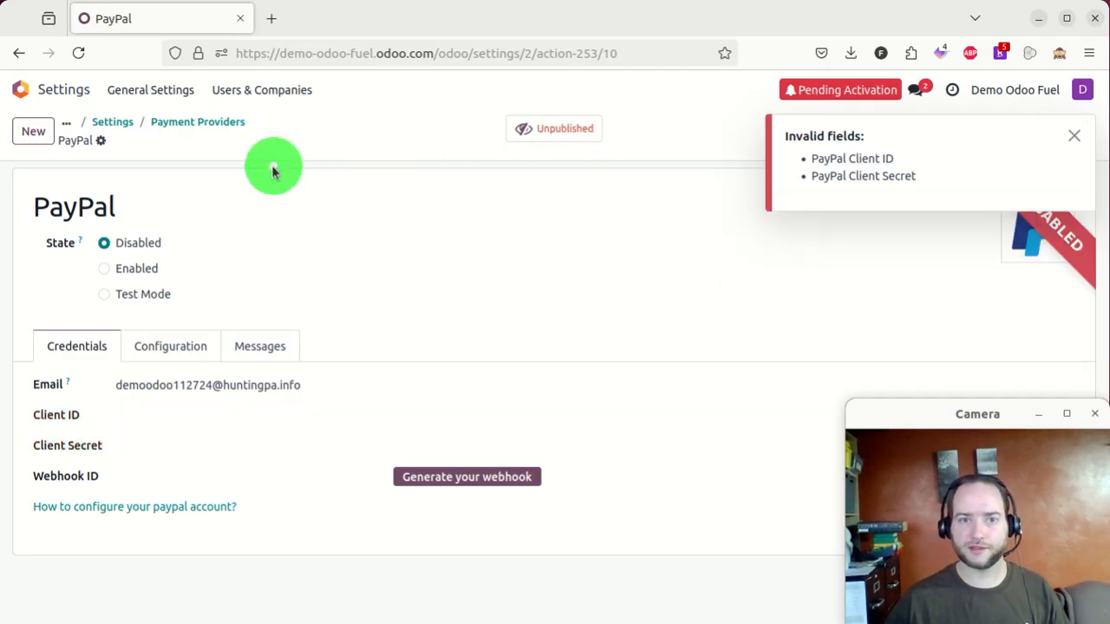
pyautogui.click(194, 124)
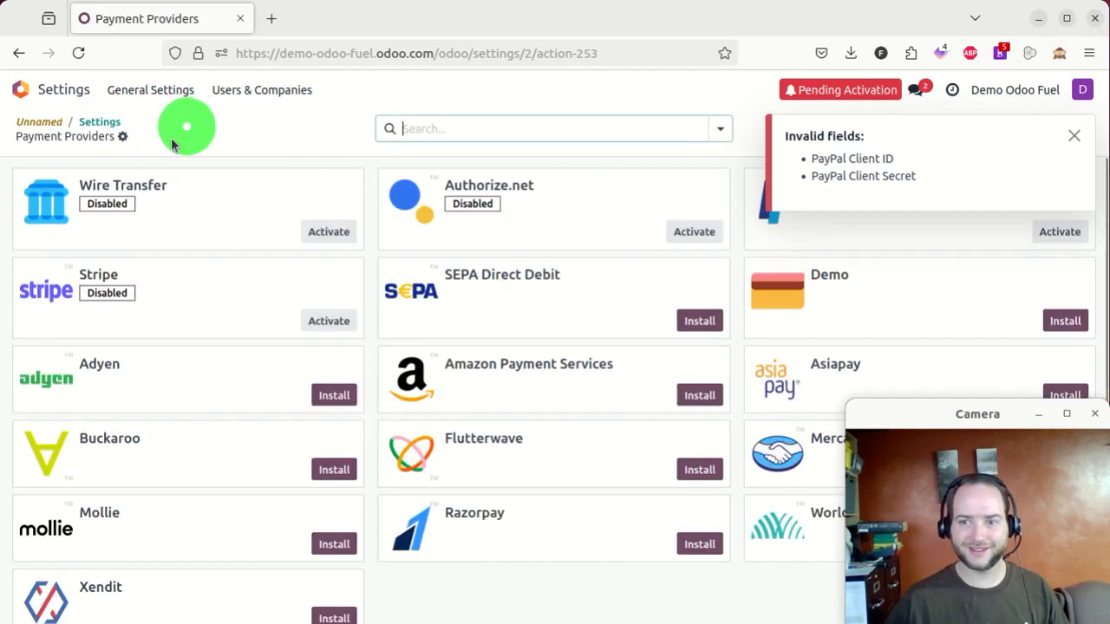
# - Set the Wire Transfer provider's state to Enabled, save it, and return to the Payment Providers list
pyautogui.click(330, 232)
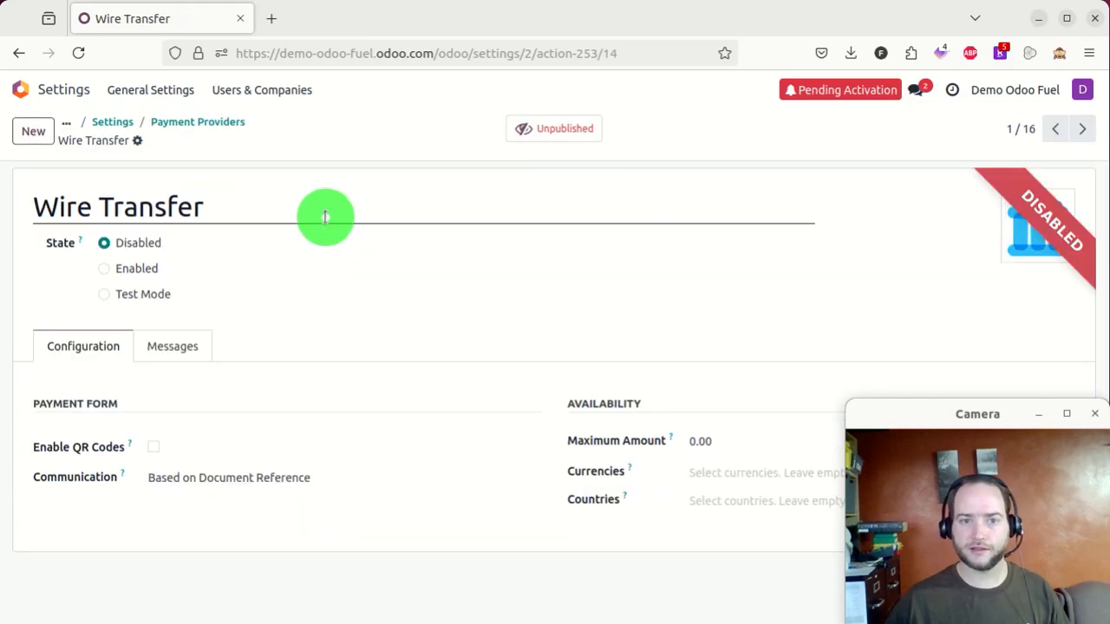
pyautogui.click(176, 127)
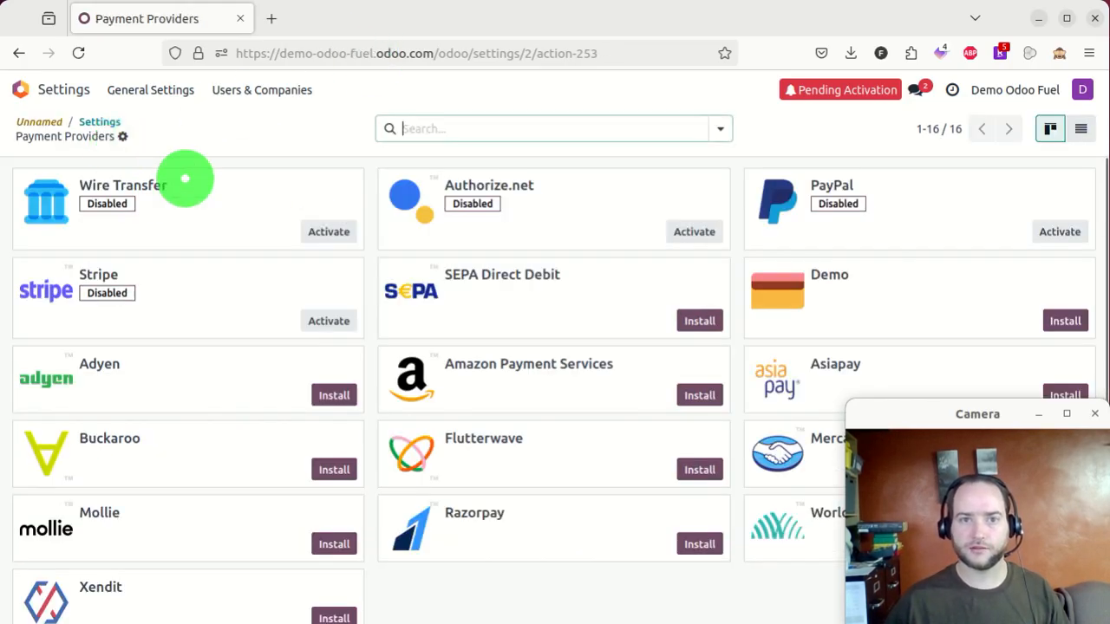
pyautogui.scroll(-1, 392, 245)
pyautogui.scroll(1, 392, 245)
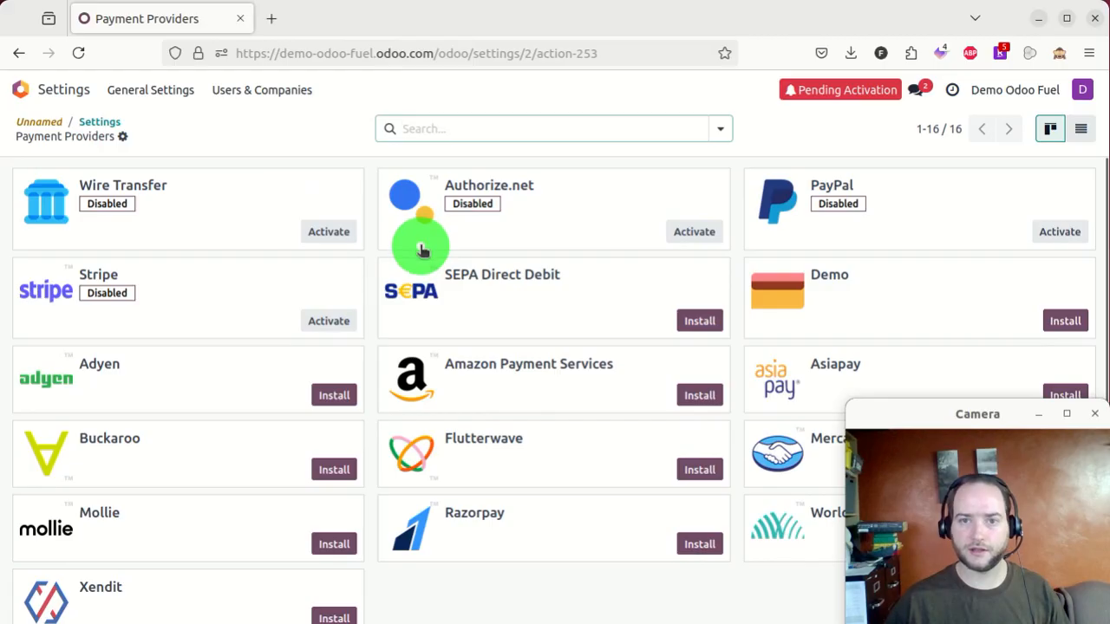
pyautogui.scroll(-1, 421, 250)
pyautogui.scroll(1, 364, 347)
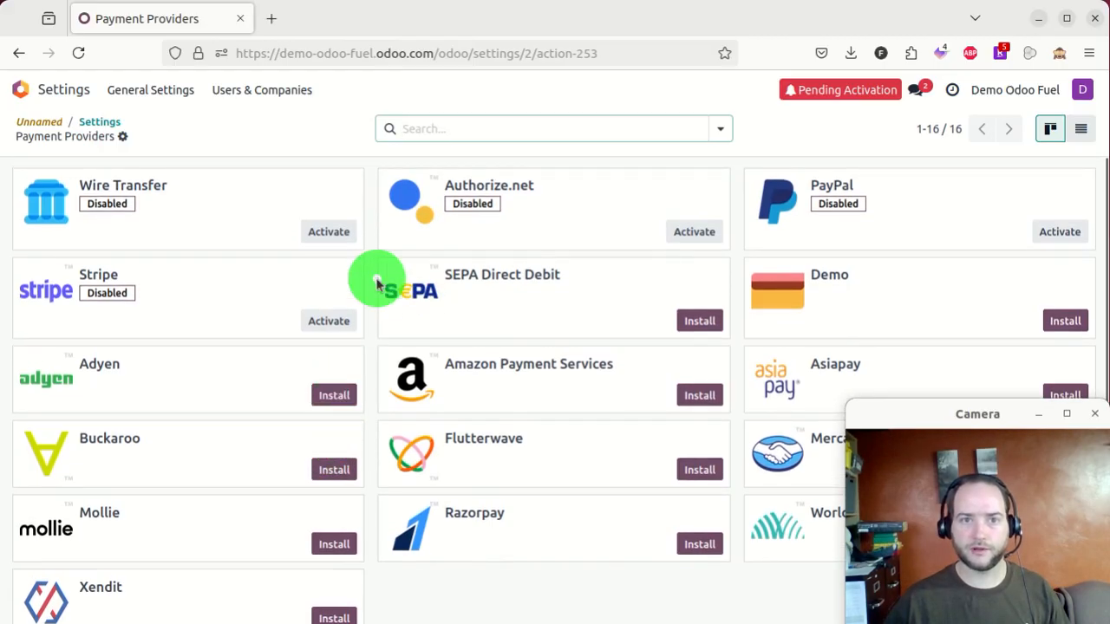
pyautogui.click(328, 217)
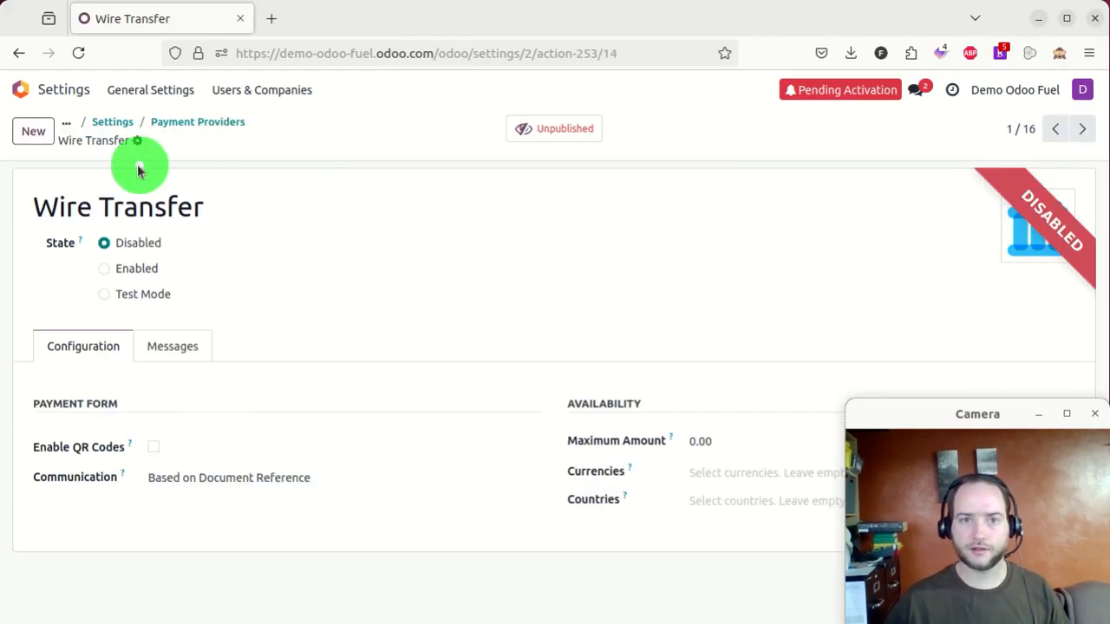
pyautogui.click(130, 268)
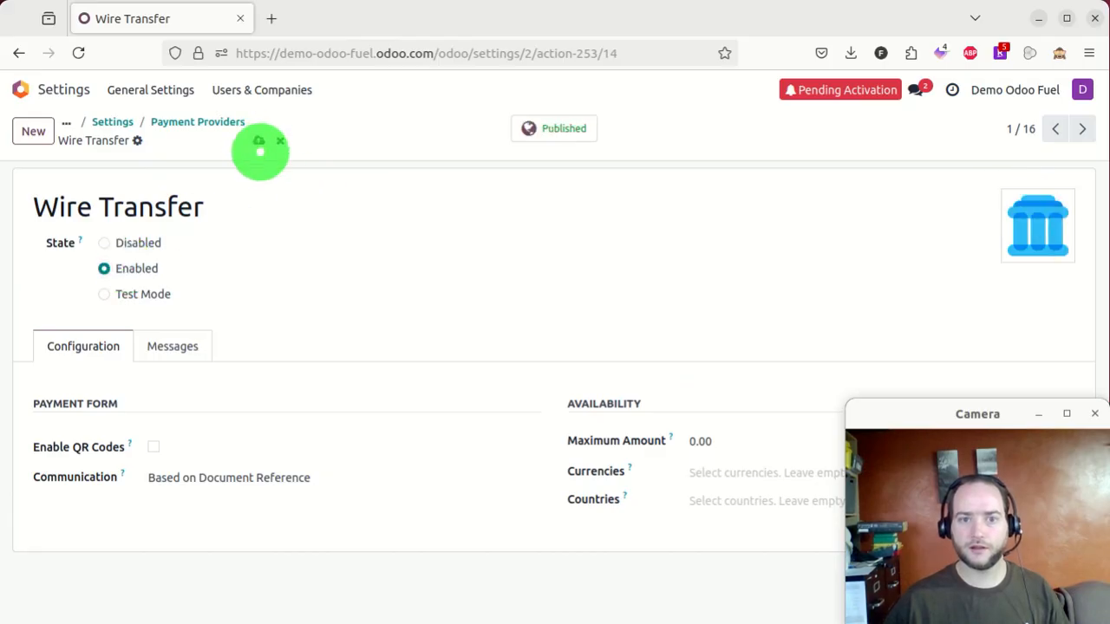
pyautogui.click(259, 142)
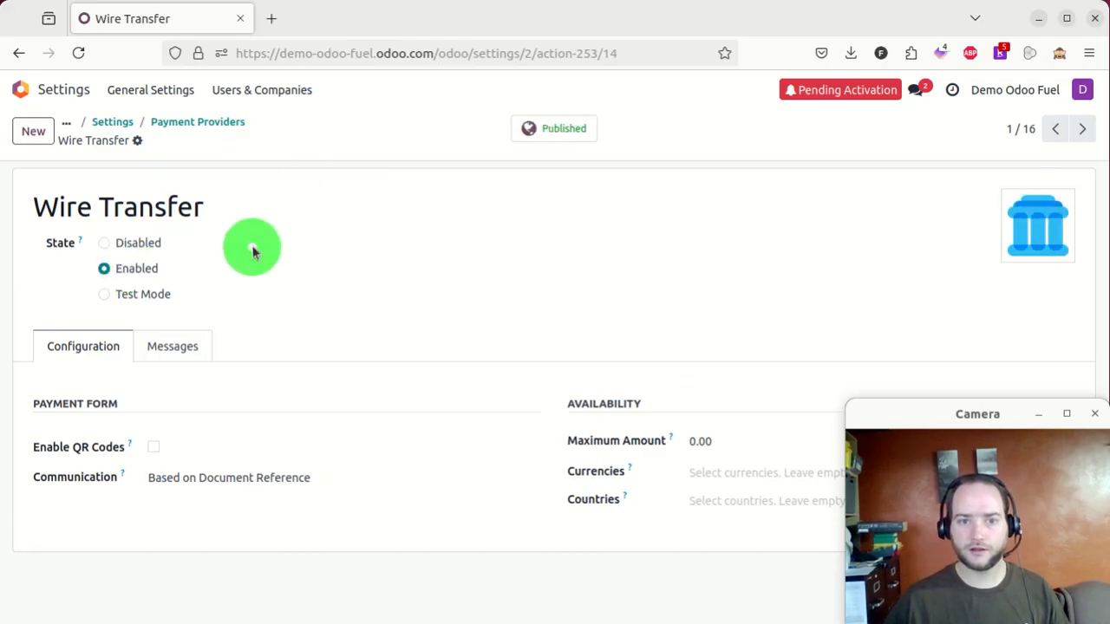
pyautogui.click(174, 126)
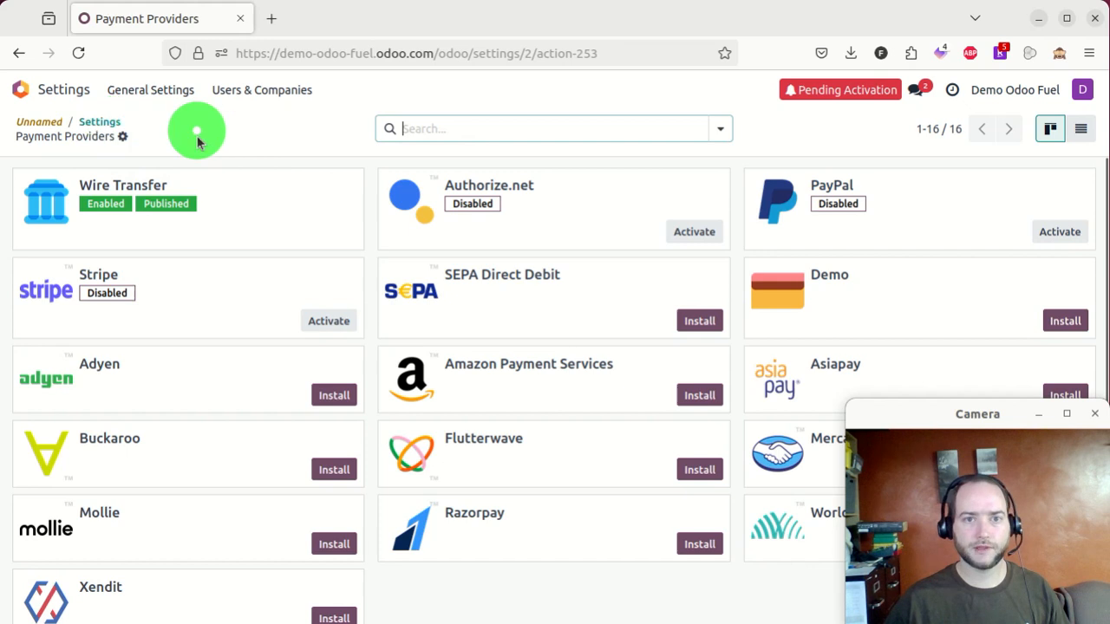
pyautogui.moveTo(228, 623); pyautogui.dragTo(458, 3)
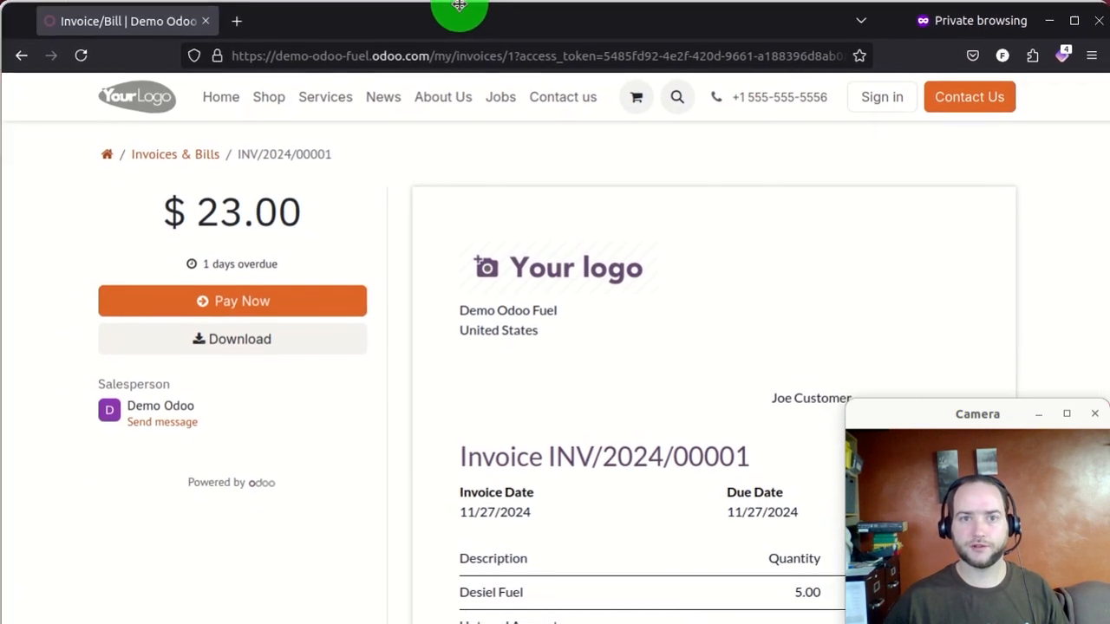
# - Reload the invoice and pay the $23.00 by Wire Transfer up to 'Finalize your payment'
pyautogui.click(80, 58)
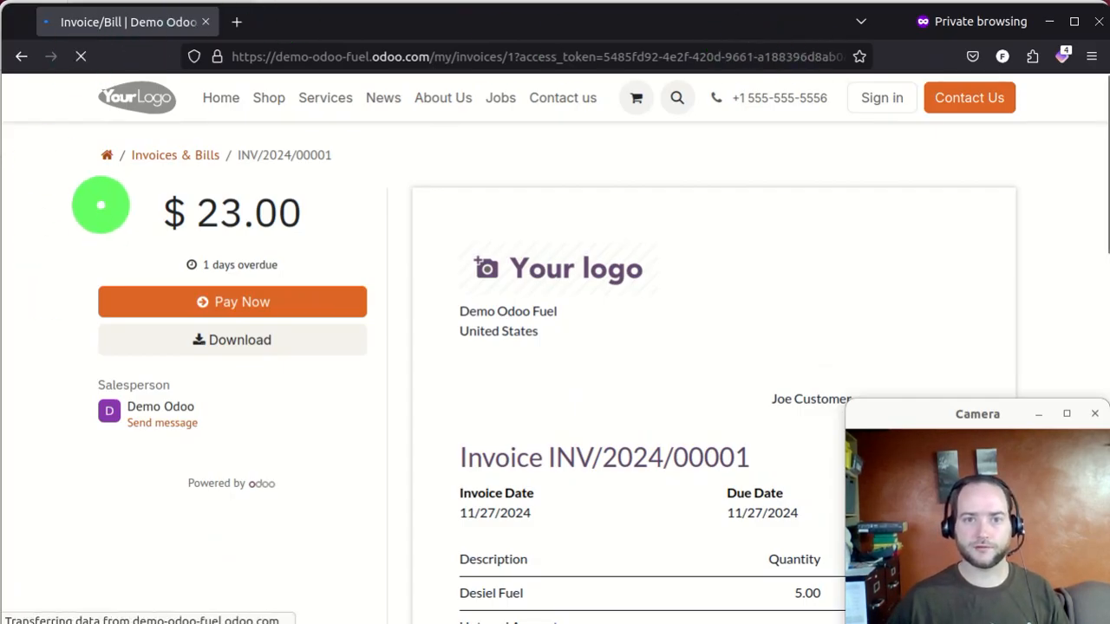
pyautogui.click(225, 303)
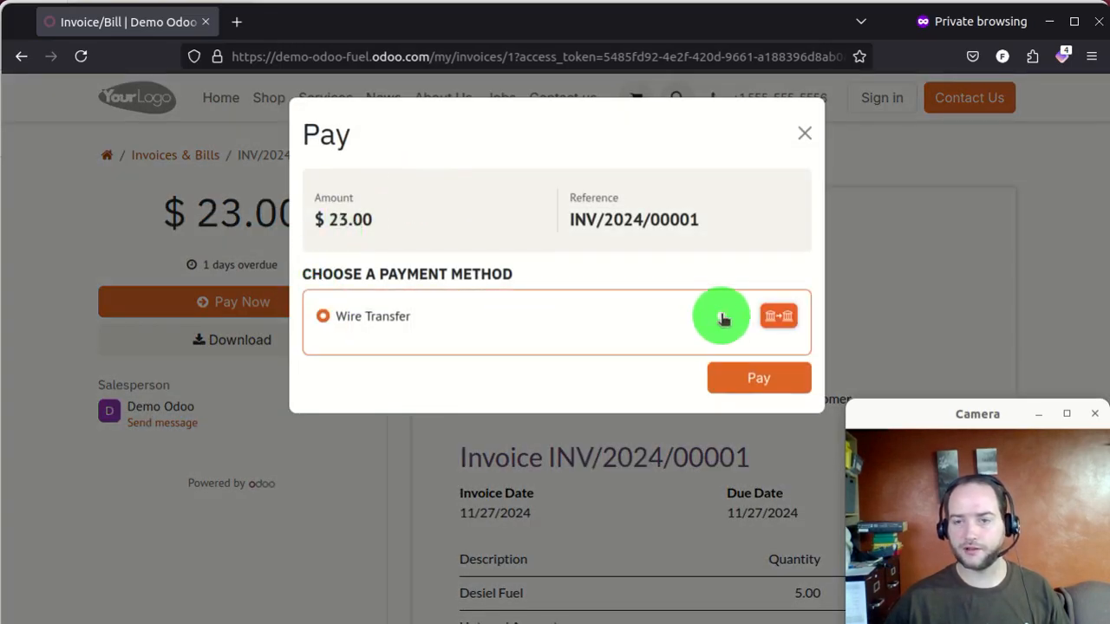
pyautogui.click(748, 379)
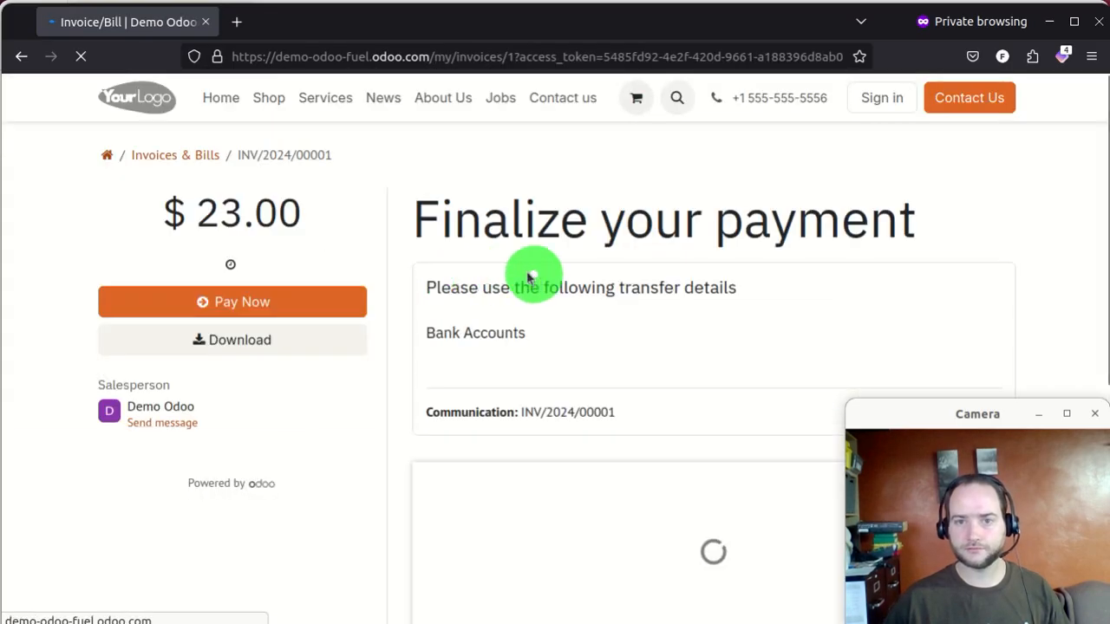
pyautogui.scroll(-1, 364, 234)
pyautogui.scroll(-10, 338, 224)
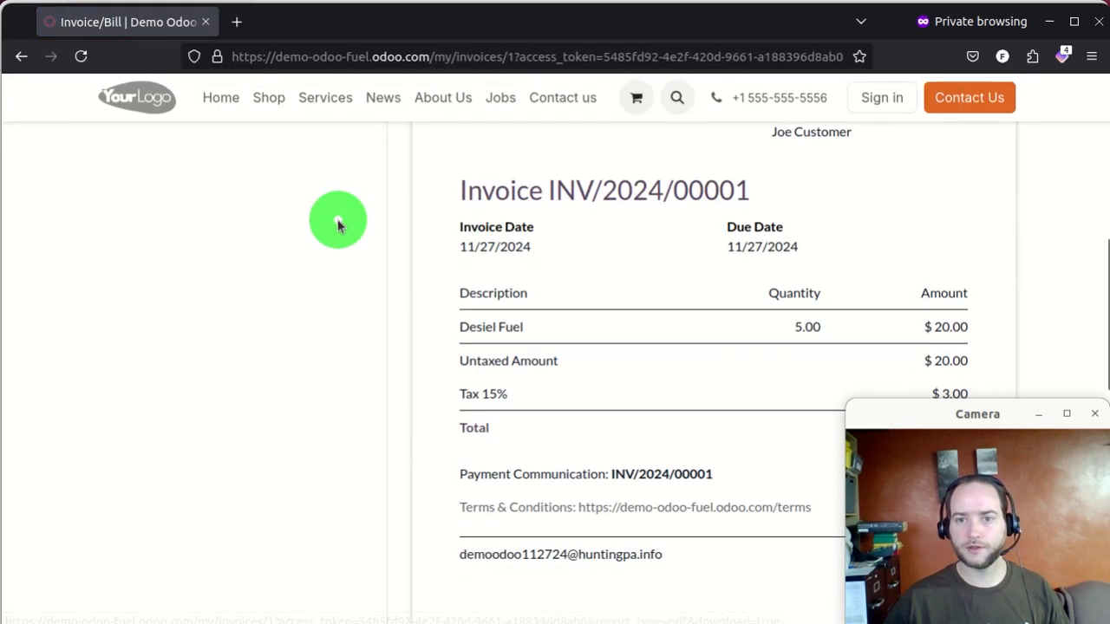
pyautogui.scroll(12, 330, 217)
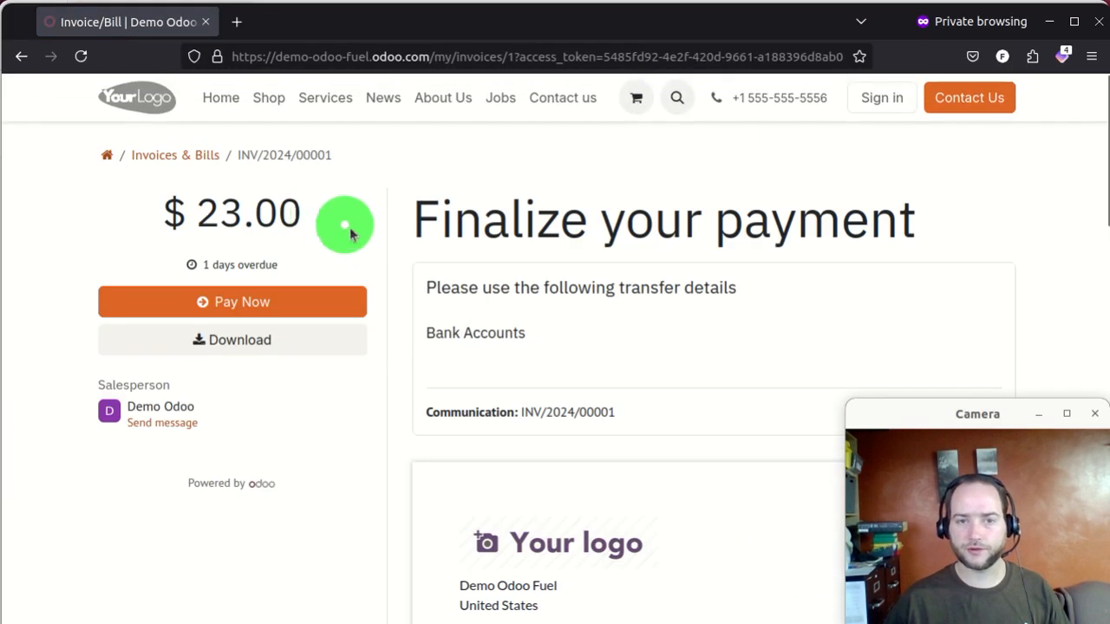
pyautogui.scroll(-2, 537, 281)
pyautogui.scroll(-8, 574, 283)
pyautogui.scroll(10, 574, 282)
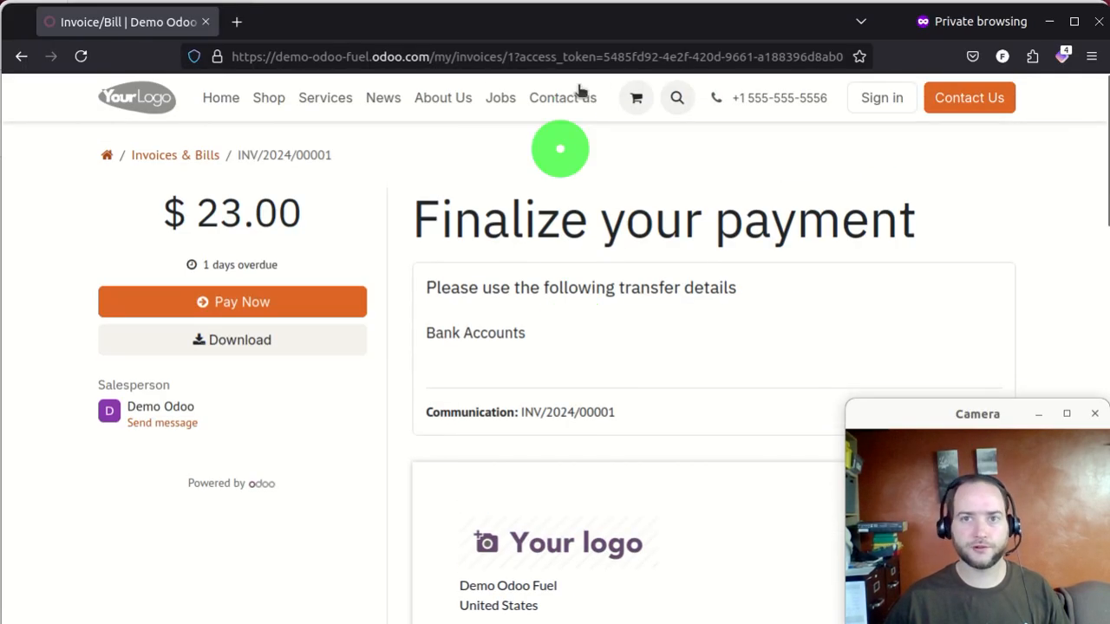
pyautogui.moveTo(607, 24); pyautogui.dragTo(0, 623)
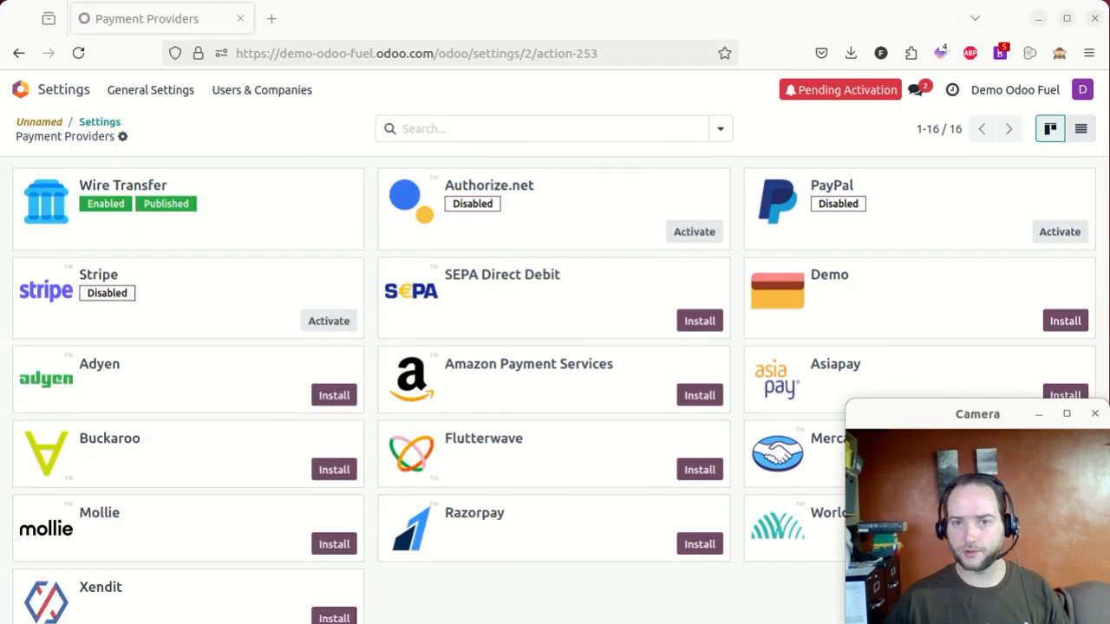
# - Install the Demo payment provider and open its settings form, showing Test Mode
pyautogui.scroll(-1, 593, 390)
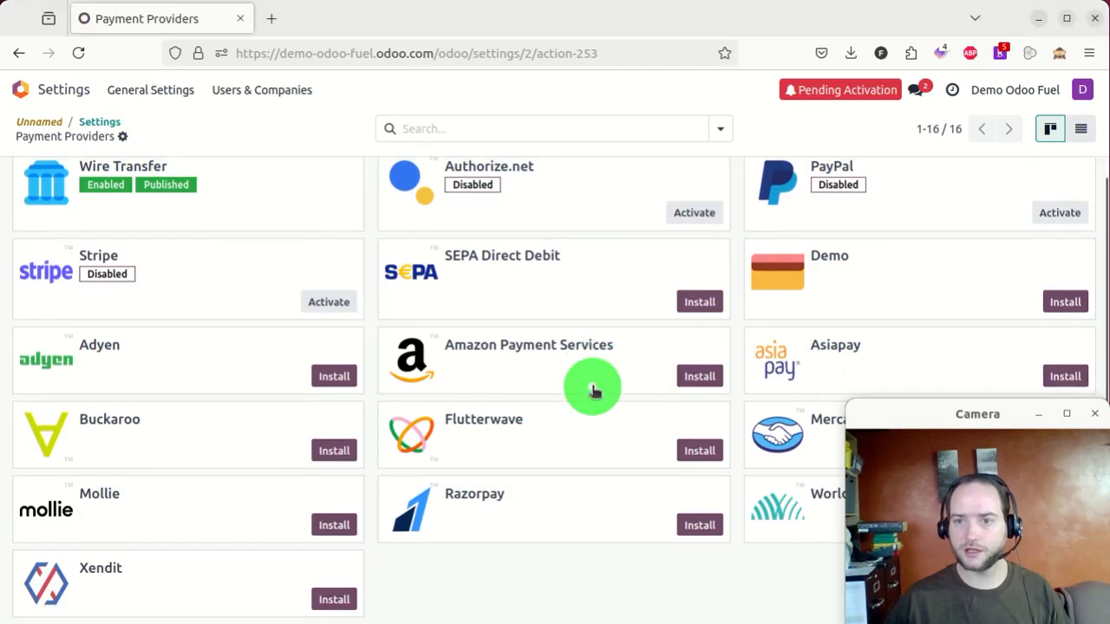
pyautogui.scroll(1, 737, 399)
pyautogui.moveTo(901, 416)
pyautogui.mouseDown()
pyautogui.moveTo(397, 427)
pyautogui.moveTo(919, 309)
pyautogui.moveTo(681, 344)
pyautogui.moveTo(910, 387)
pyautogui.moveTo(940, 425)
pyautogui.moveTo(812, 390)
pyautogui.moveTo(892, 402)
pyautogui.moveTo(914, 416)
pyautogui.moveTo(905, 420)
pyautogui.mouseUp()
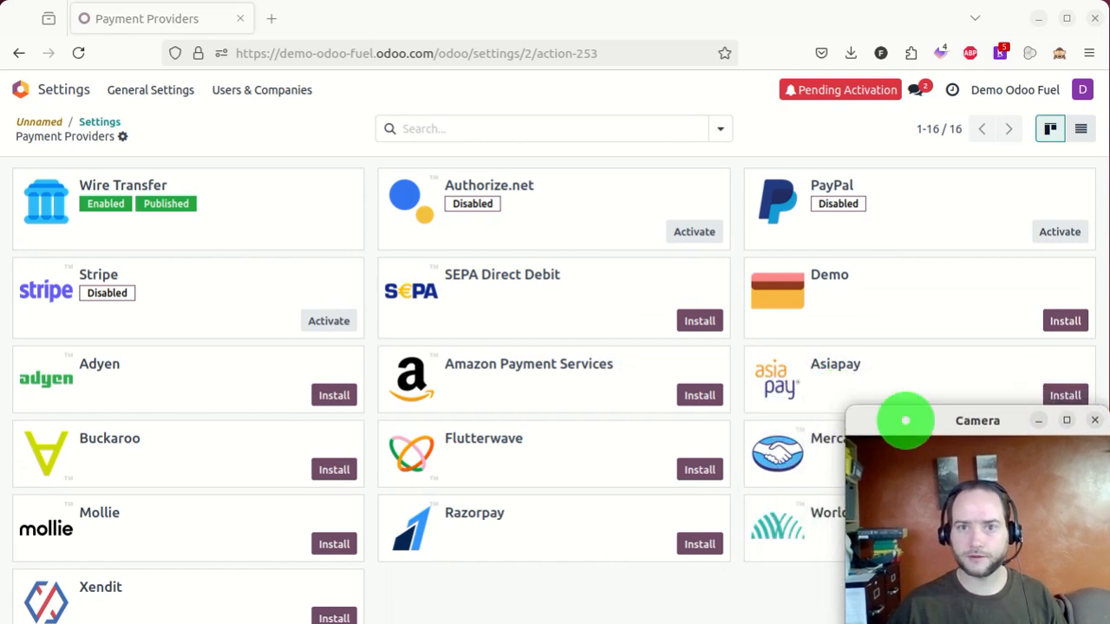
pyautogui.scroll(-1, 565, 485)
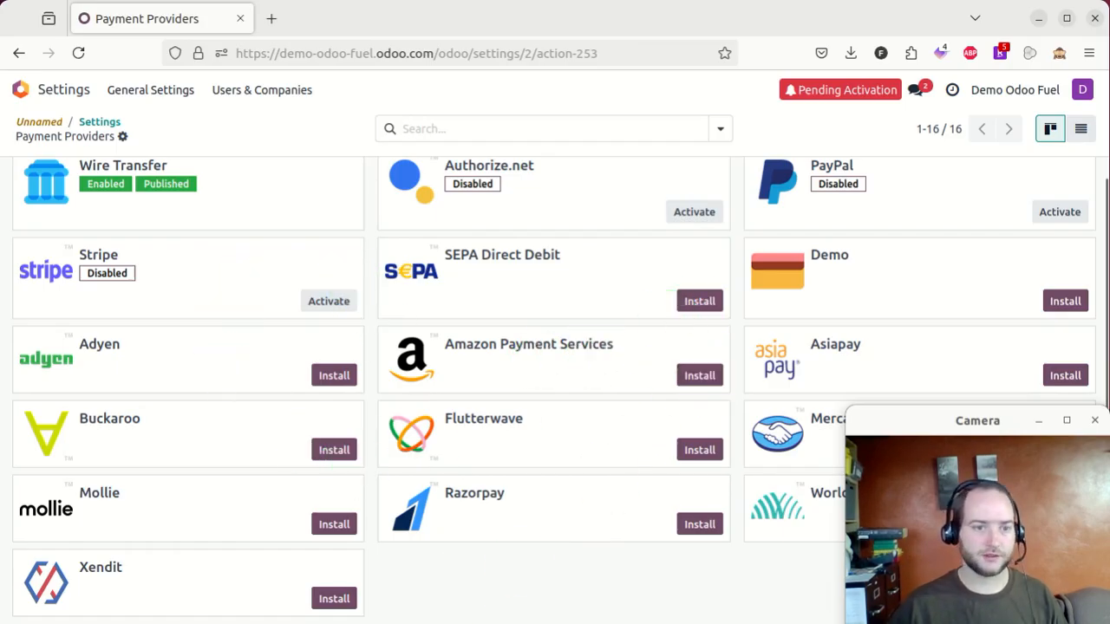
pyautogui.moveTo(1, 600); pyautogui.dragTo(473, 11)
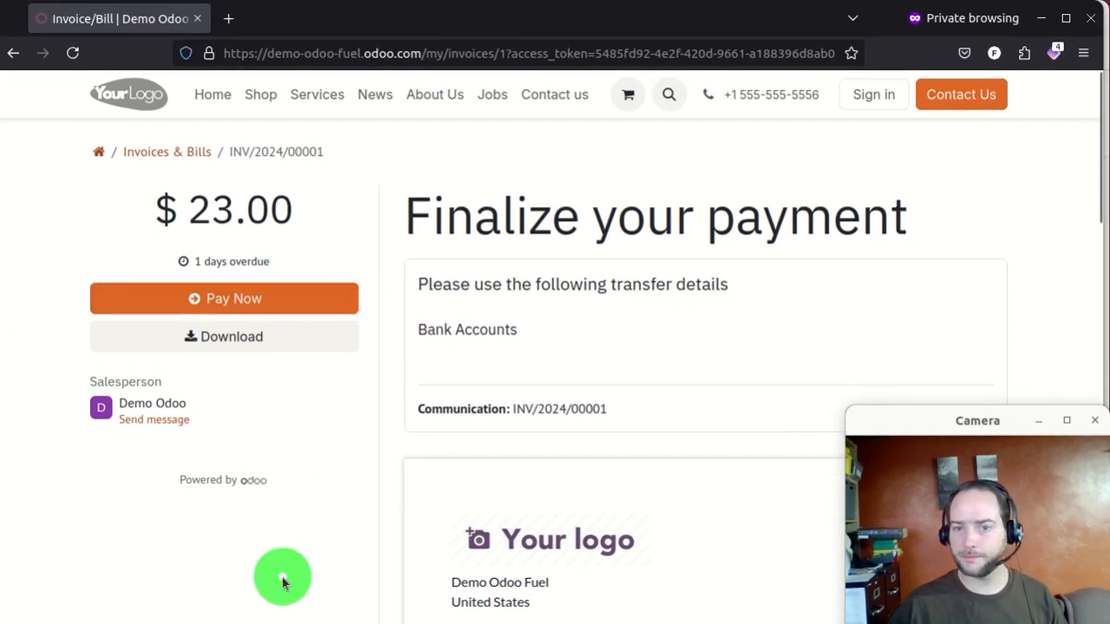
pyautogui.moveTo(763, 21); pyautogui.dragTo(56, 607)
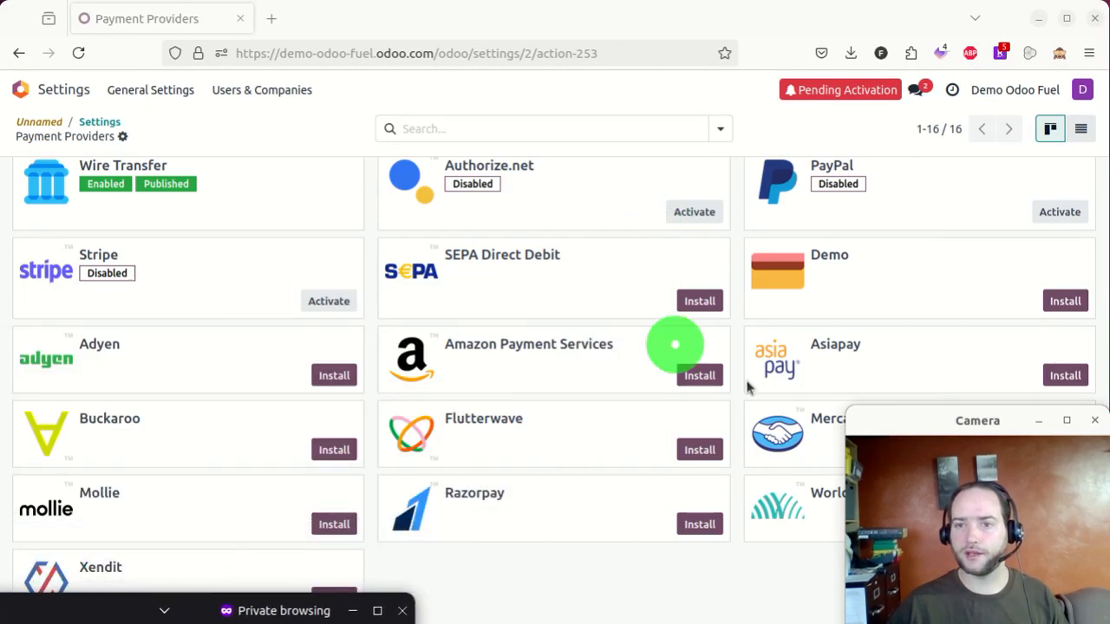
pyautogui.click(1066, 301)
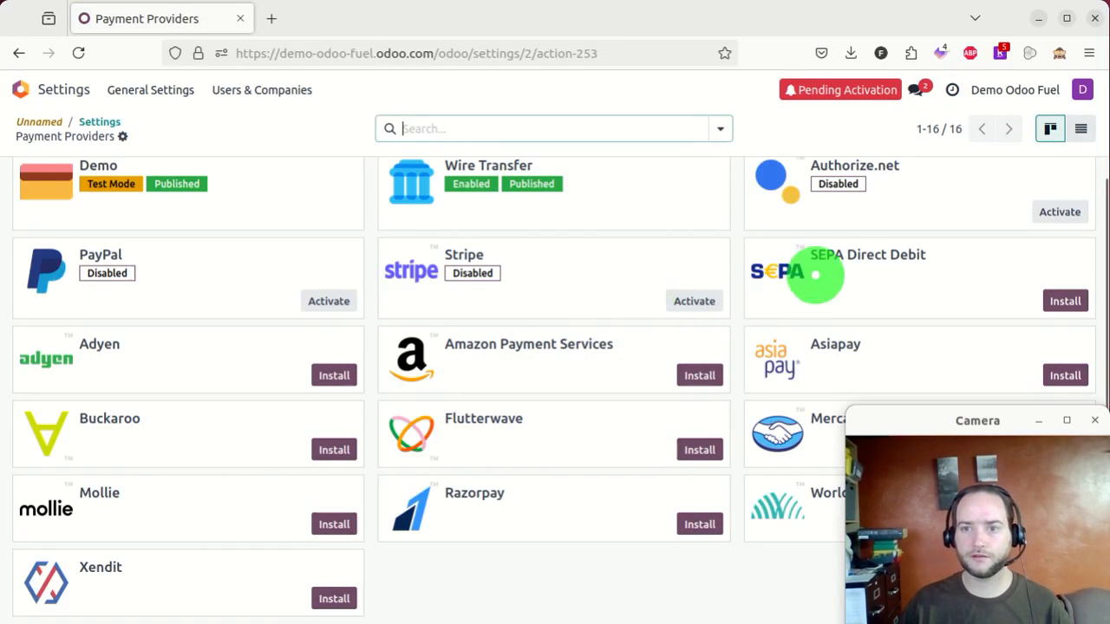
pyautogui.scroll(1, 650, 256)
pyautogui.click(260, 204)
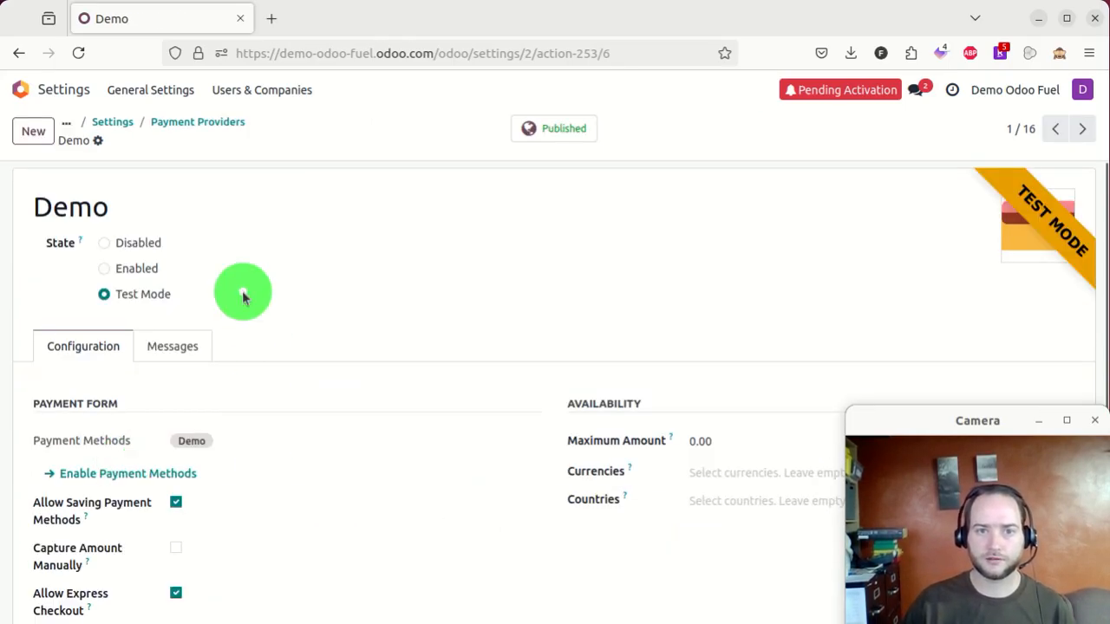
pyautogui.scroll(-2, 242, 295)
# - Reload the invoice and pay the $23.00 with the Demo method using test card details
pyautogui.moveTo(92, 620); pyautogui.dragTo(486, 12)
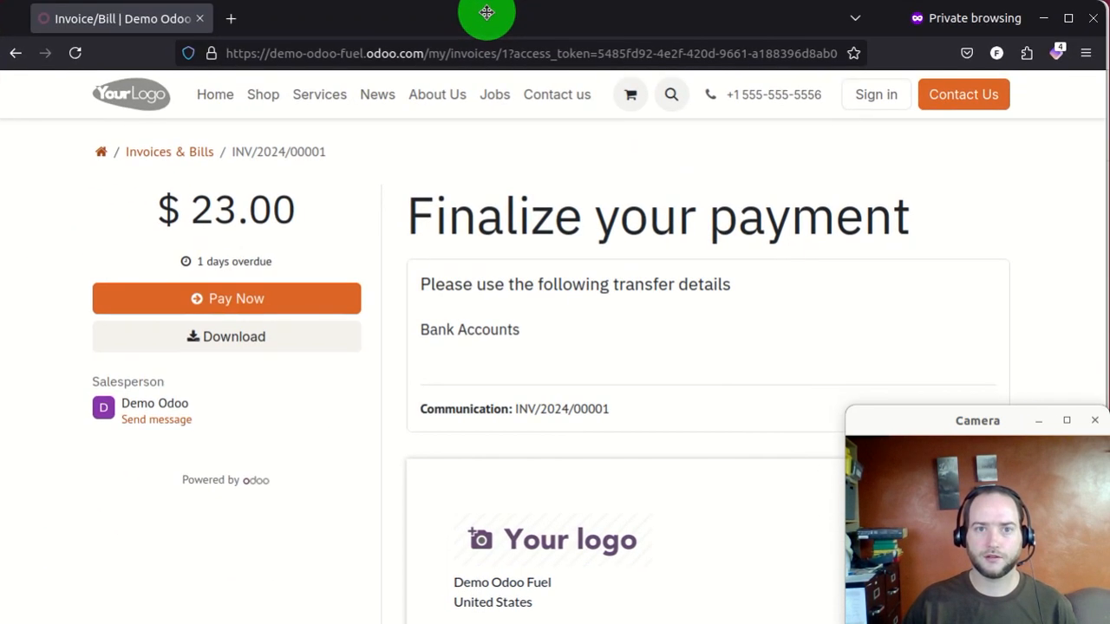
pyautogui.click(74, 54)
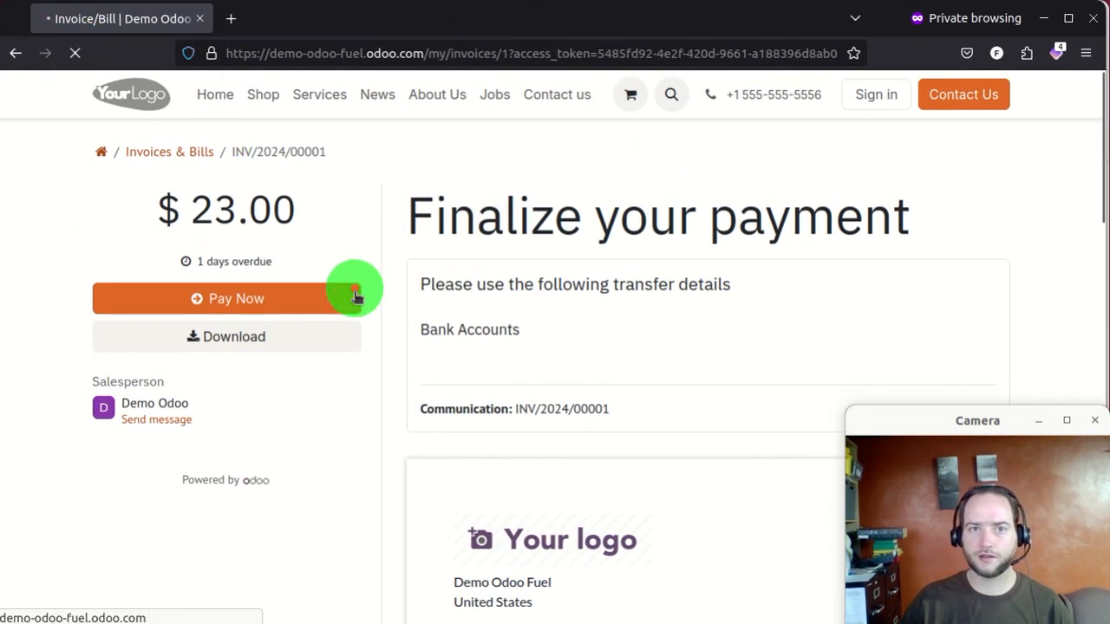
pyautogui.click(295, 299)
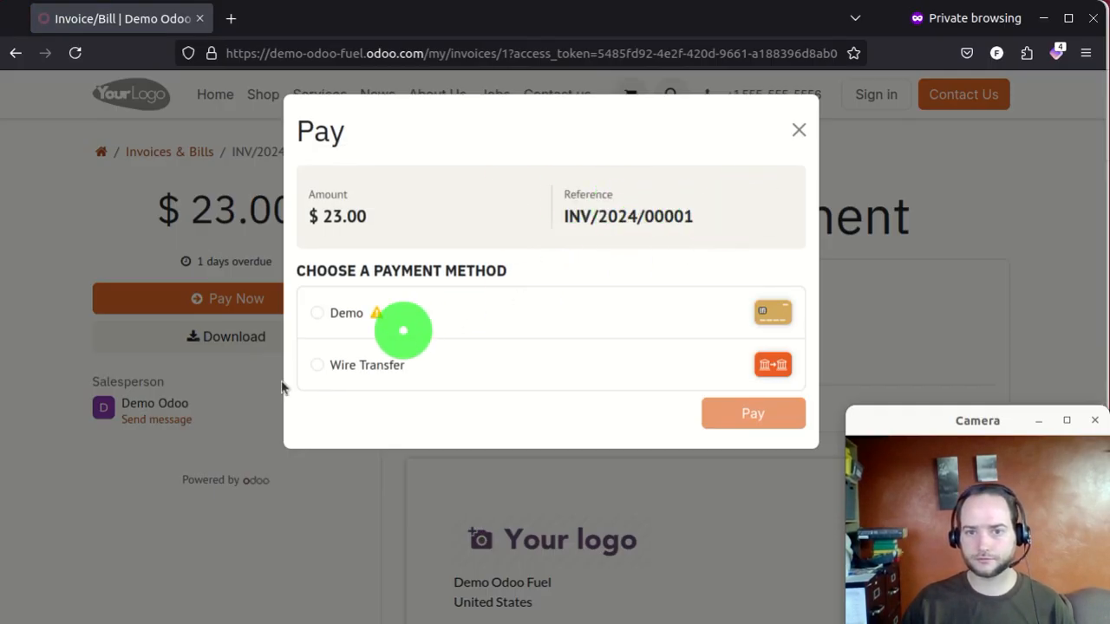
pyautogui.click(340, 319)
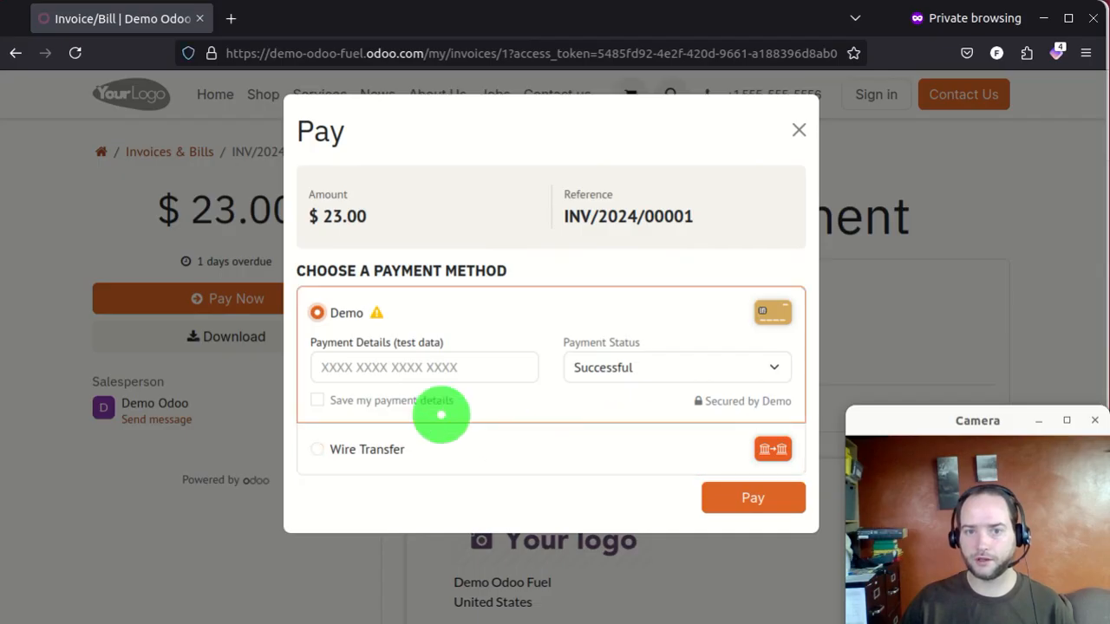
pyautogui.click(416, 365)
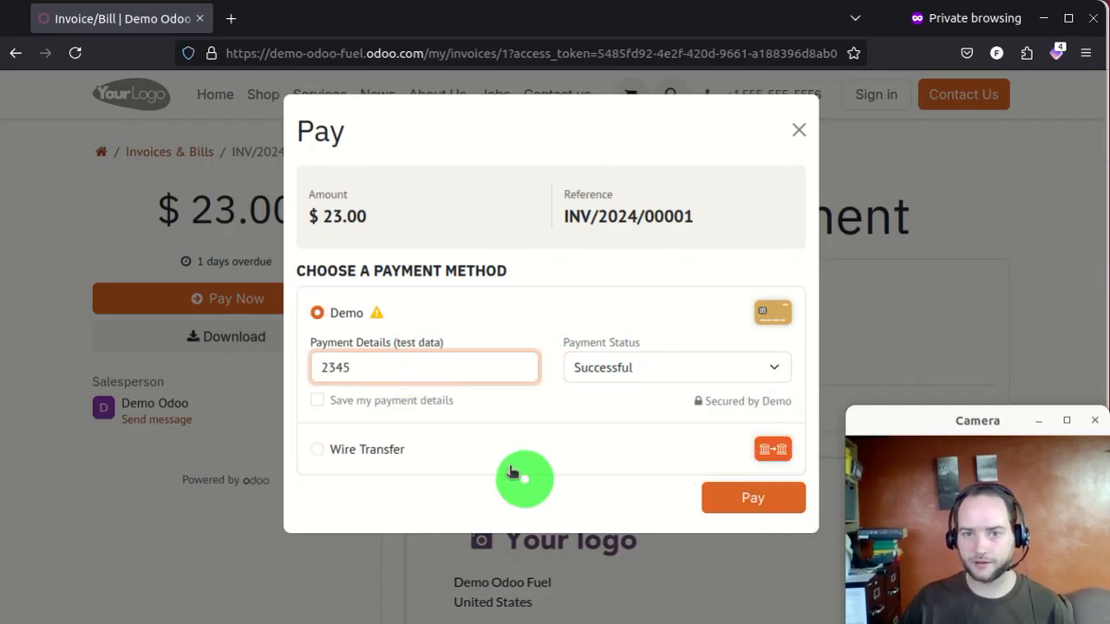
pyautogui.click(746, 497)
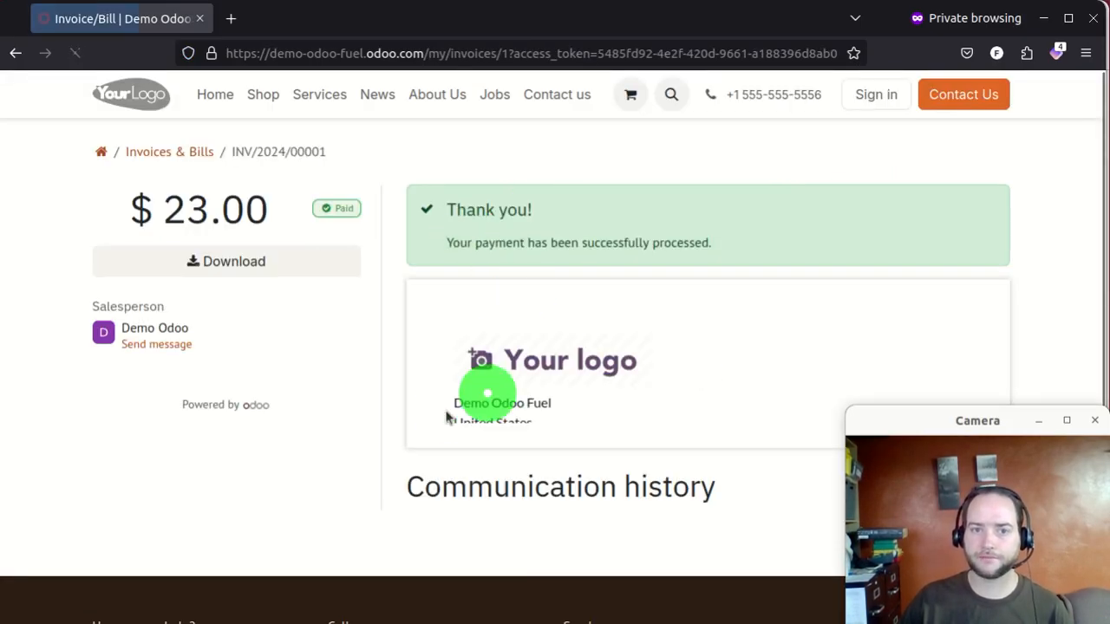
# - Review invoice INV/2024/00001, now marked Paid with $0.00 amount due
pyautogui.moveTo(440, 182); pyautogui.dragTo(677, 257)
pyautogui.scroll(-15, 677, 257)
pyautogui.scroll(-1, 711, 258)
pyautogui.scroll(8, 731, 254)
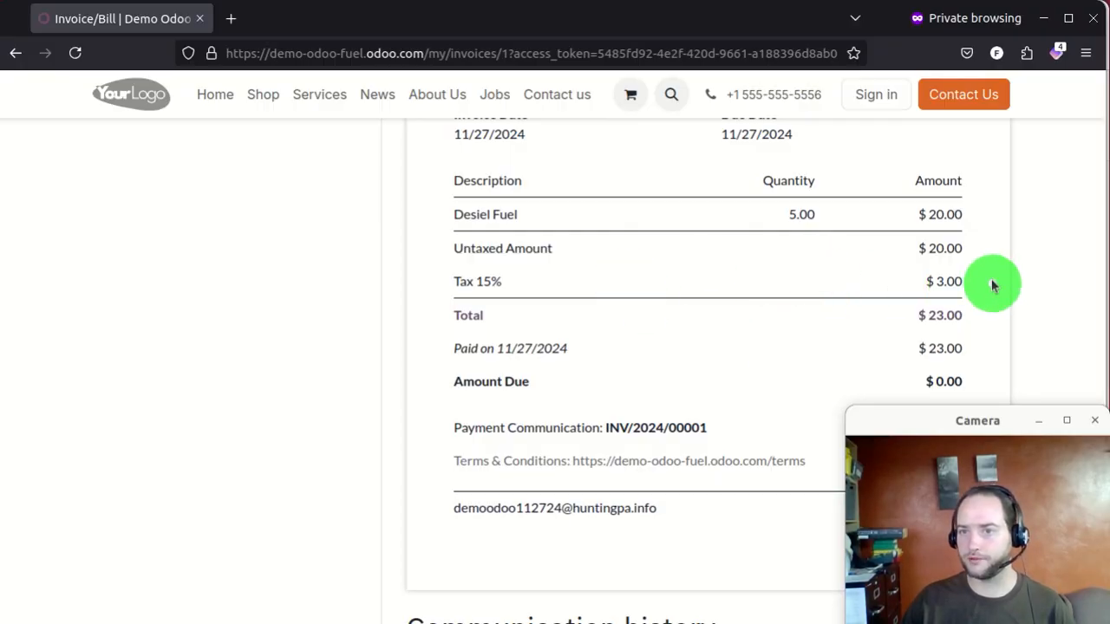
pyautogui.scroll(1, 988, 278)
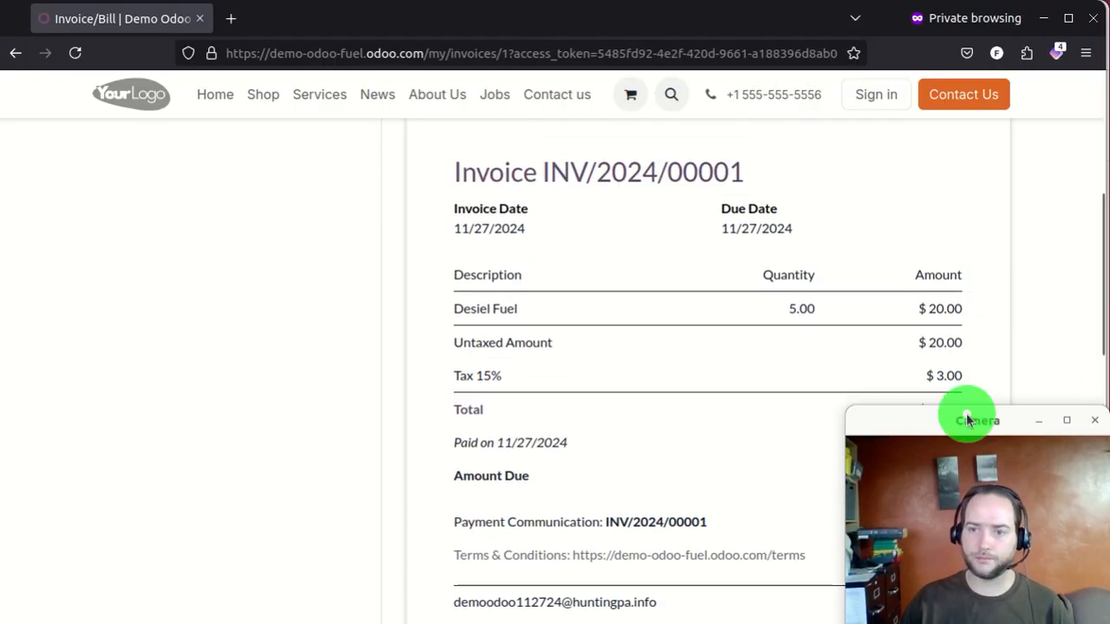
pyautogui.scroll(4, 961, 312)
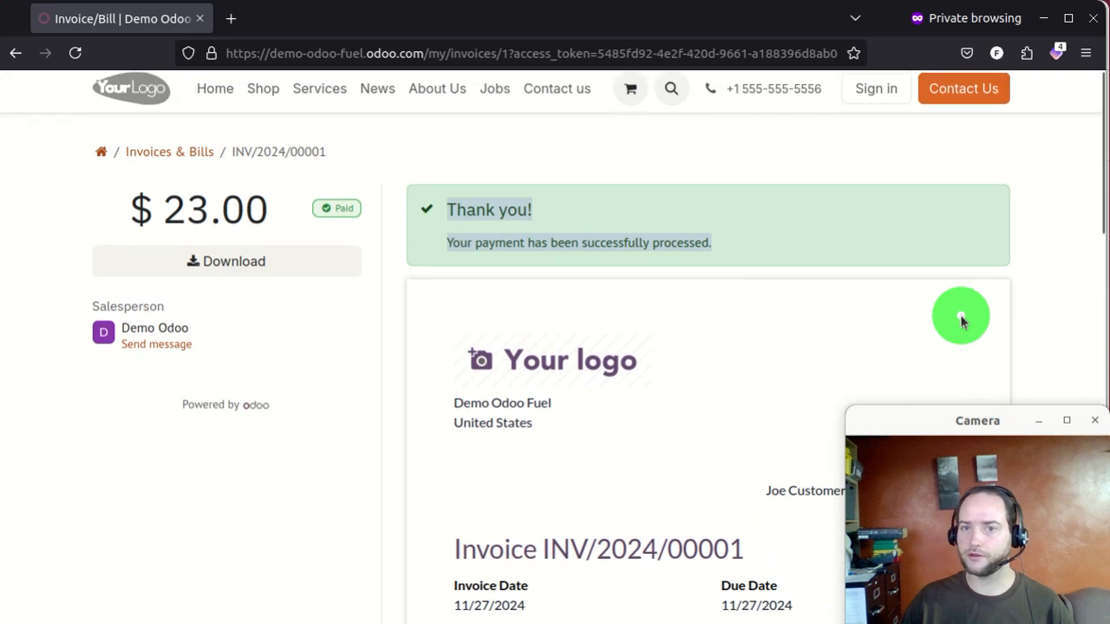
# - Go to Invoices & Bills and switch from the login page to creating a new account
pyautogui.click(170, 151)
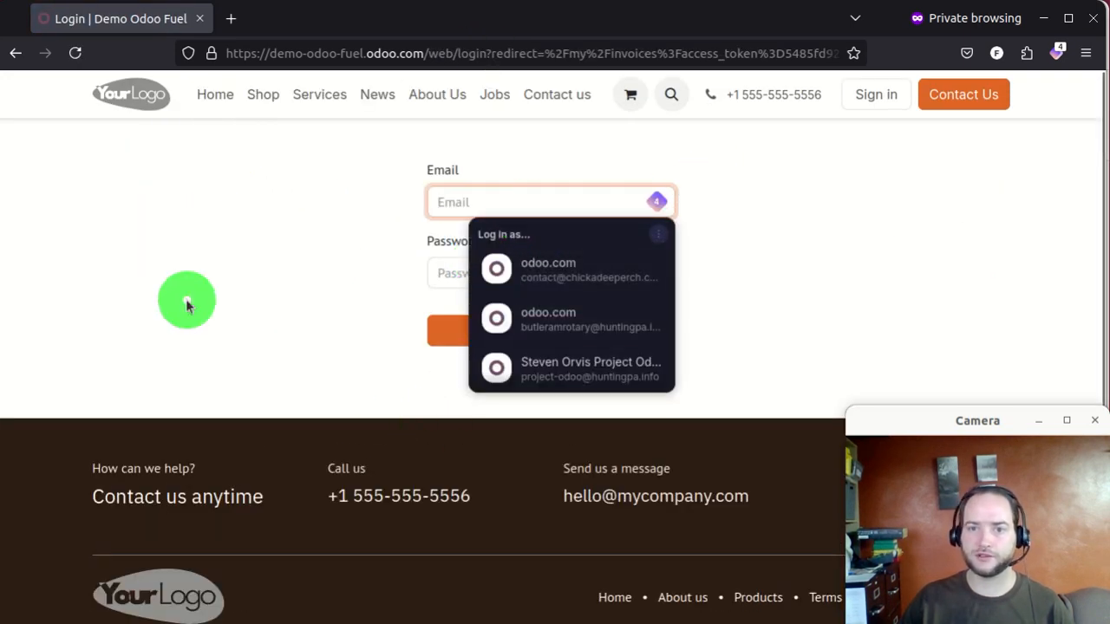
pyautogui.click(258, 286)
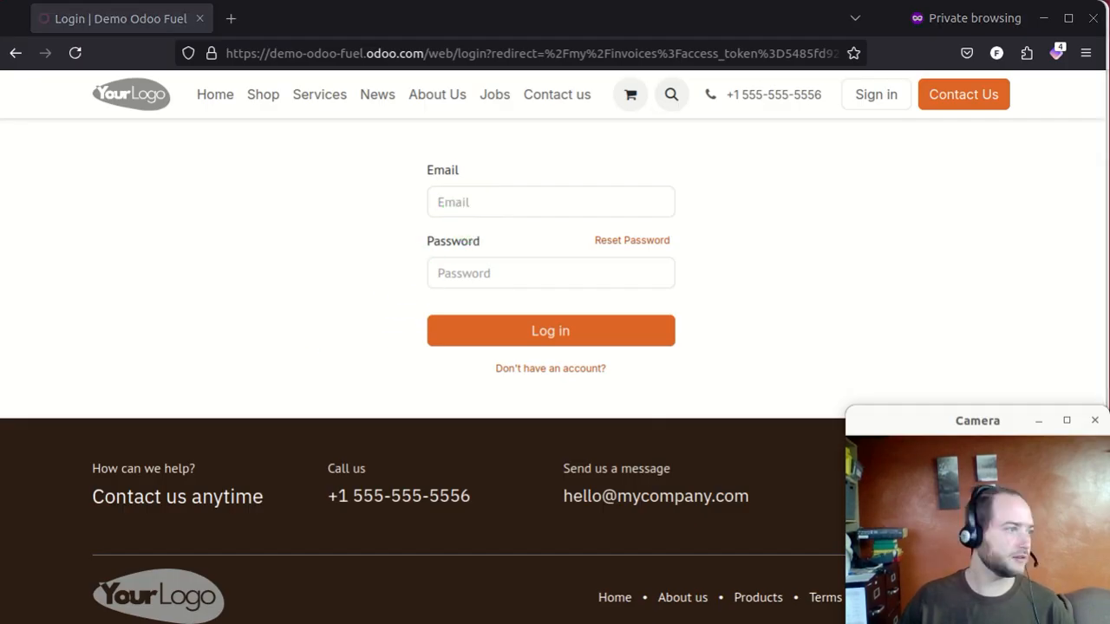
pyautogui.click(585, 369)
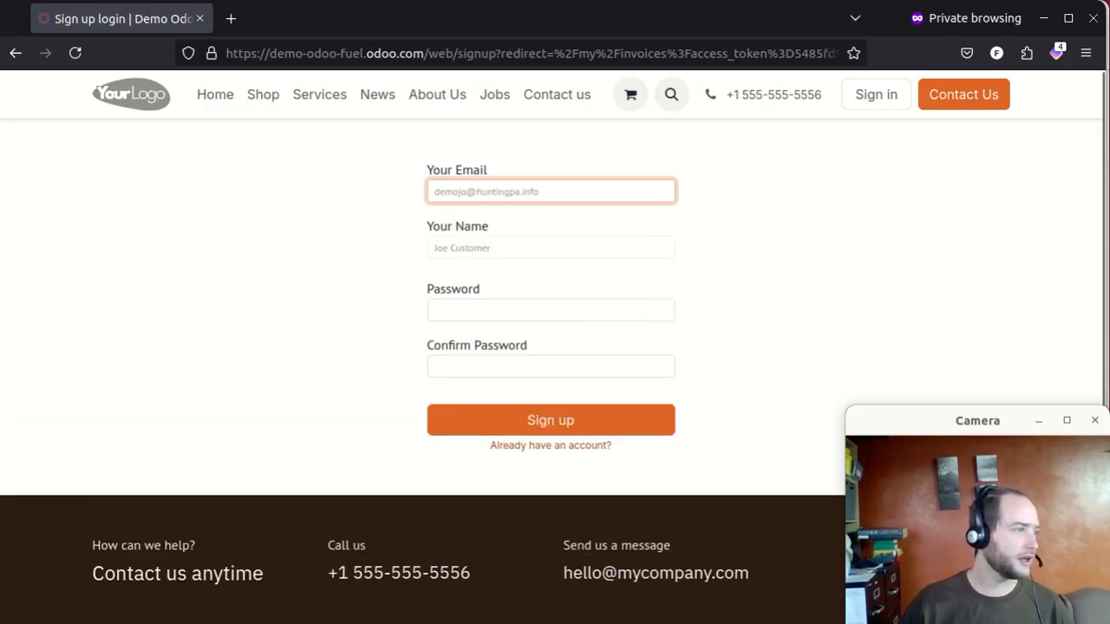
# - Begin entering the account password in the sign-up form's Password field
pyautogui.hotkey('alt', 'Tab')
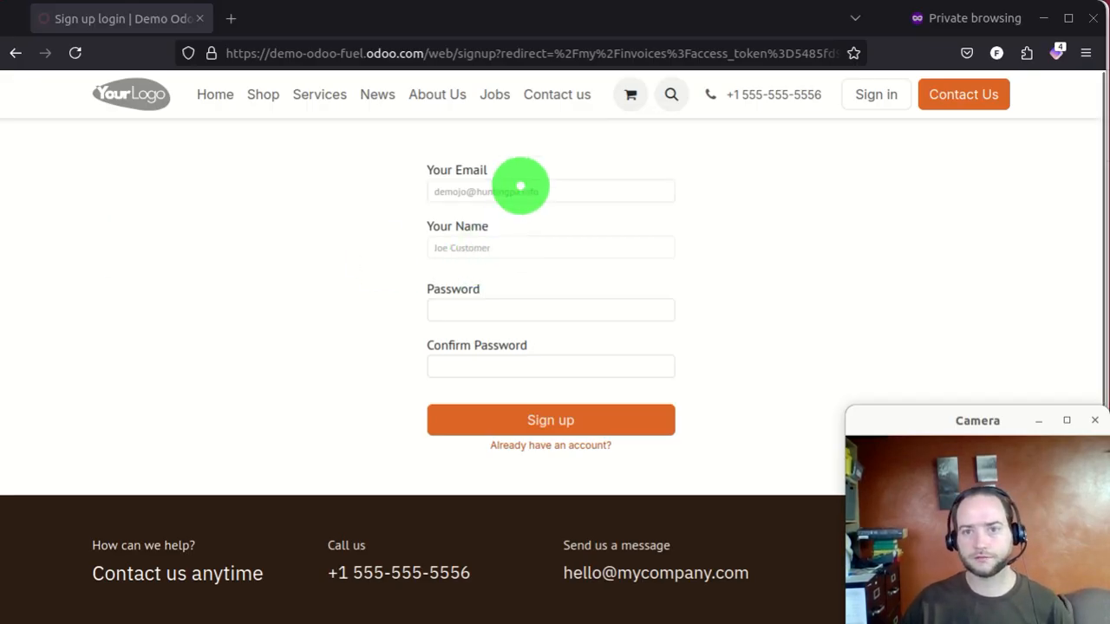
pyautogui.click(520, 187)
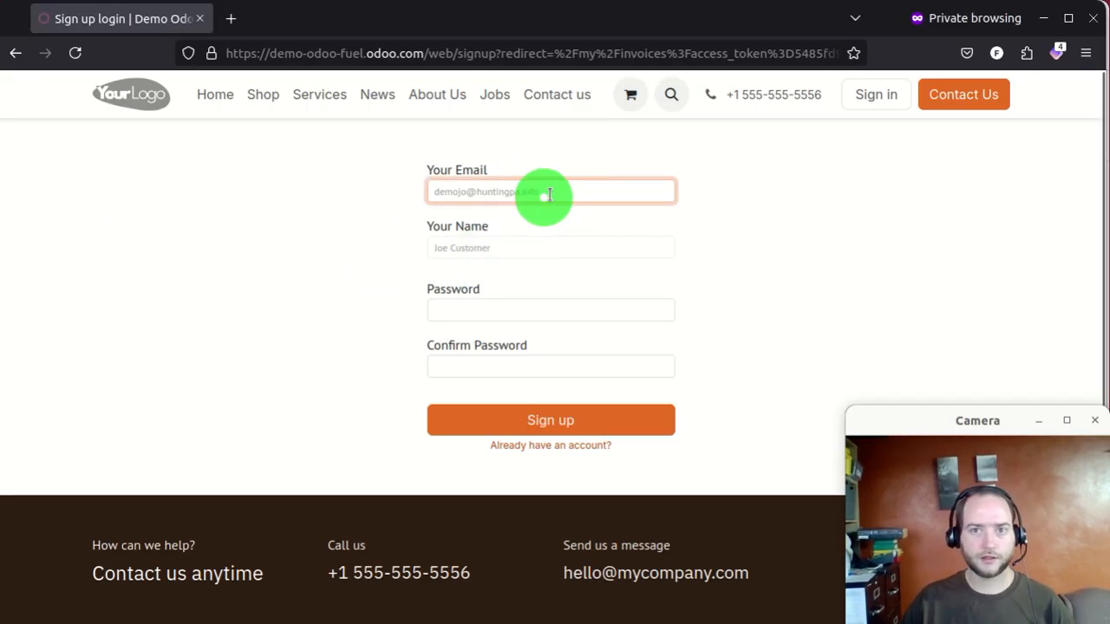
pyautogui.click(473, 310)
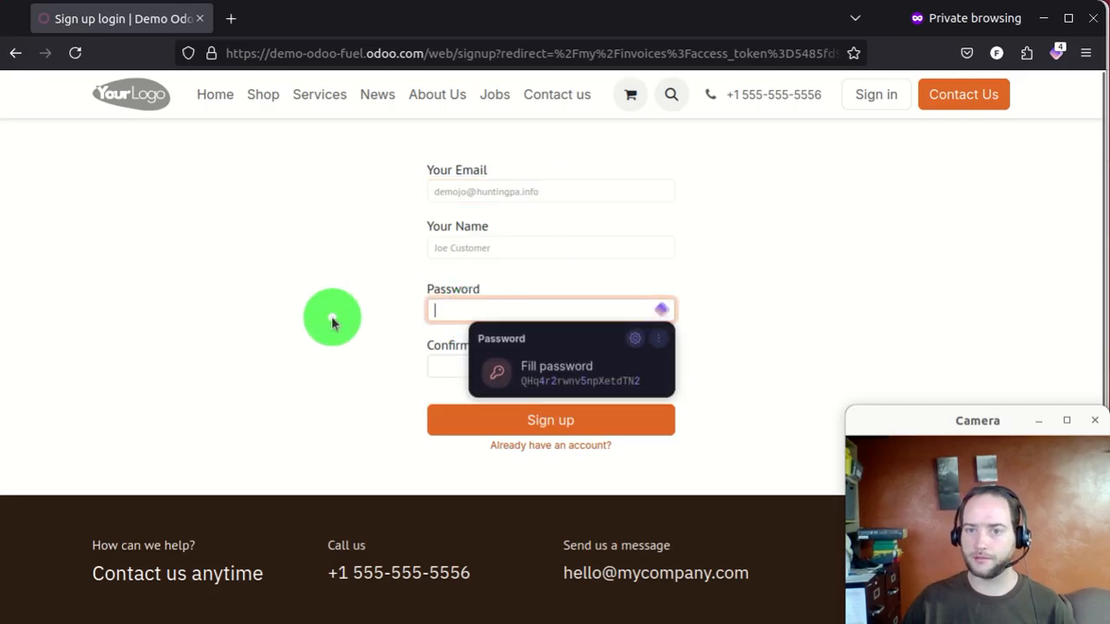
pyautogui.click(310, 321)
pyautogui.click(483, 311)
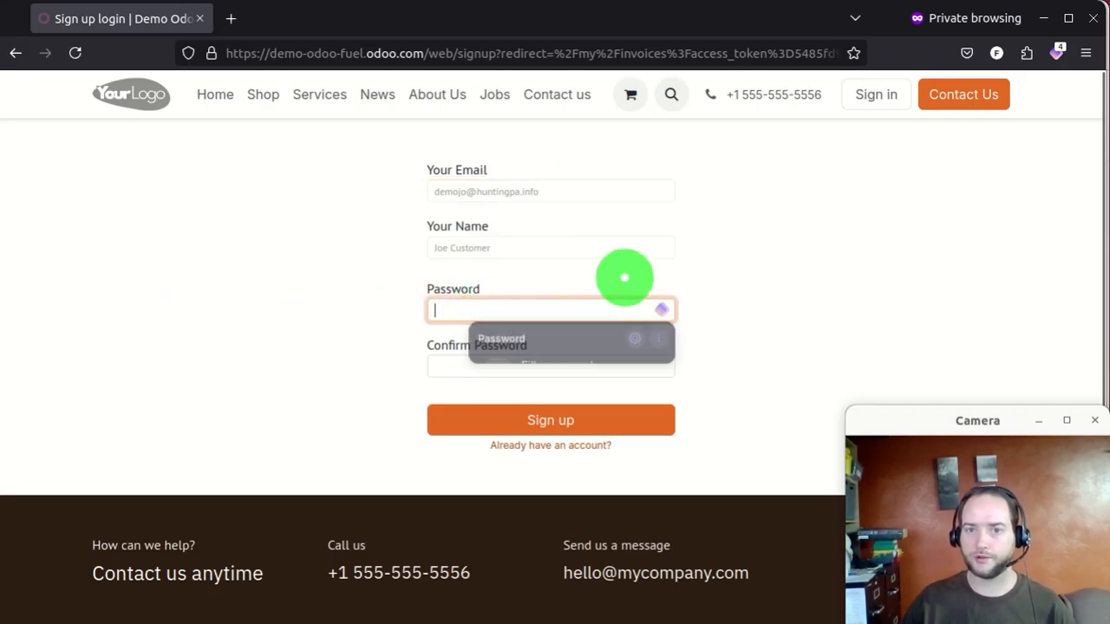
pyautogui.write('•')
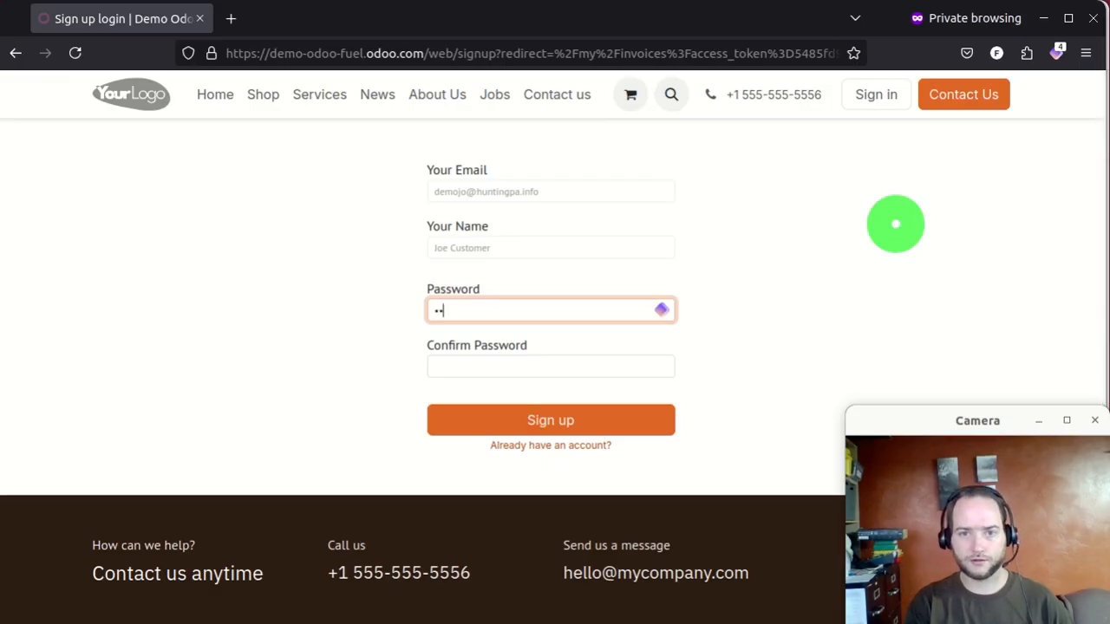
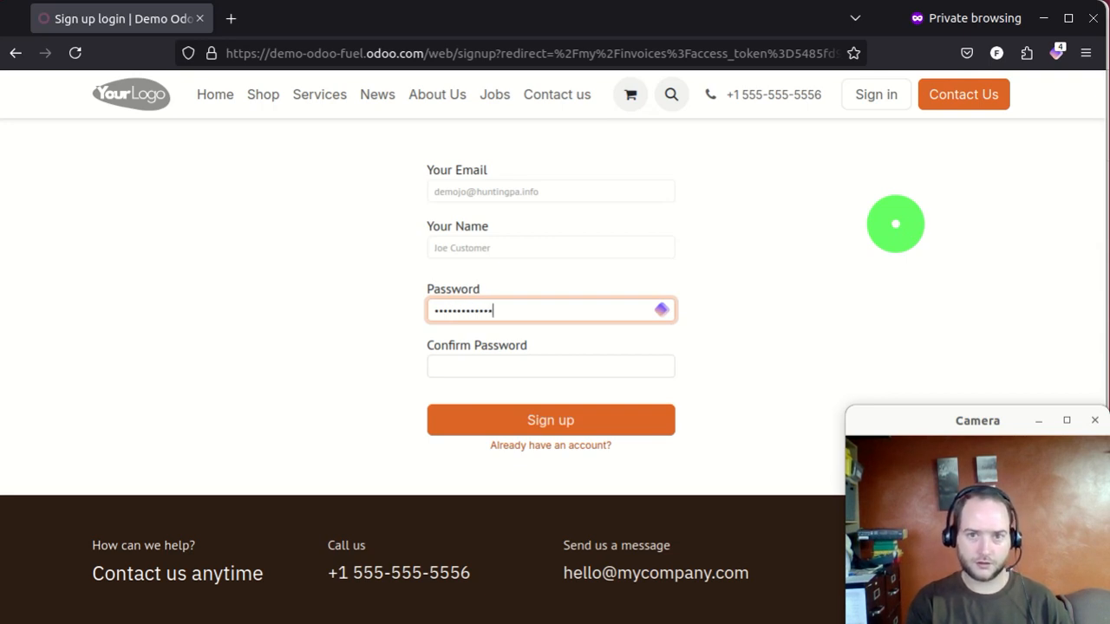
# - Confirm the account password and submit the sign-up, landing on the Invoices & Bills list
pyautogui.press('Tab')
pyautogui.write('p')
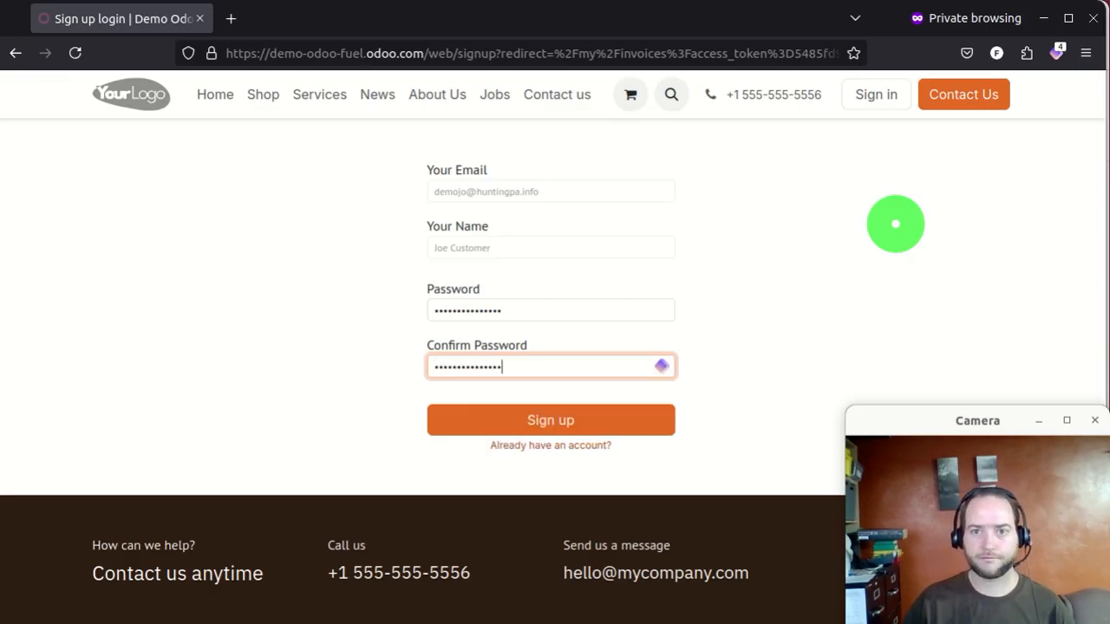
pyautogui.click(548, 424)
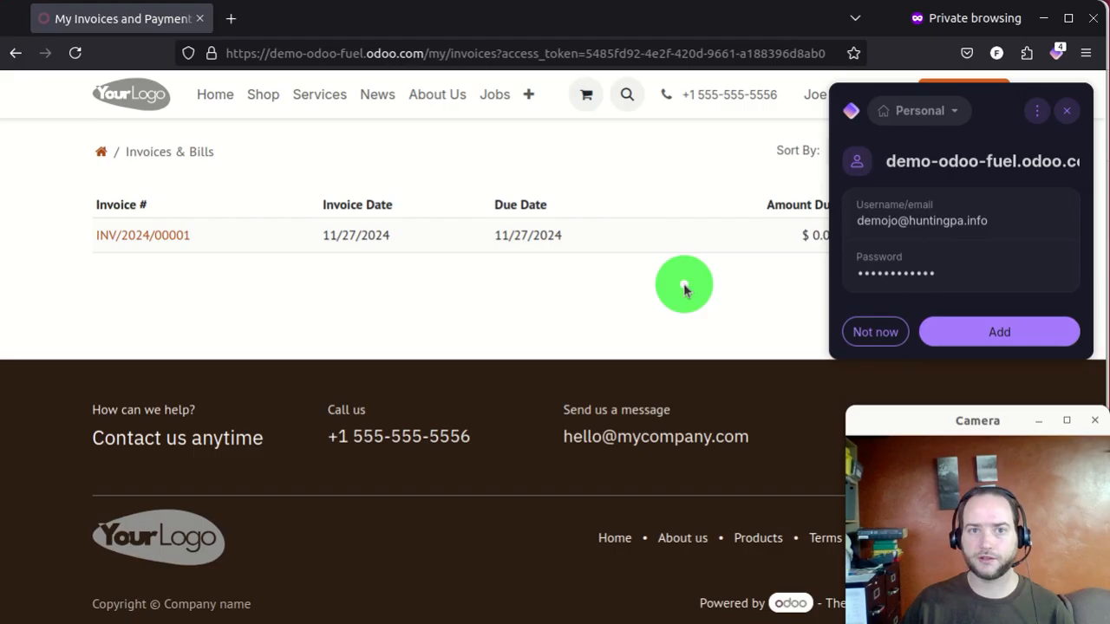
# - Dismiss the save-login prompt and browse the My Account, Payment methods and Your Orders portal pages
pyautogui.click(1066, 110)
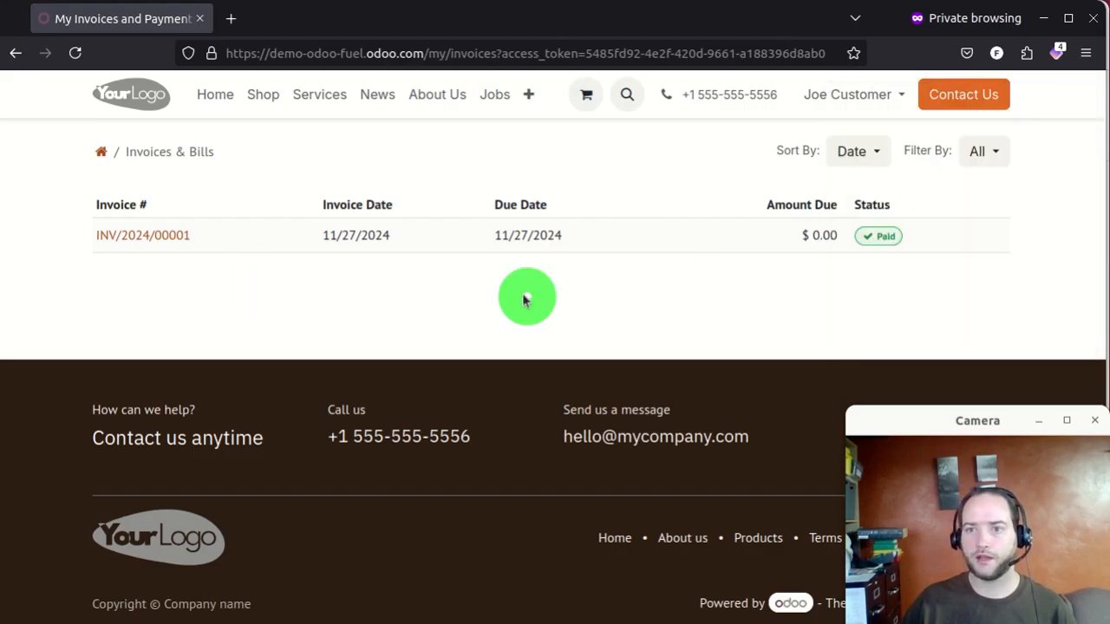
pyautogui.click(895, 94)
pyautogui.click(811, 134)
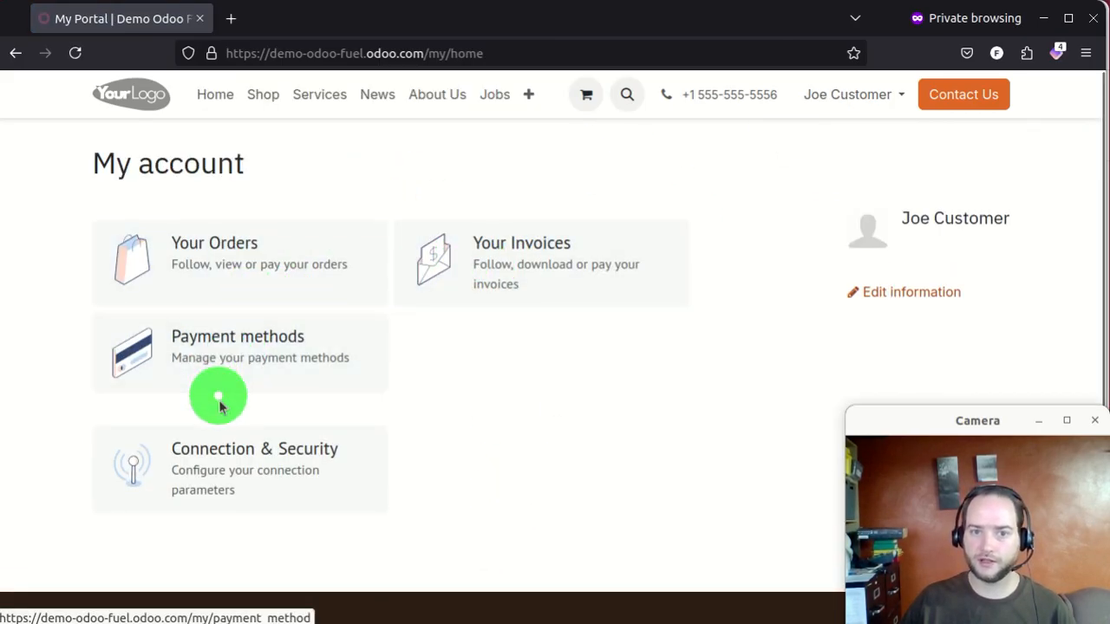
pyautogui.click(292, 377)
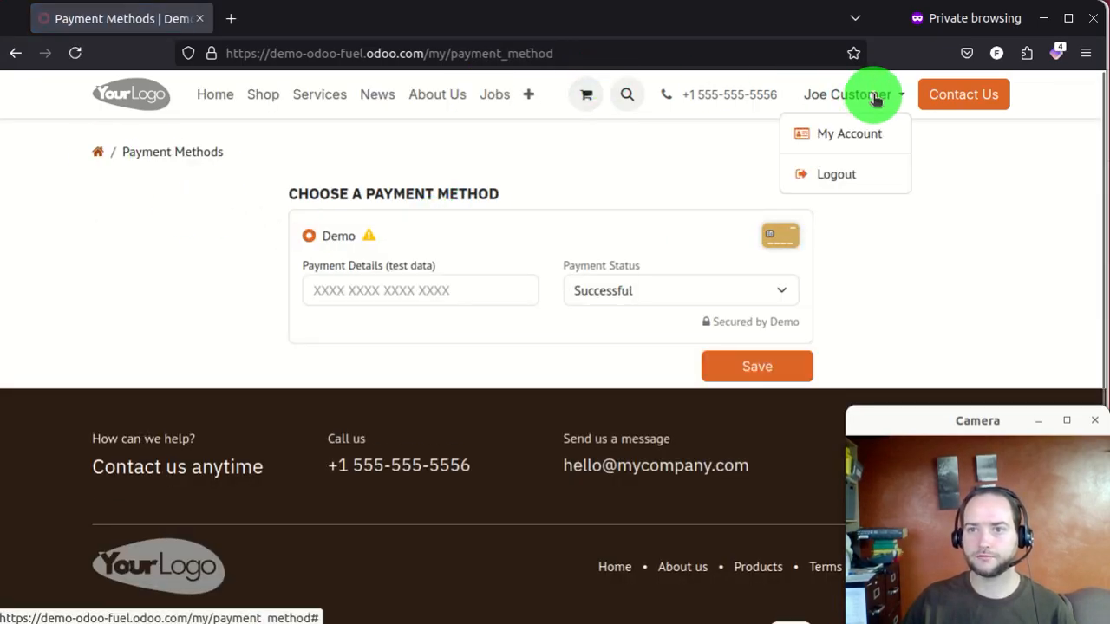
pyautogui.click(863, 135)
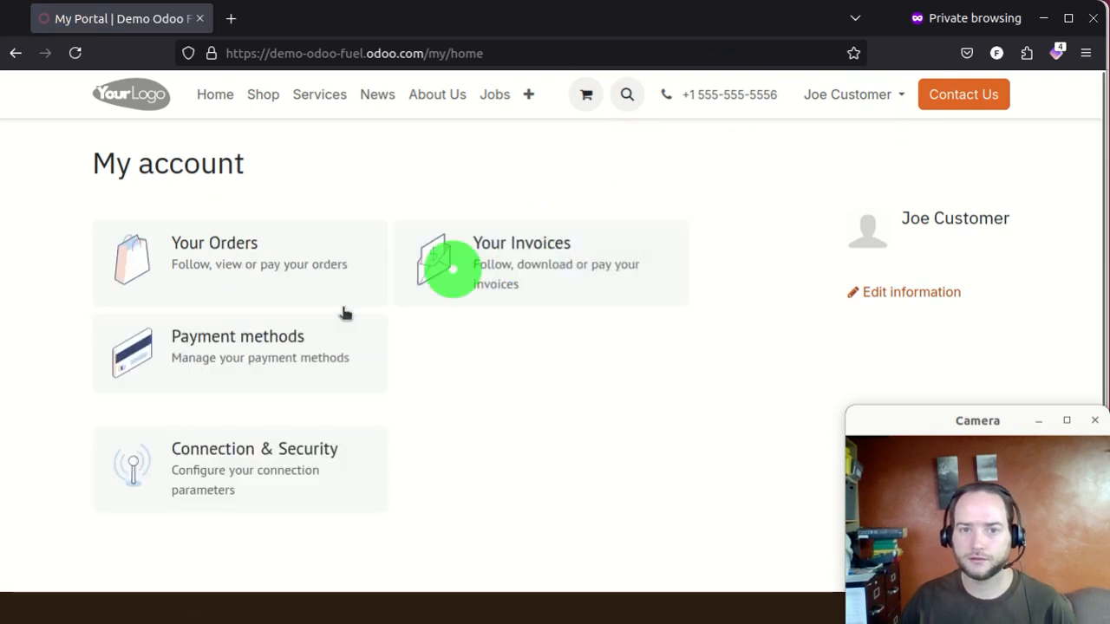
pyautogui.click(226, 275)
pyautogui.click(876, 99)
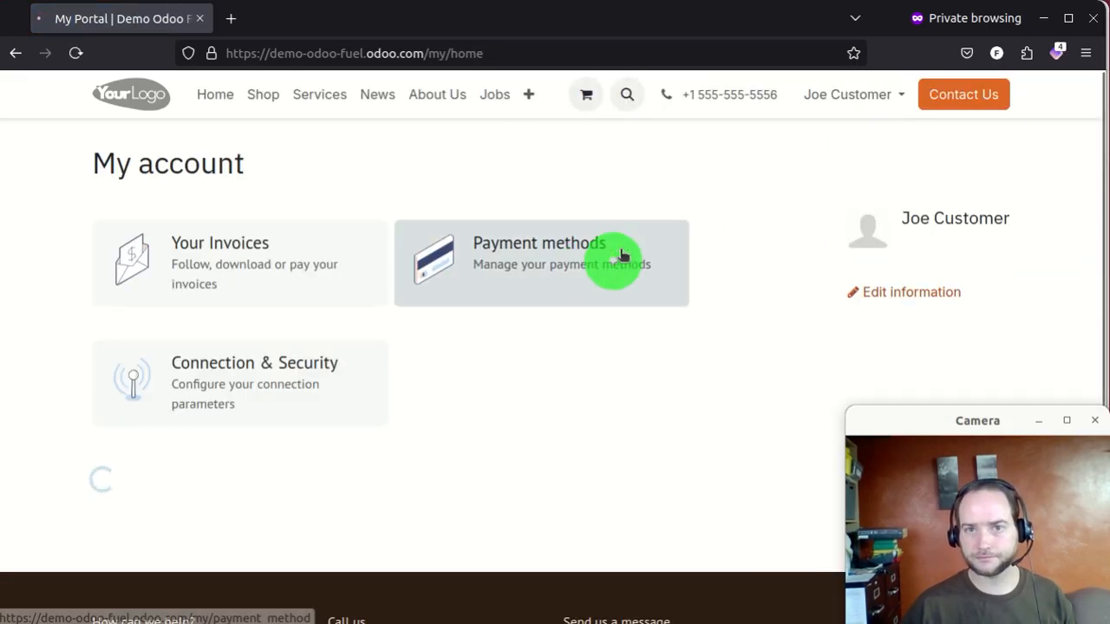
pyautogui.click(616, 255)
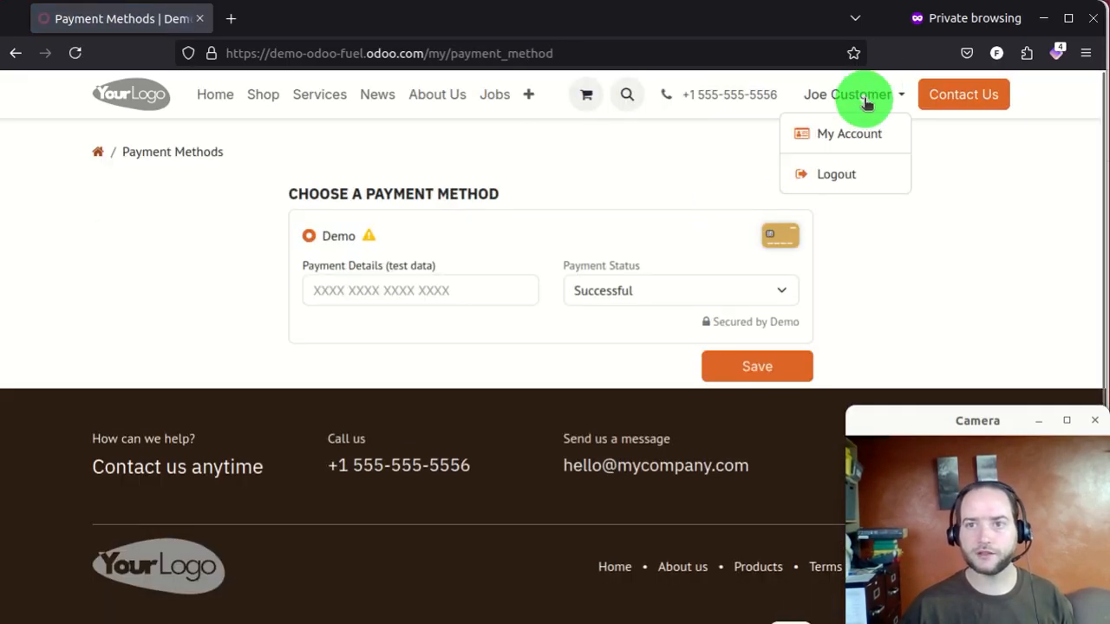
pyautogui.click(833, 133)
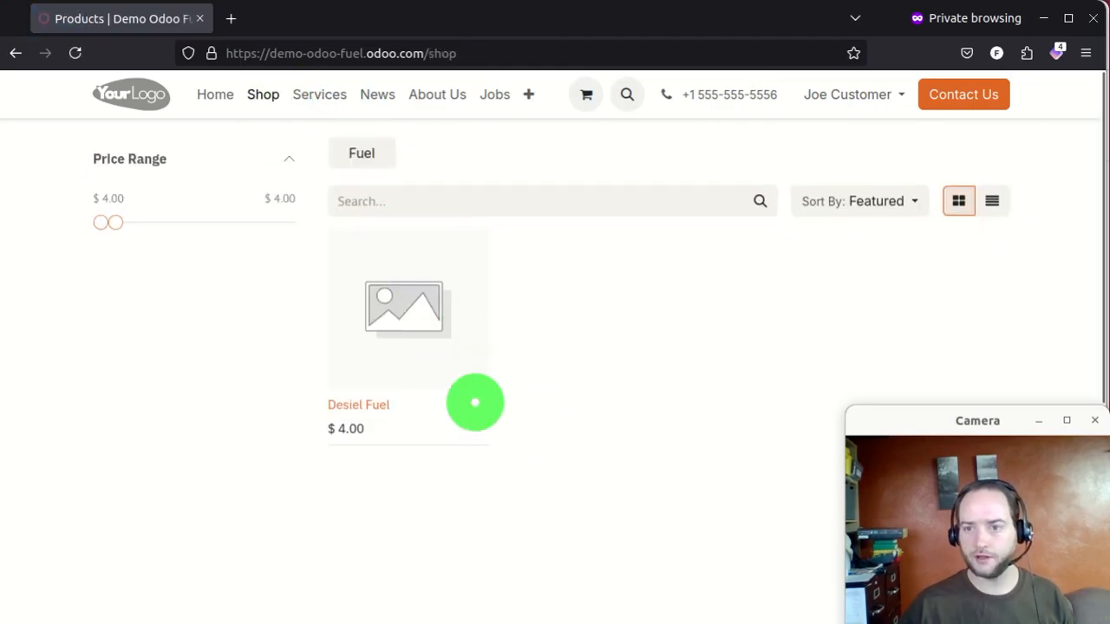
# - Add 100 Desiel Fuel to the cart ($460.00) and proceed to checkout
pyautogui.click(401, 314)
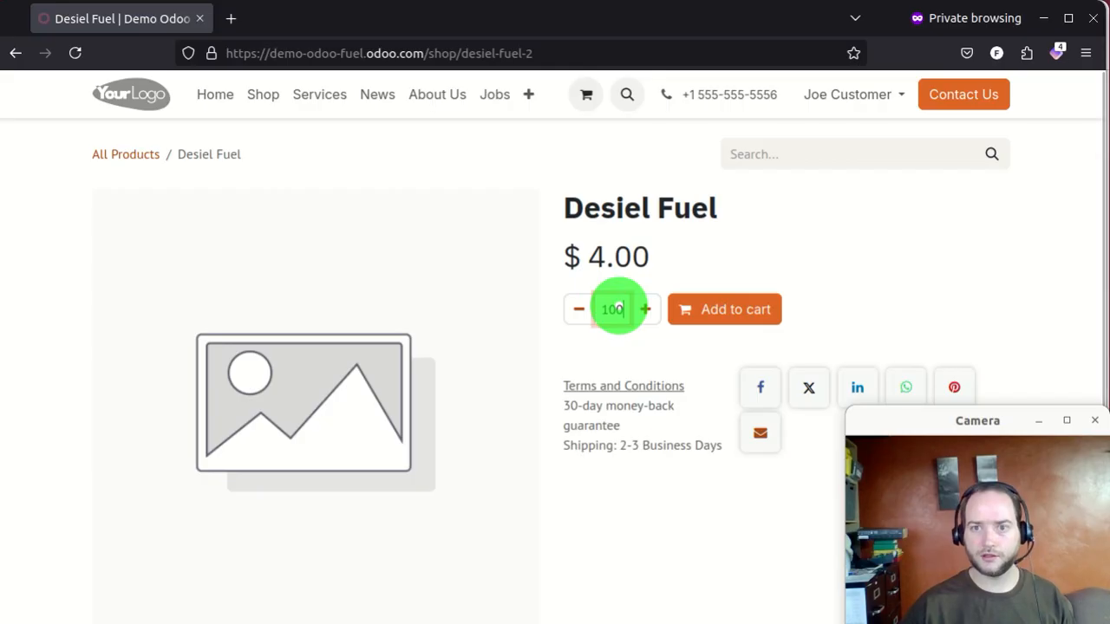
pyautogui.click(734, 310)
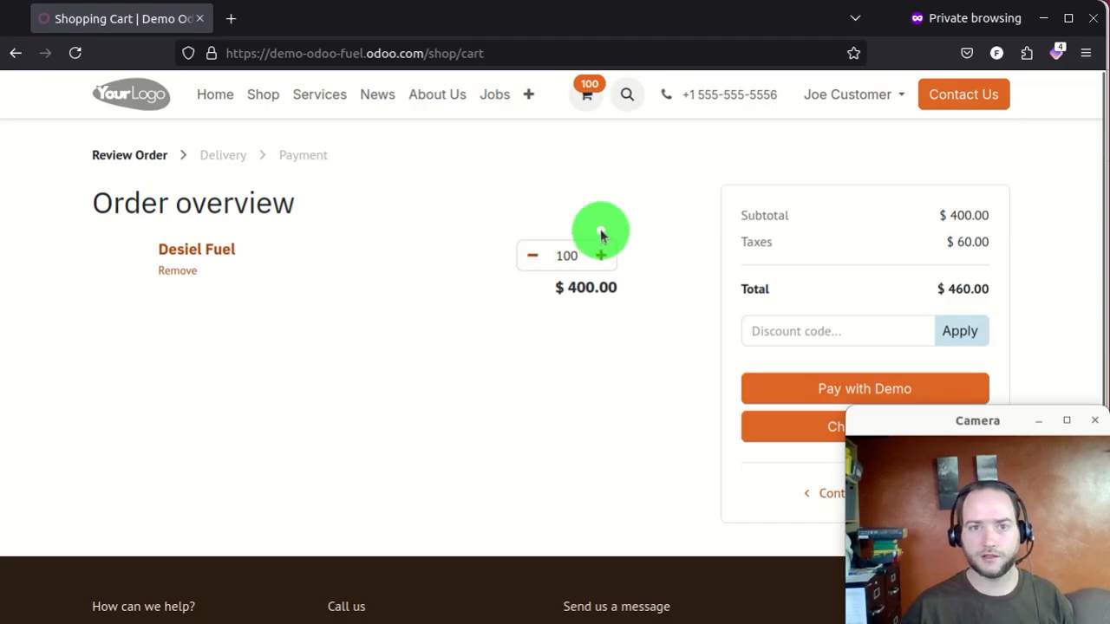
pyautogui.scroll(-3, 600, 234)
pyautogui.scroll(2, 601, 234)
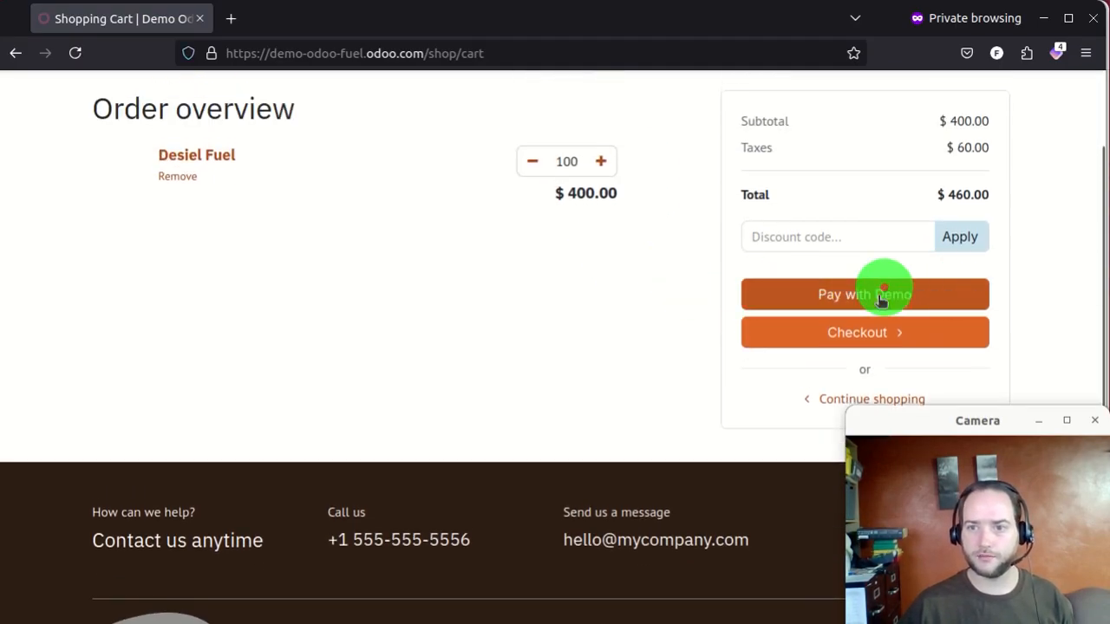
pyautogui.click(914, 331)
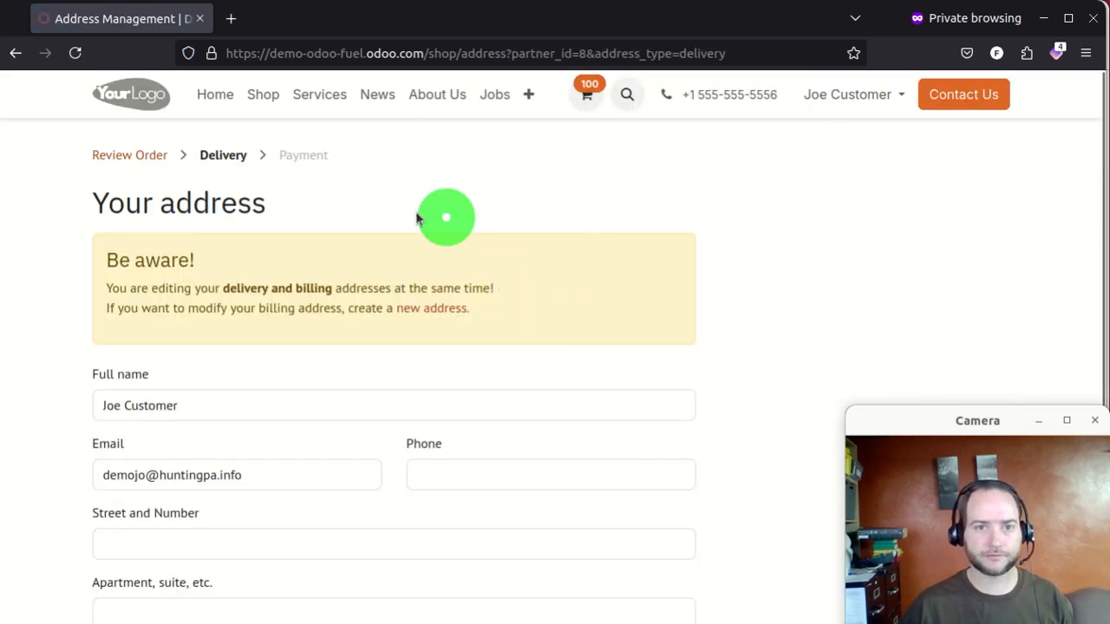
# - Fill in the street address, city and zip code of the delivery address
pyautogui.scroll(-3, 631, 270)
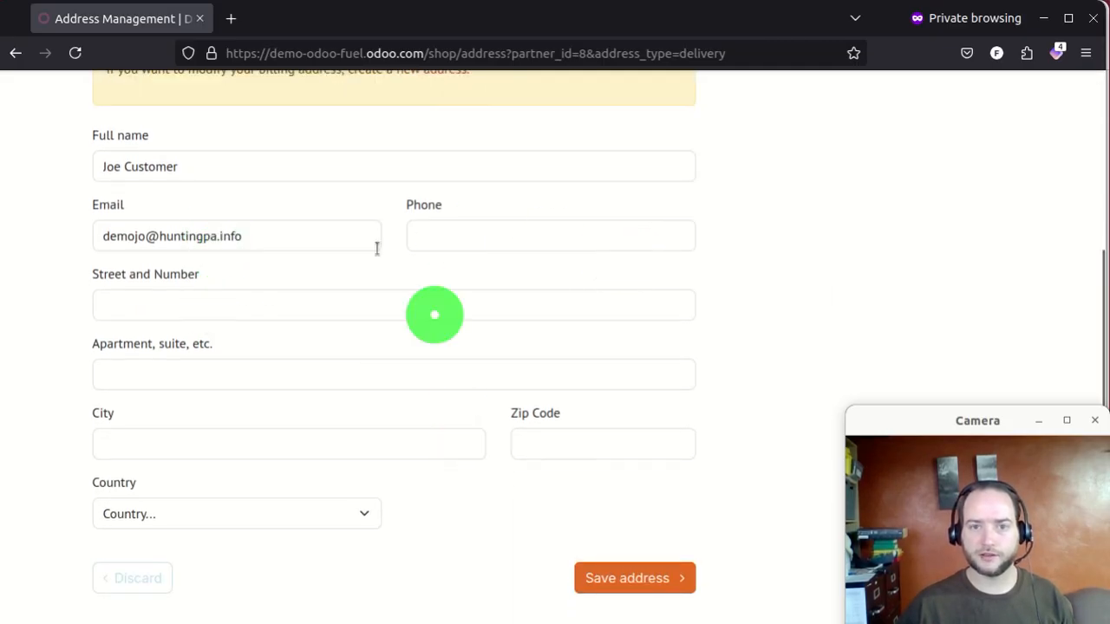
pyautogui.click(332, 308)
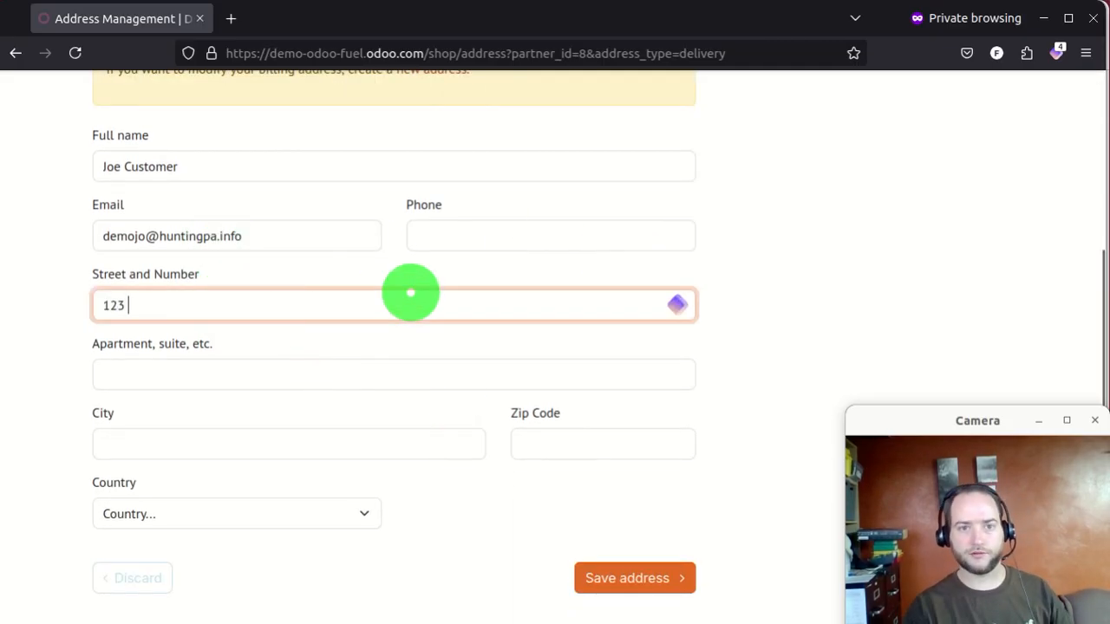
pyautogui.press('Tab')
pyautogui.press('Tab')
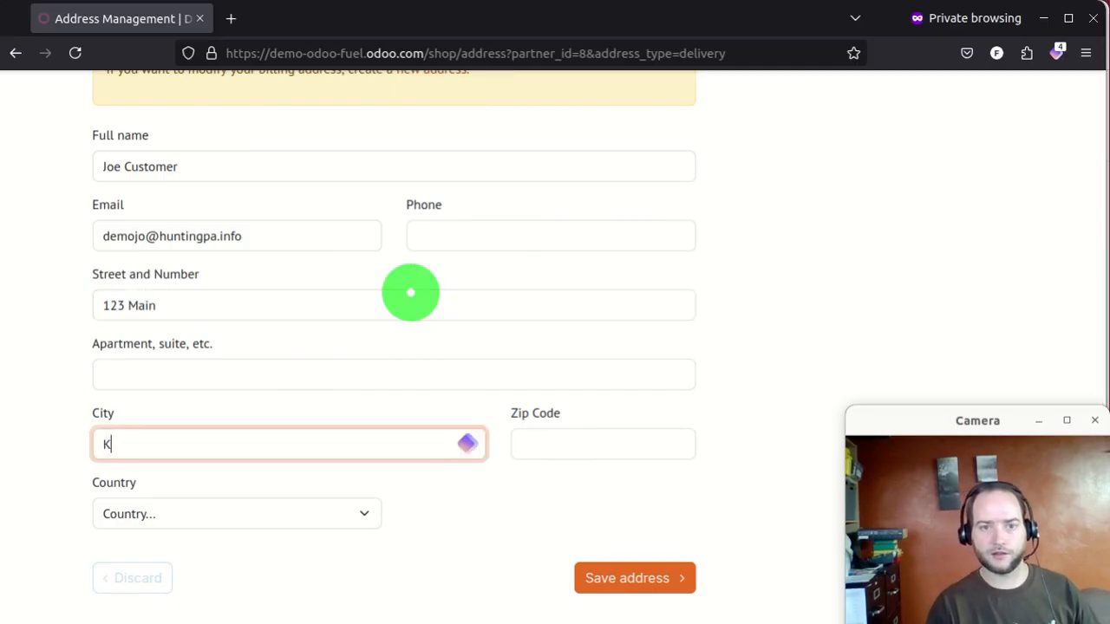
pyautogui.press('Tab')
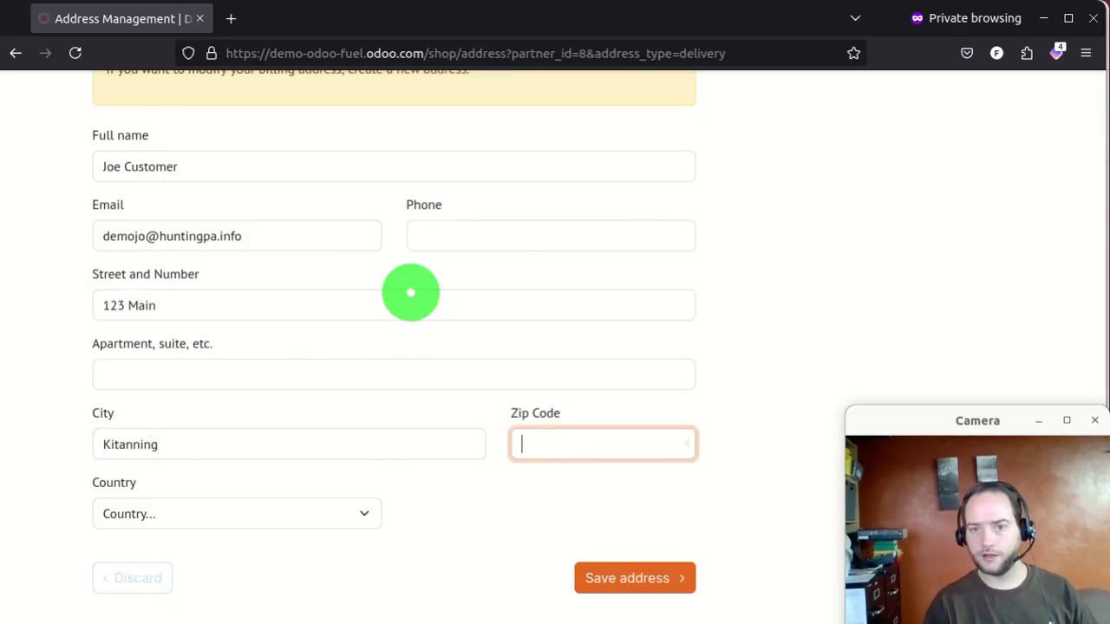
pyautogui.hotkey('shift', 'Tab')
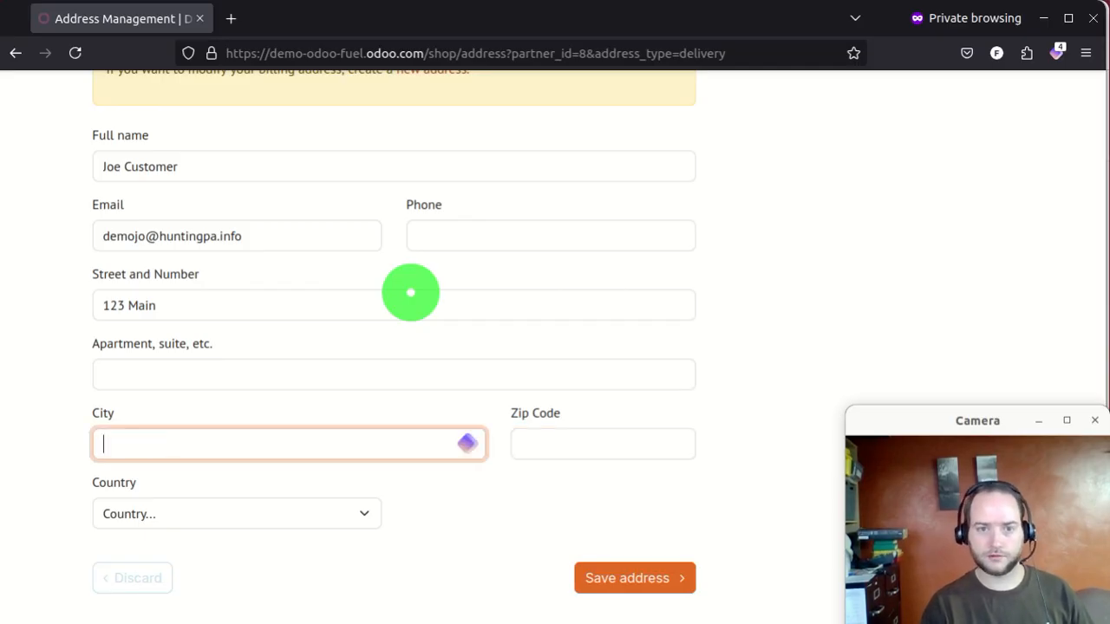
pyautogui.write('Chicora')
pyautogui.press('Tab')
pyautogui.write('1')
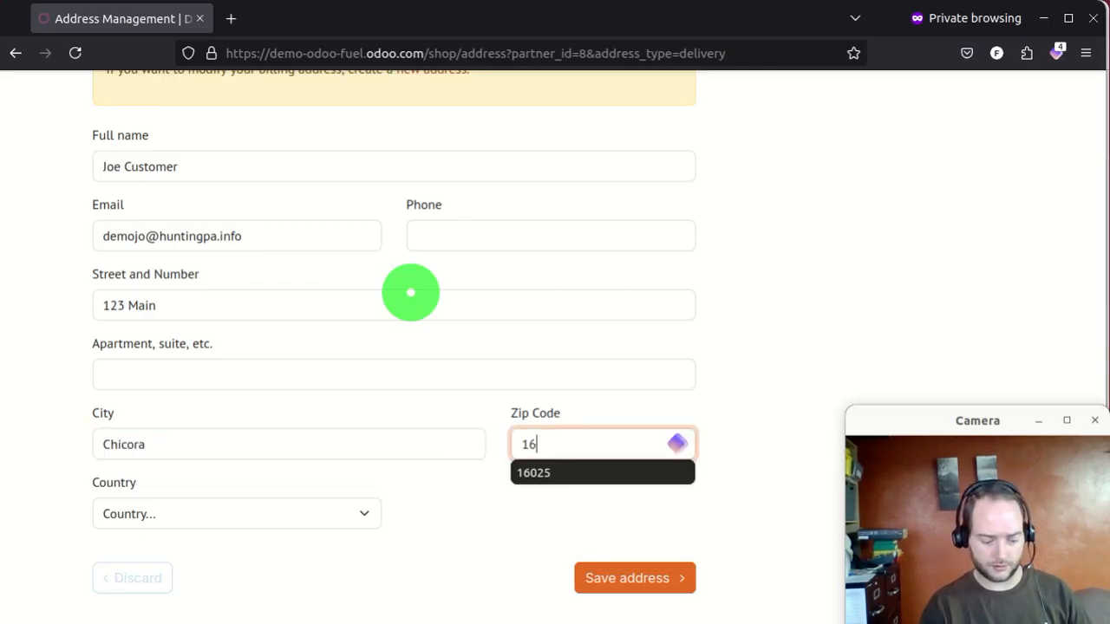
# - Set country United States and state Pennsylvania, add a phone number, and save the address
pyautogui.click(315, 510)
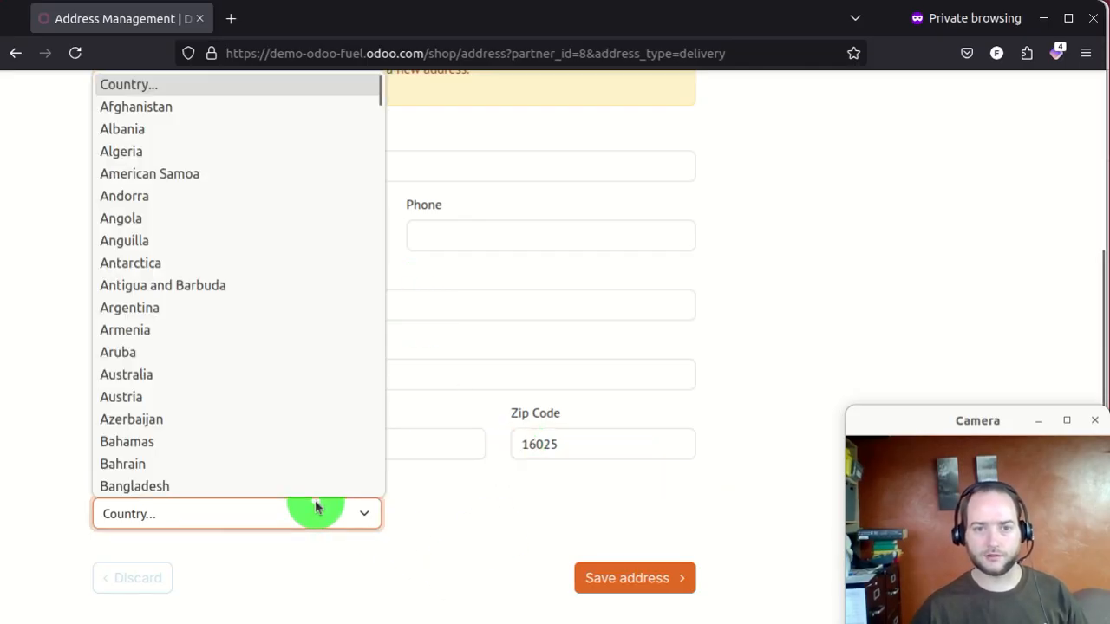
pyautogui.write('u')
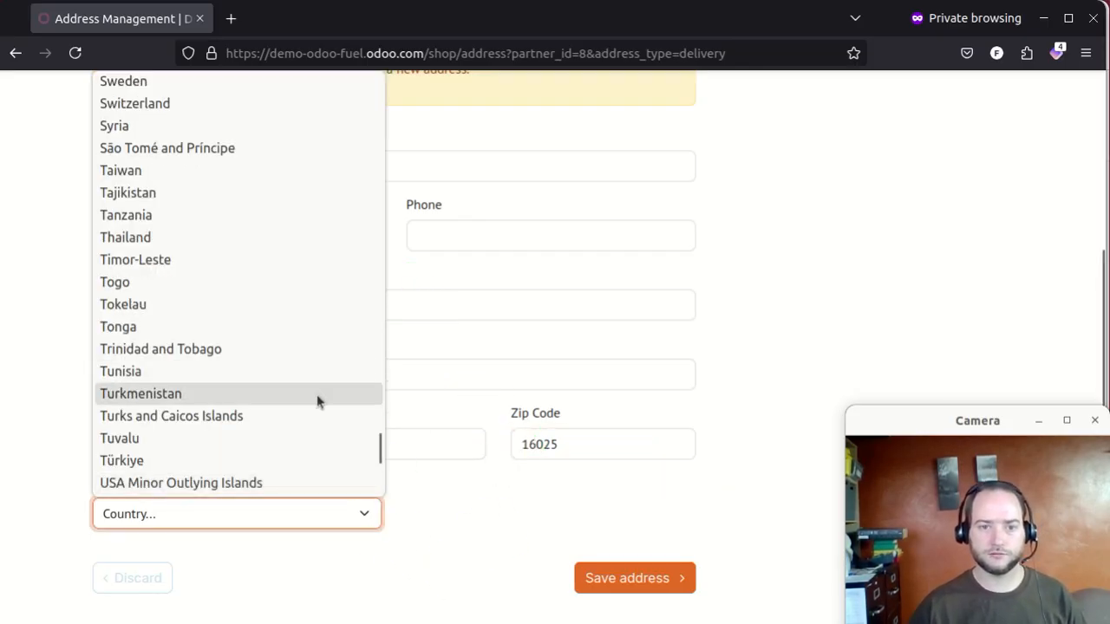
pyautogui.scroll(-3, 278, 395)
pyautogui.click(214, 327)
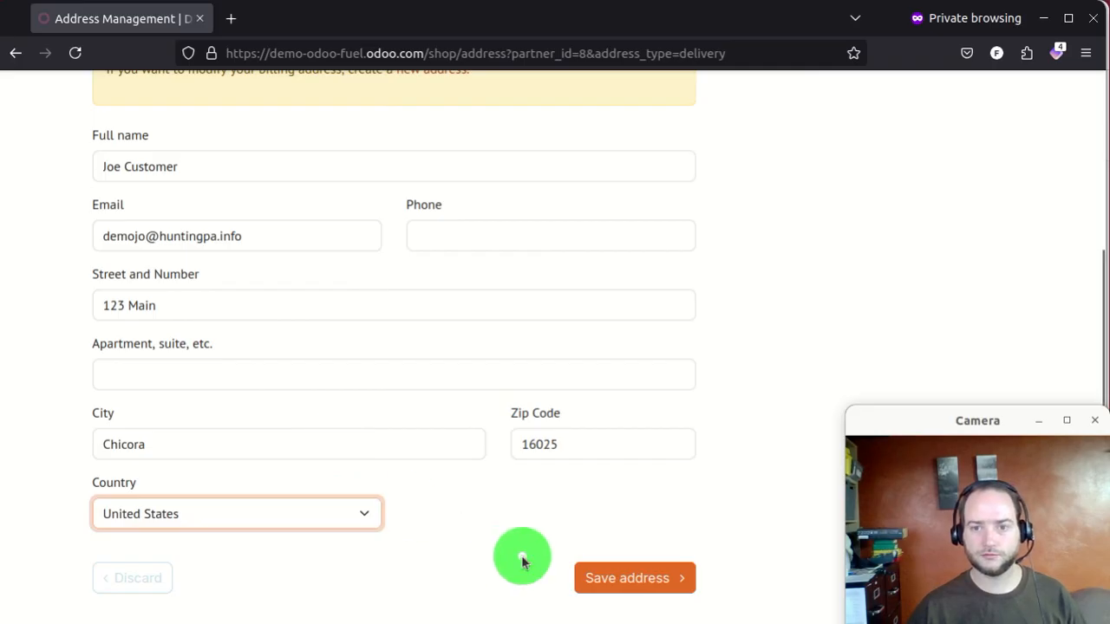
pyautogui.click(599, 521)
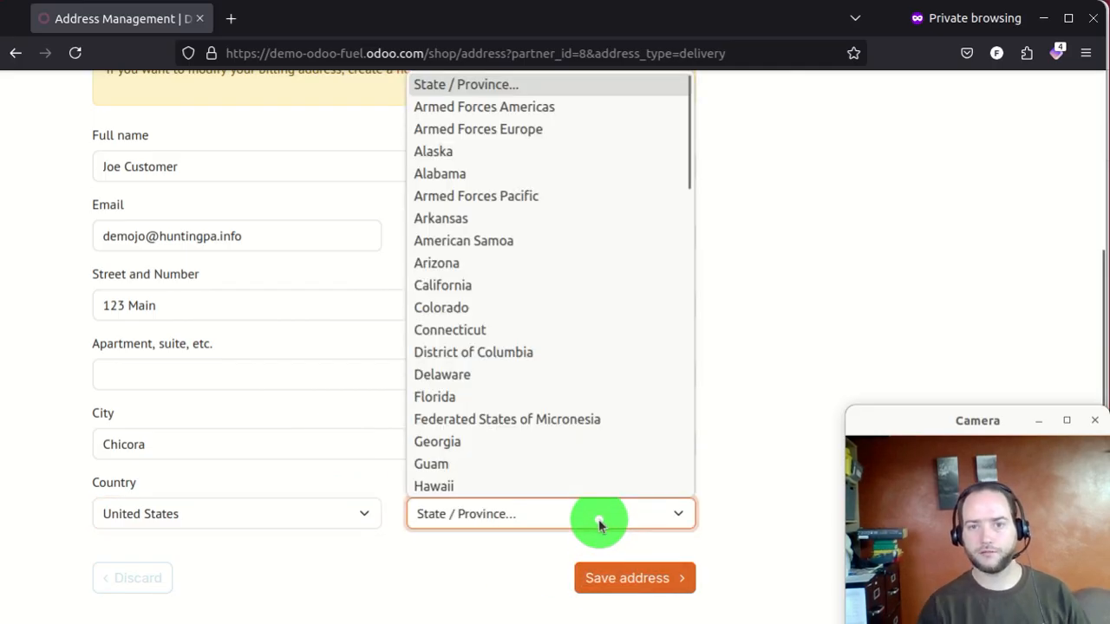
pyautogui.press('p')
pyautogui.click(543, 483)
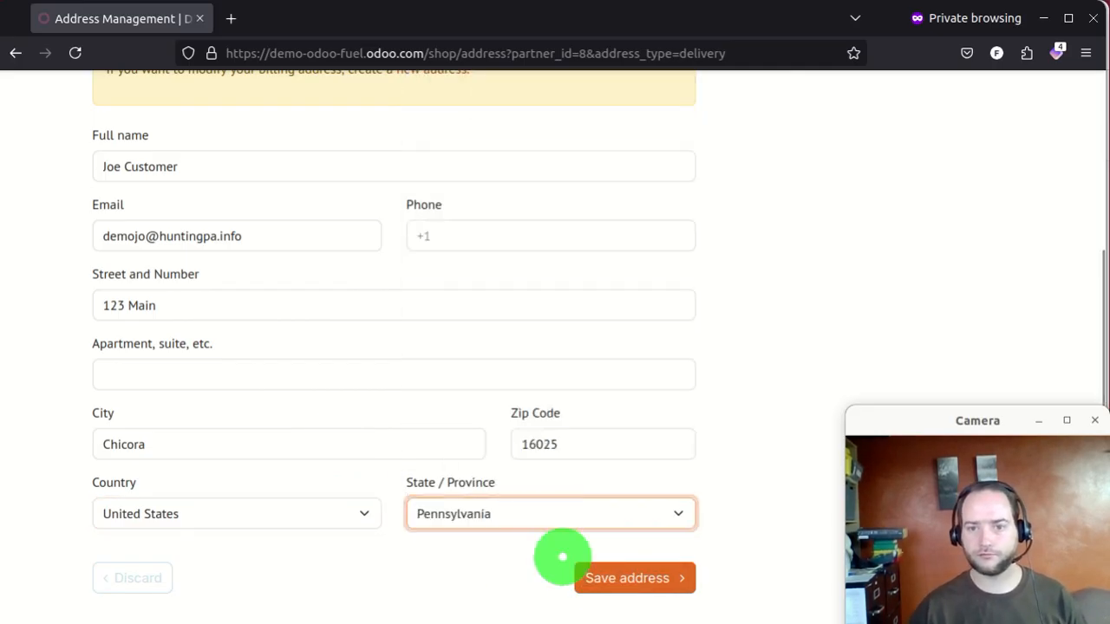
pyautogui.click(595, 578)
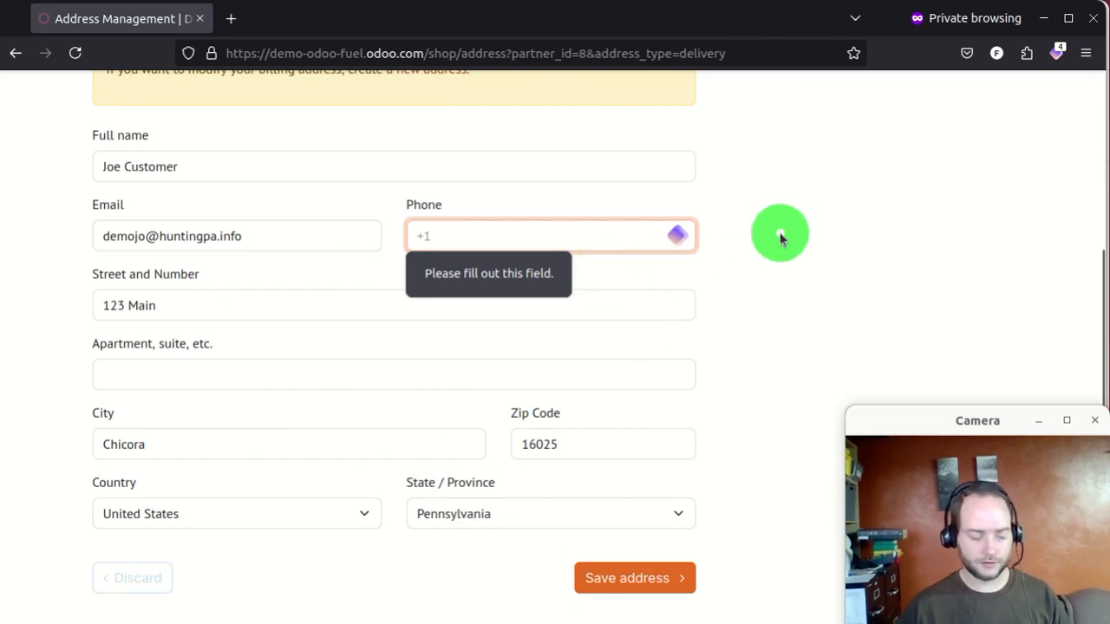
pyautogui.write('1')
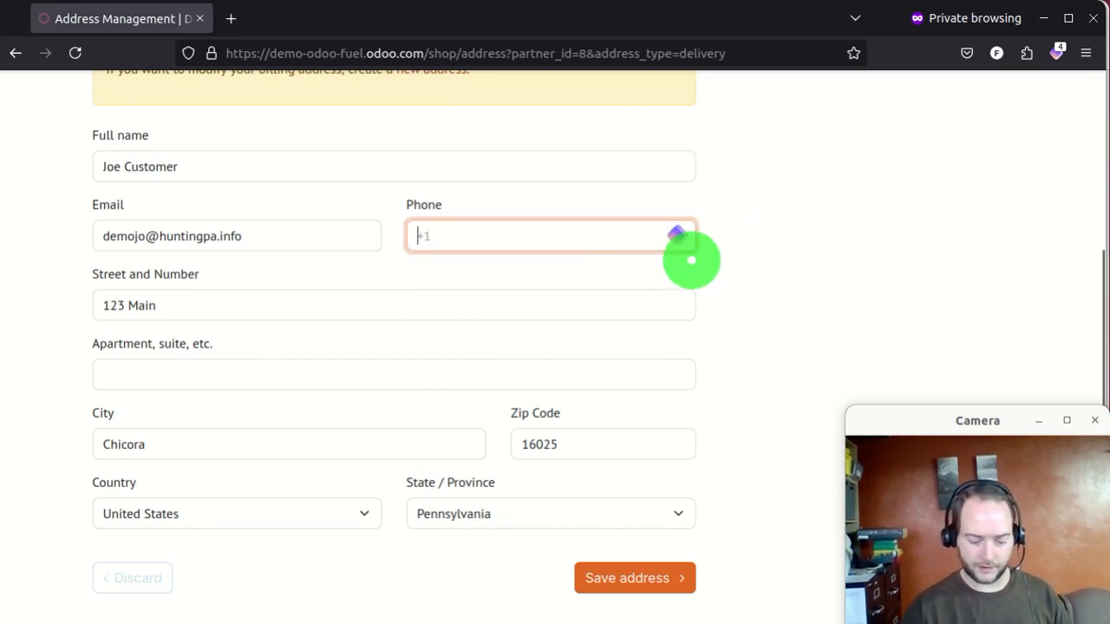
pyautogui.write('+12131231234')
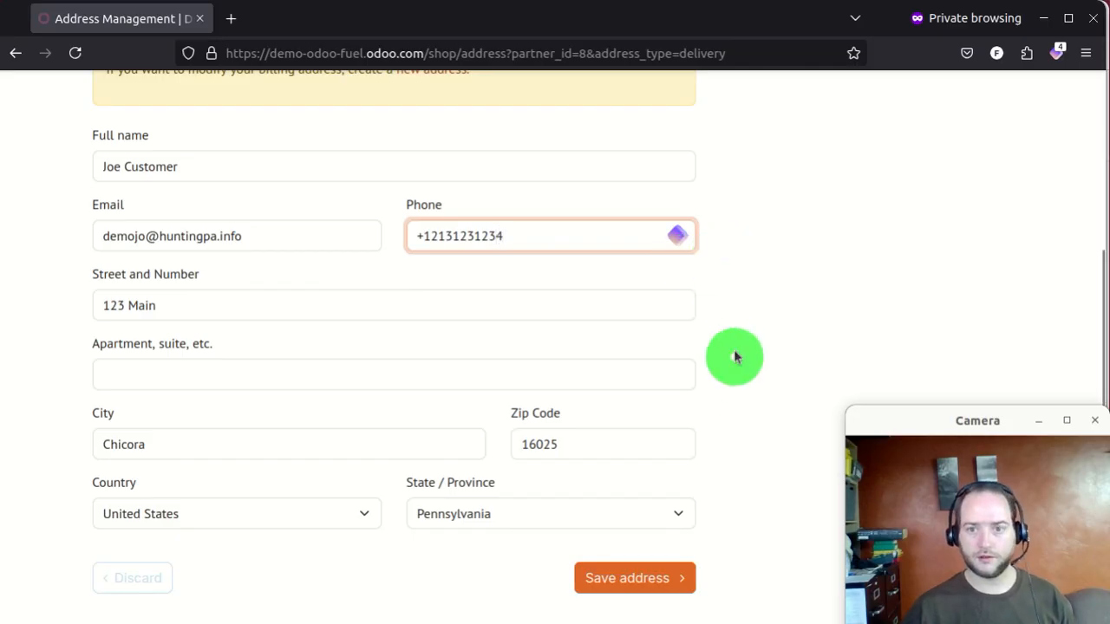
pyautogui.click(632, 577)
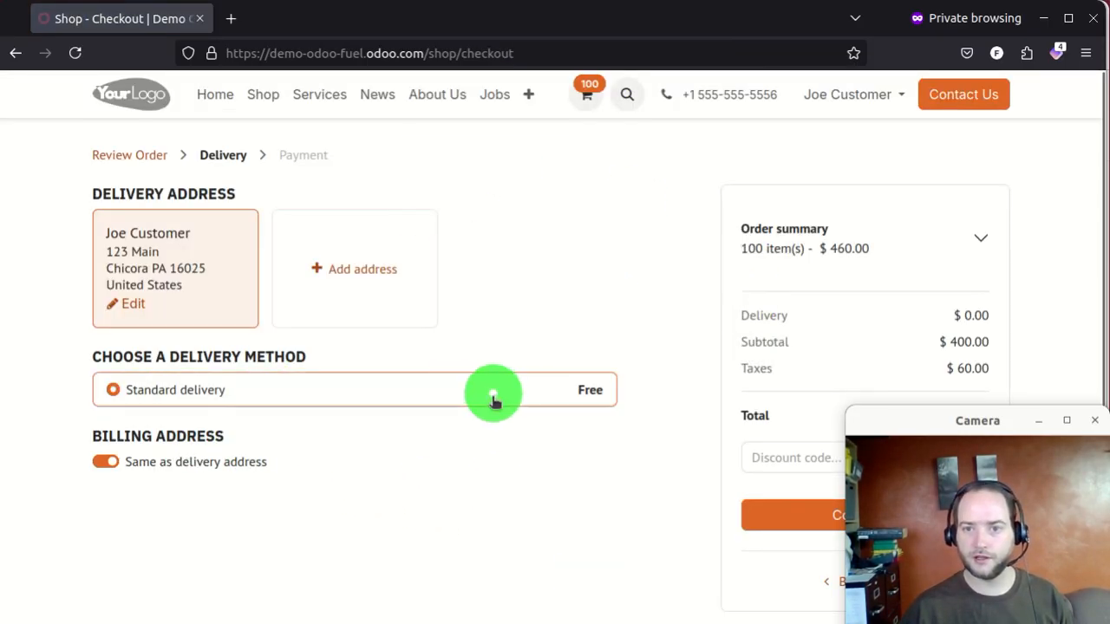
# - Choose free Standard delivery and confirm it to reach payment
pyautogui.click(575, 391)
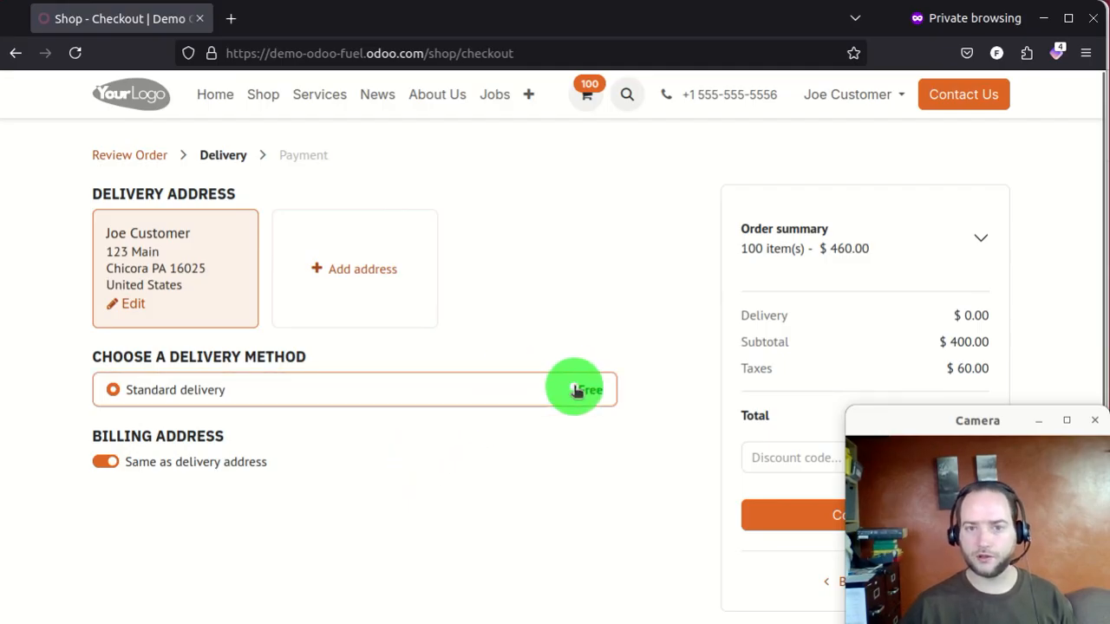
pyautogui.scroll(-1, 557, 389)
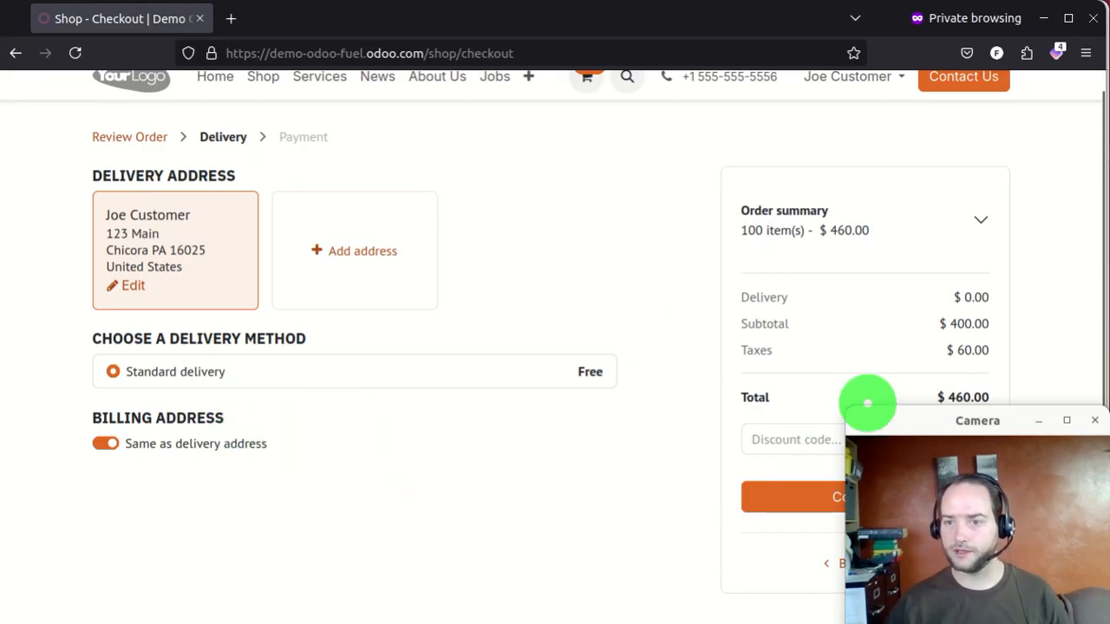
pyautogui.moveTo(904, 422); pyautogui.dragTo(389, 411)
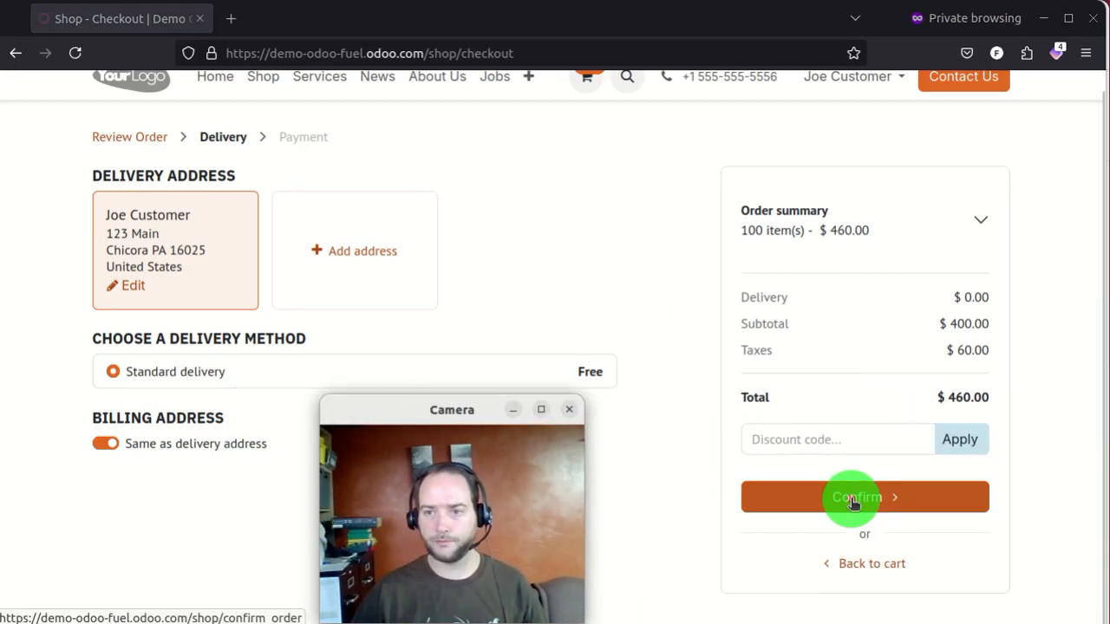
pyautogui.click(854, 501)
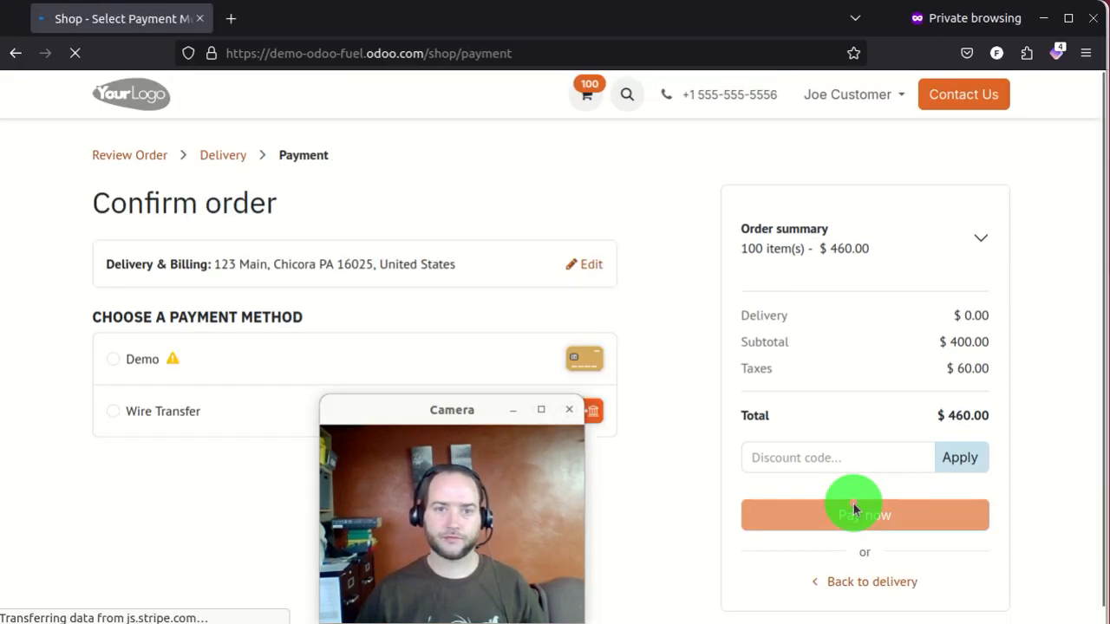
# - Pay the $460.00 order with the Demo method using test card details
pyautogui.click(151, 371)
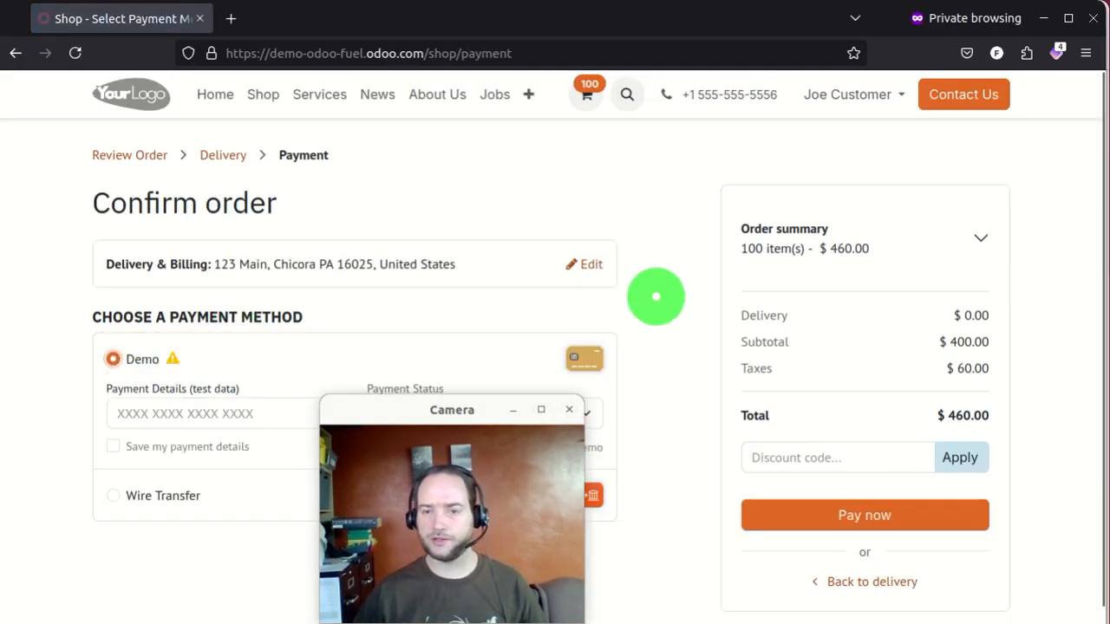
pyautogui.moveTo(405, 411); pyautogui.dragTo(744, 412)
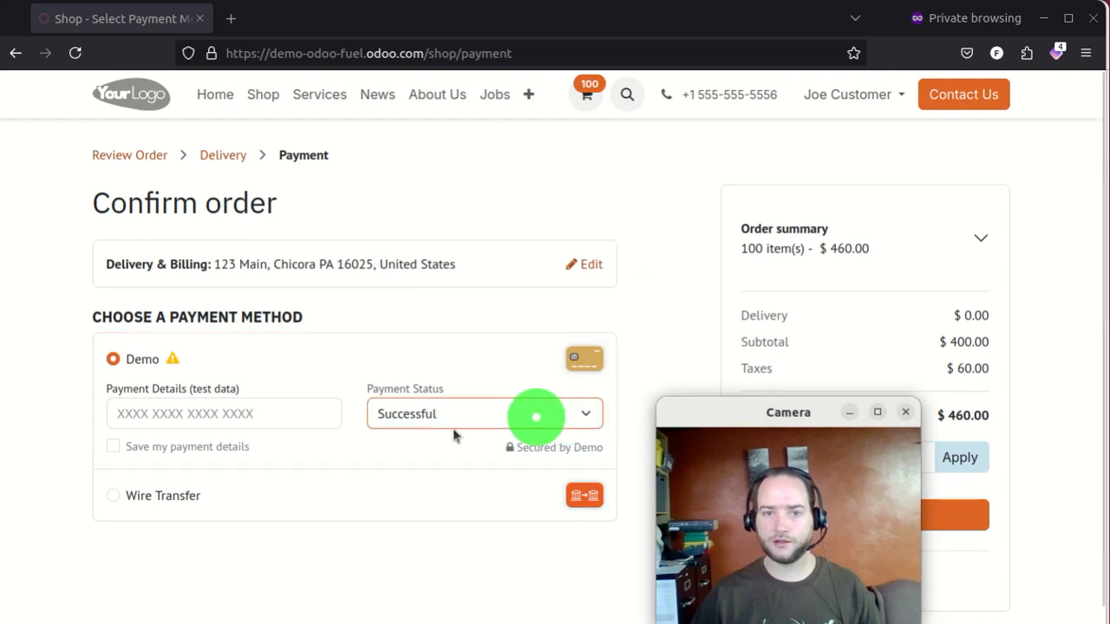
pyautogui.click(166, 411)
pyautogui.write('1234')
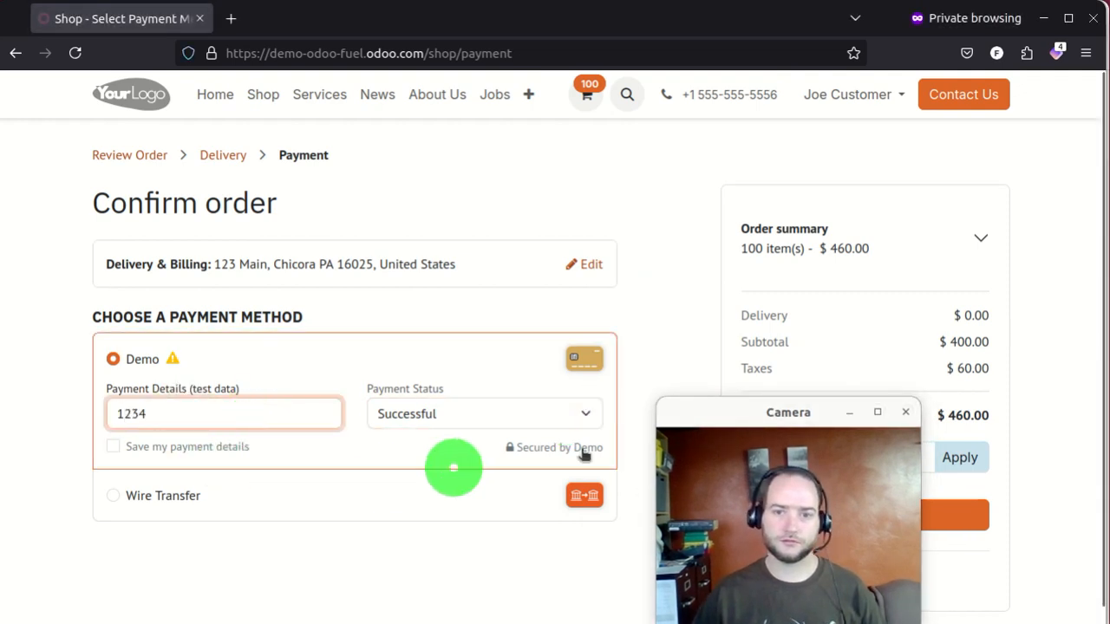
pyautogui.moveTo(726, 421); pyautogui.dragTo(434, 424)
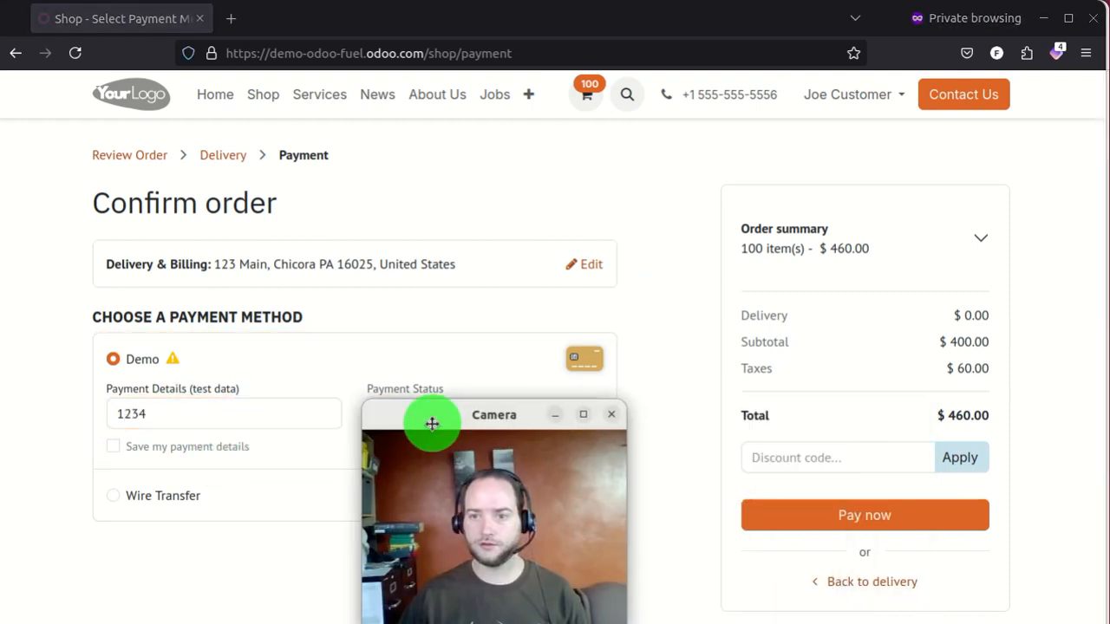
pyautogui.click(820, 518)
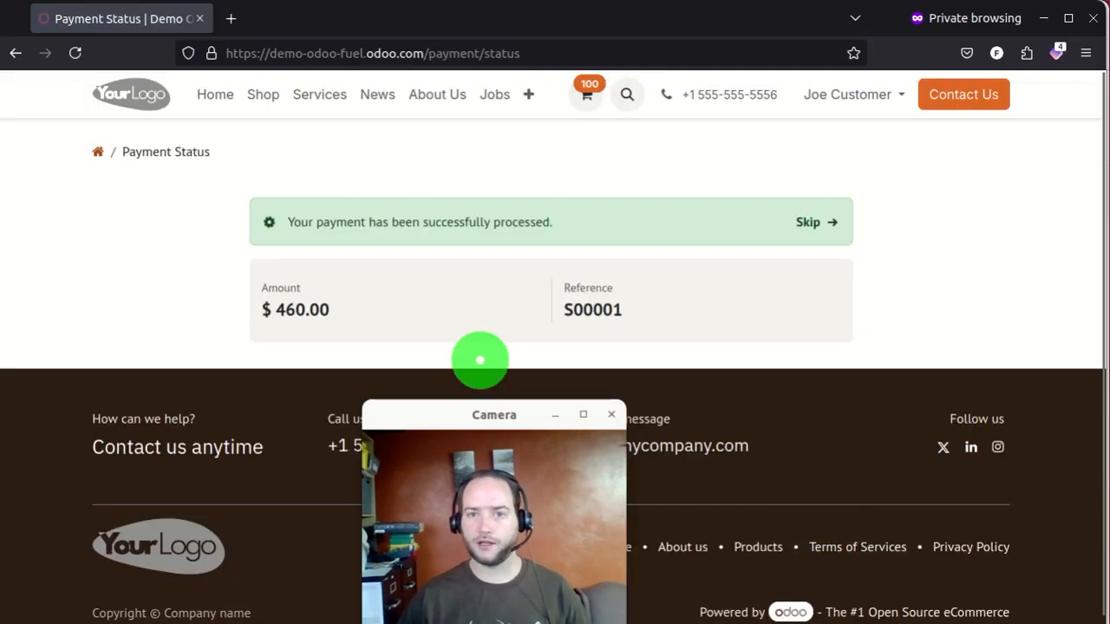
pyautogui.moveTo(467, 419); pyautogui.dragTo(921, 413)
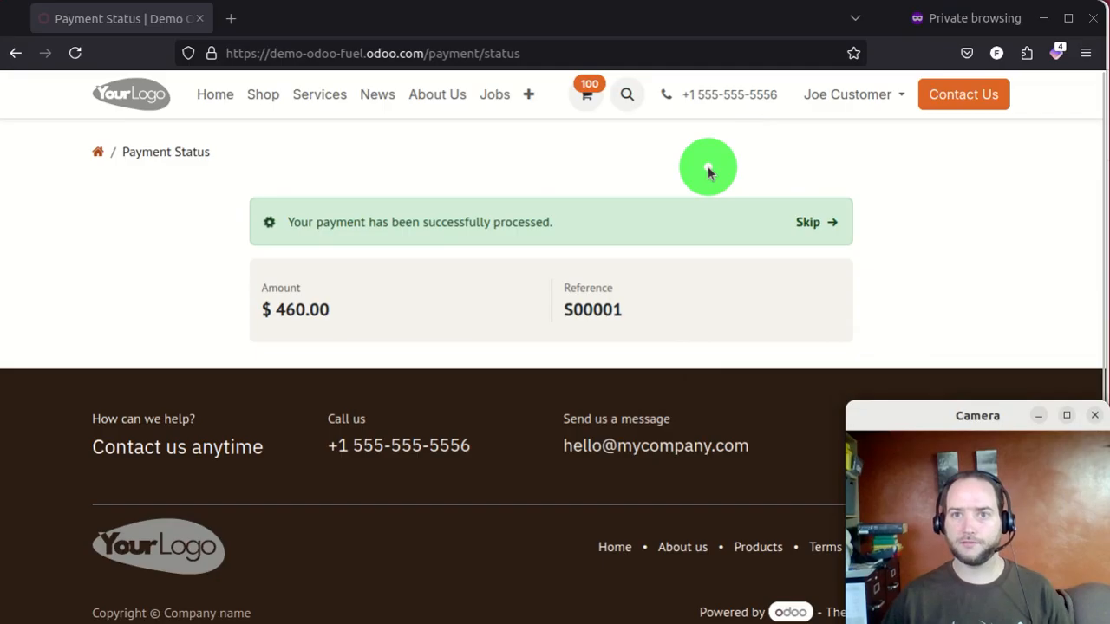
pyautogui.click(854, 98)
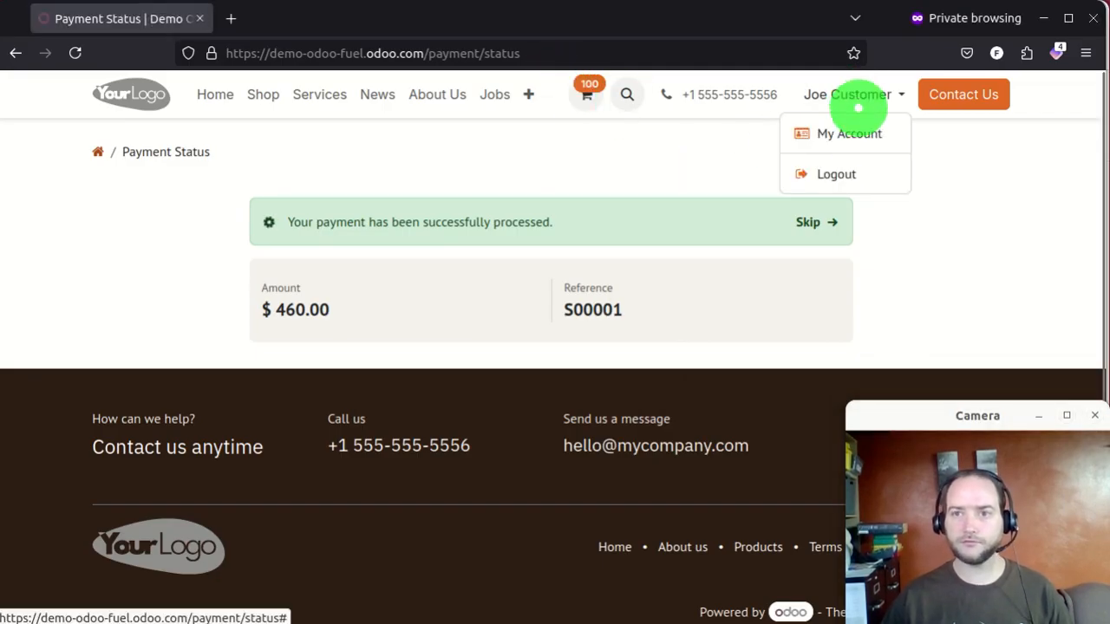
# - Open sales order S00001 from the portal's Your Orders list and review its payment details
pyautogui.click(857, 133)
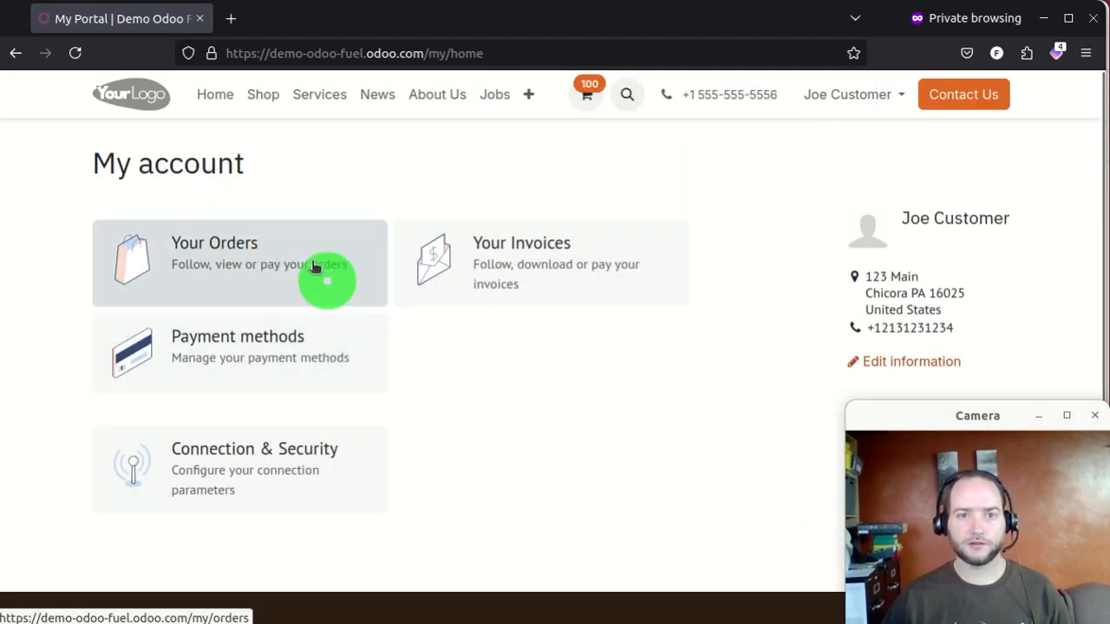
pyautogui.click(322, 278)
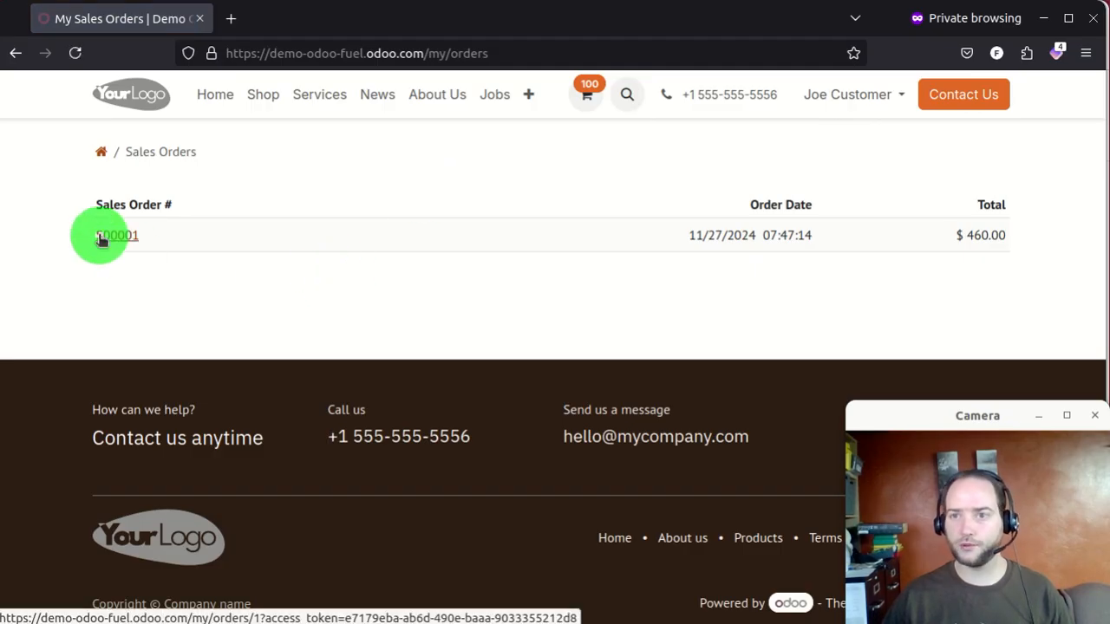
pyautogui.click(101, 237)
pyautogui.scroll(-3, 599, 295)
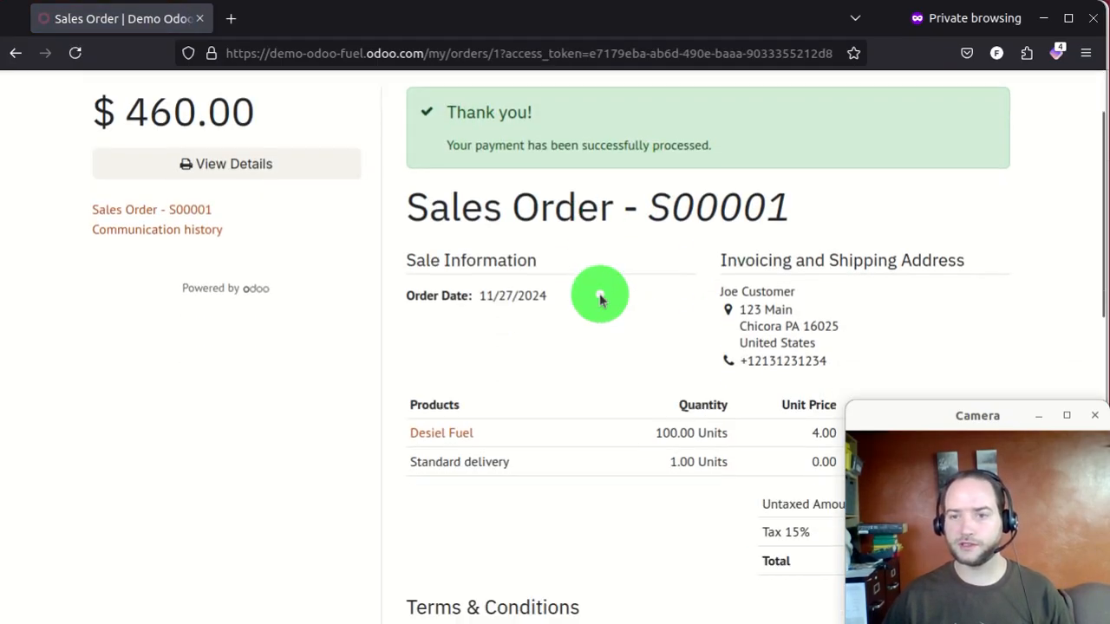
pyautogui.scroll(-6, 674, 237)
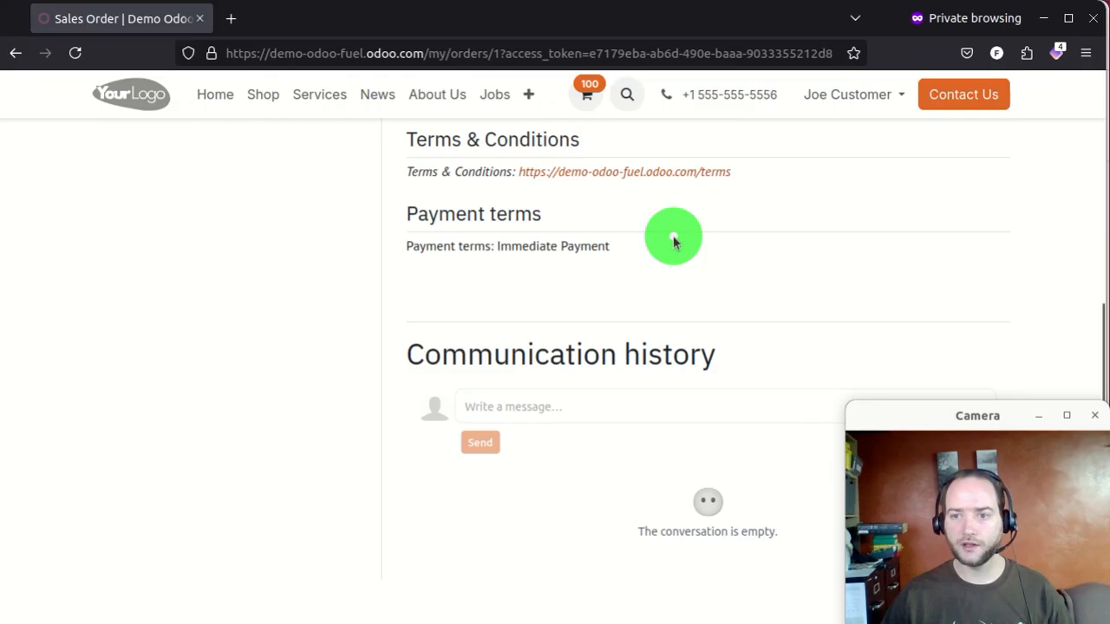
pyautogui.scroll(4, 678, 291)
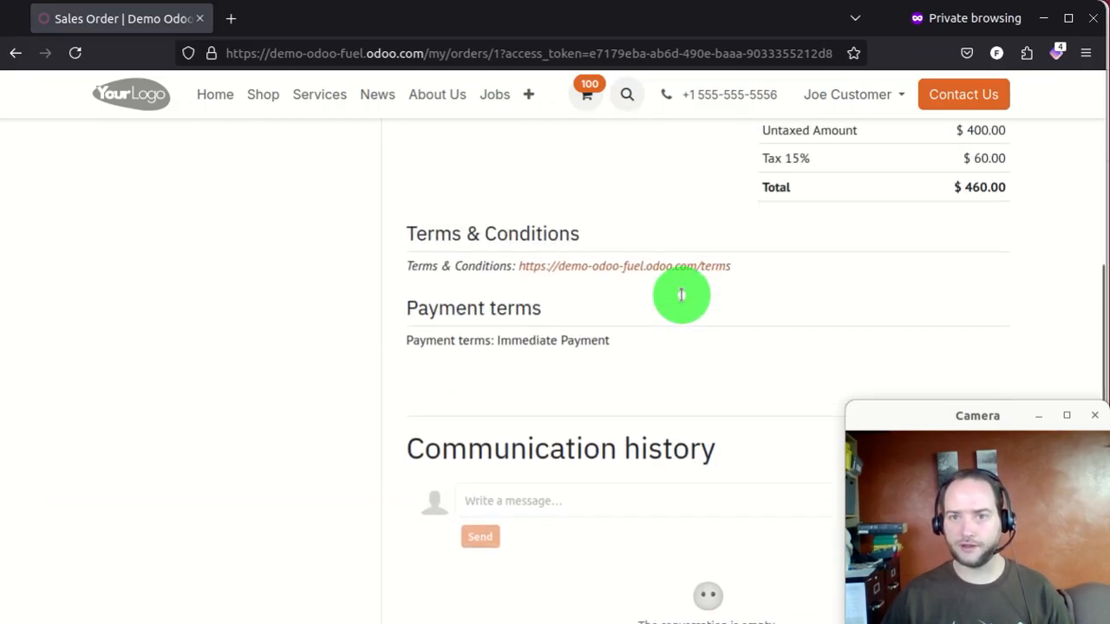
pyautogui.scroll(2, 670, 347)
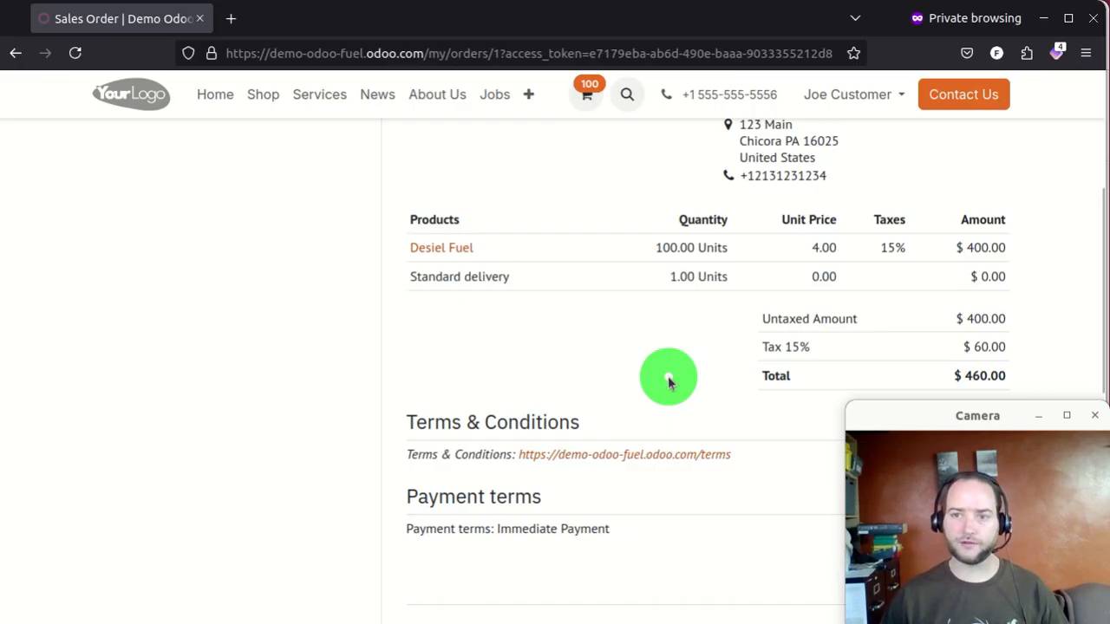
# - Scroll back to the top of S00001 and return to the My account portal page
pyautogui.scroll(1, 609, 406)
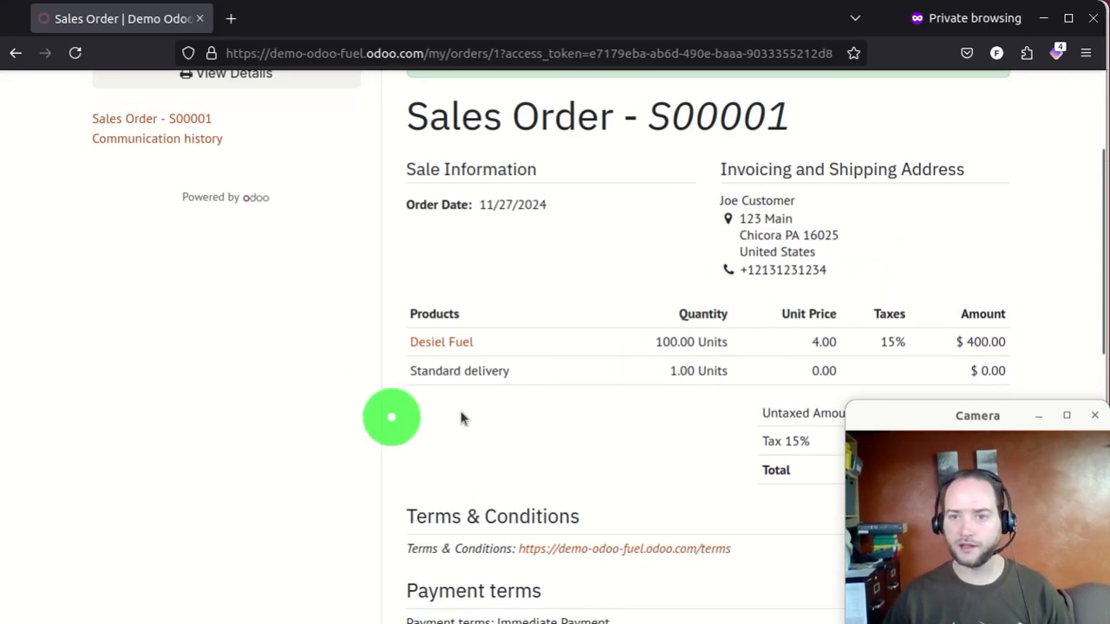
pyautogui.scroll(2, 503, 401)
pyautogui.scroll(-1, 552, 403)
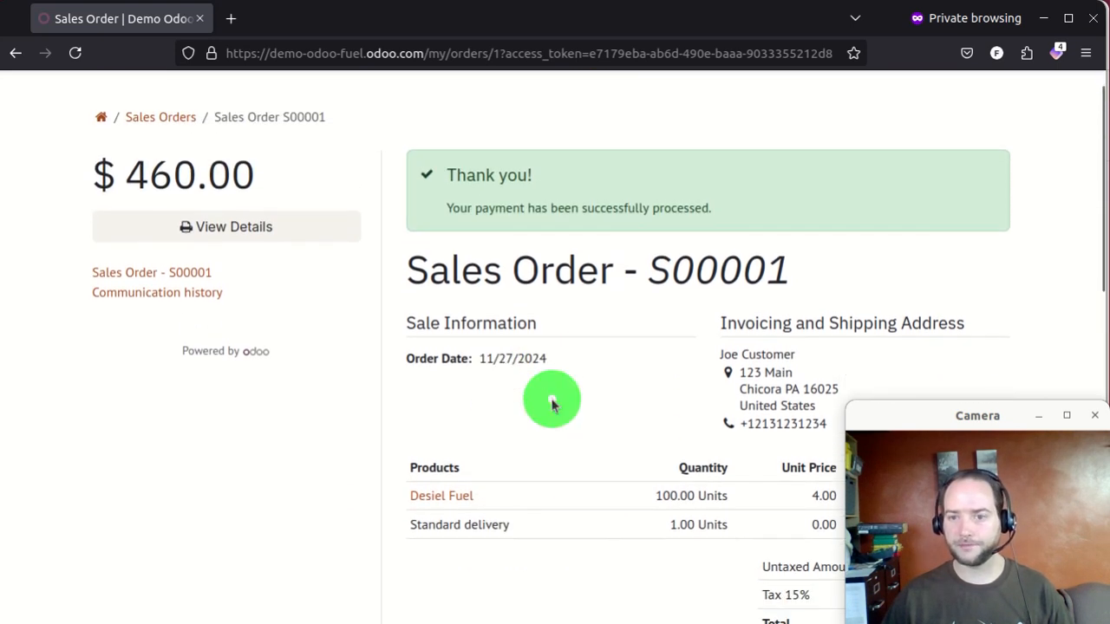
pyautogui.scroll(-2, 552, 403)
pyautogui.moveTo(402, 370); pyautogui.dragTo(1011, 376)
pyautogui.click(483, 464)
pyautogui.scroll(-3, 795, 328)
pyautogui.scroll(5, 823, 332)
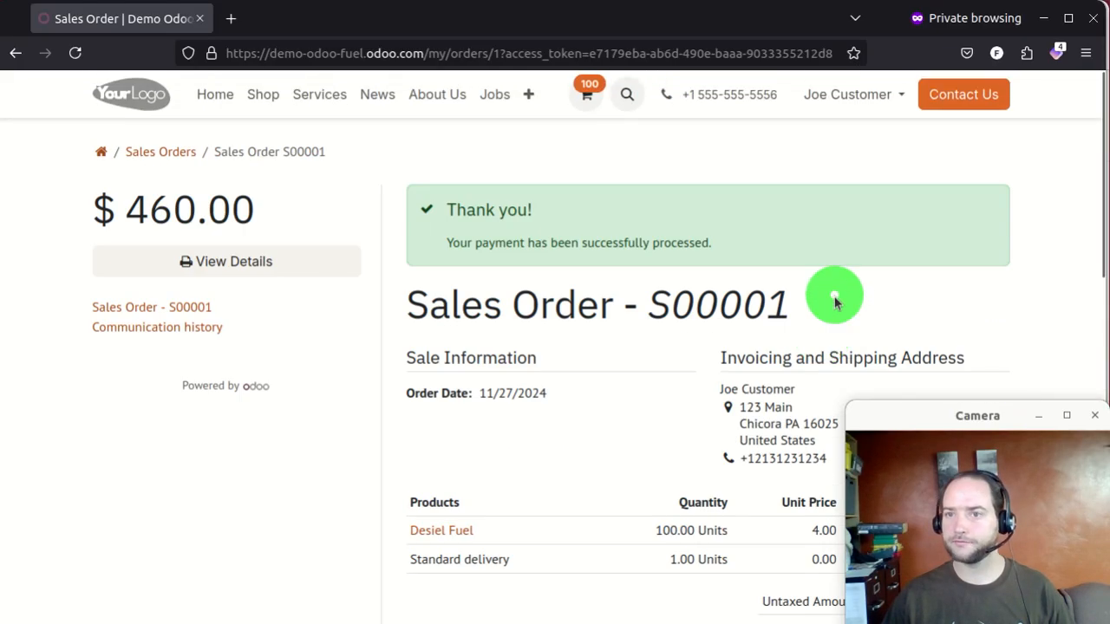
pyautogui.click(893, 95)
pyautogui.click(869, 134)
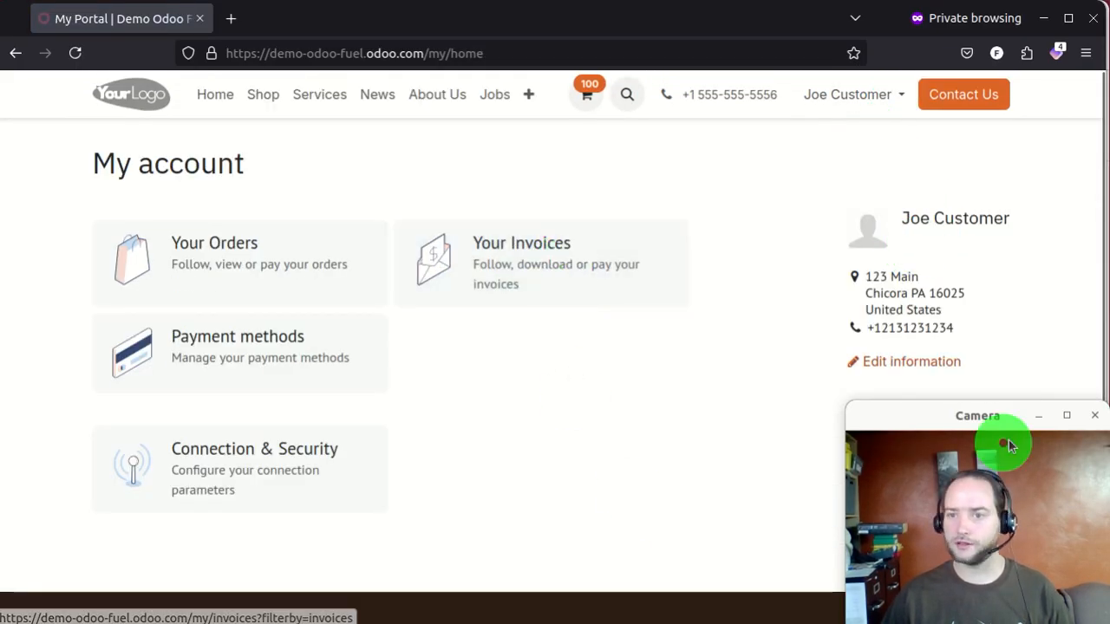
pyautogui.moveTo(908, 417); pyautogui.dragTo(845, 471)
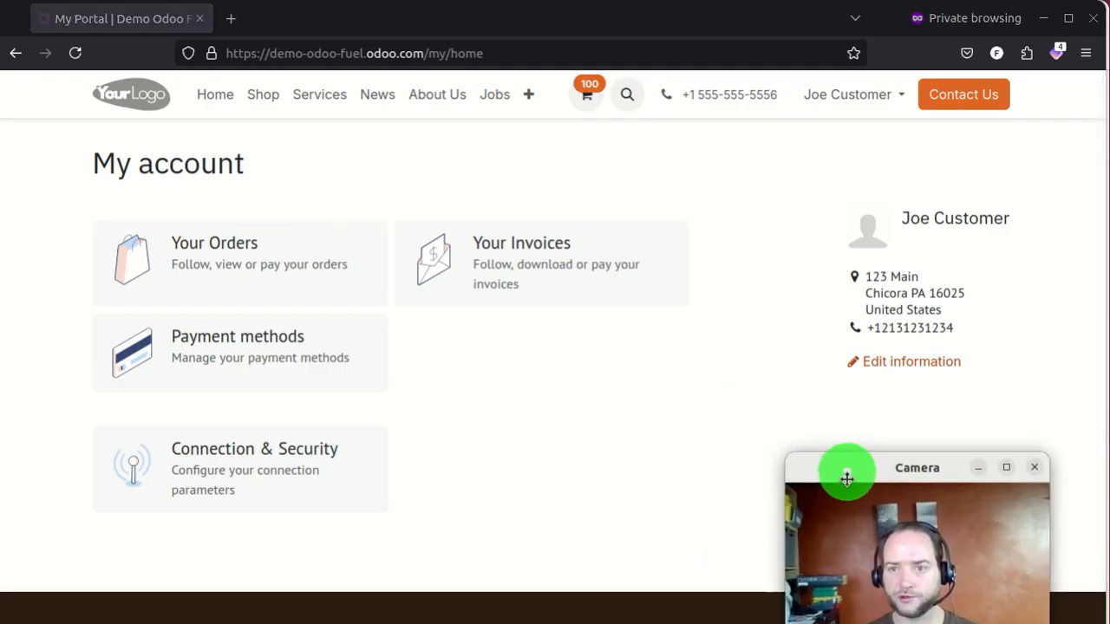
pyautogui.click(942, 364)
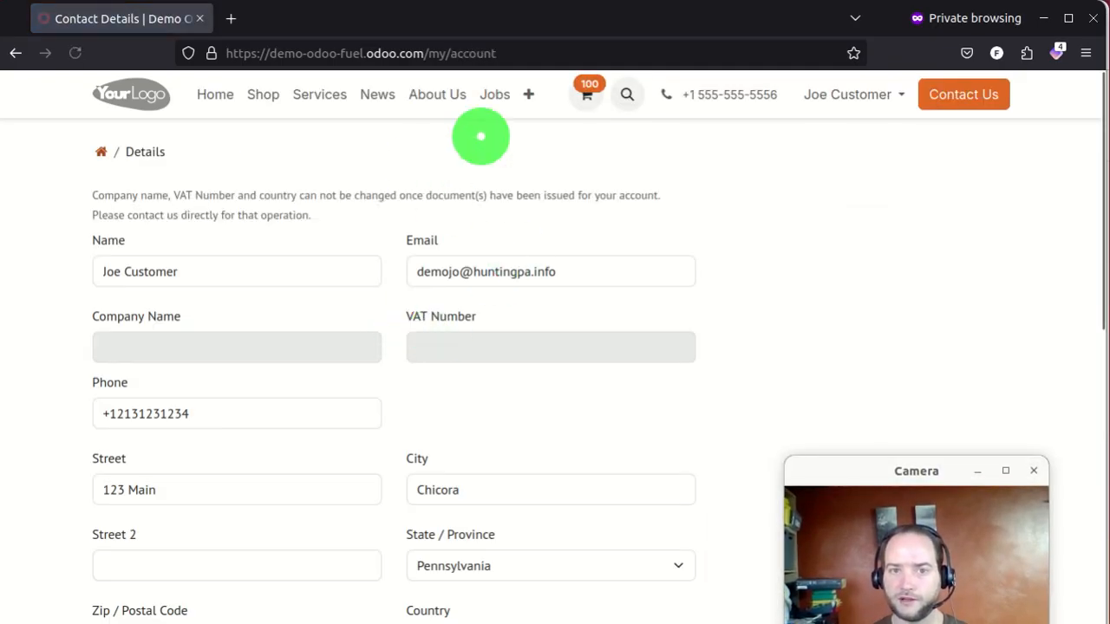
pyautogui.click(853, 100)
pyautogui.click(847, 133)
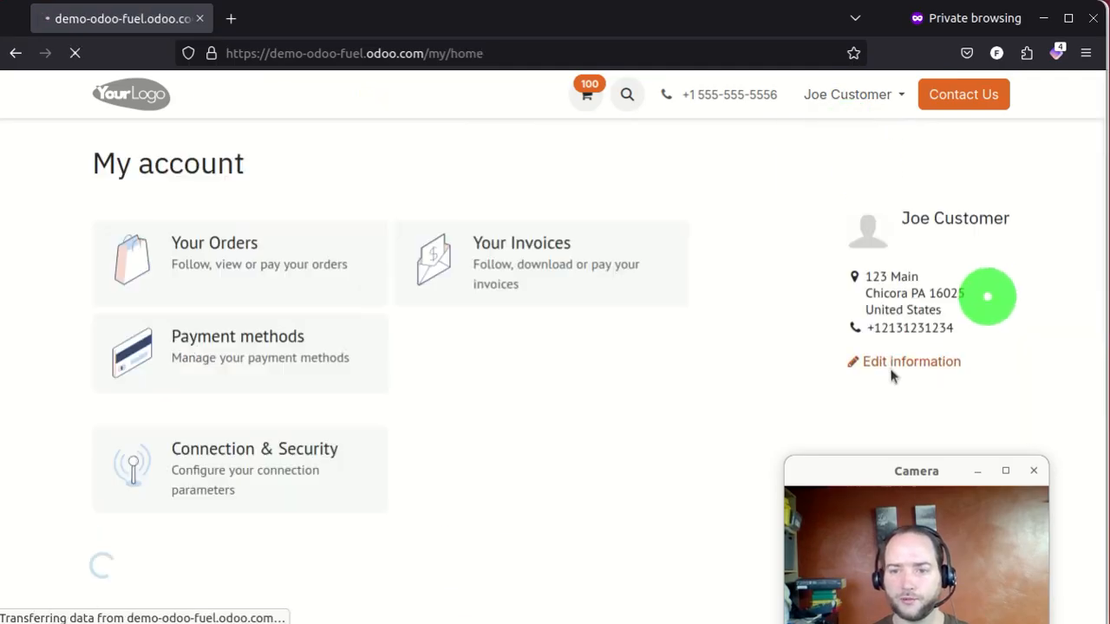
pyautogui.moveTo(839, 469); pyautogui.dragTo(896, 376)
pyautogui.click(424, 346)
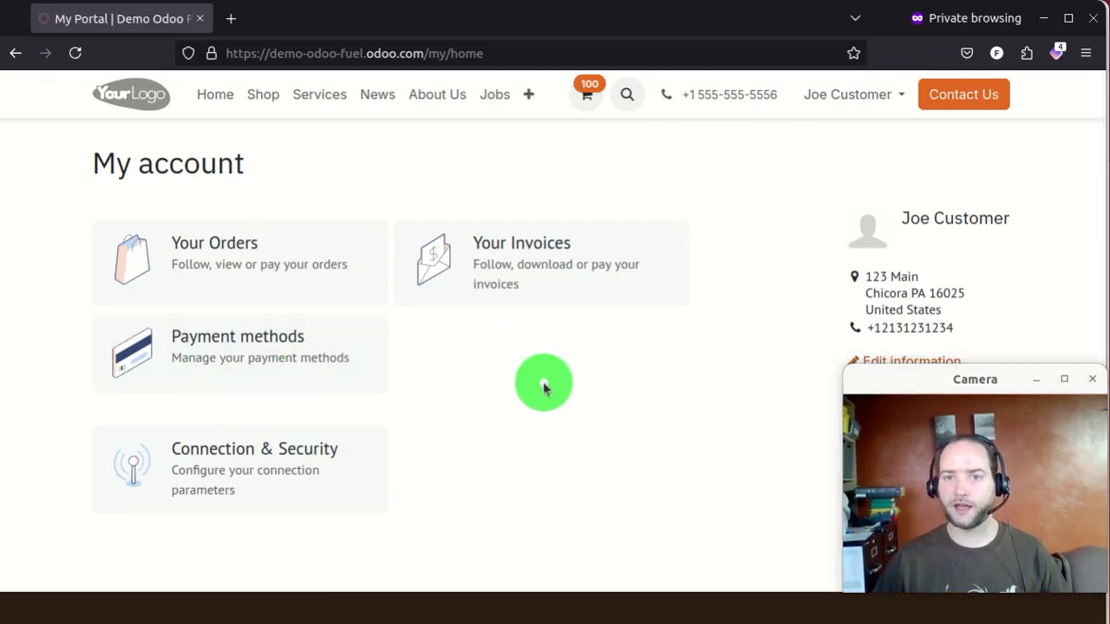
# - Move the private portal window aside and return the backend to the Home app grid
pyautogui.moveTo(563, 24); pyautogui.dragTo(0, 260)
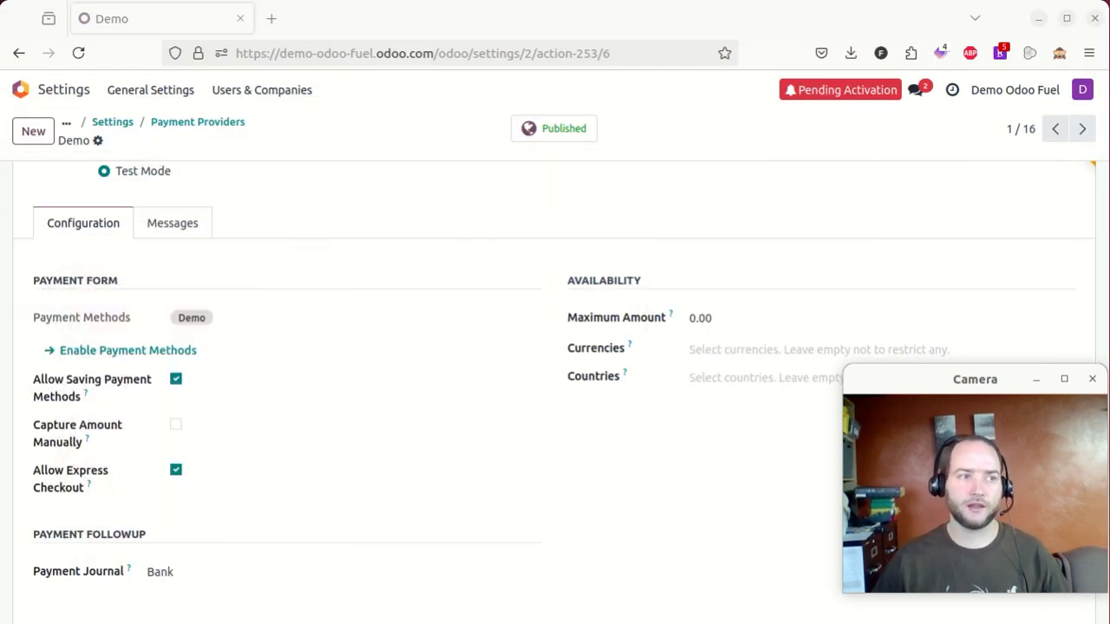
pyautogui.moveTo(889, 379); pyautogui.dragTo(890, 409)
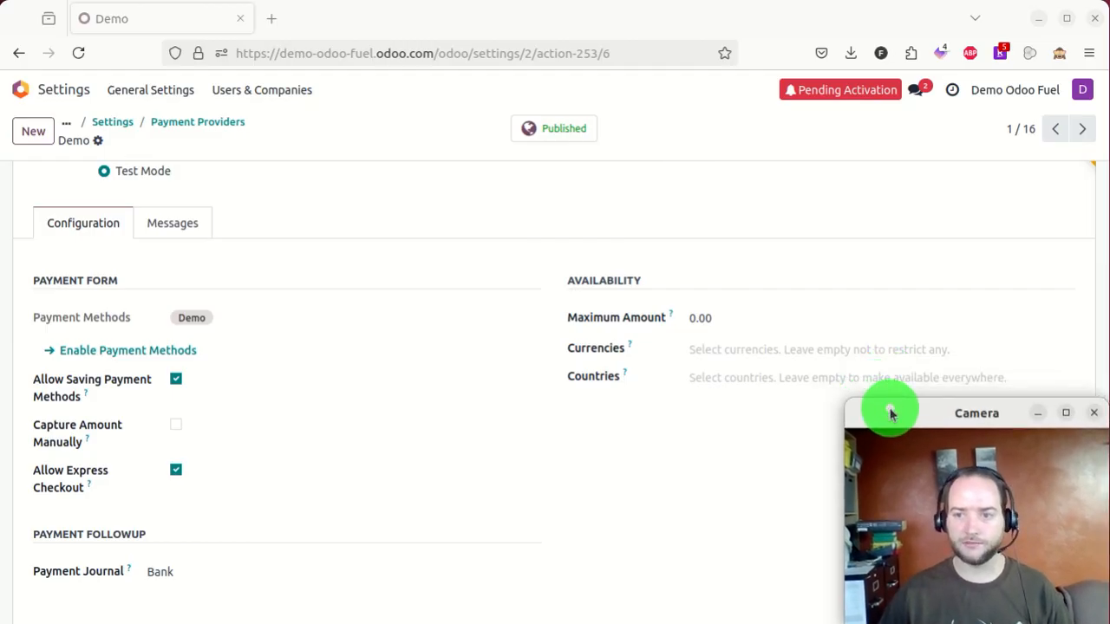
pyautogui.click(416, 115)
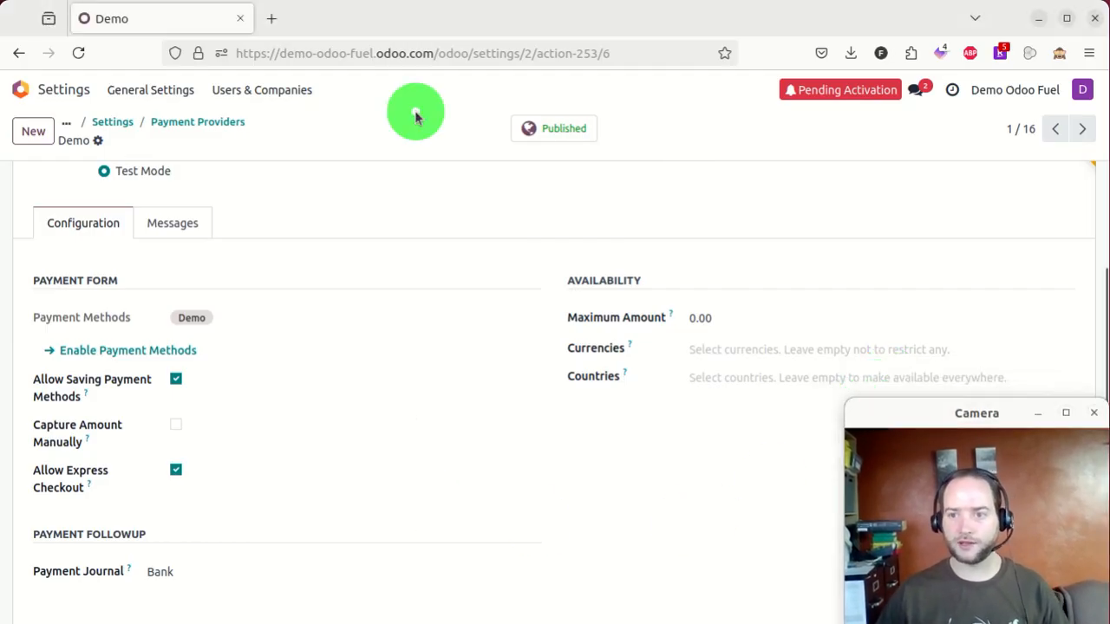
pyautogui.click(52, 91)
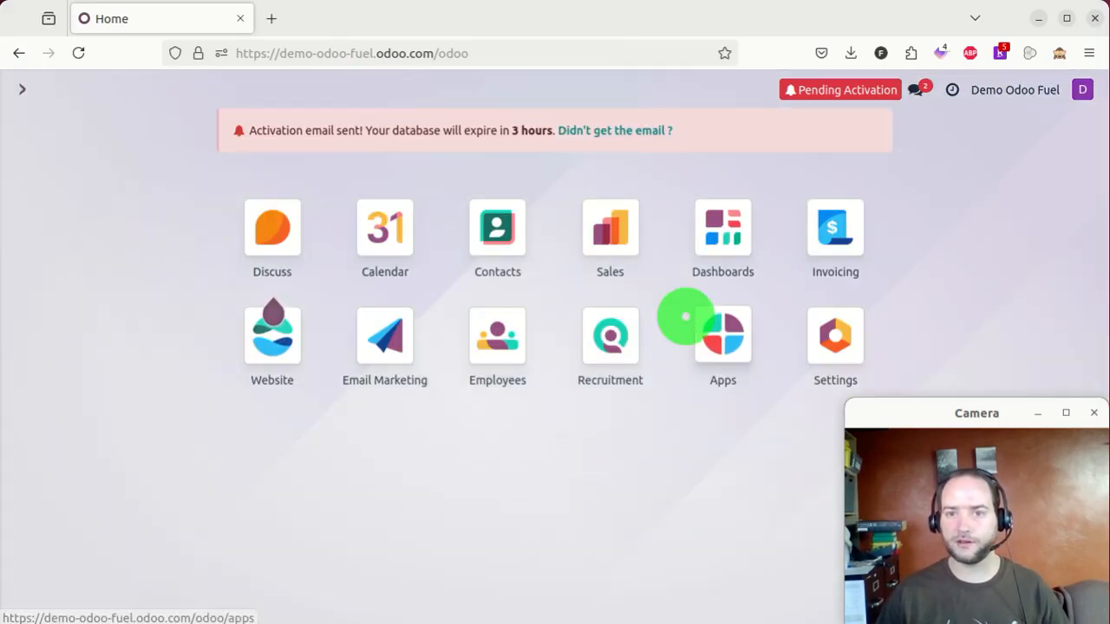
# - Open the Sales app and the confirmed order S00001 for 100 Desiel Fuel
pyautogui.click(613, 228)
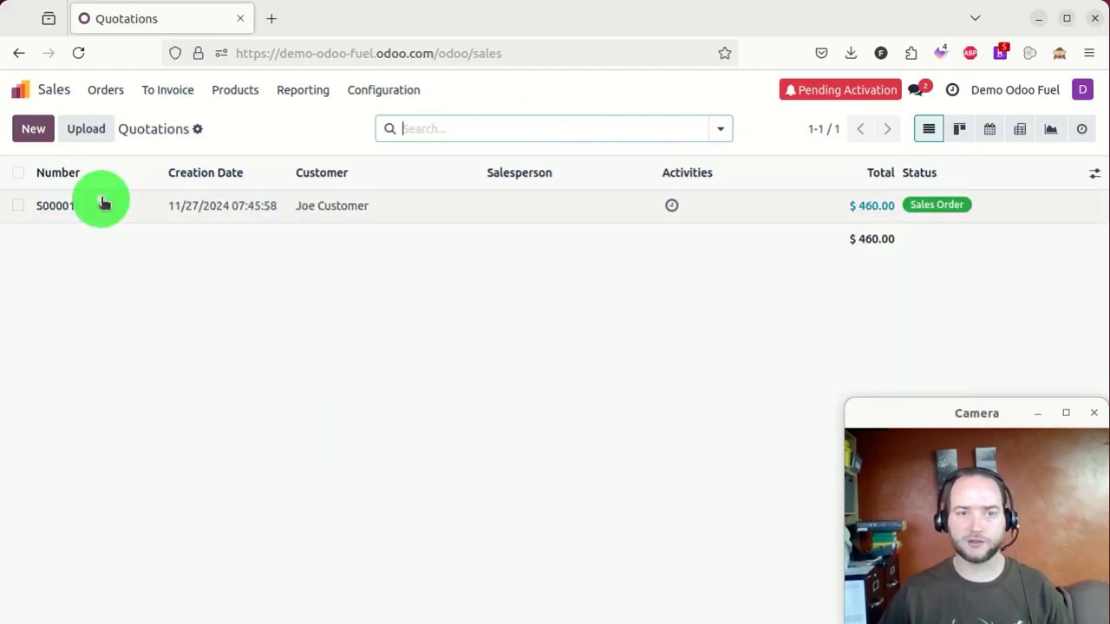
pyautogui.click(372, 222)
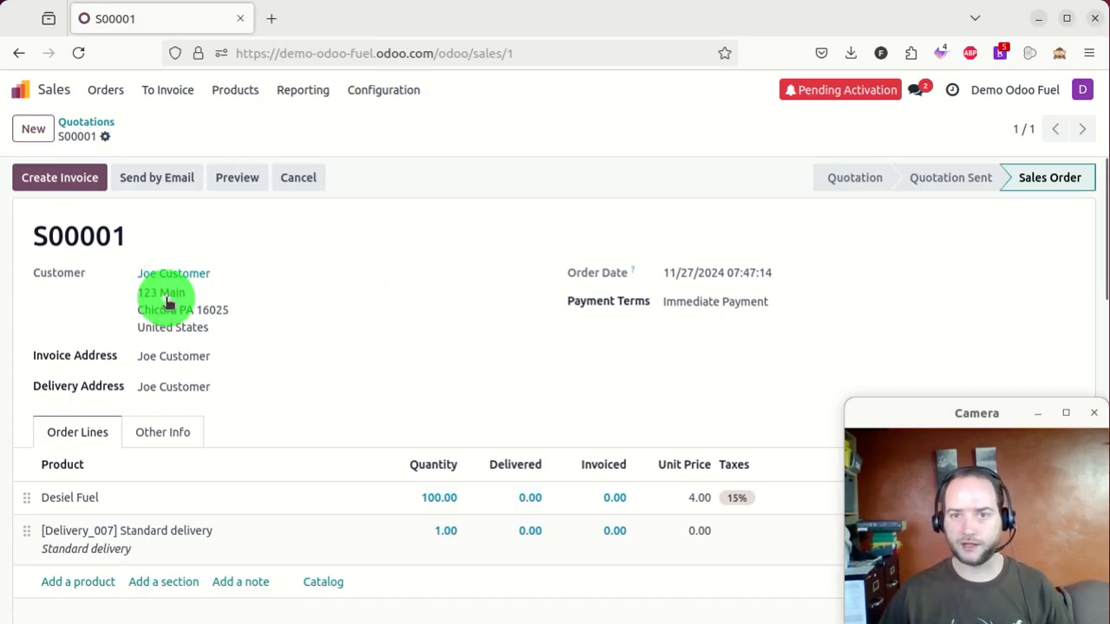
# - Review S00001's order lines, $460.00 total and chatter, then return to the Quotations list
pyautogui.scroll(-2, 451, 299)
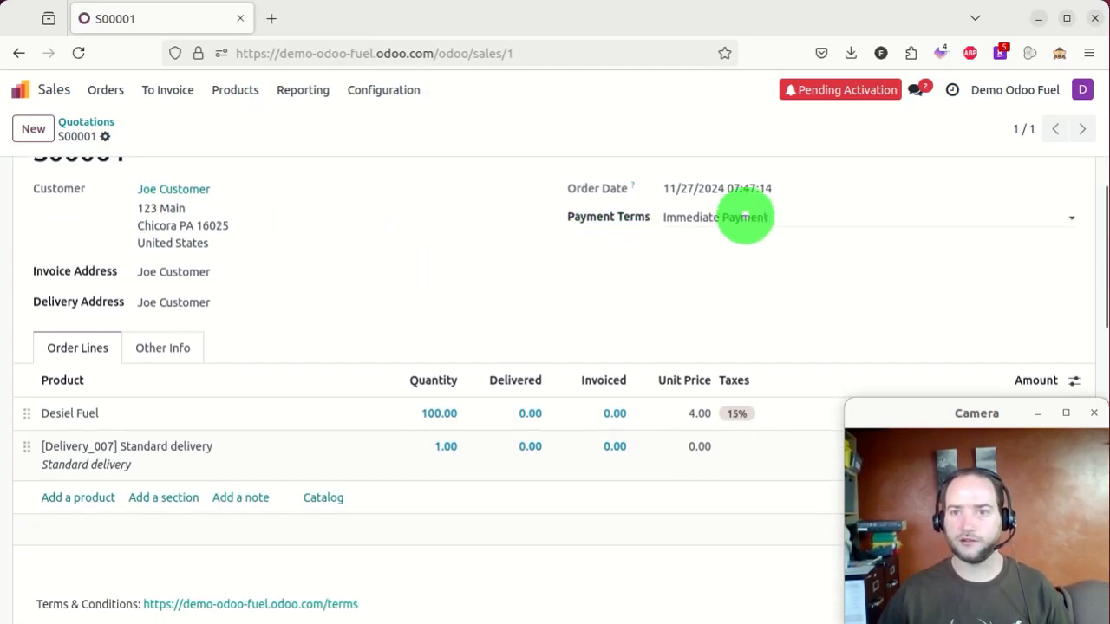
pyautogui.scroll(-4, 333, 220)
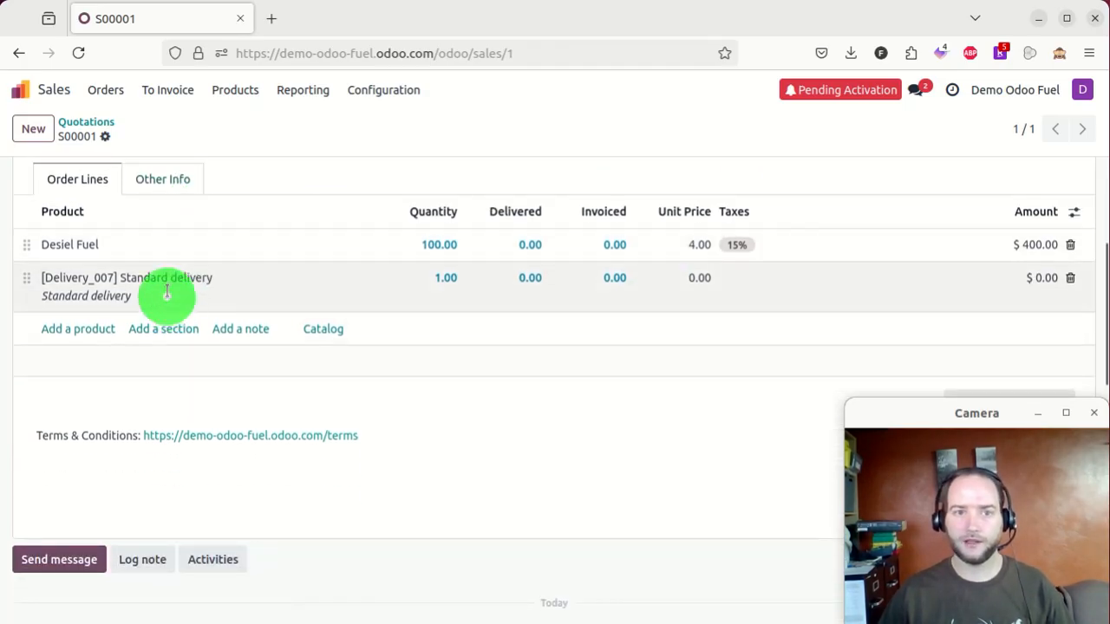
pyautogui.scroll(-10, 325, 274)
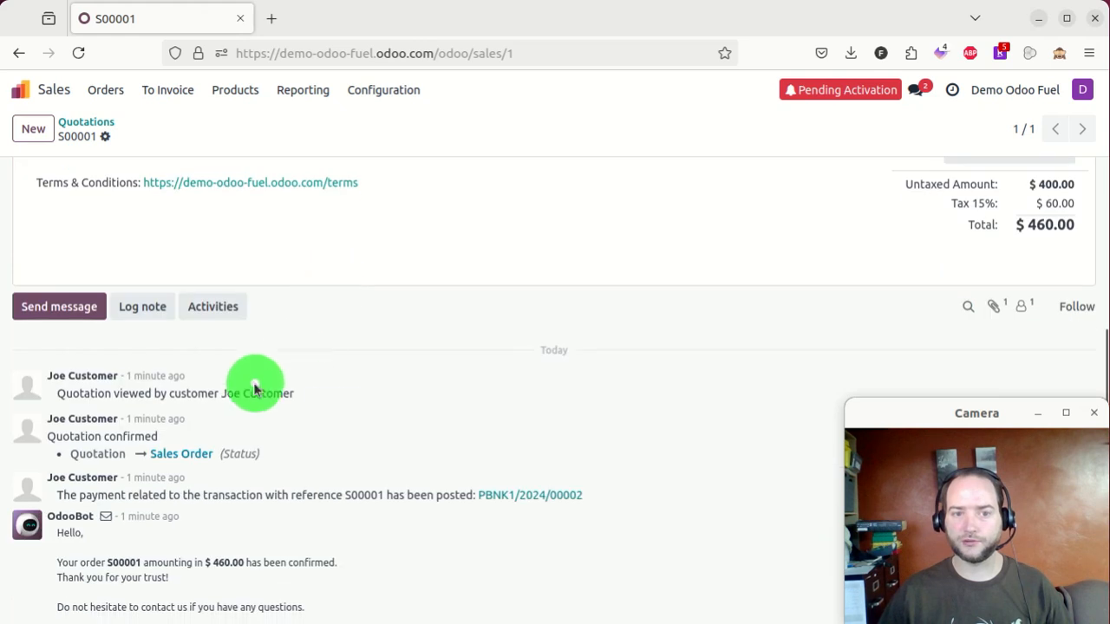
pyautogui.scroll(15, 265, 361)
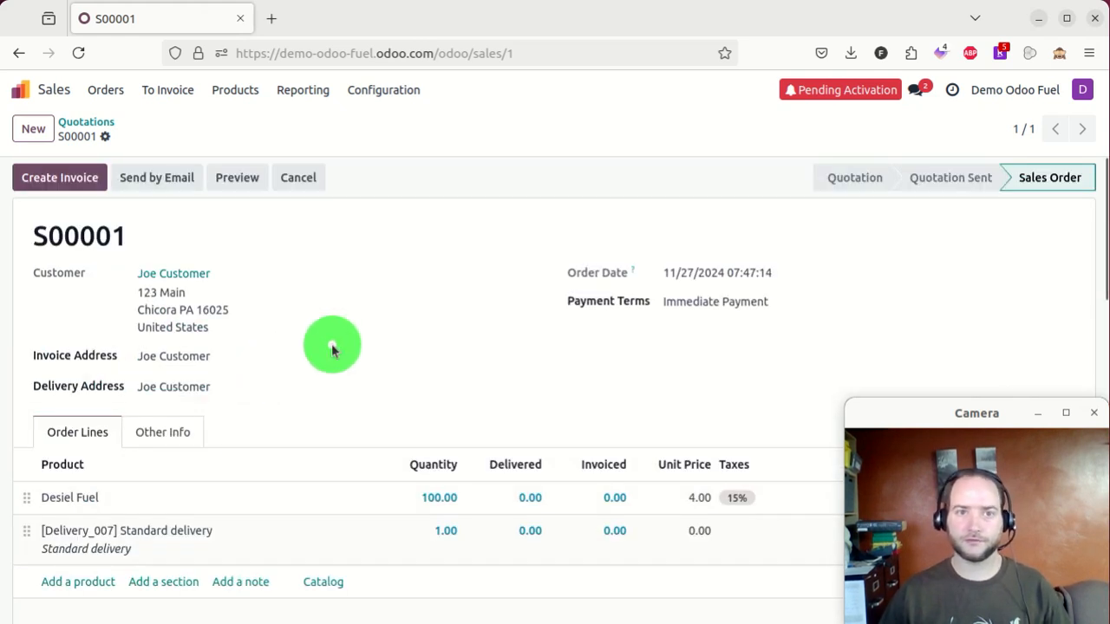
pyautogui.click(85, 121)
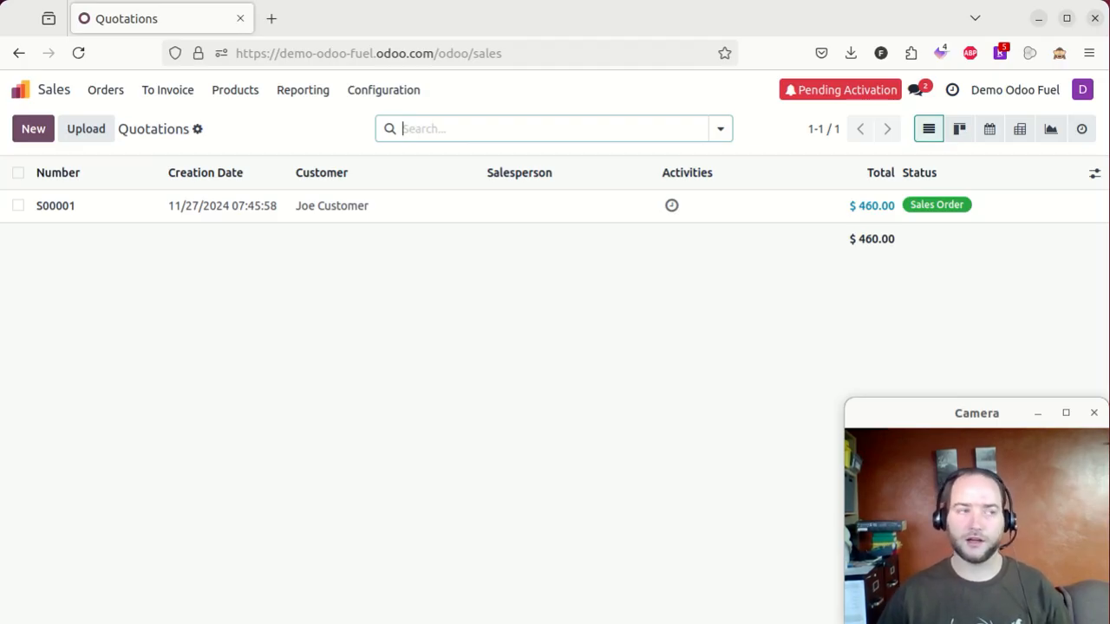
pyautogui.hotkey('alt', 'Tab')
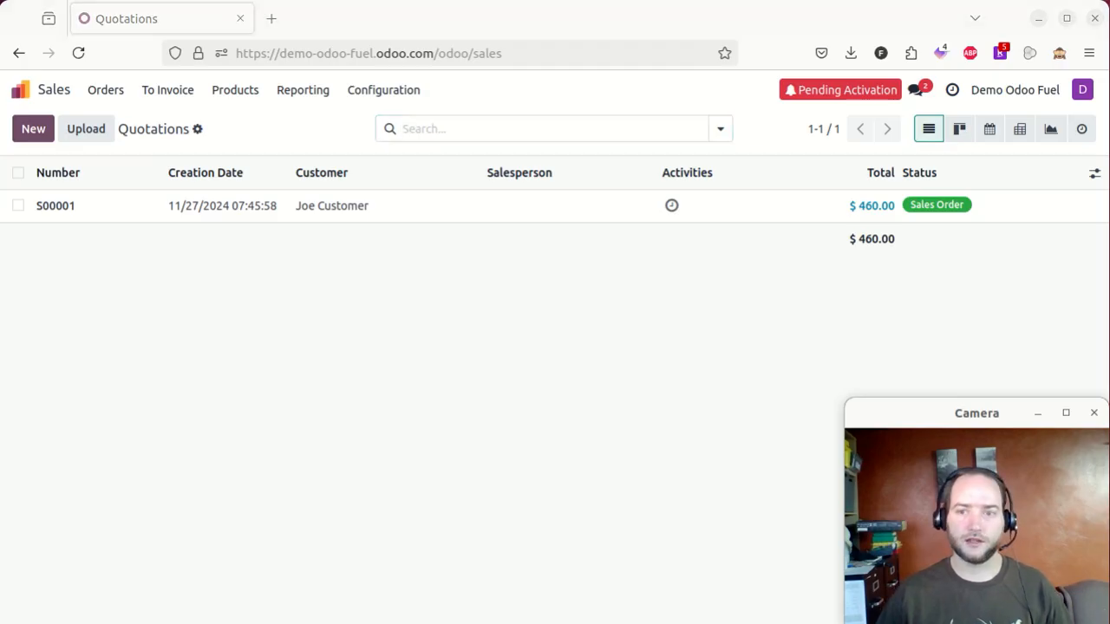